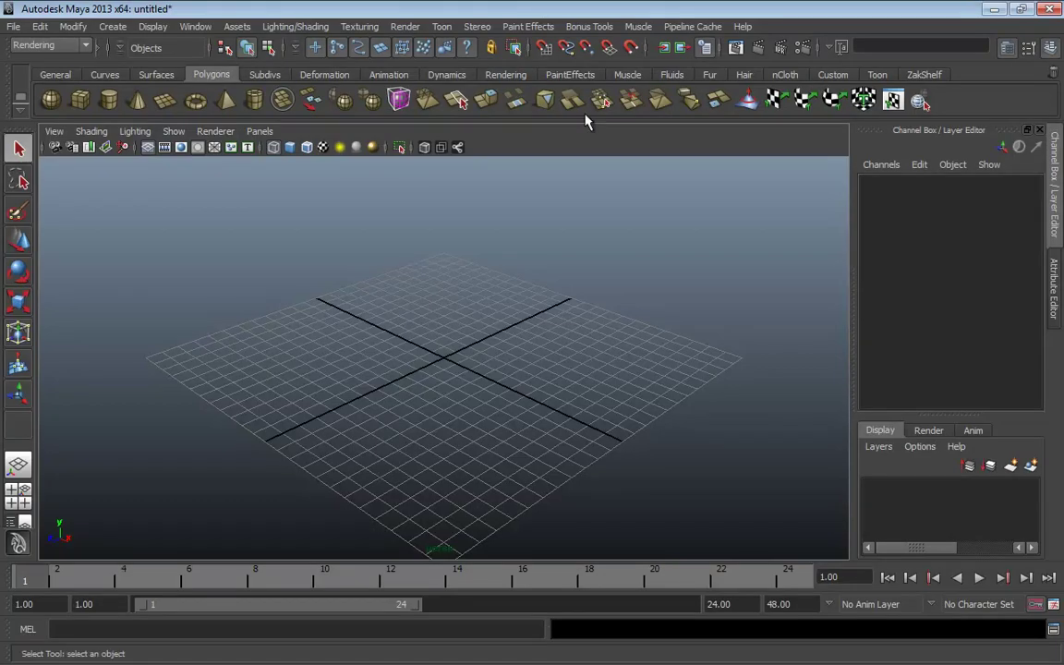
Step: Open the CakeTest1.mb scene, discarding changes to the untitled scene
click(14, 26)
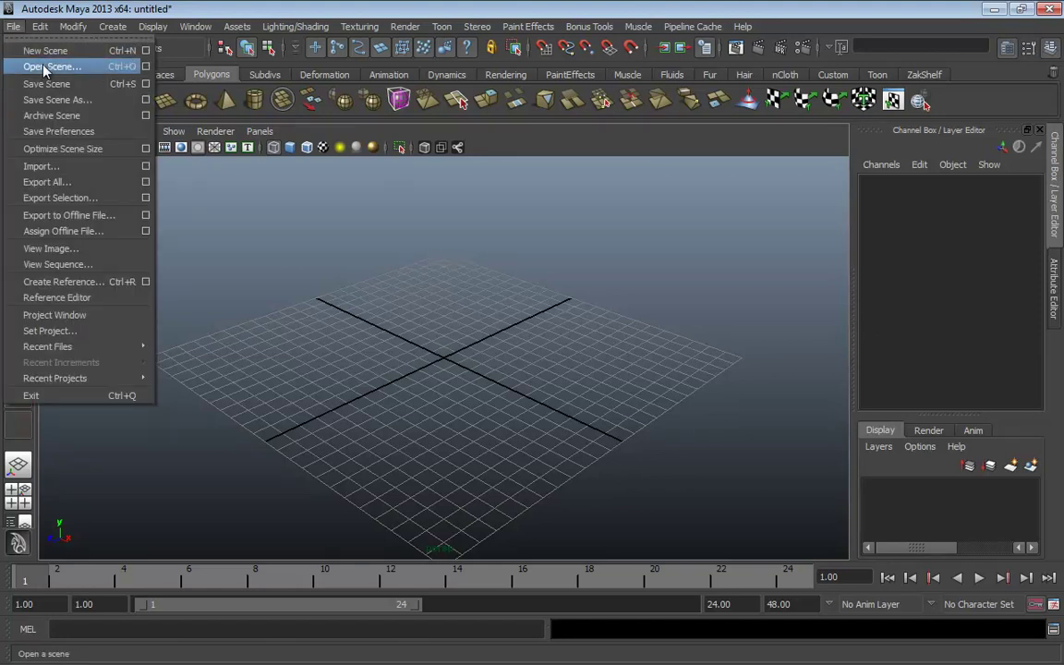
click(44, 68)
click(317, 190)
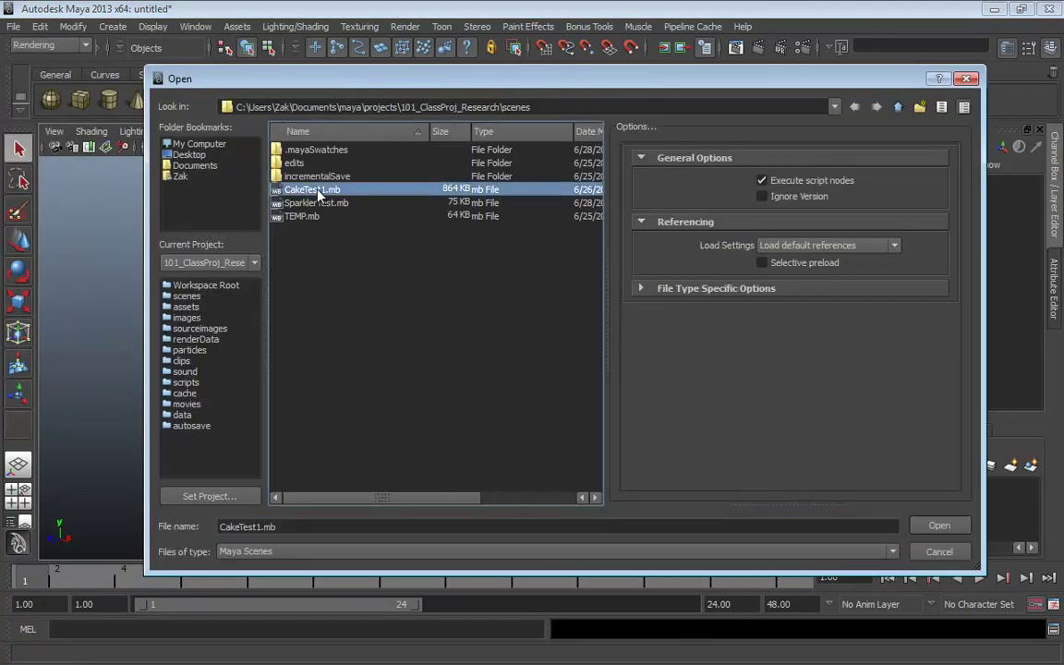
double_click(317, 190)
click(525, 341)
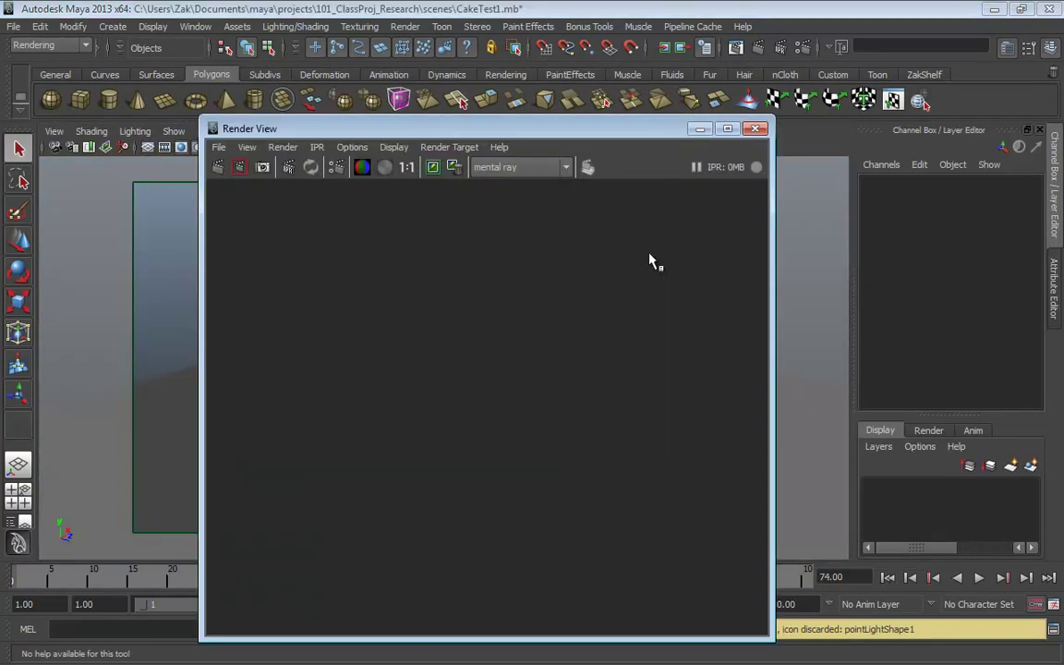
Step: Close the empty Render View and show the cake scene with textures and lighting
click(756, 129)
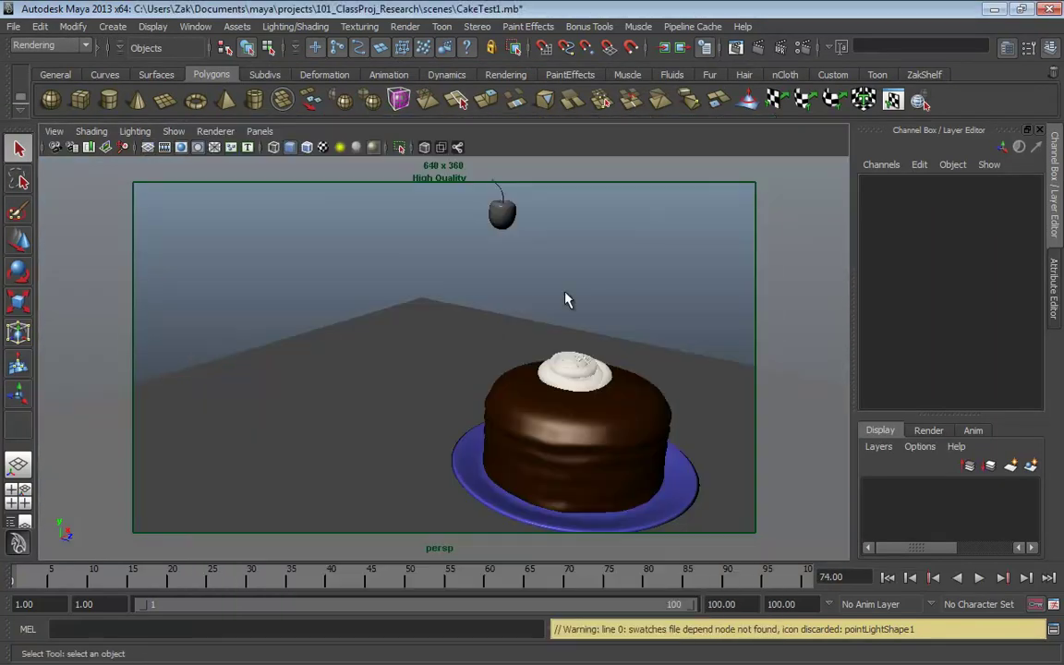
key(alt+v)
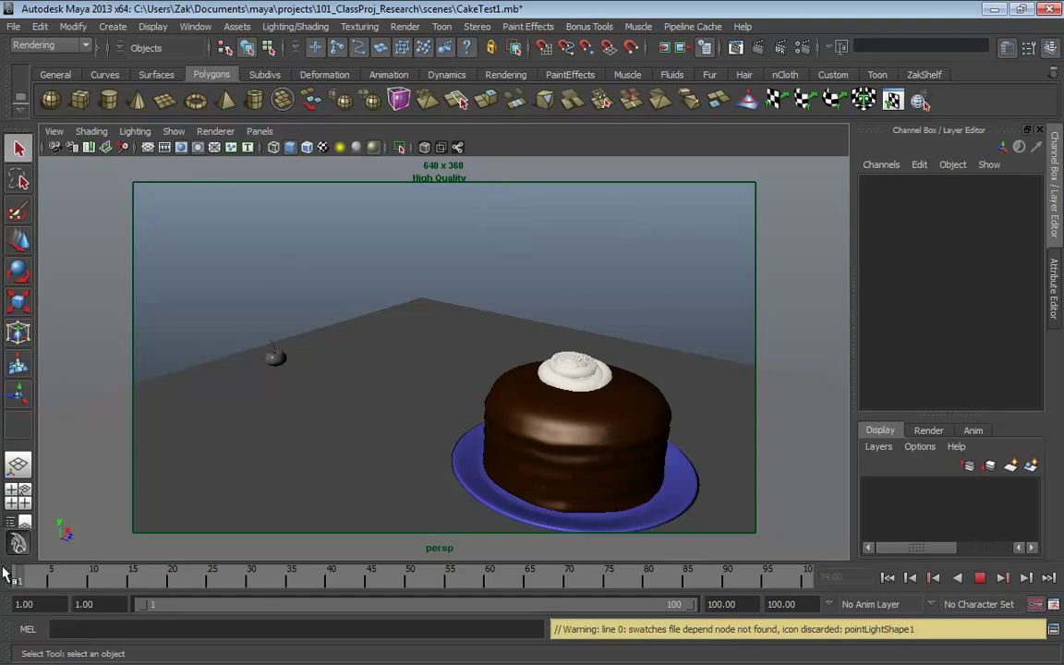
key(Escape)
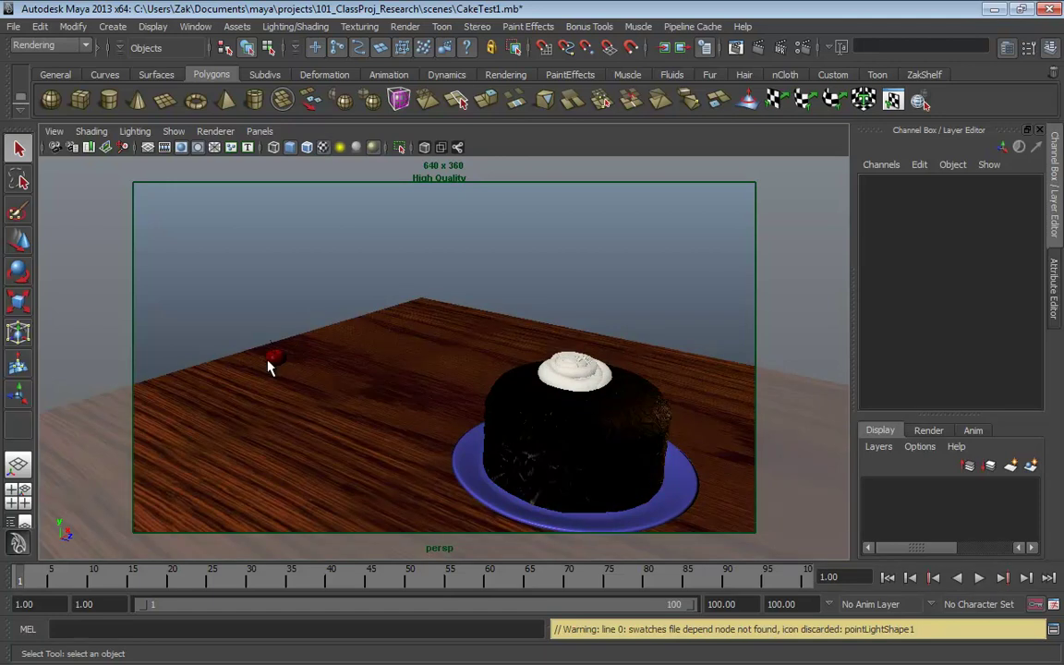
key(7)
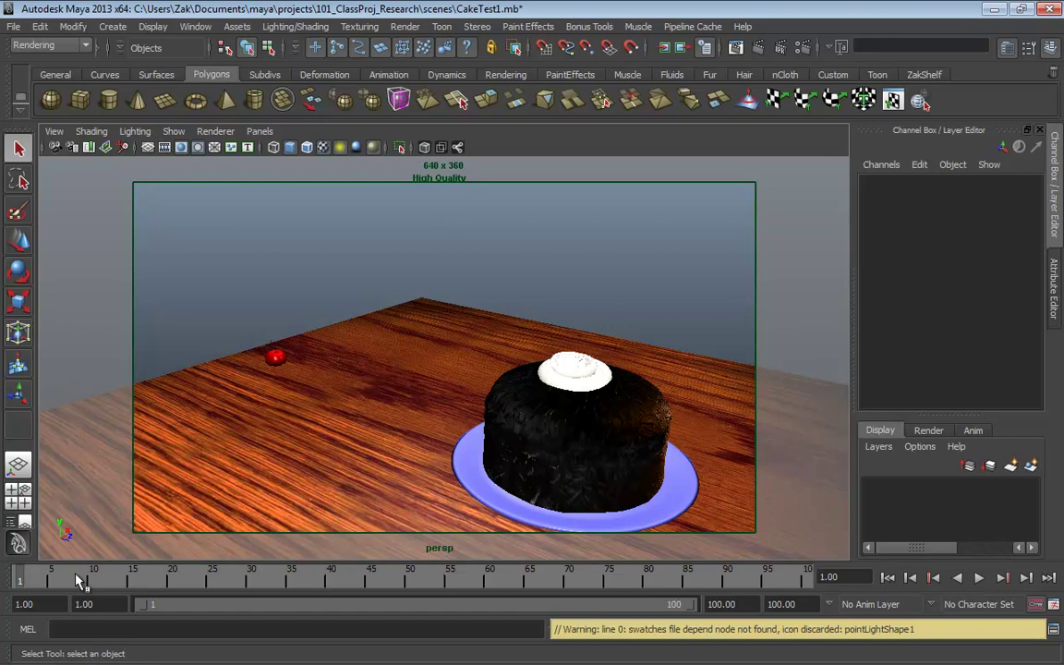
Step: Play the cherry animation, rewind, replay to frame 67, then scrub back to about frame 53
key(alt+v)
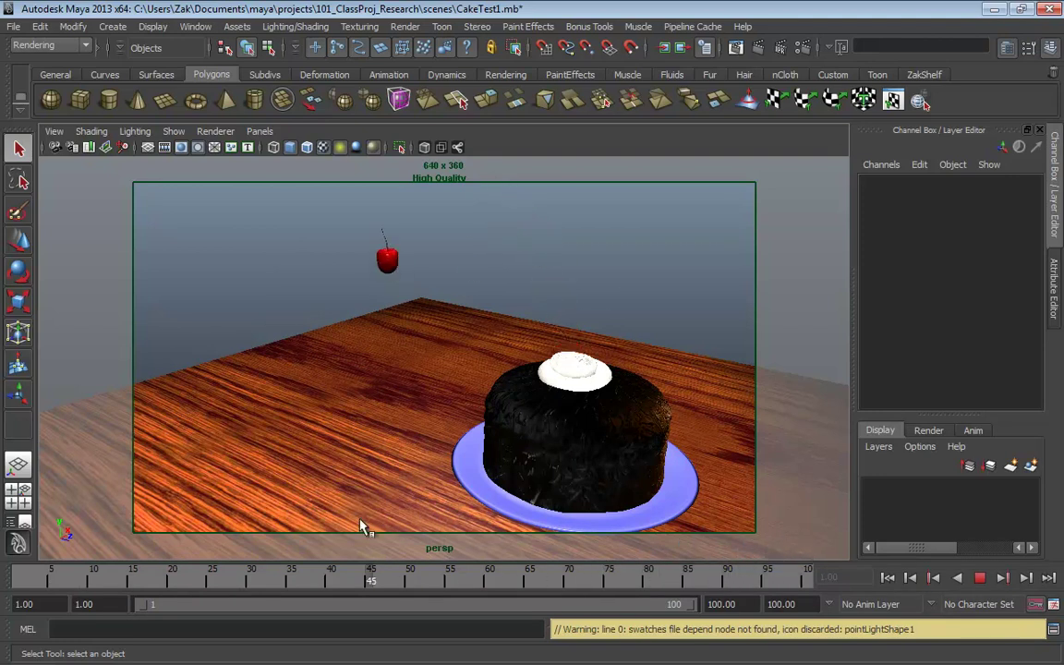
key(Escape)
key(alt+shift+v)
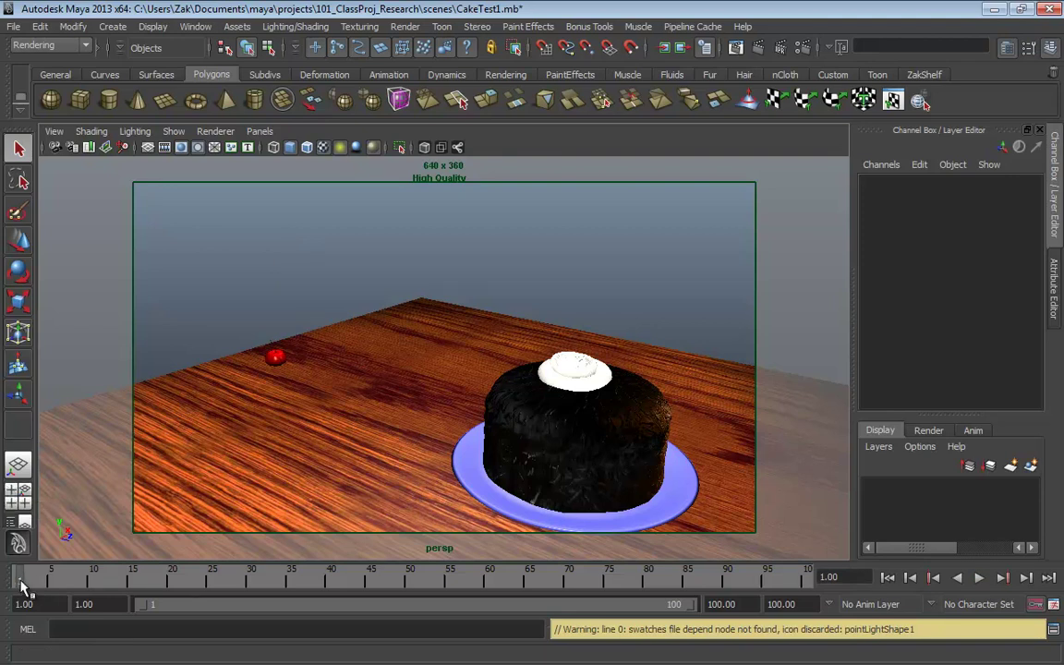
key(alt+v)
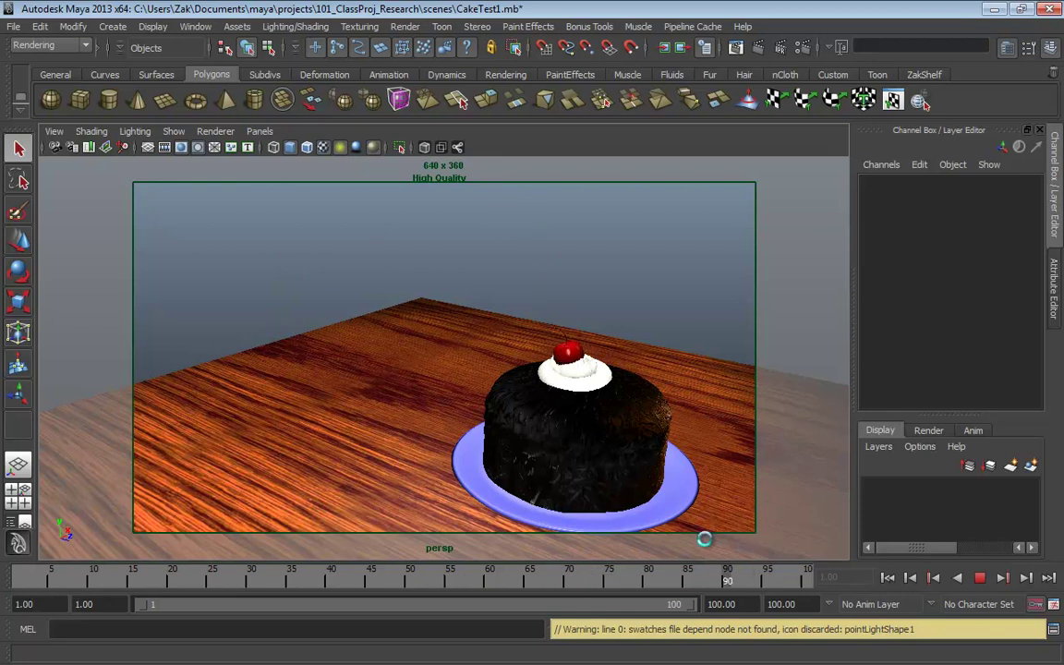
key(alt+v)
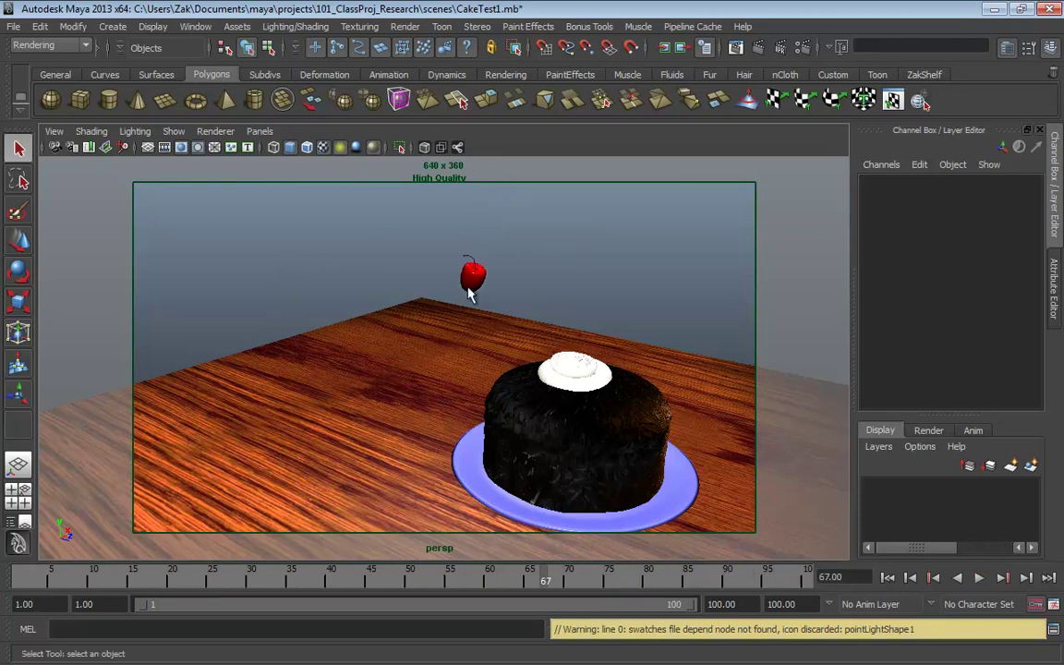
drag(534, 578, 768, 529)
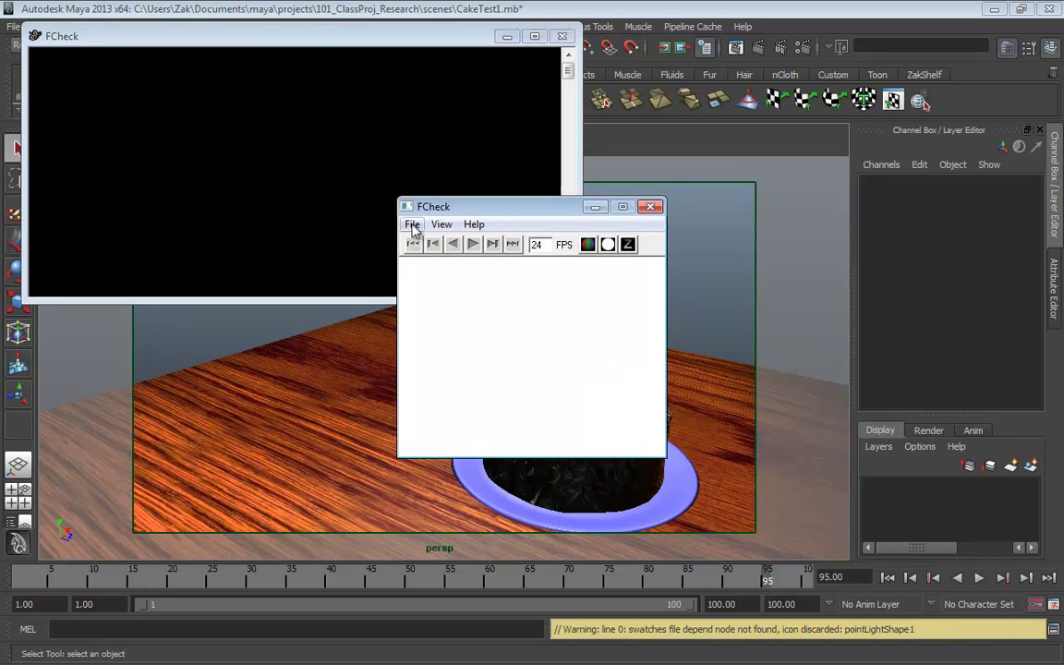
Step: Load the RenderTest_1.1.iff sequence in FCheck, scrub its frames, then close FCheck
click(412, 225)
click(388, 260)
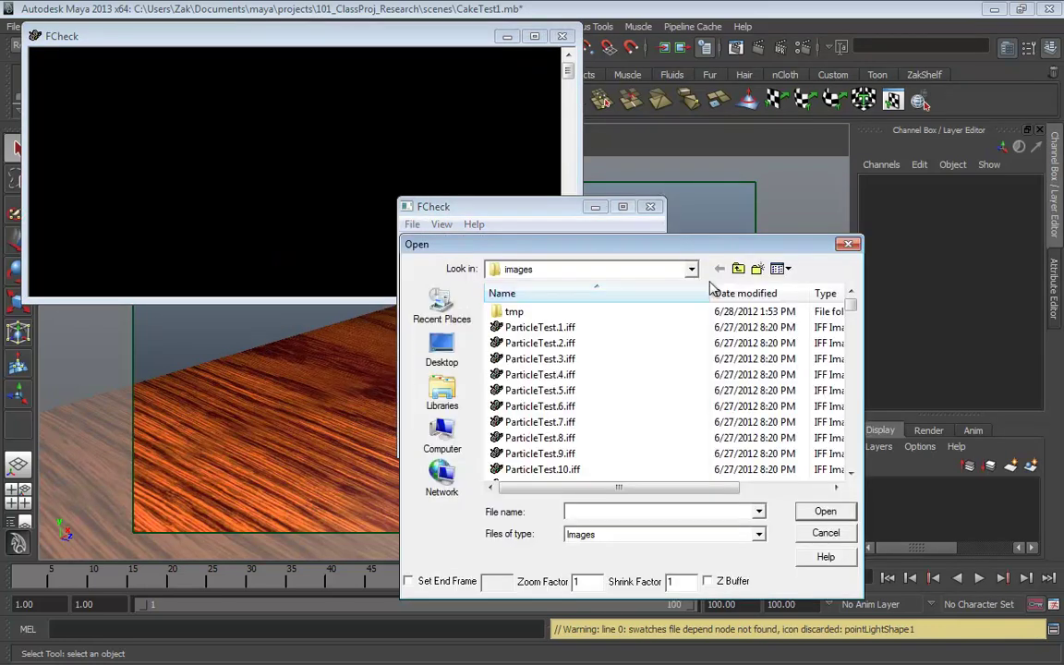
drag(850, 312, 847, 388)
click(520, 330)
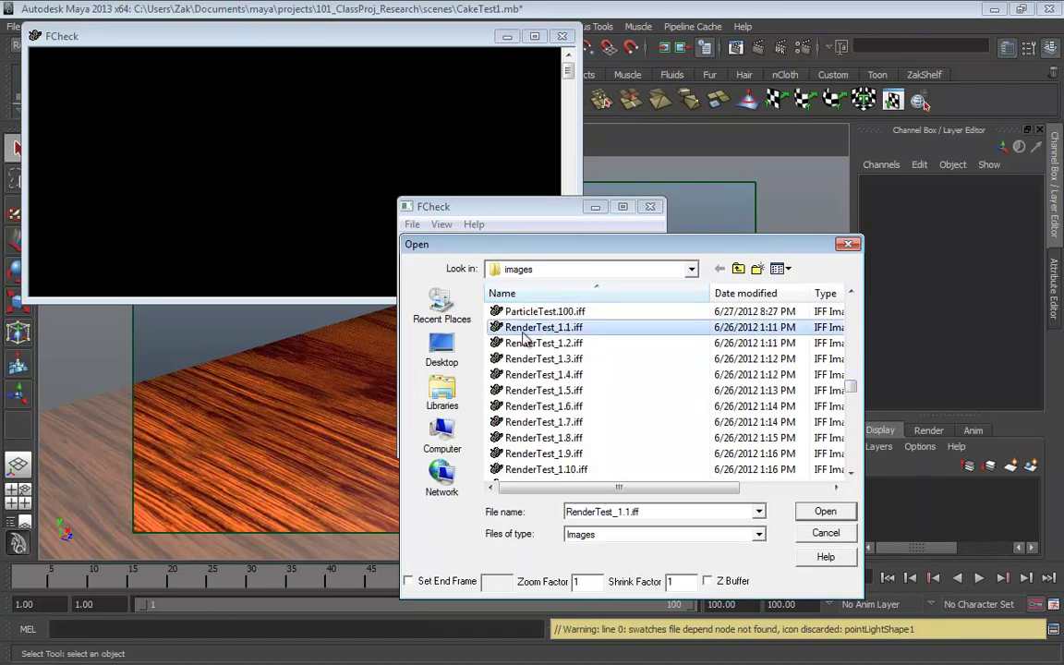
double_click(522, 331)
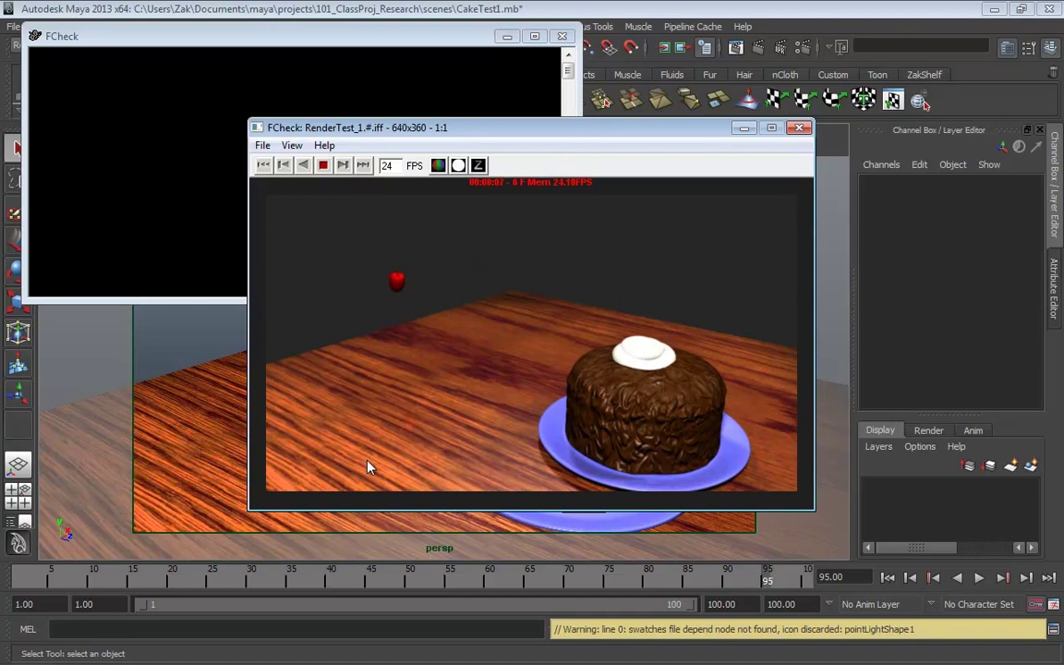
drag(367, 466, 785, 386)
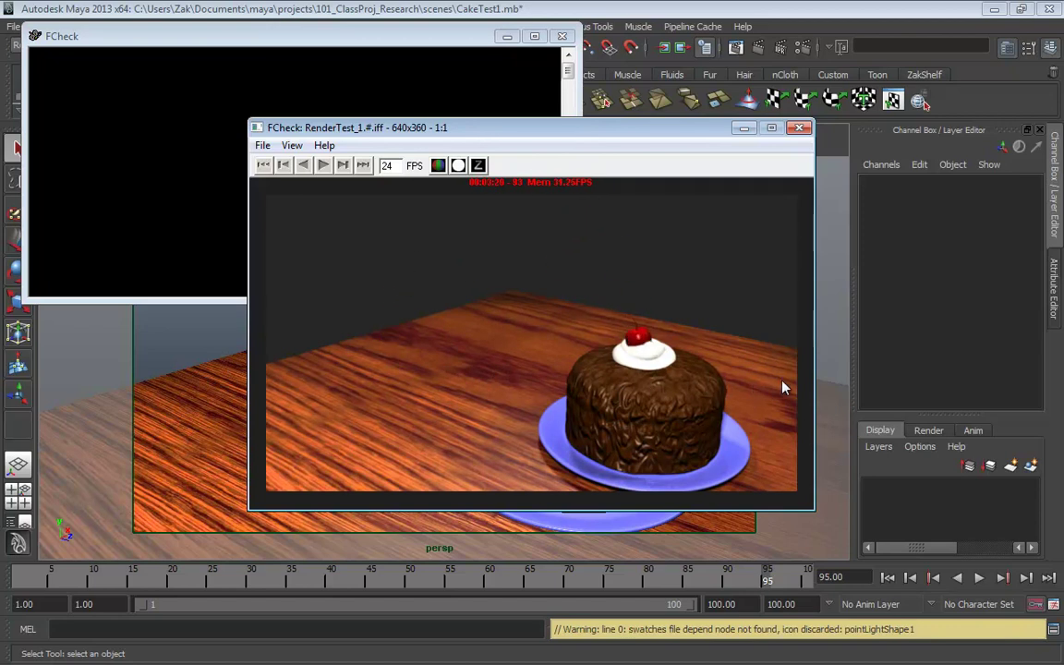
click(799, 128)
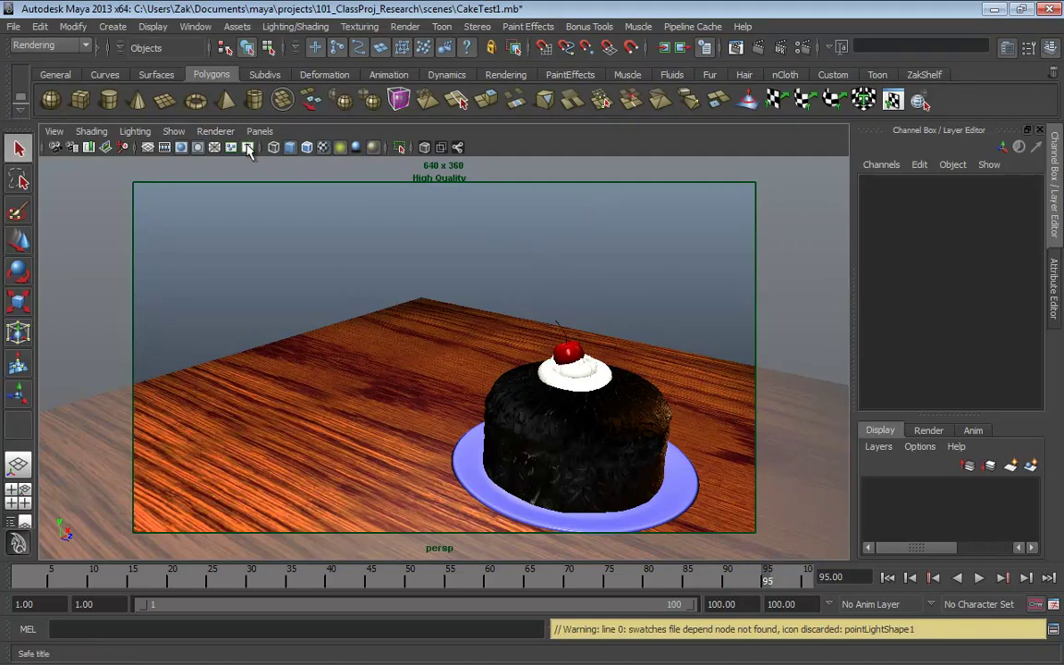
click(14, 28)
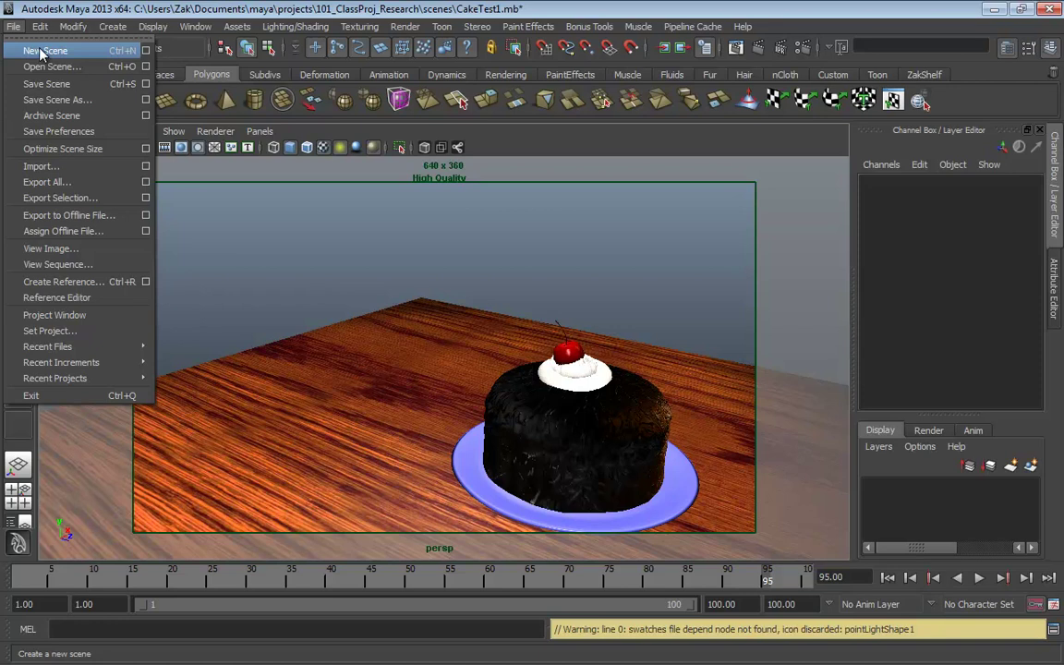
mouse_move(693, 26)
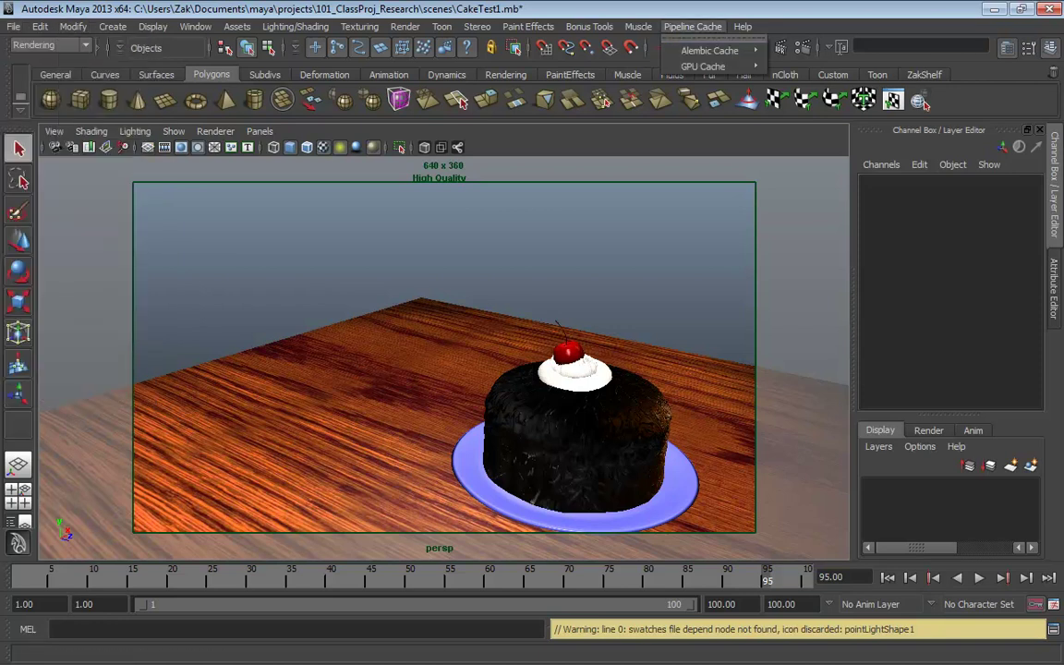
key(Escape)
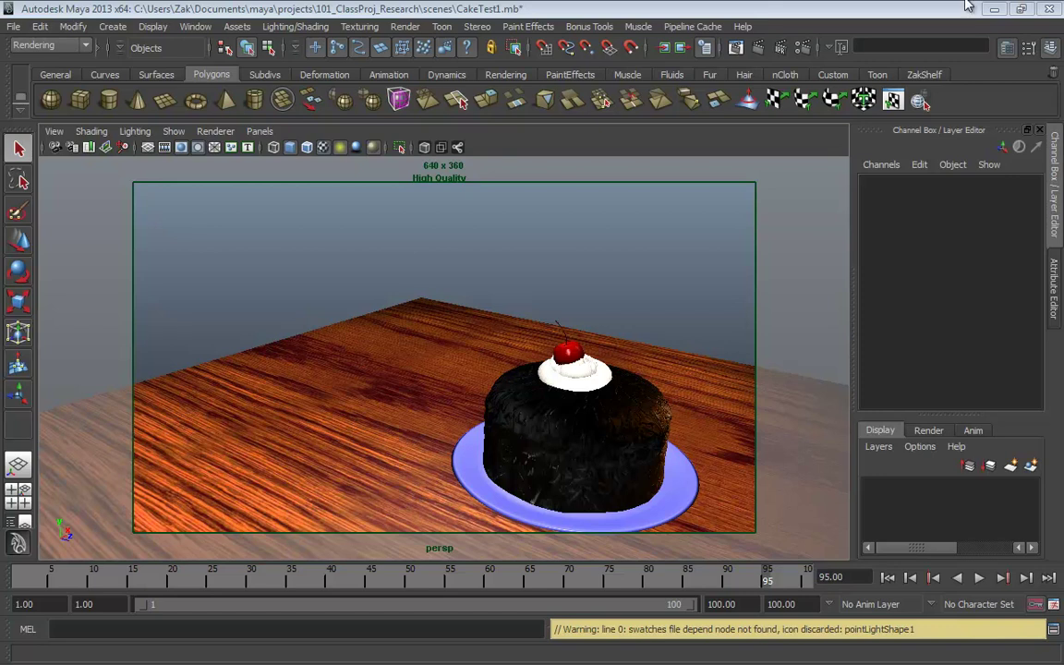
Step: Start a new scene without saving CakeTest1.mb and turn on the ground grid
click(13, 26)
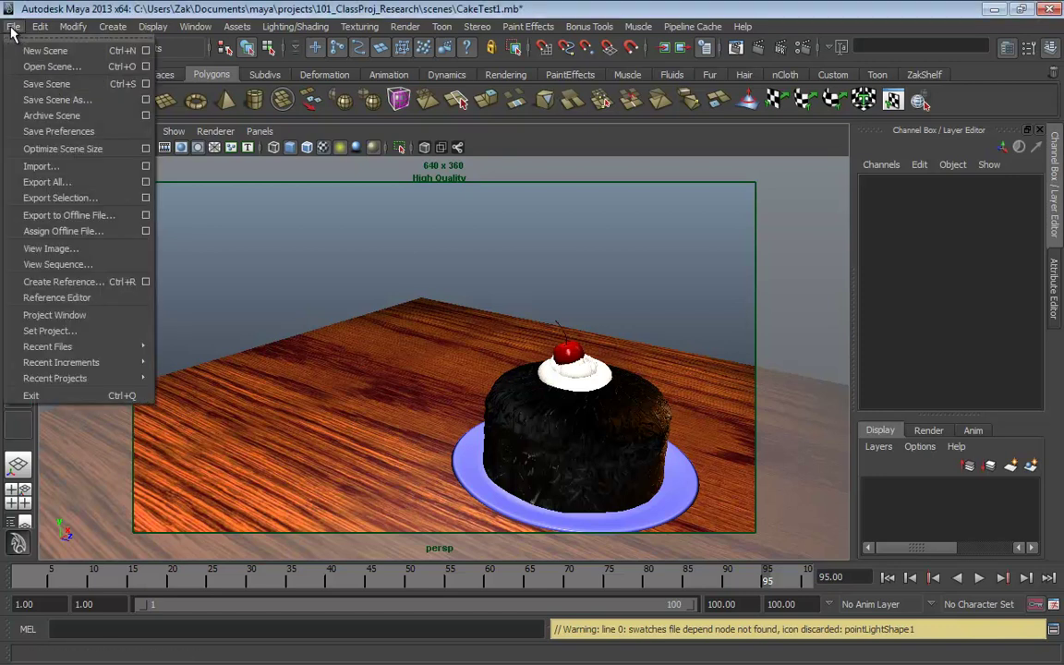
click(51, 49)
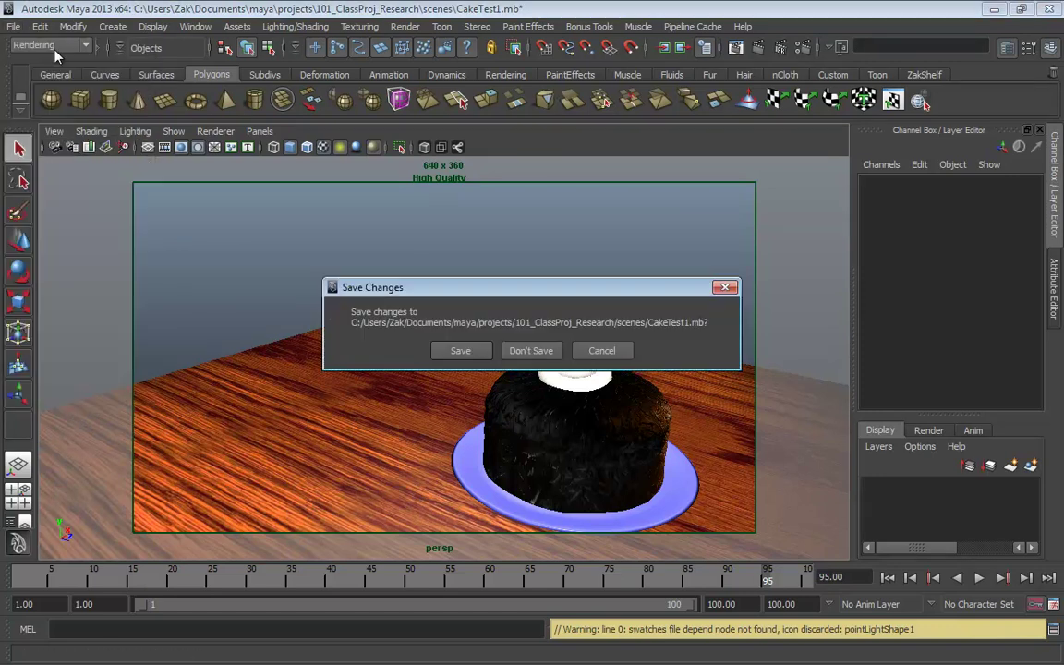
click(529, 351)
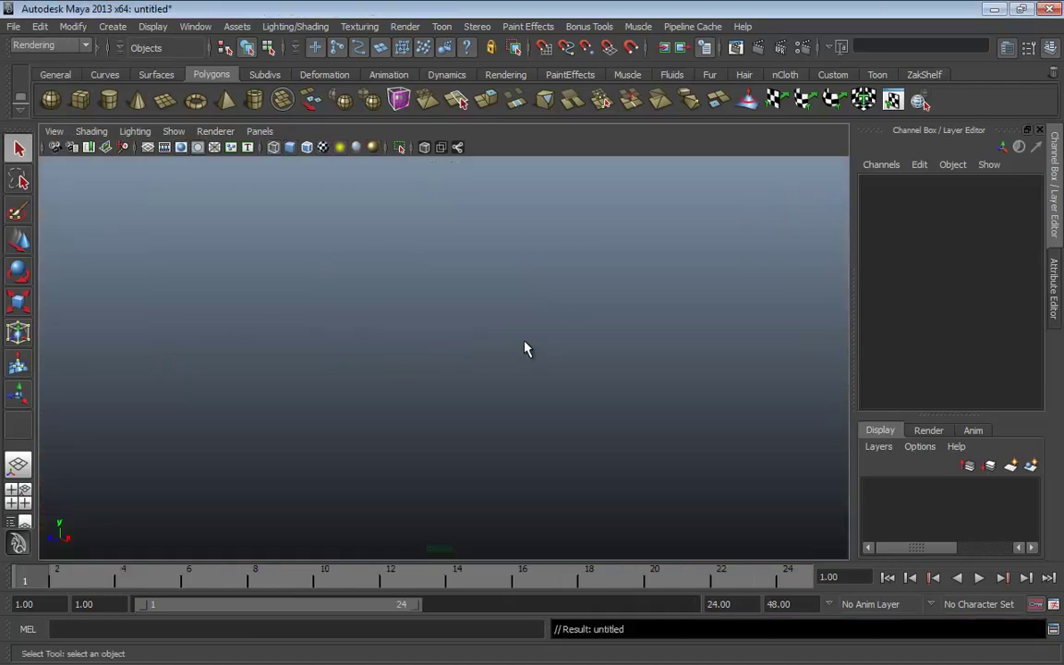
click(149, 148)
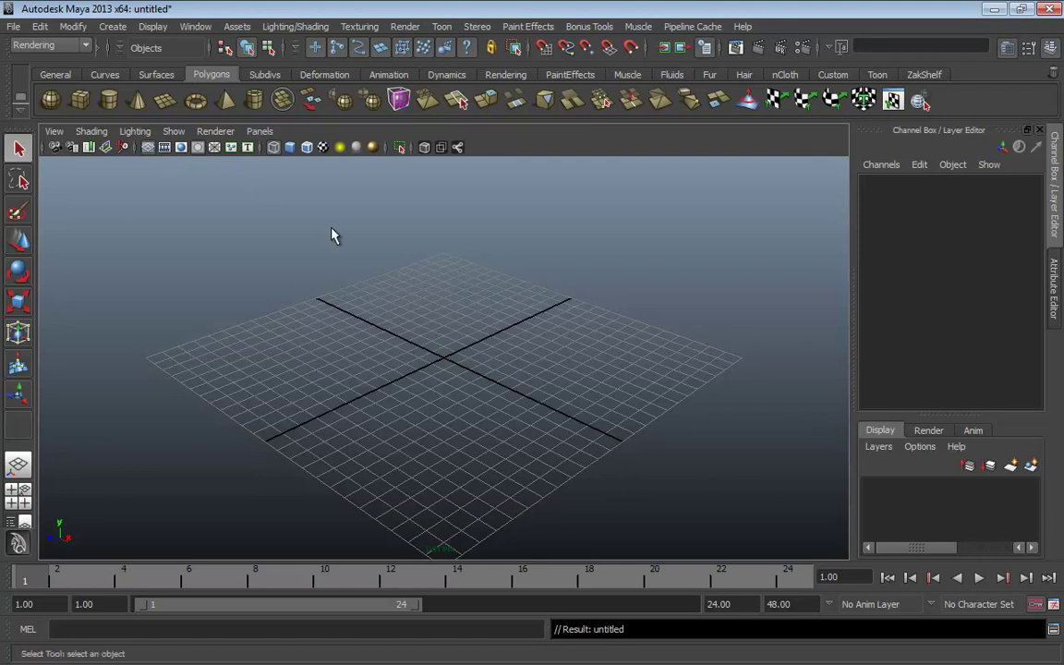
Step: Start a new project in the Project Window and name it Thursday_Maya101, correcting typos
click(14, 26)
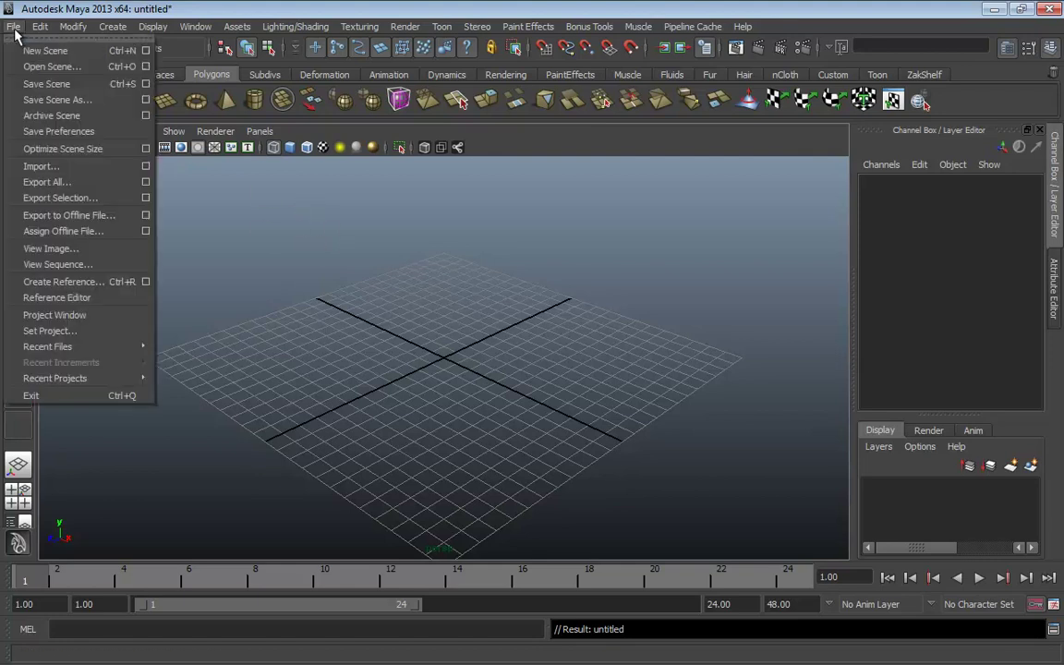
click(90, 317)
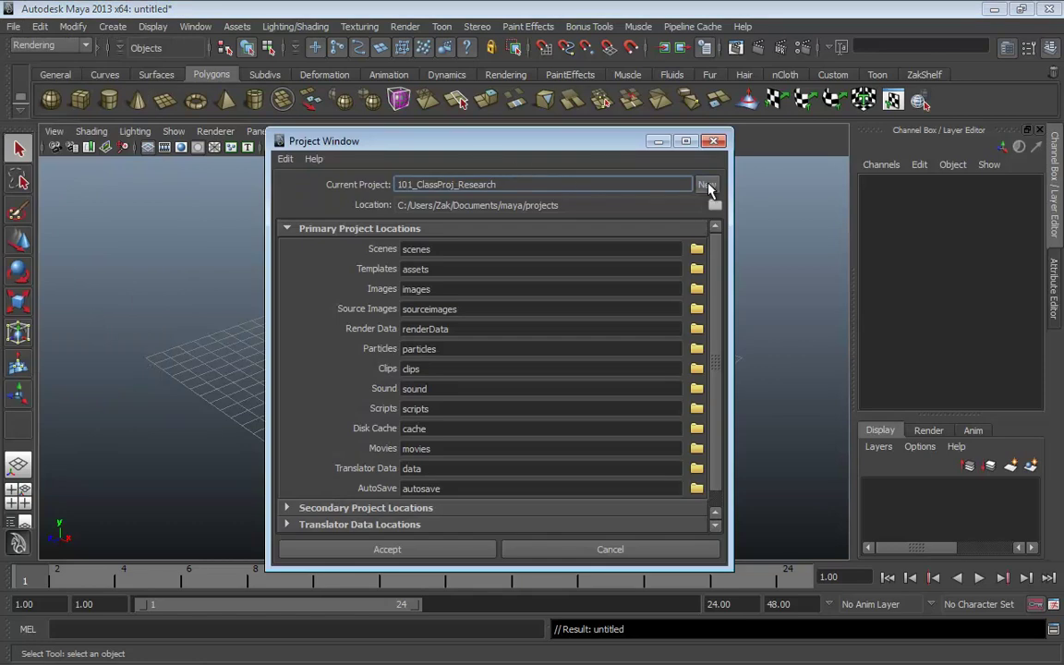
click(708, 187)
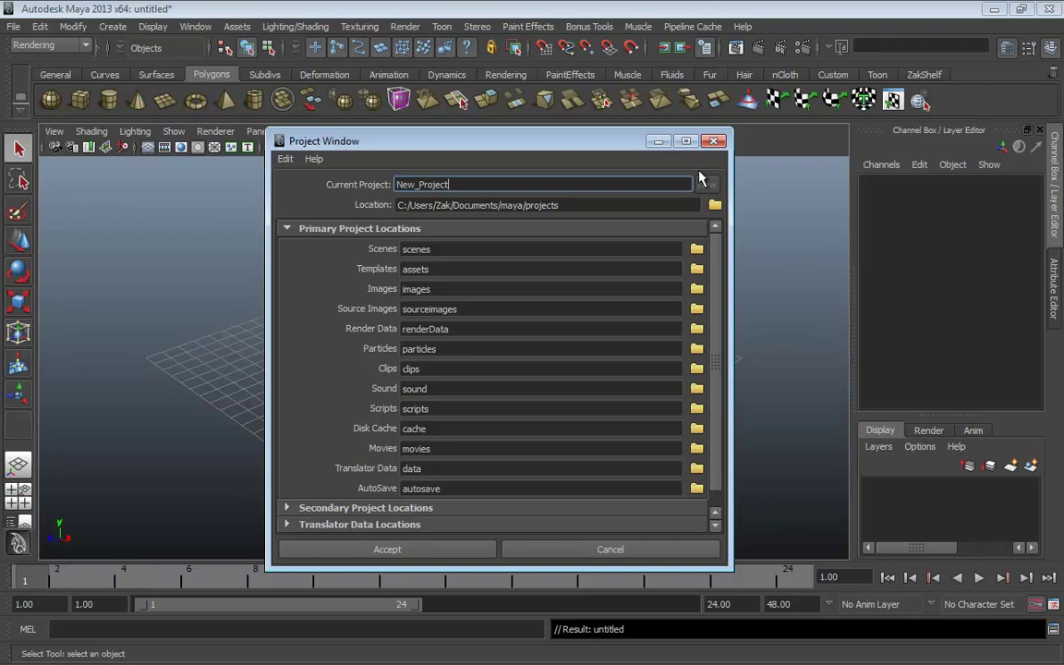
key(BackSpace)
key(BackSpace)
key(BackSpace)
key(BackSpace)
key(BackSpace)
key(BackSpace)
key(BackSpace)
key(BackSpace)
key(BackSpace)
key(BackSpace)
key(BackSpace)
text(Thrusday_Class)
key(BackSpace)
key(BackSpace)
key(BackSpace)
key(BackSpace)
text(Maya101)
key(Left)
key(Left)
key(Left)
key(Left)
key(Left)
key(Left)
key(Left)
key(Left)
key(Left)
key(Left)
key(Left)
key(Left)
key(BackSpace)
key(BackSpace)
text(ur)
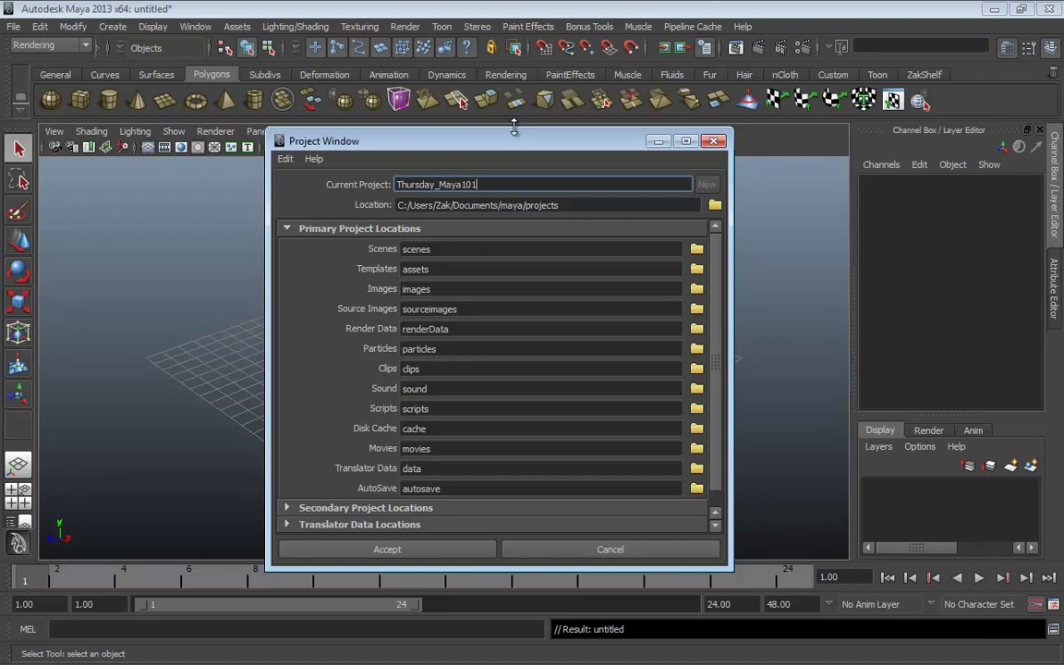
Step: Review the project name and the default maya projects folder in the Location path
double_click(509, 185)
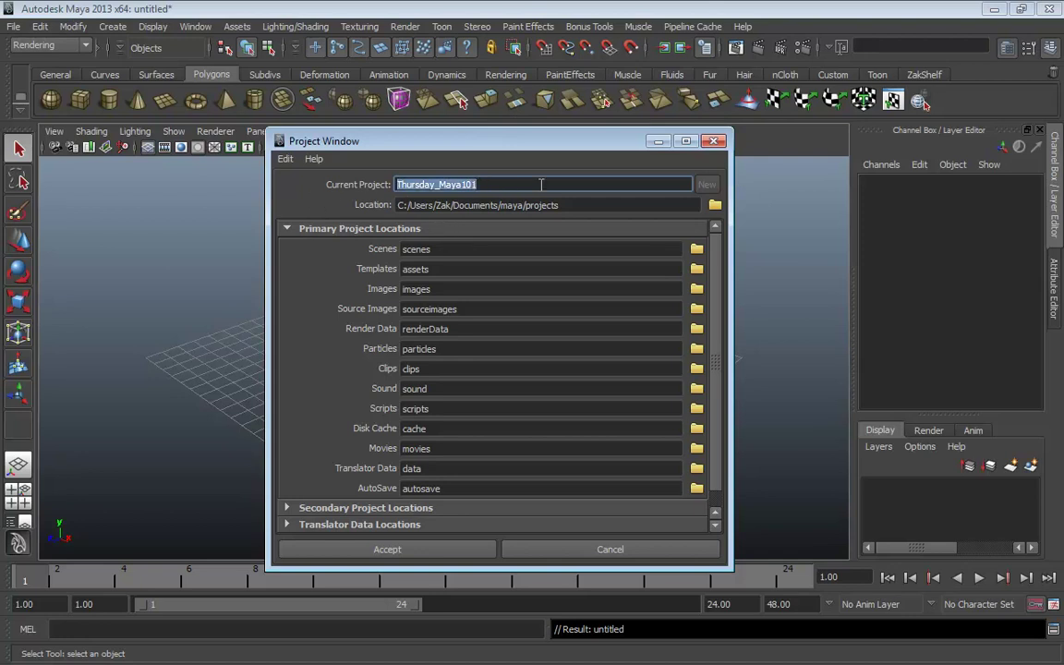
drag(476, 185, 397, 185)
drag(418, 206, 612, 209)
click(404, 205)
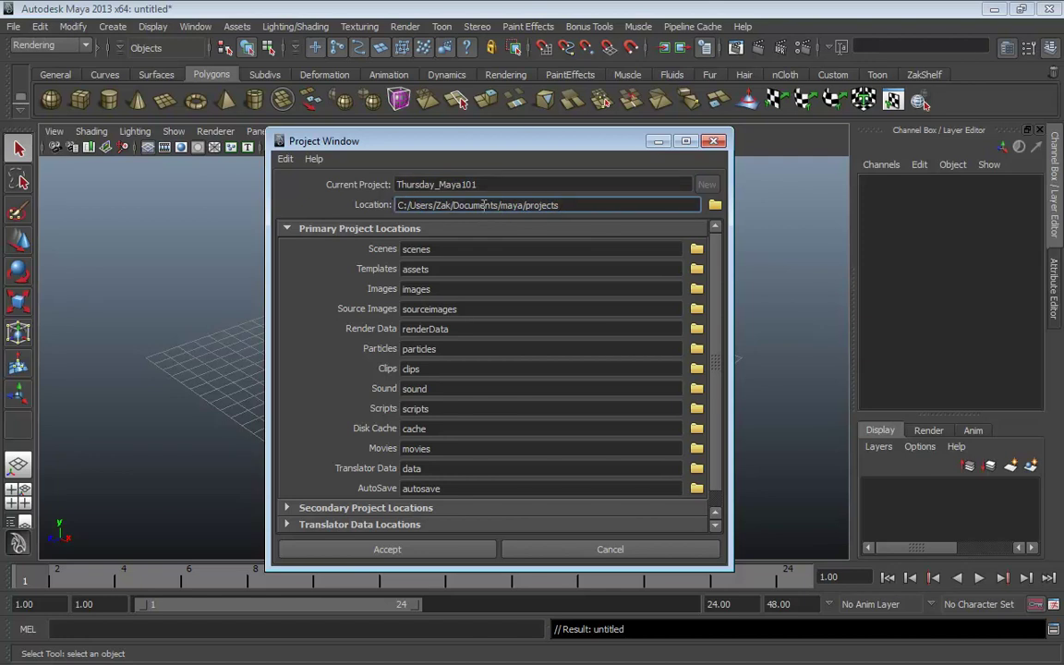
drag(408, 205, 582, 205)
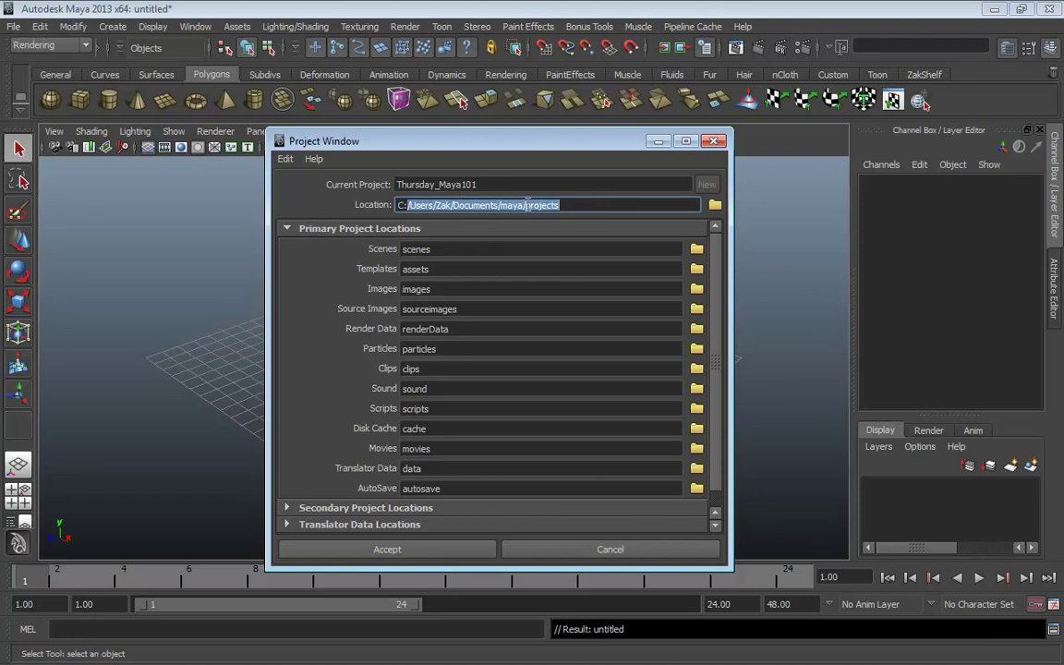
click(577, 205)
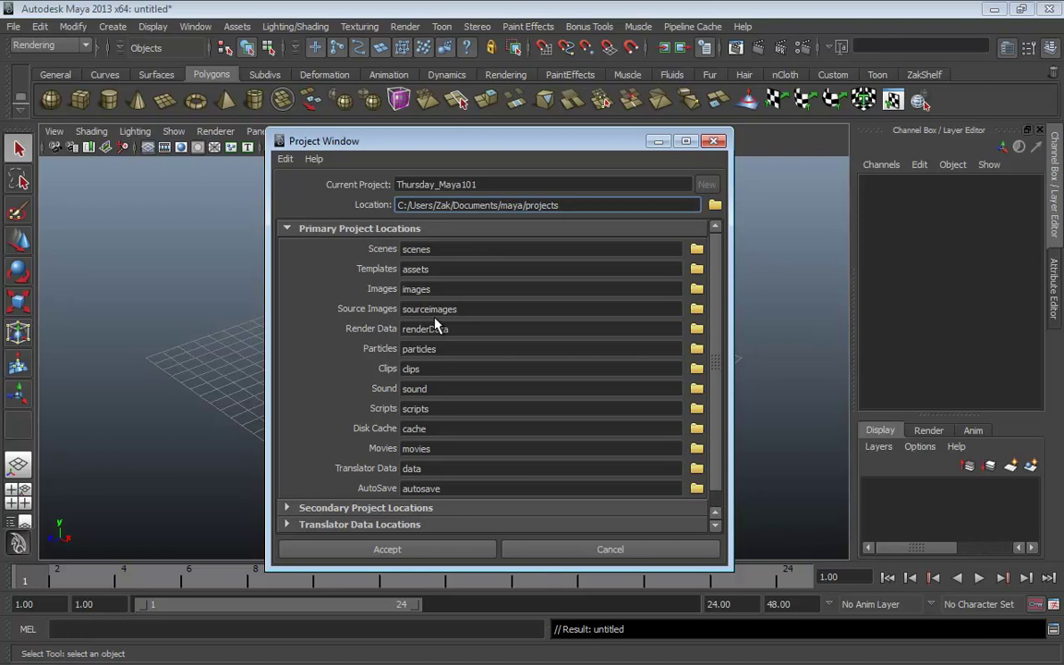
Step: Accept the Thursday_Maya101 project and start a fresh empty scene
click(385, 553)
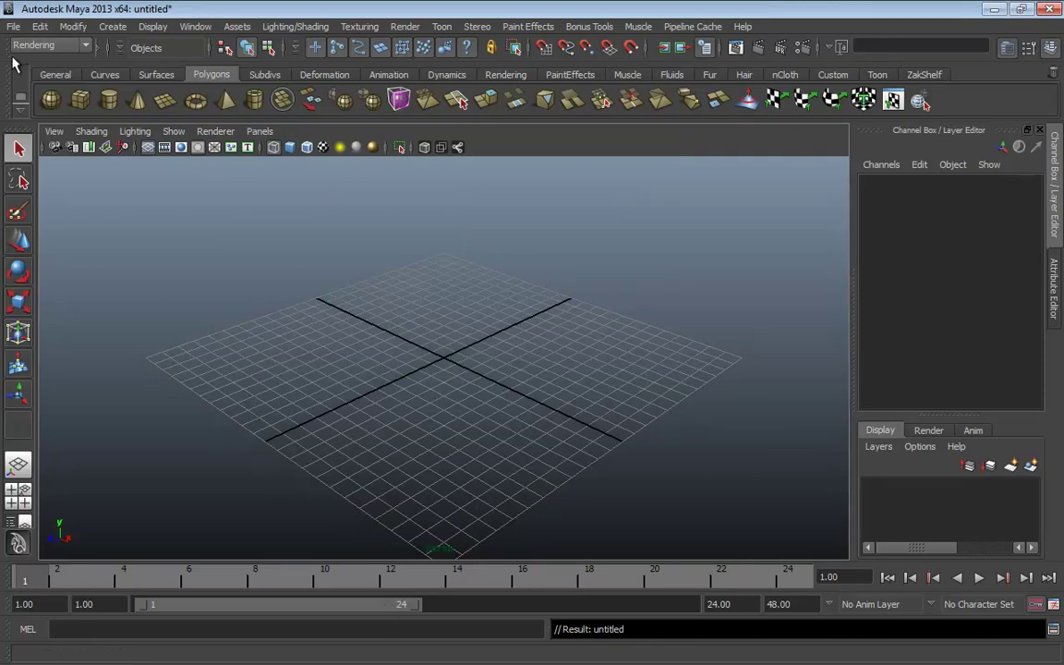
click(15, 26)
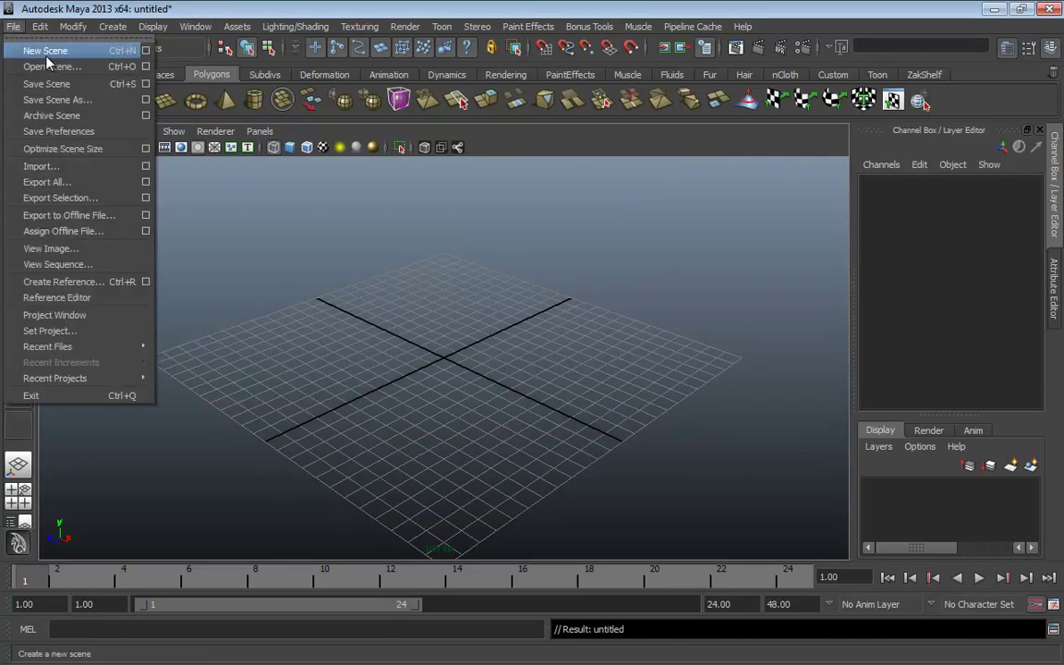
click(41, 46)
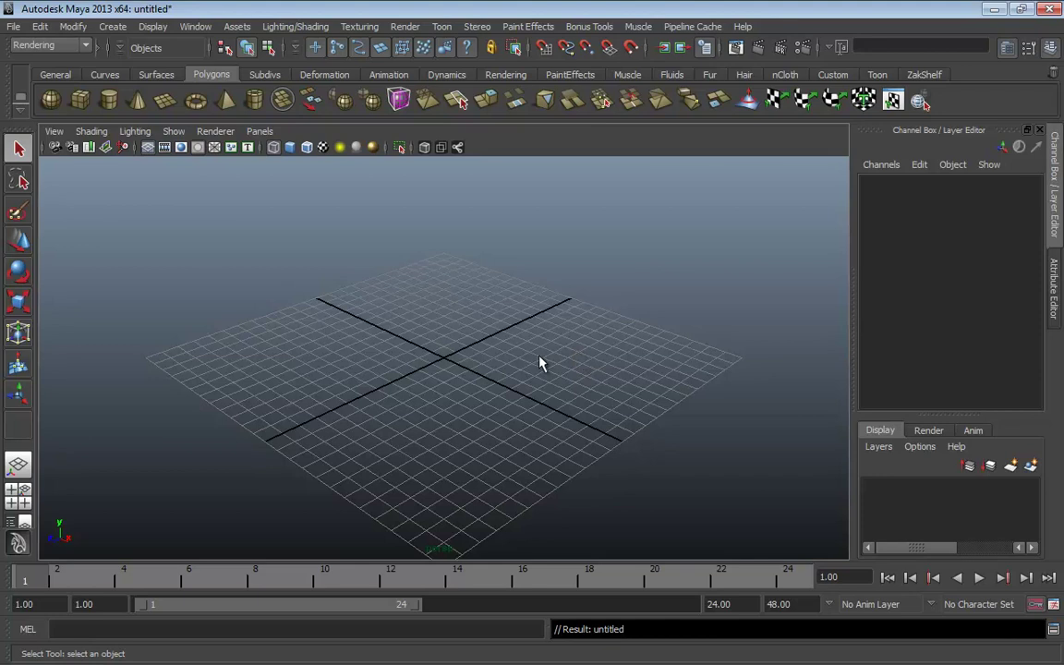
Step: Save the empty scene as CakeProject_1
click(13, 27)
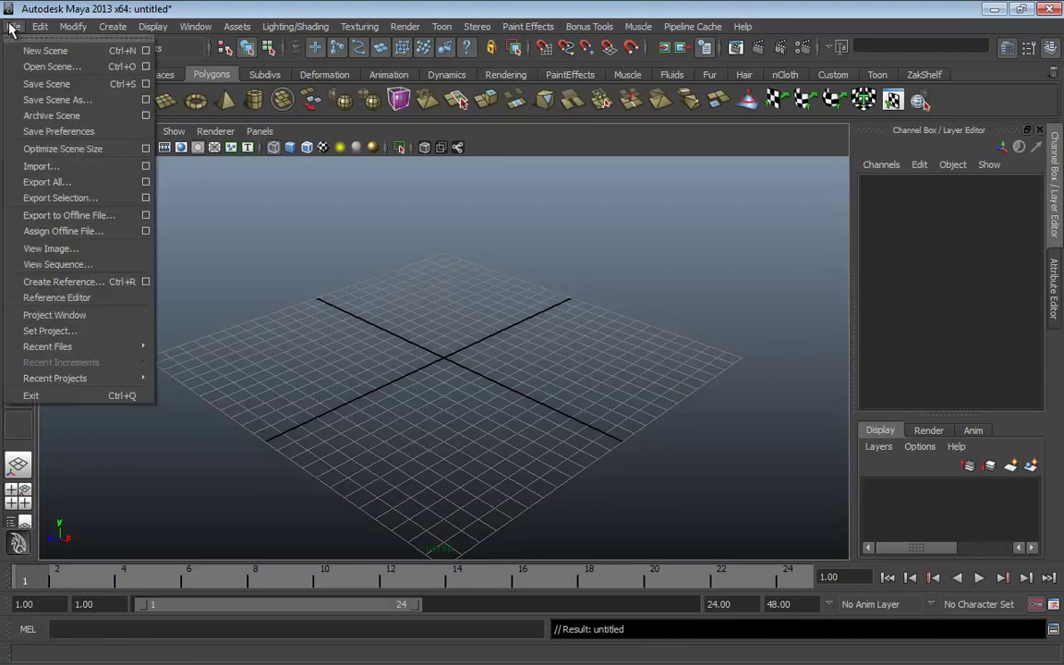
click(42, 84)
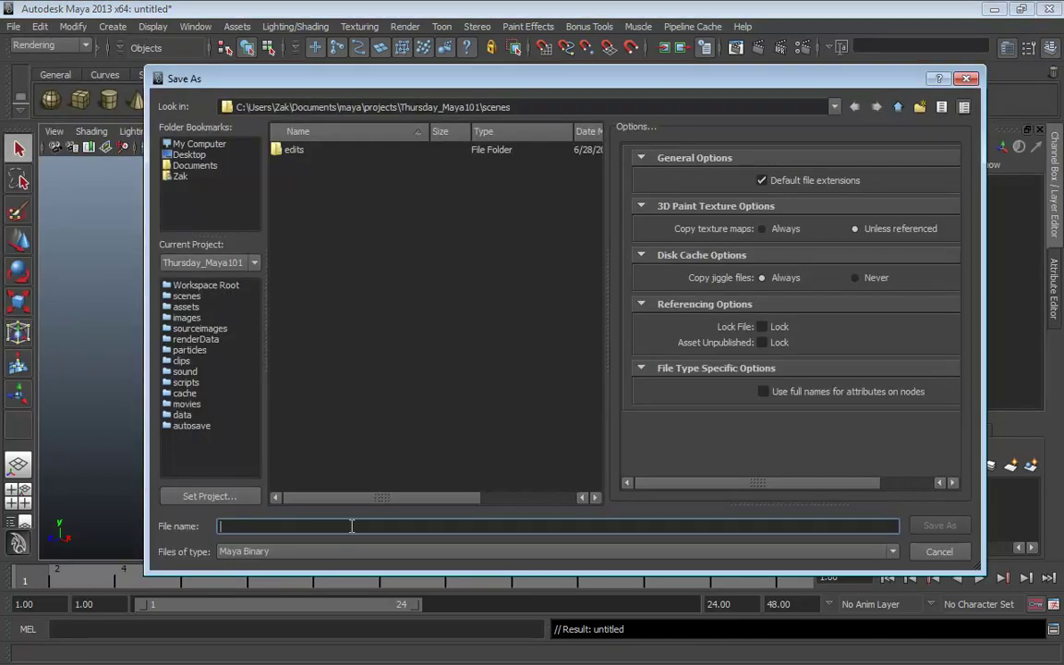
text(Ca)
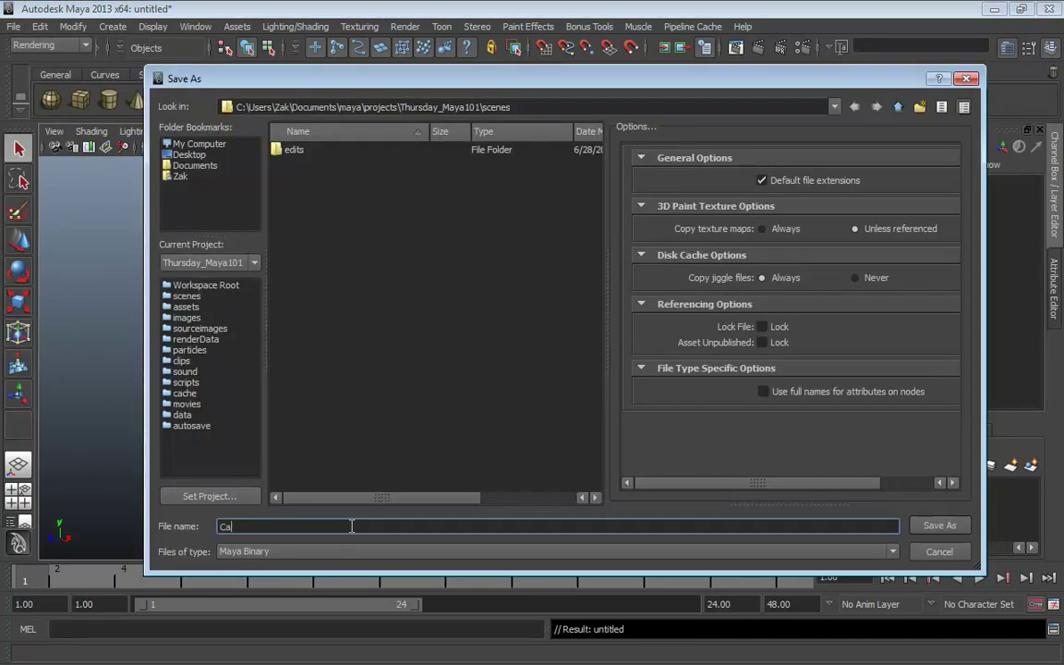
text(ke_r)
key(BackSpace)
key(BackSpace)
text(Project_1)
click(928, 524)
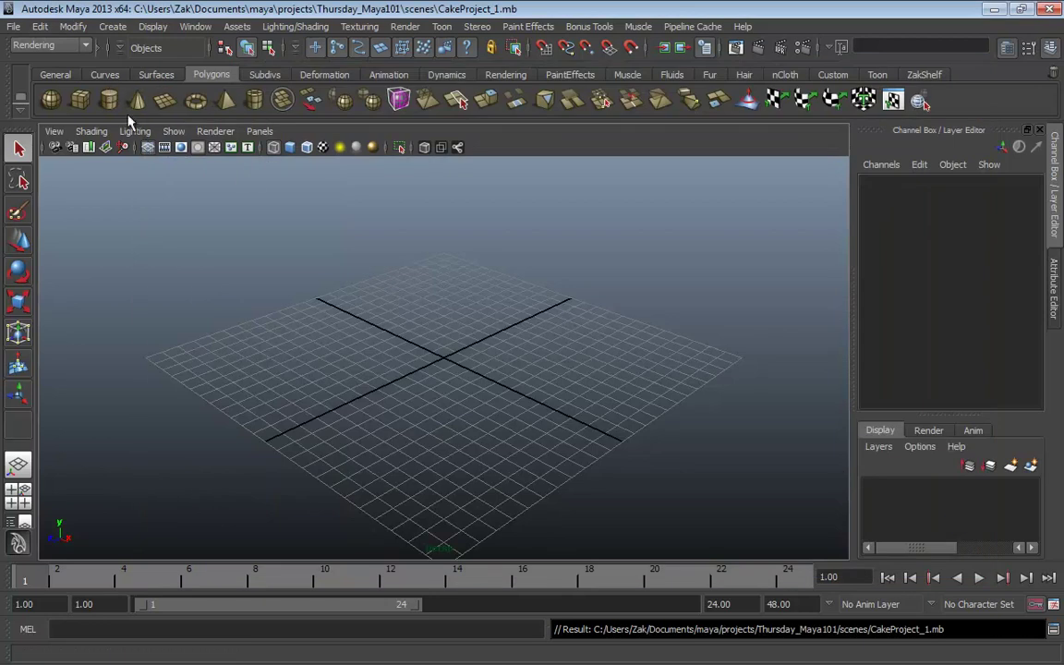
Step: Check Incremental save in the Save Scene options and close the options window
click(13, 28)
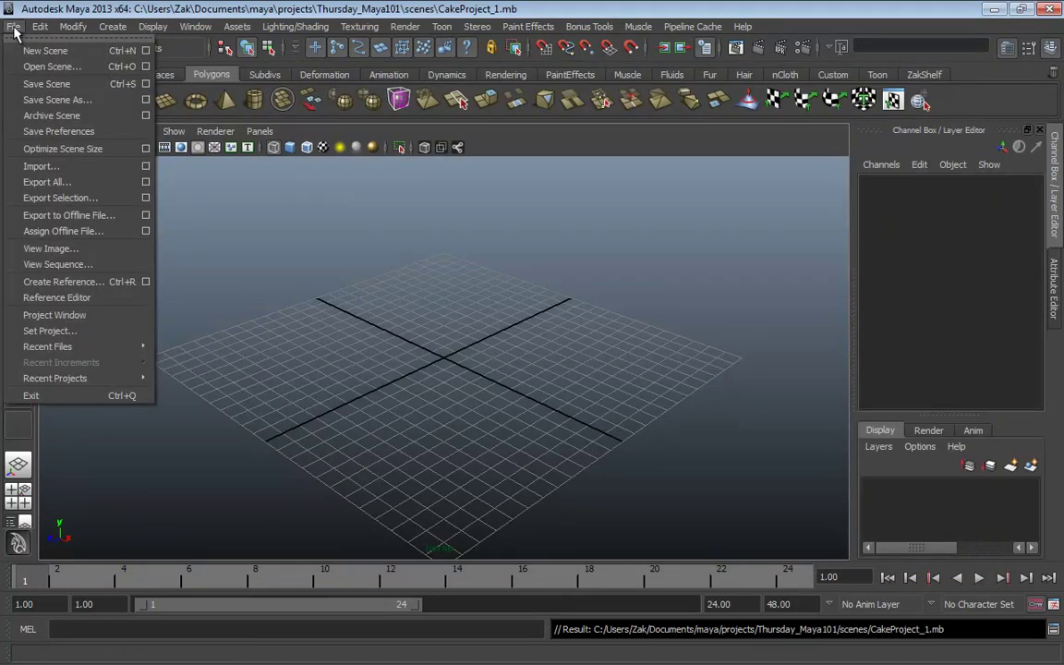
click(146, 84)
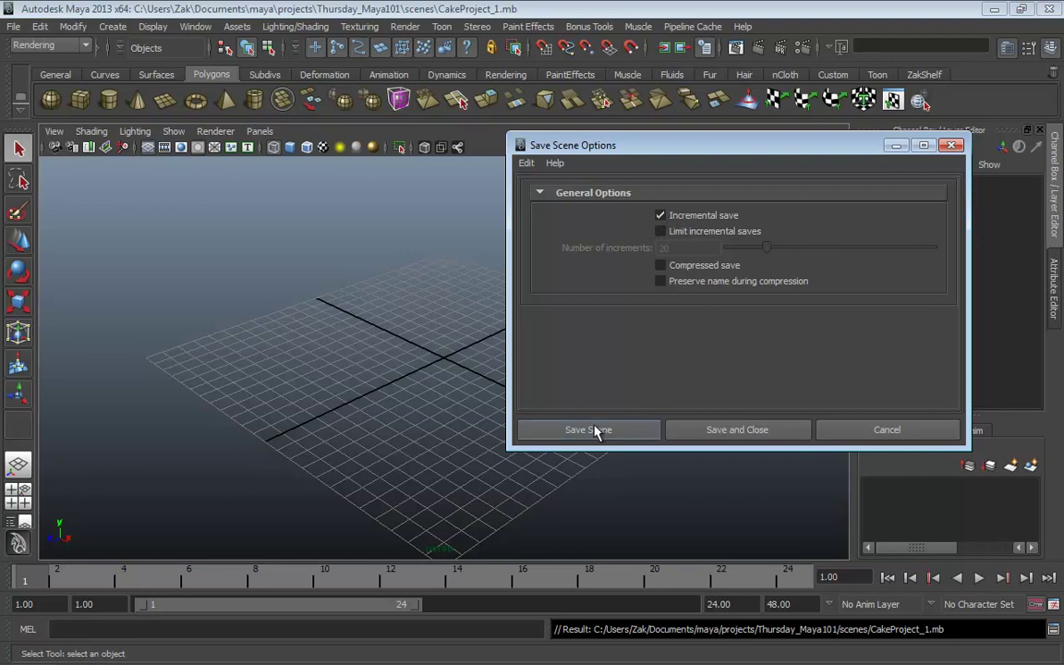
click(954, 146)
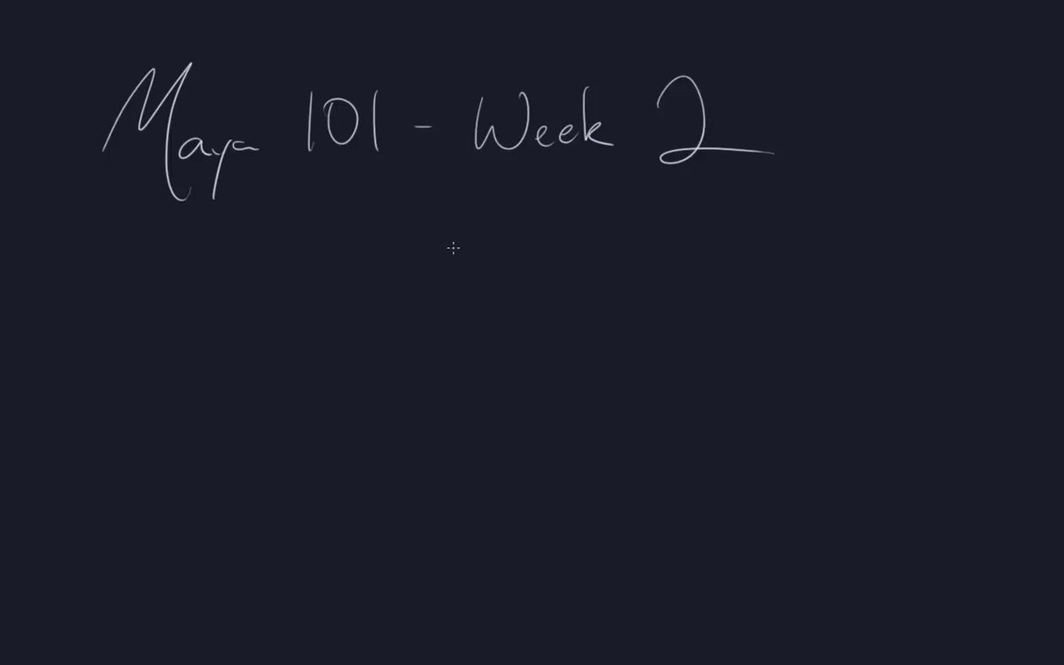
Step: Write the word Table under the title and underline it
mouse_move(494, 223)
mouse_down()
mouse_move(511, 260)
mouse_move(525, 222)
mouse_up()
mouse_move(509, 222)
mouse_down()
mouse_move(512, 260)
mouse_move(533, 223)
mouse_move(526, 246)
mouse_move(545, 224)
mouse_move(554, 245)
mouse_move(562, 221)
mouse_move(569, 259)
mouse_up()
drag(575, 249, 594, 256)
drag(482, 283, 653, 265)
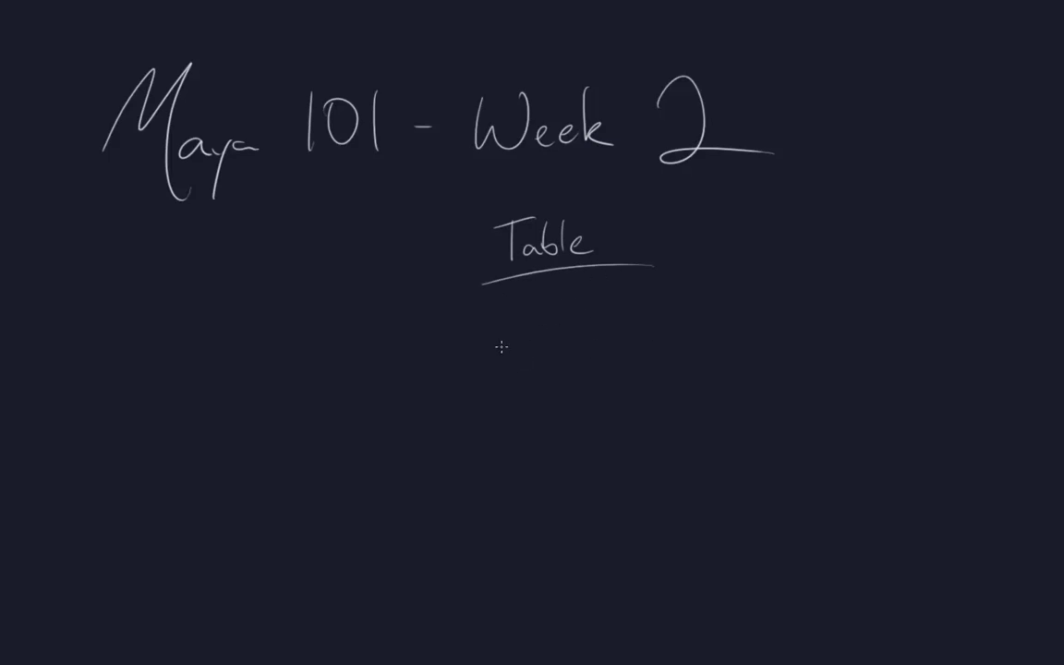
Step: List Cake, Plate and Cherry as dashed items, tick Plate, and pan the board left
mouse_move(510, 364)
mouse_down()
mouse_move(562, 375)
mouse_move(627, 373)
mouse_up()
mouse_move(515, 448)
mouse_down()
mouse_move(573, 461)
mouse_move(570, 435)
mouse_move(605, 451)
mouse_move(670, 452)
mouse_up()
mouse_move(514, 540)
mouse_down()
mouse_move(595, 545)
mouse_move(611, 528)
mouse_move(691, 530)
mouse_move(682, 572)
mouse_up()
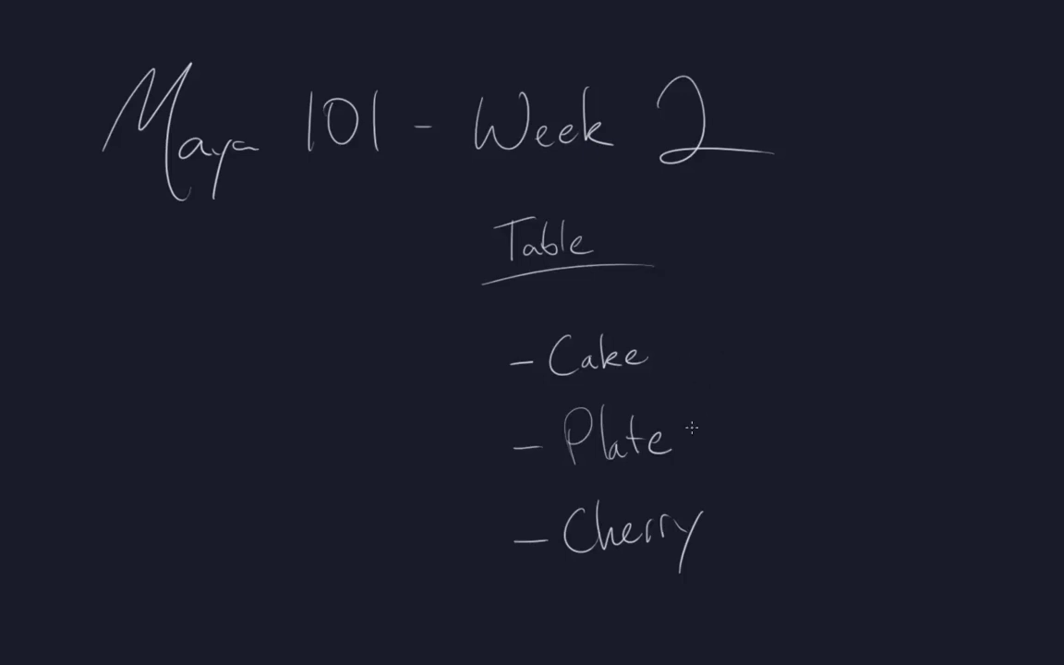
drag(670, 434, 700, 393)
drag(598, 415, 432, 385)
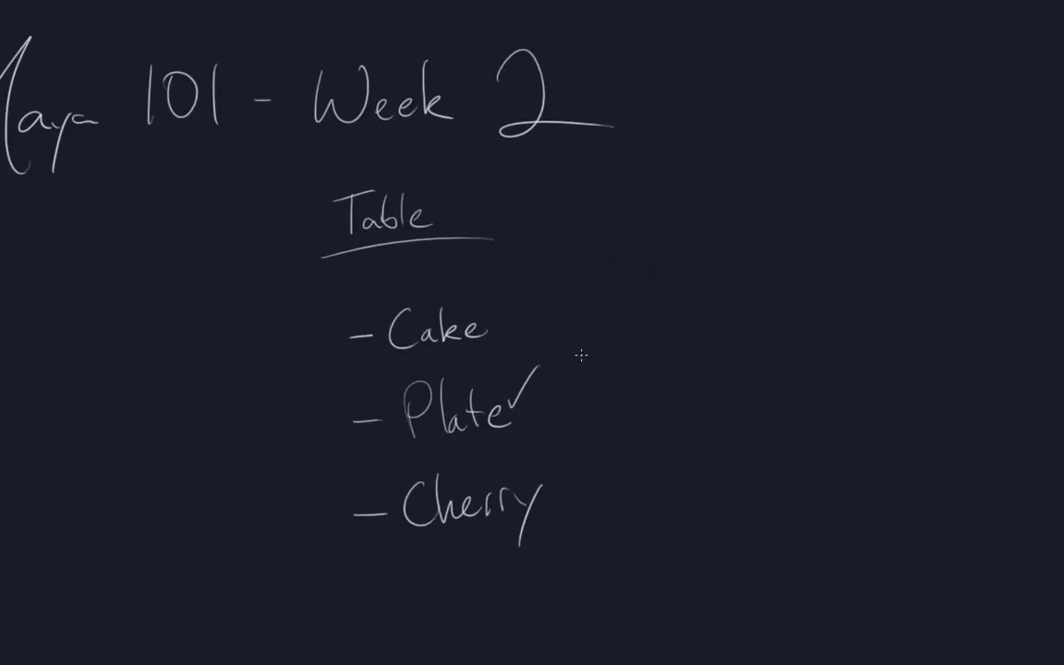
Step: Branch Plate into Polygons and NURBS, writing 'non-uniform rational' beneath NURBS
mouse_move(566, 398)
mouse_down()
mouse_move(646, 327)
mouse_move(664, 332)
mouse_move(663, 349)
mouse_move(663, 328)
mouse_move(675, 339)
mouse_move(708, 334)
mouse_move(702, 351)
mouse_move(721, 336)
mouse_move(708, 353)
mouse_move(768, 337)
mouse_up()
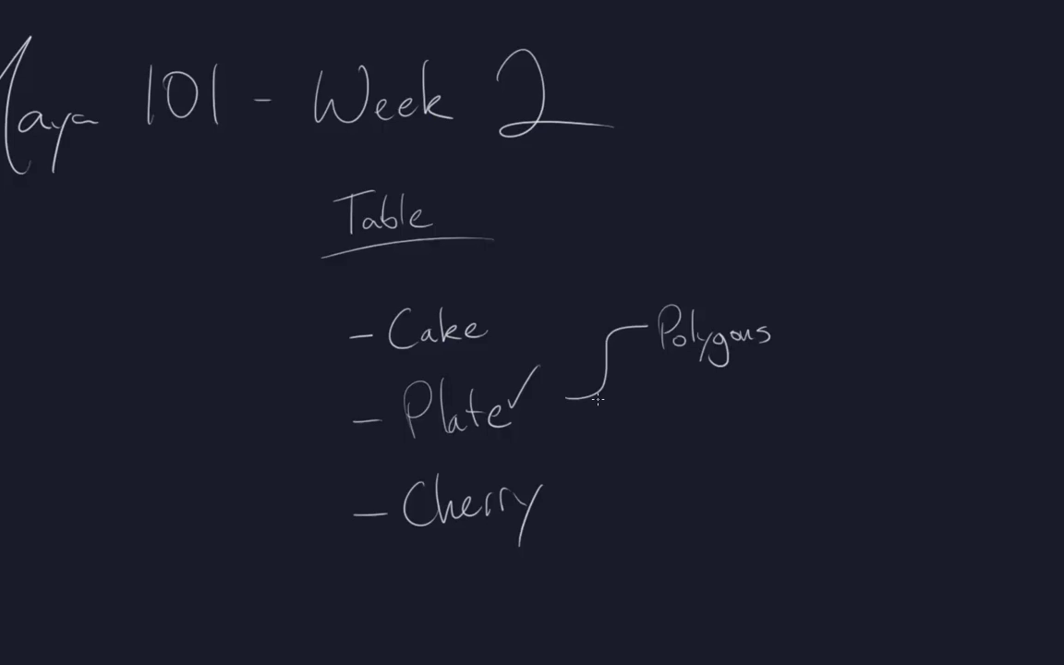
mouse_move(603, 403)
mouse_down()
mouse_move(612, 423)
mouse_move(682, 404)
mouse_move(682, 429)
mouse_move(727, 431)
mouse_move(746, 403)
mouse_move(772, 413)
mouse_move(776, 389)
mouse_move(781, 425)
mouse_up()
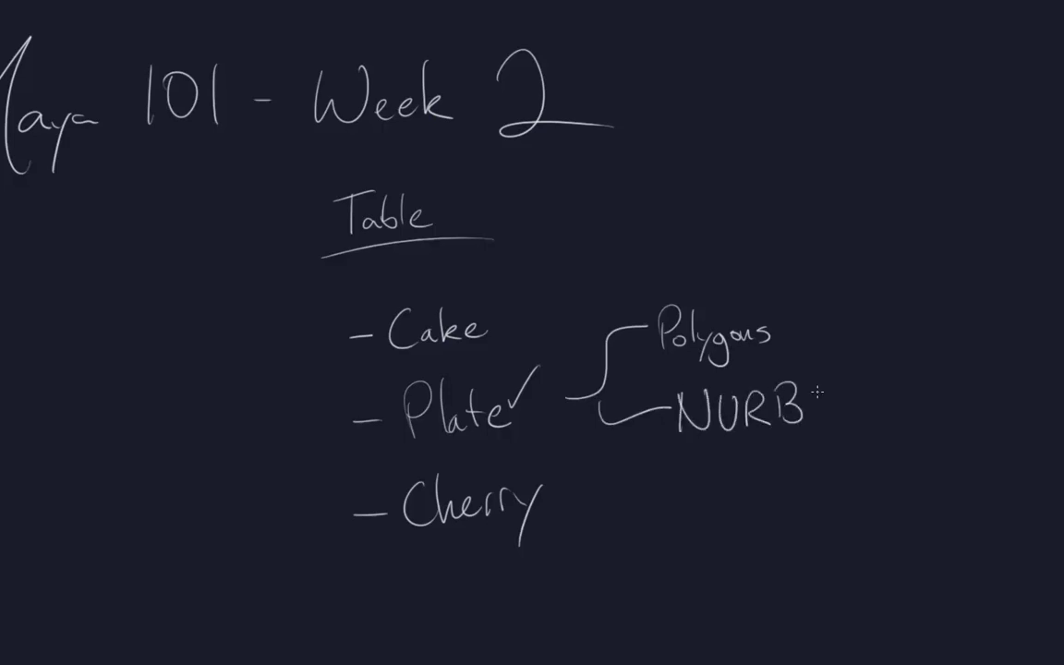
drag(834, 393, 813, 423)
mouse_move(663, 480)
mouse_down()
mouse_move(672, 490)
mouse_move(816, 476)
mouse_up()
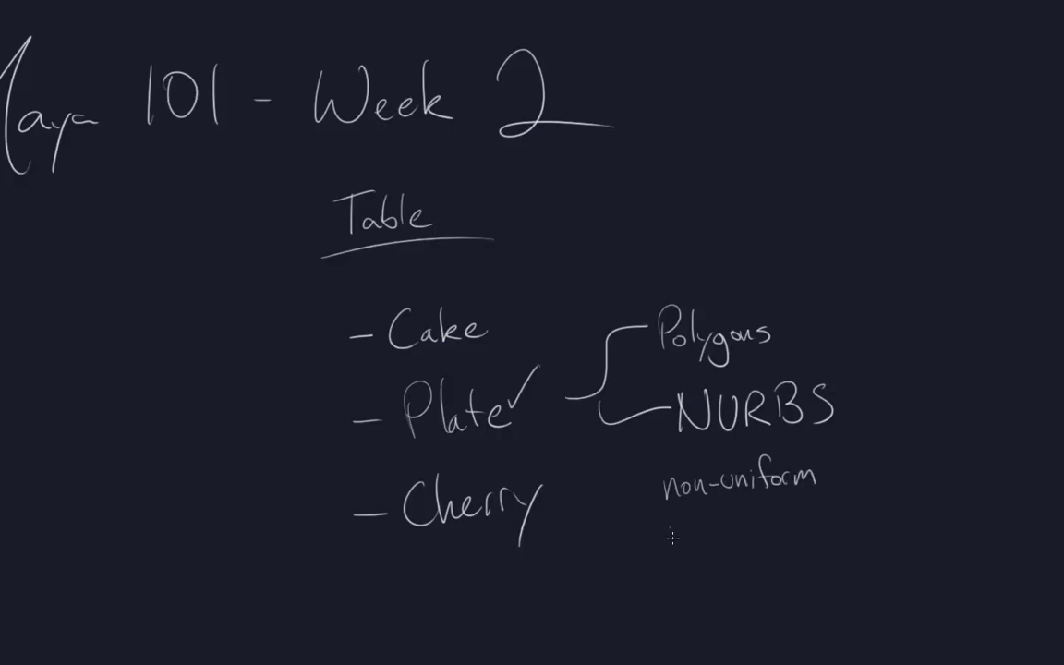
mouse_move(672, 537)
mouse_down()
mouse_move(701, 535)
mouse_move(764, 516)
mouse_move(682, 569)
mouse_move(730, 552)
mouse_move(737, 562)
mouse_move(752, 545)
mouse_move(761, 561)
mouse_move(809, 553)
mouse_up()
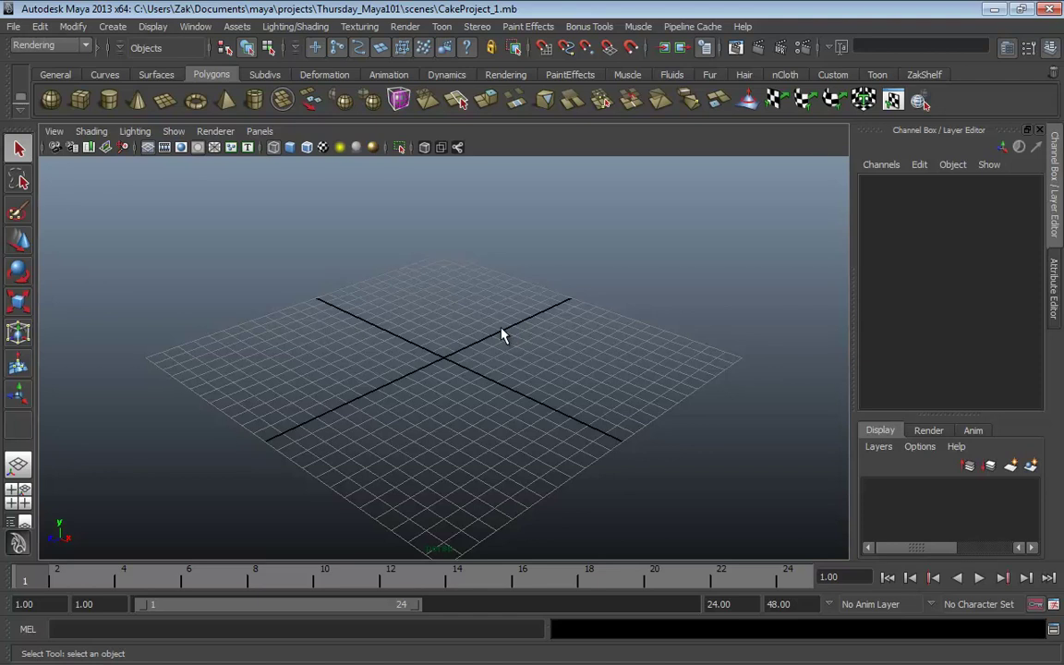
Step: Change the menu set from Rendering to Polygons with F3
key(F3)
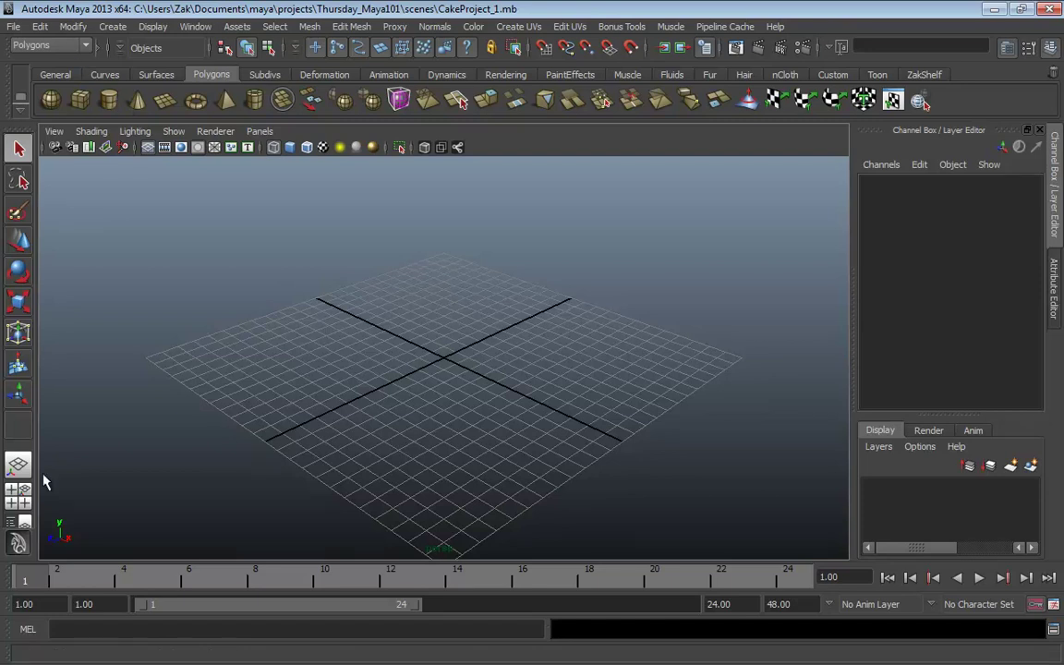
Step: Hide the time slider, range slider and command line so the viewport fills more of the window
right_click(6, 577)
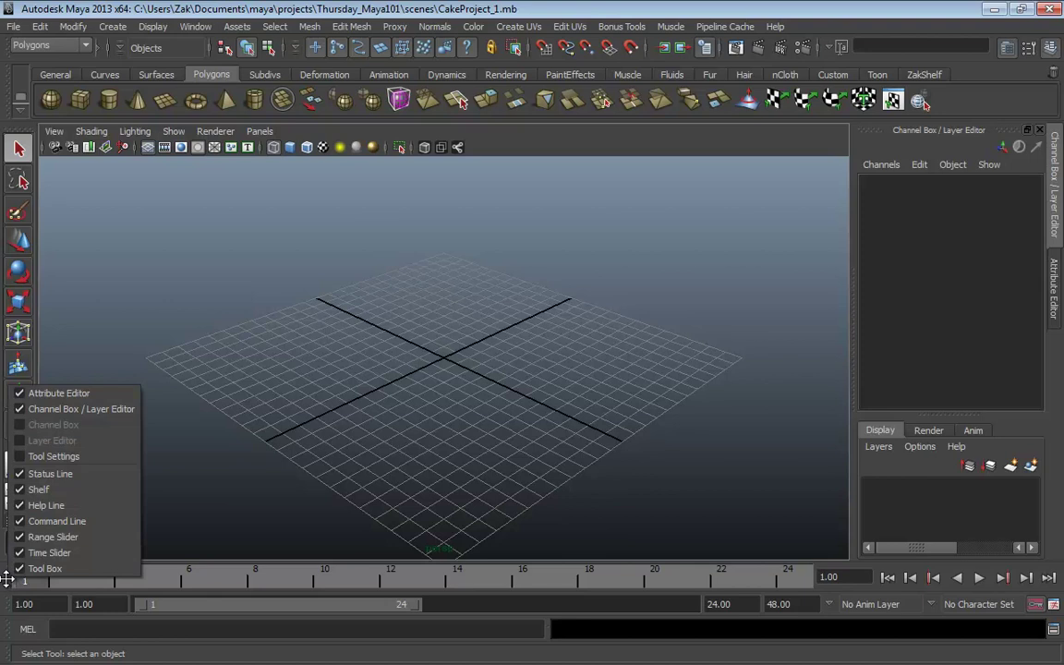
click(67, 552)
right_click(7, 606)
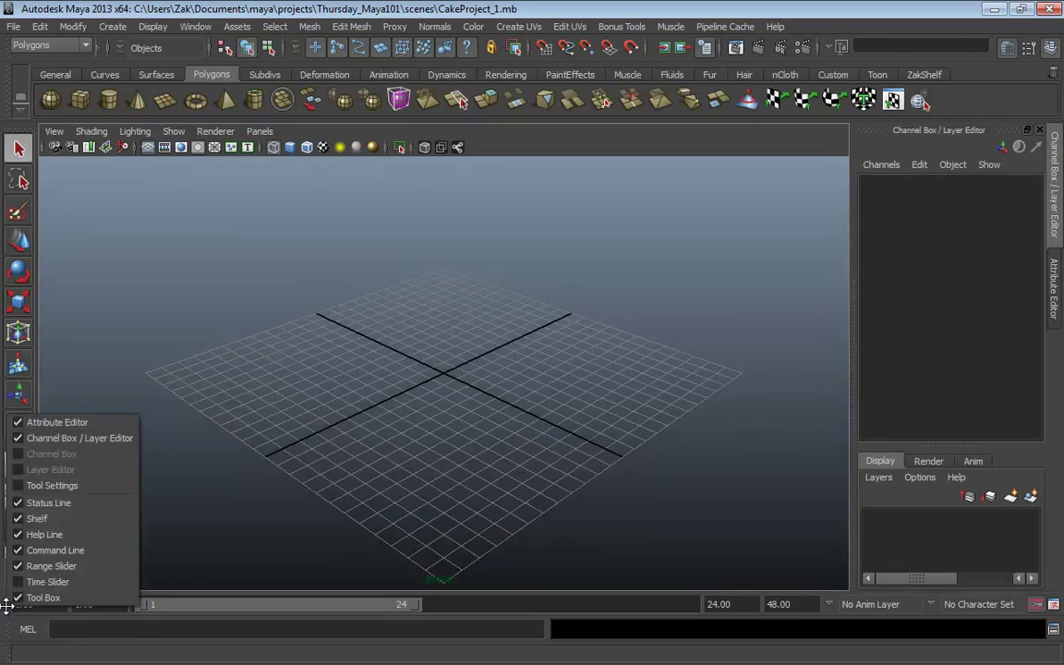
click(48, 566)
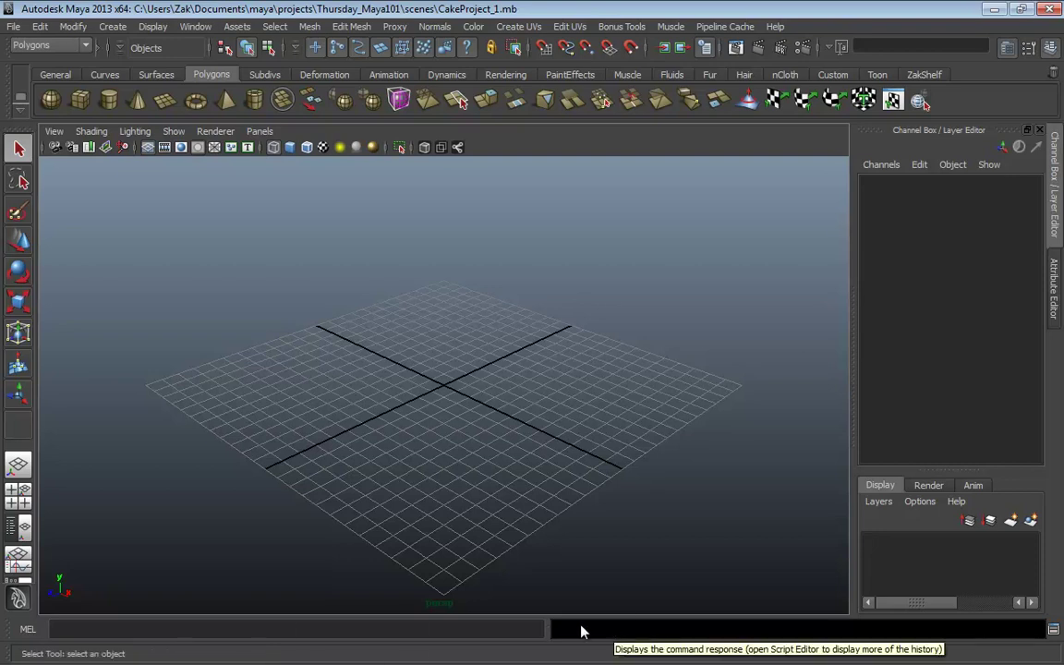
right_click(23, 636)
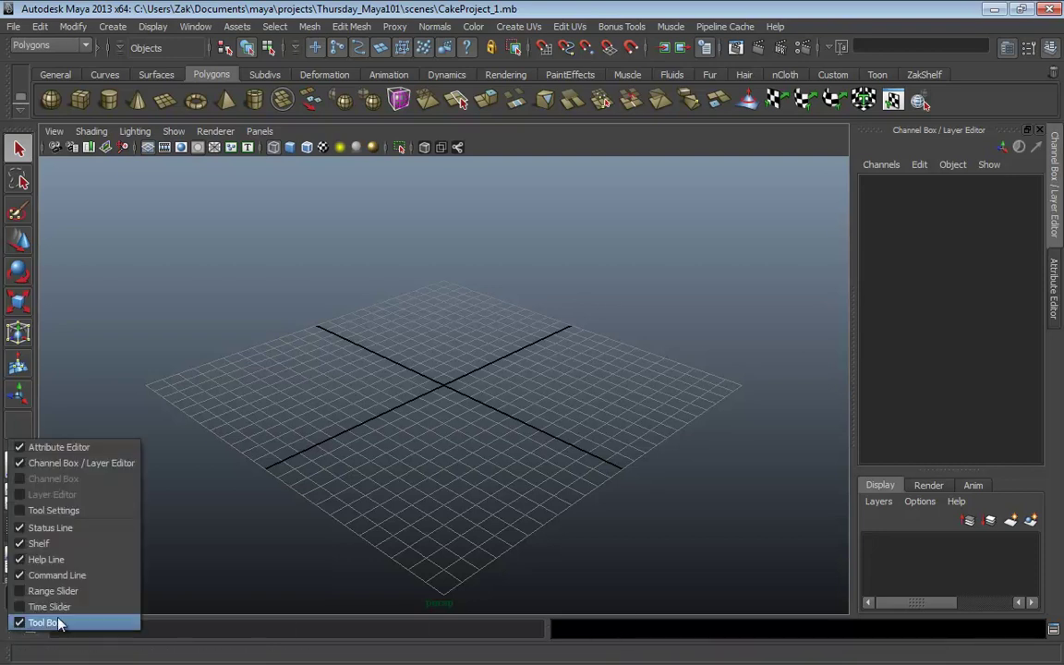
click(79, 574)
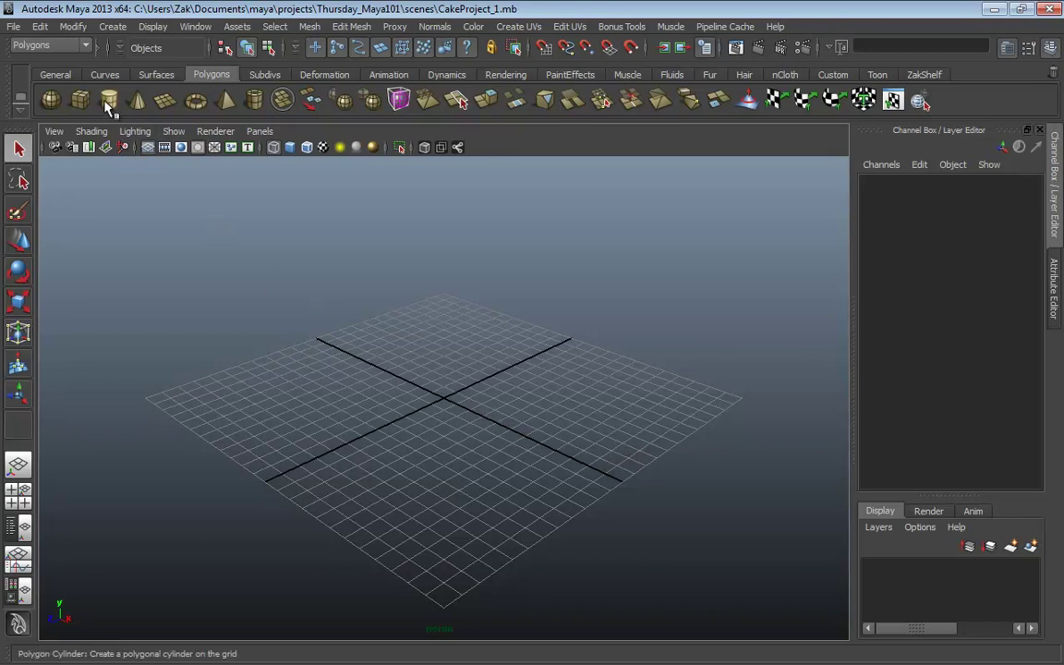
click(113, 26)
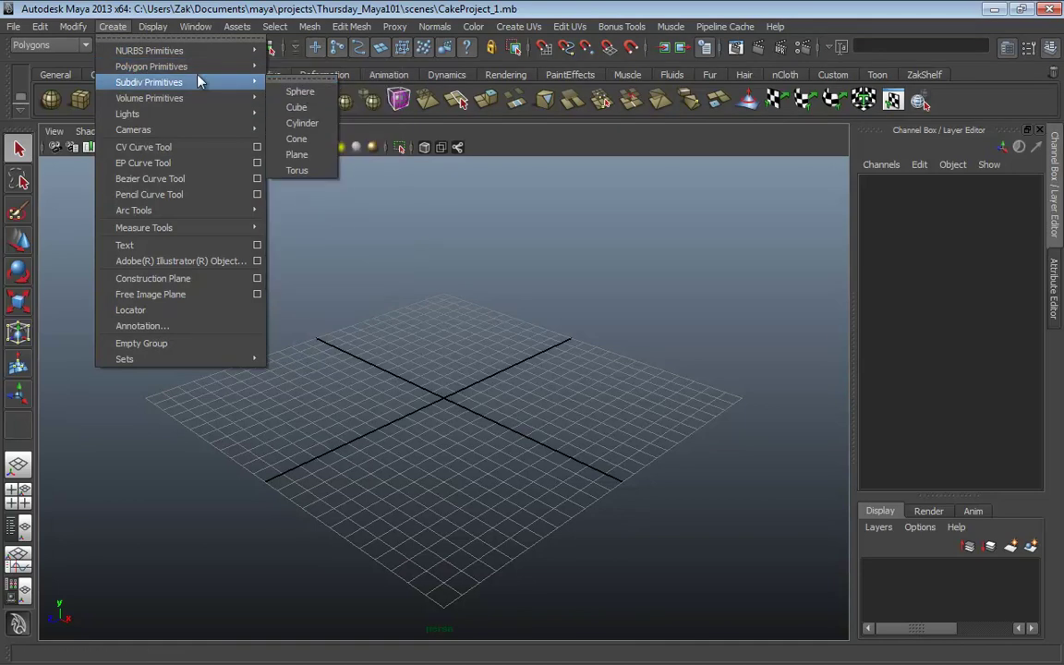
mouse_move(236, 72)
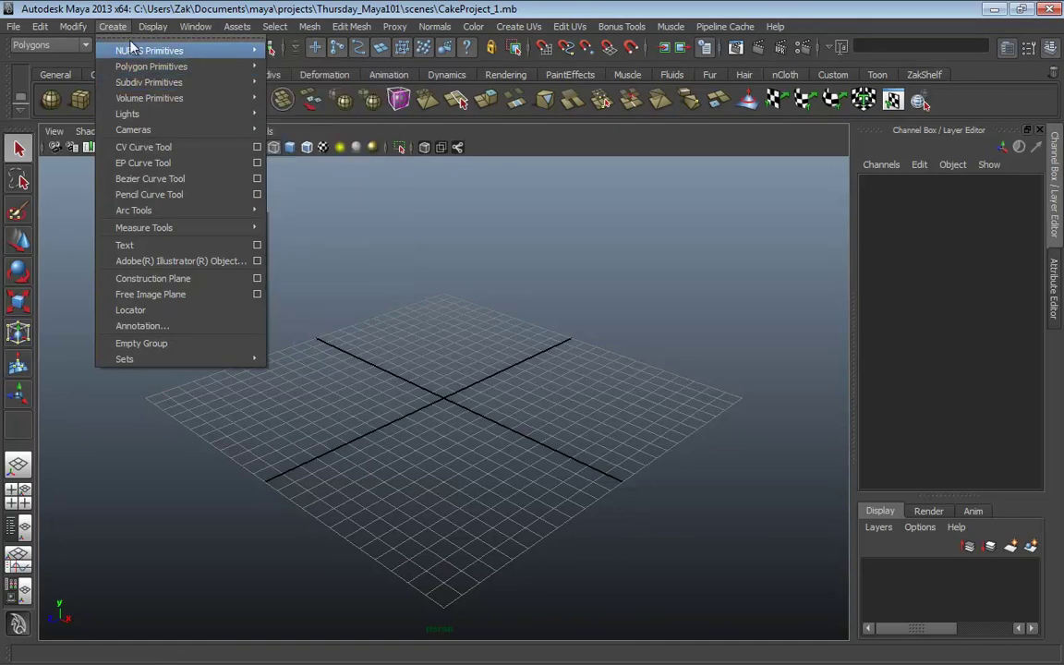
mouse_move(120, 51)
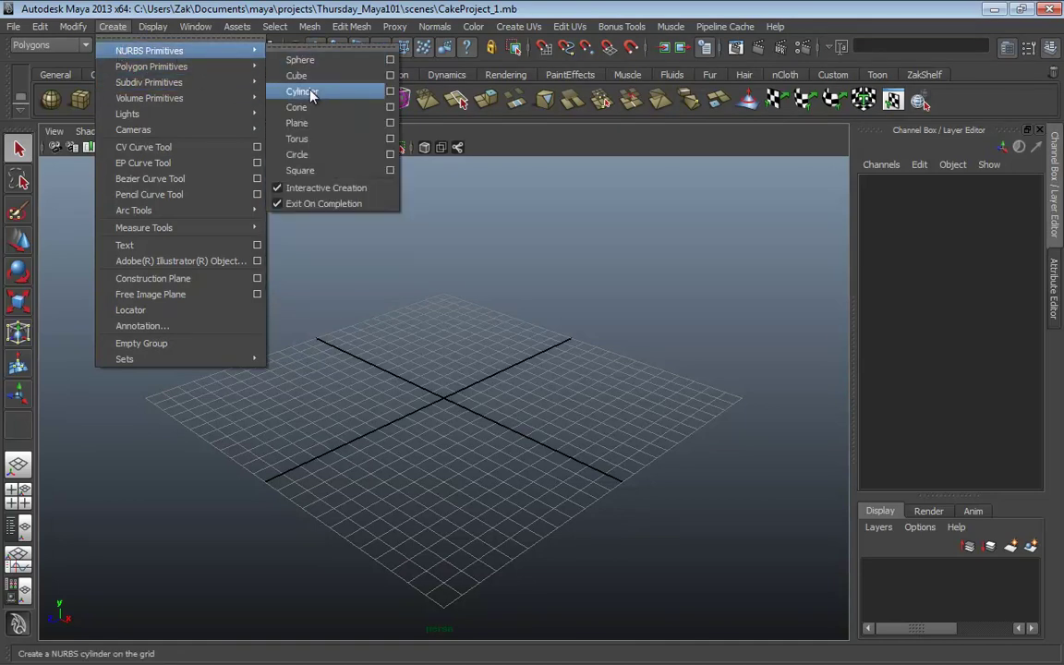
mouse_move(135, 72)
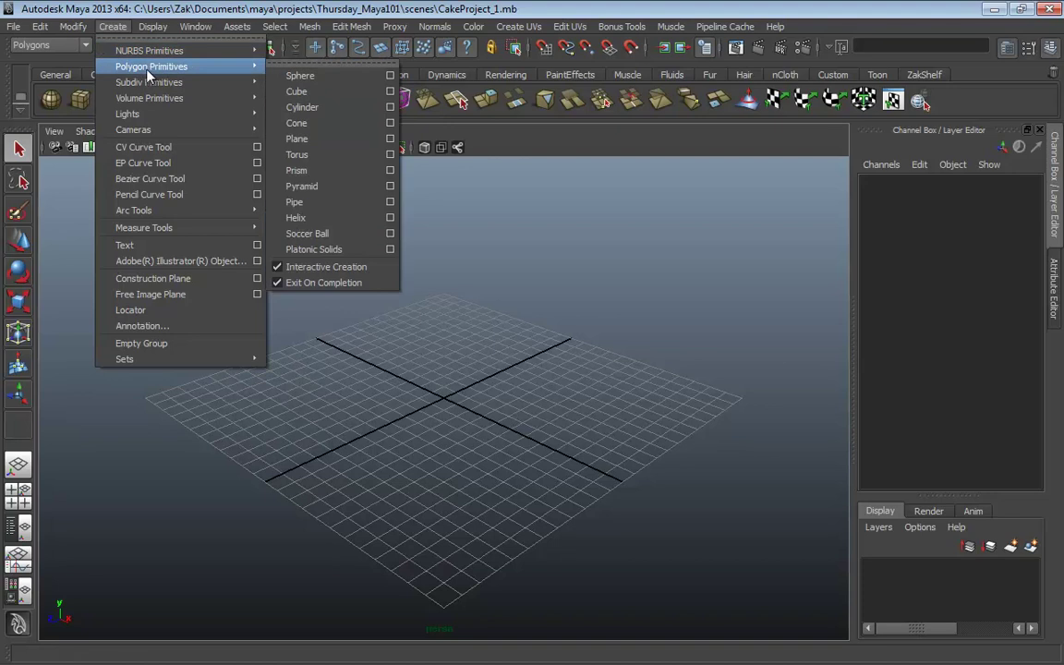
click(447, 387)
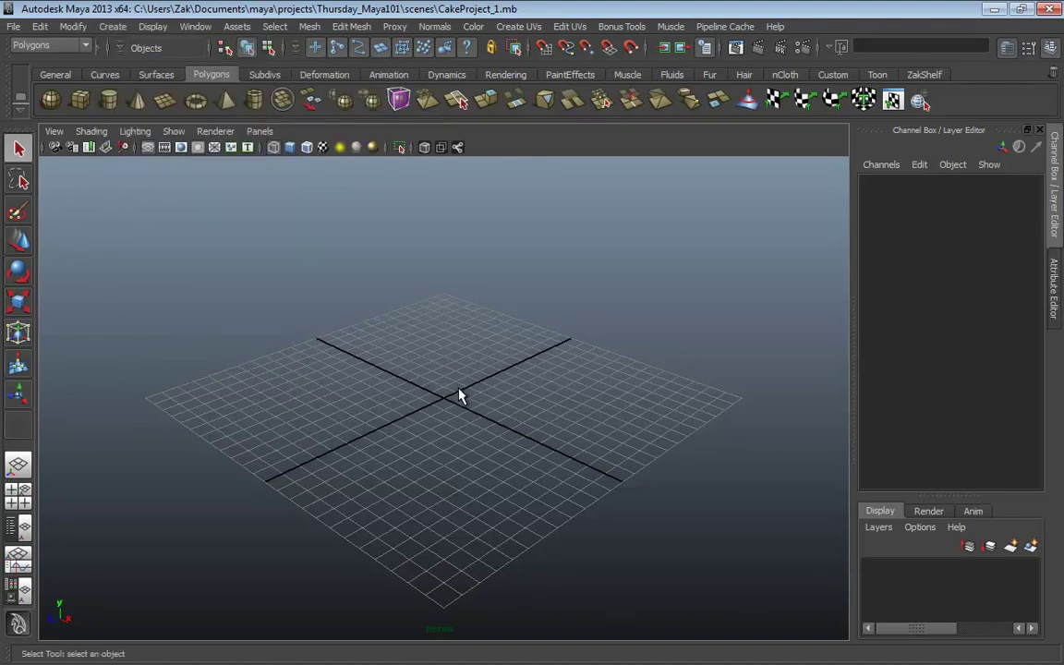
Step: Pick Poly Cylinder from the Shift+right-click polygon marking menu for interactive creation
shift+right_click(442, 400)
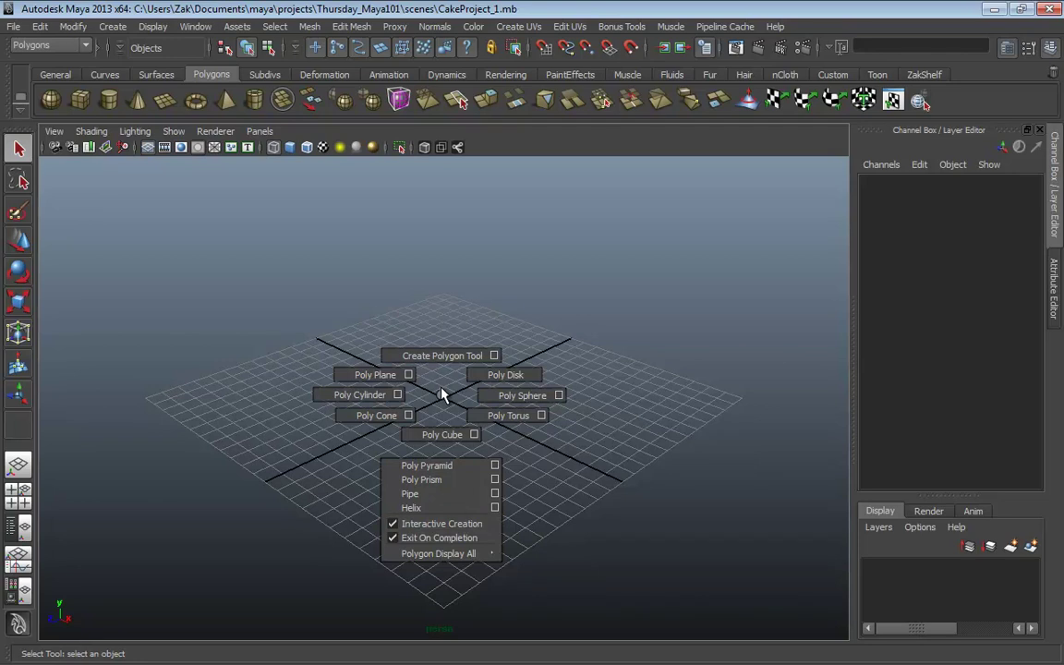
shift+right_drag(442, 395, 461, 369)
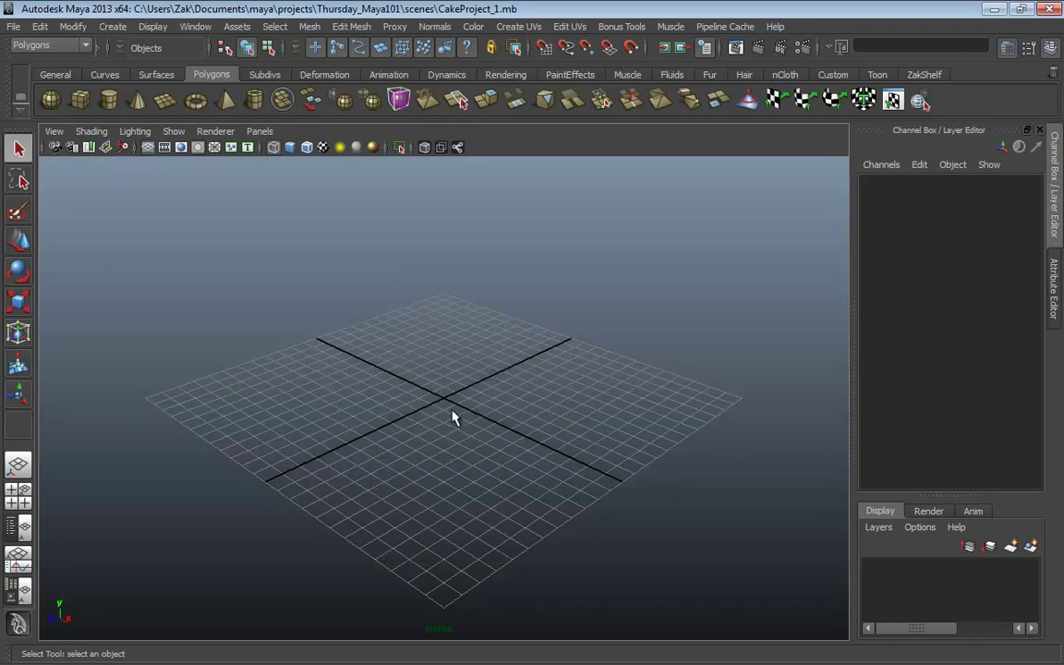
shift+right_drag(447, 409, 354, 413)
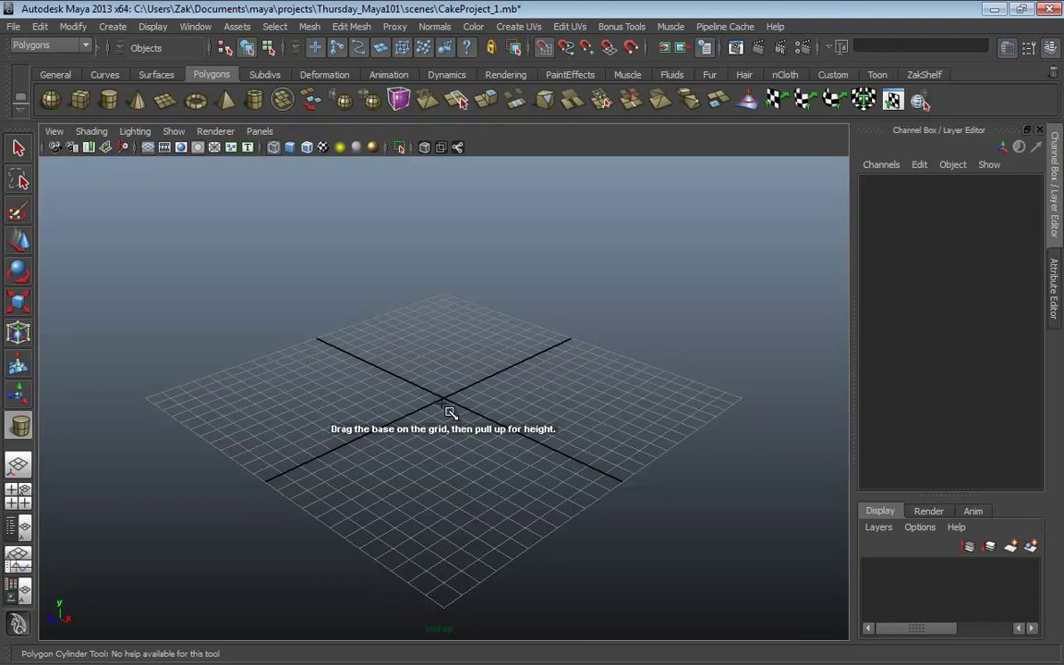
Step: With grid snapping on, draw a wide cylinder base from the origin and pull up a shallow height
click(545, 51)
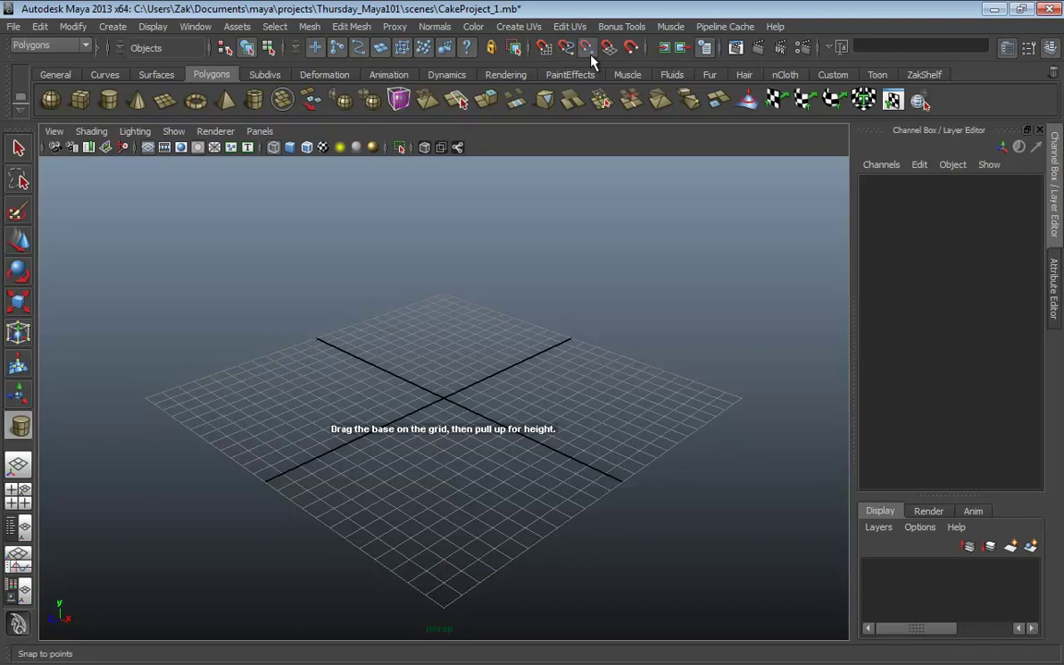
click(544, 49)
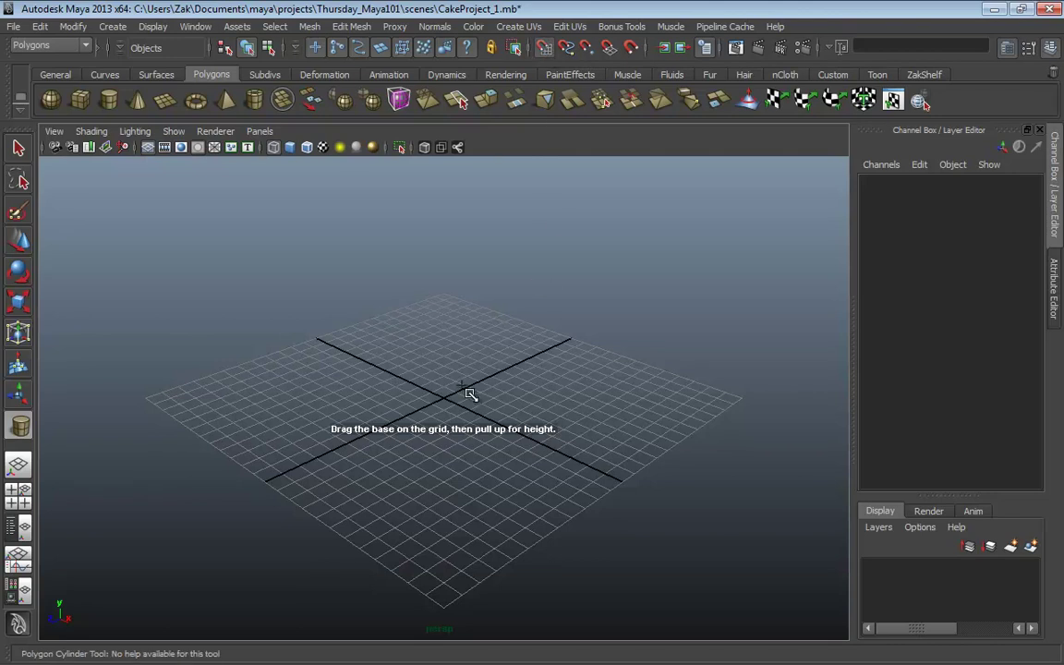
drag(449, 405, 568, 457)
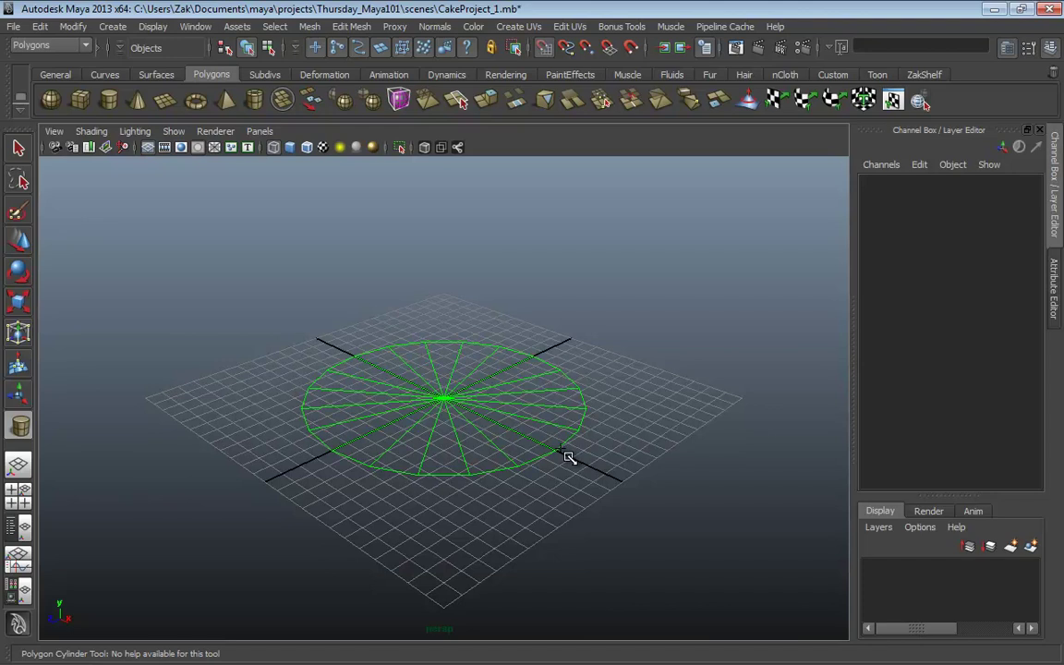
drag(570, 458, 569, 456)
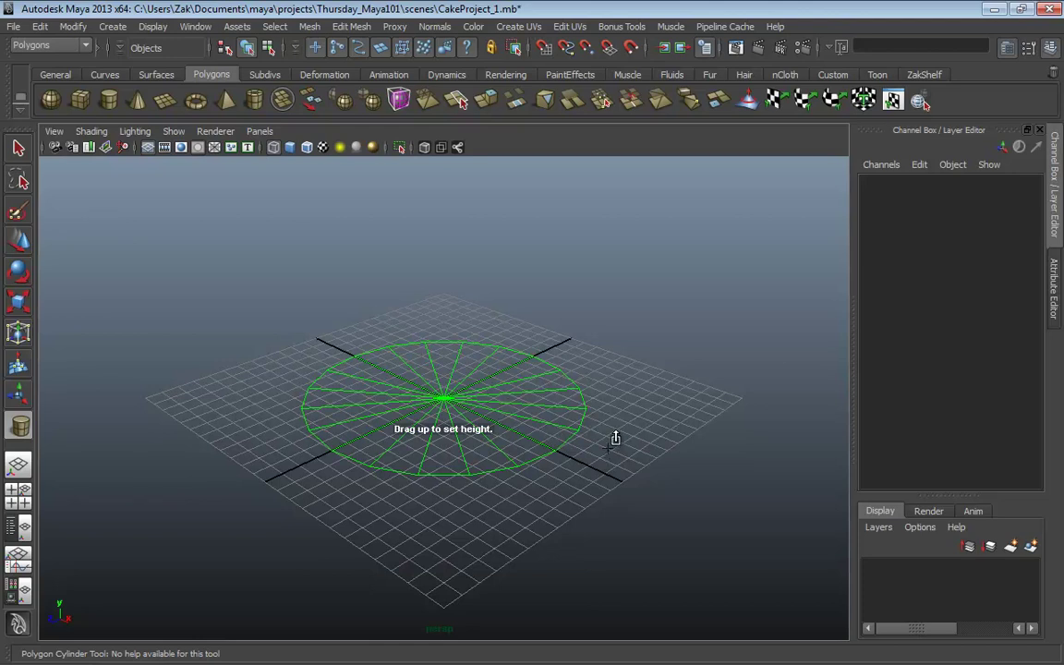
mouse_move(615, 435)
mouse_down()
mouse_move(623, 399)
mouse_move(618, 416)
mouse_up()
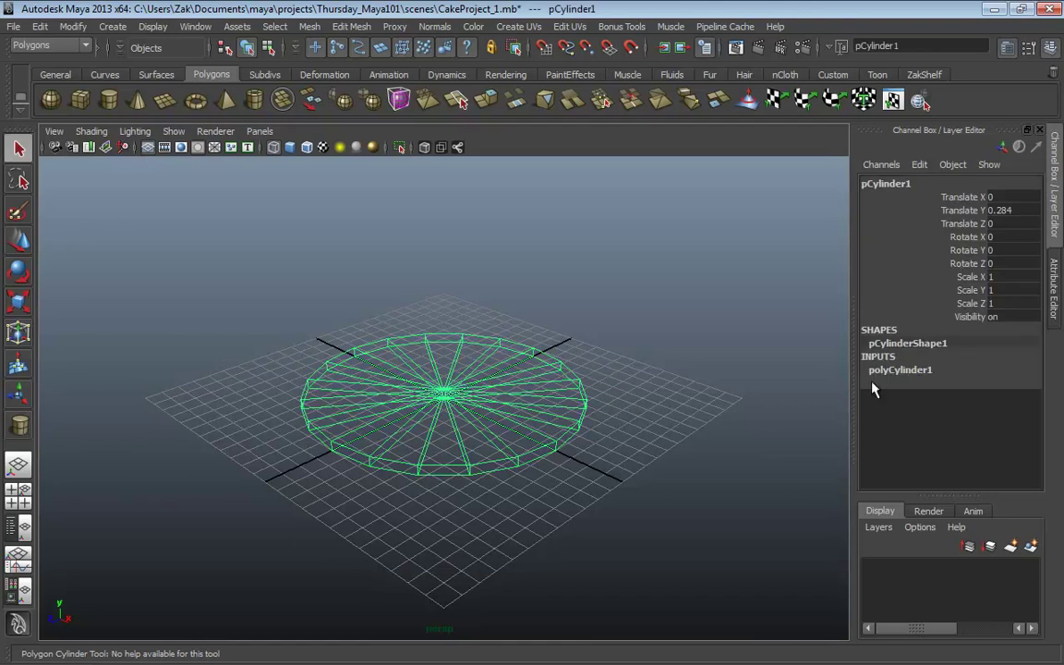
Step: Set polyCylinder1 Height to 0.6 and switch the view to smooth shading
click(927, 372)
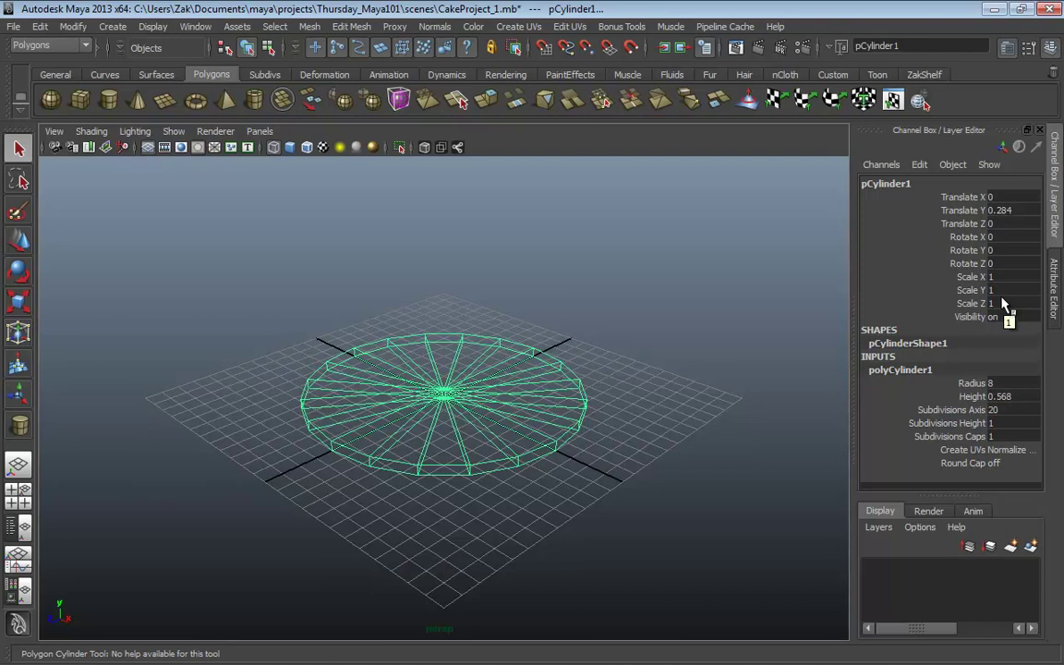
double_click(1001, 395)
text(0.6)
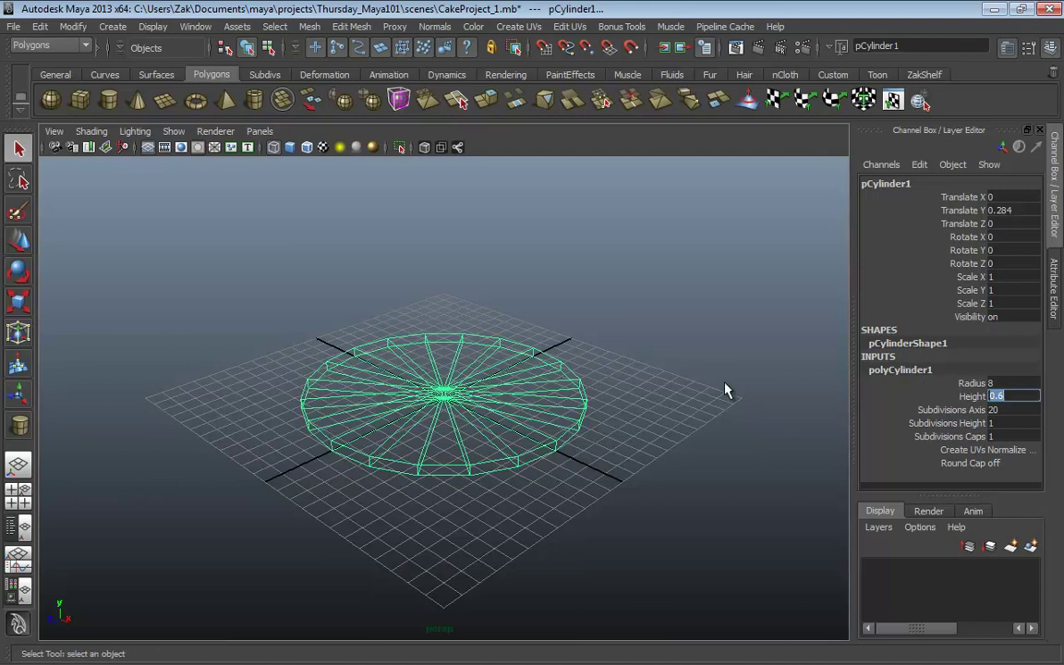
key(5)
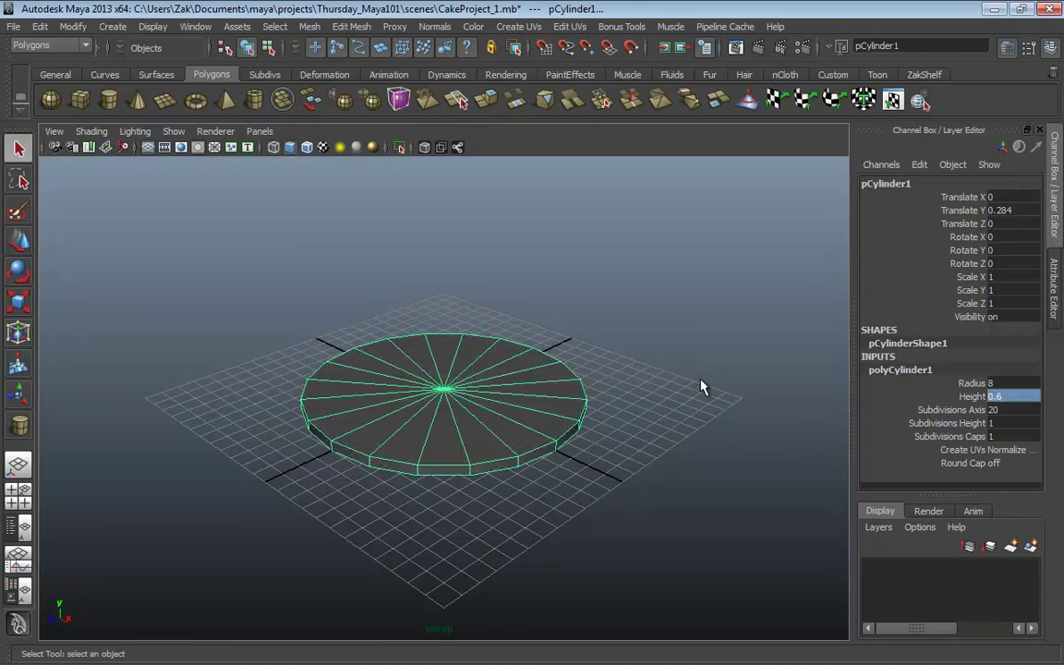
alt+drag(611, 368, 513, 448)
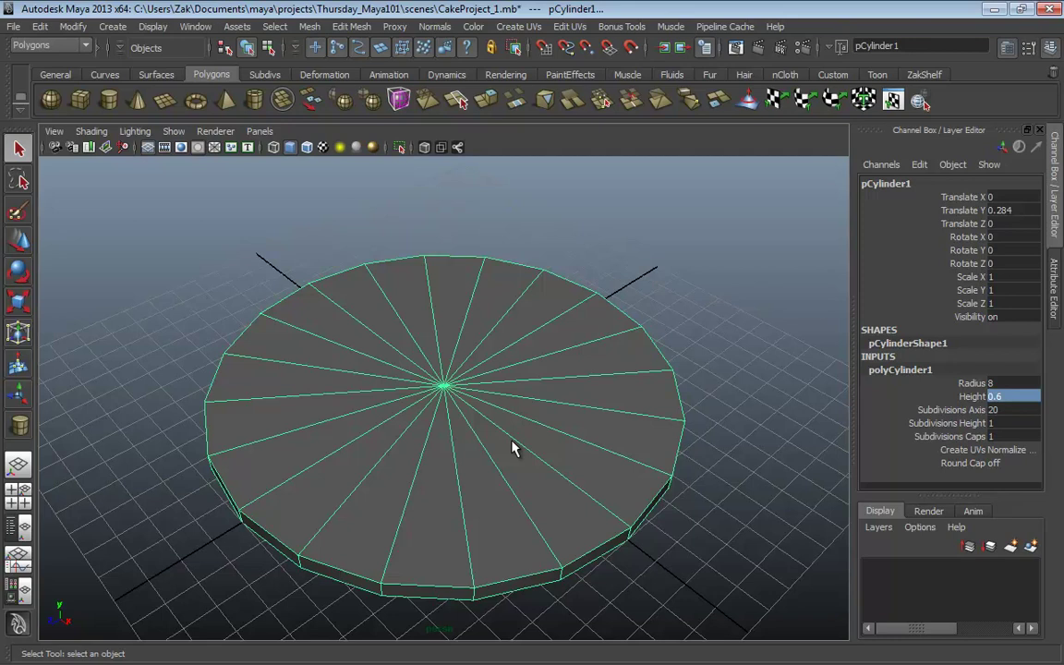
Step: Set polyCylinder1 Subdivisions Caps to 2
click(1012, 436)
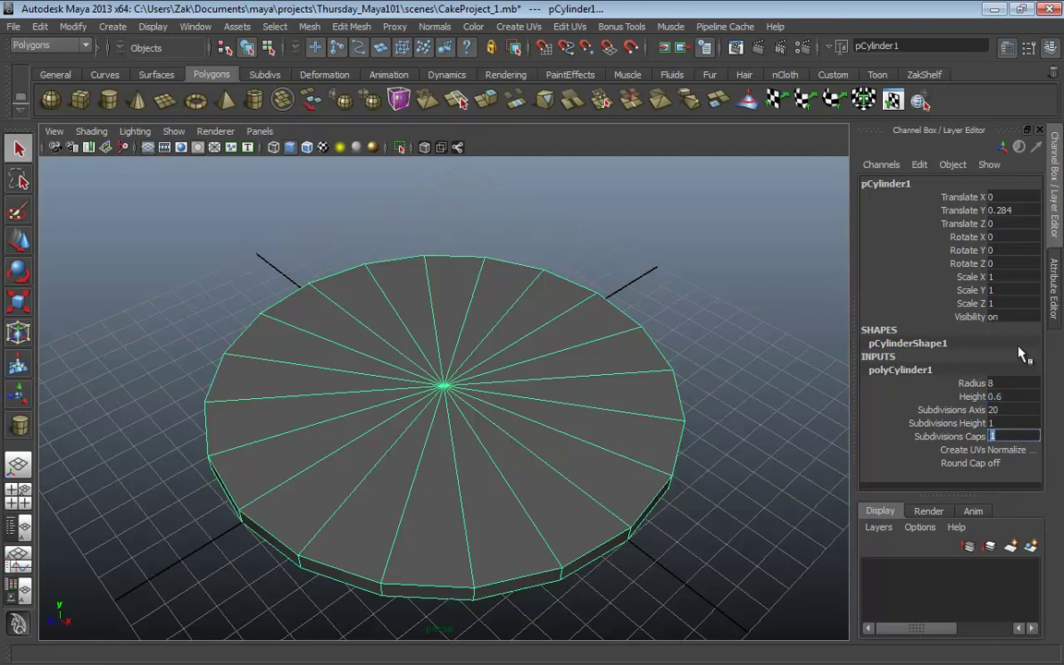
text(2)
key(Return)
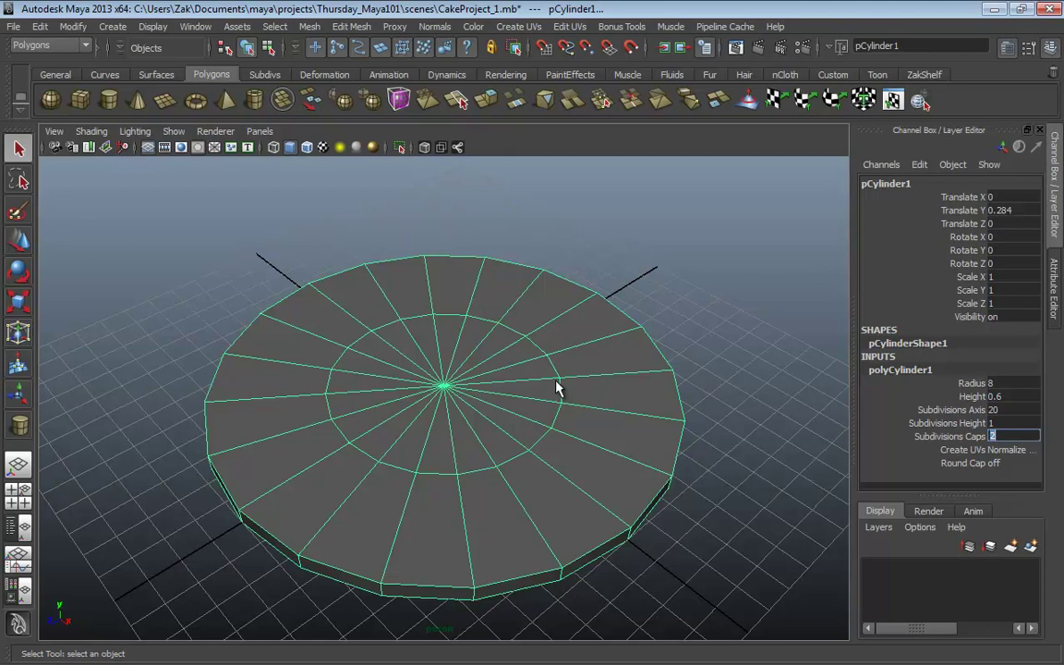
alt+drag(518, 428, 473, 421)
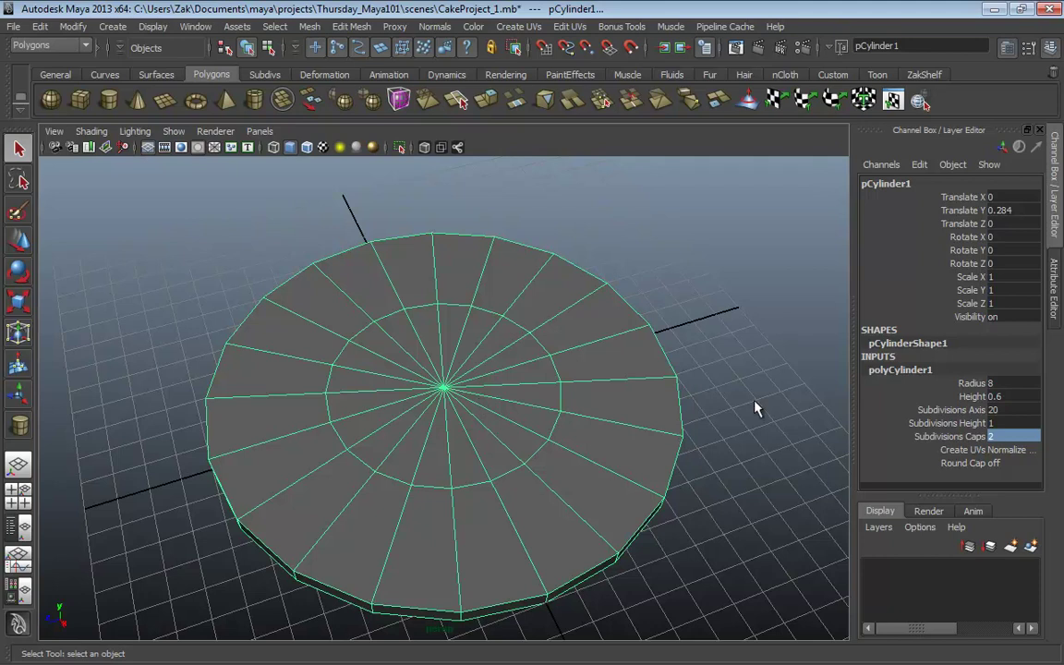
Step: Inspect the disc's new cap ring from several angles, then reselect the cylinder
click(678, 361)
alt+drag(632, 445, 720, 470)
alt+right_drag(719, 470, 441, 423)
alt+drag(440, 423, 416, 380)
alt+right_drag(416, 380, 550, 418)
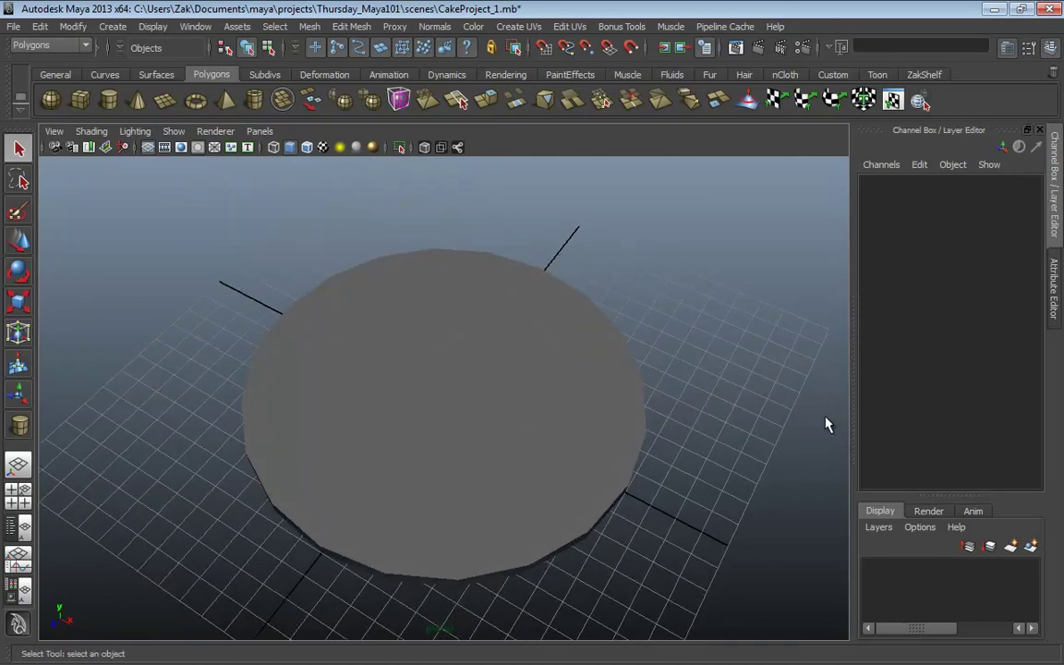
click(603, 425)
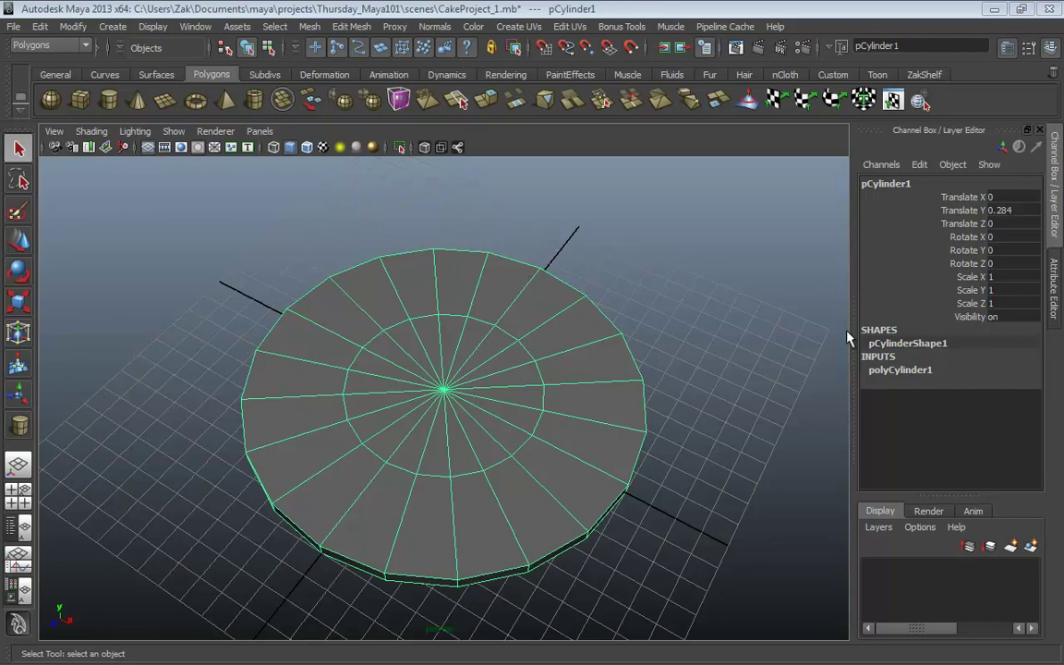
Step: Switch pCylinder1 to edge selection through the right-click marking menu
click(888, 371)
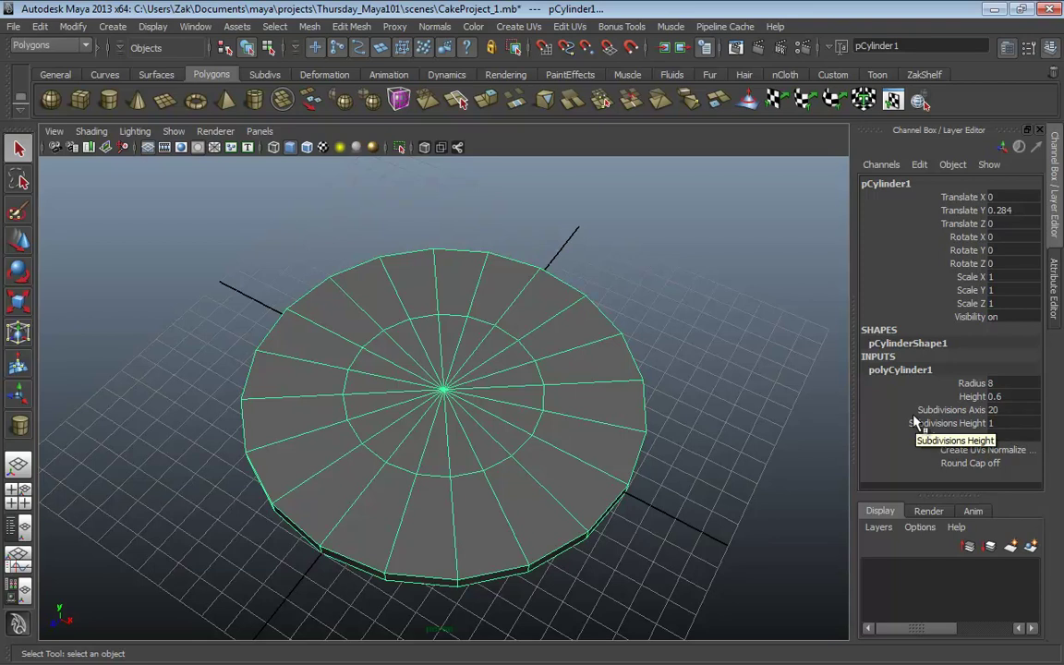
alt+drag(591, 462, 534, 449)
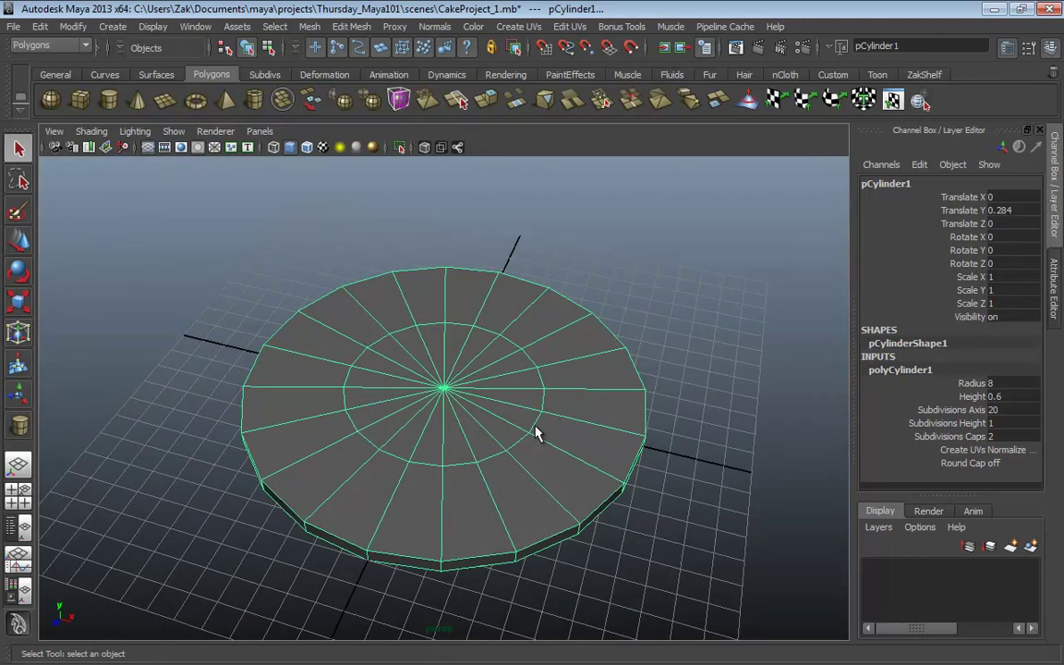
alt+drag(496, 452, 504, 458)
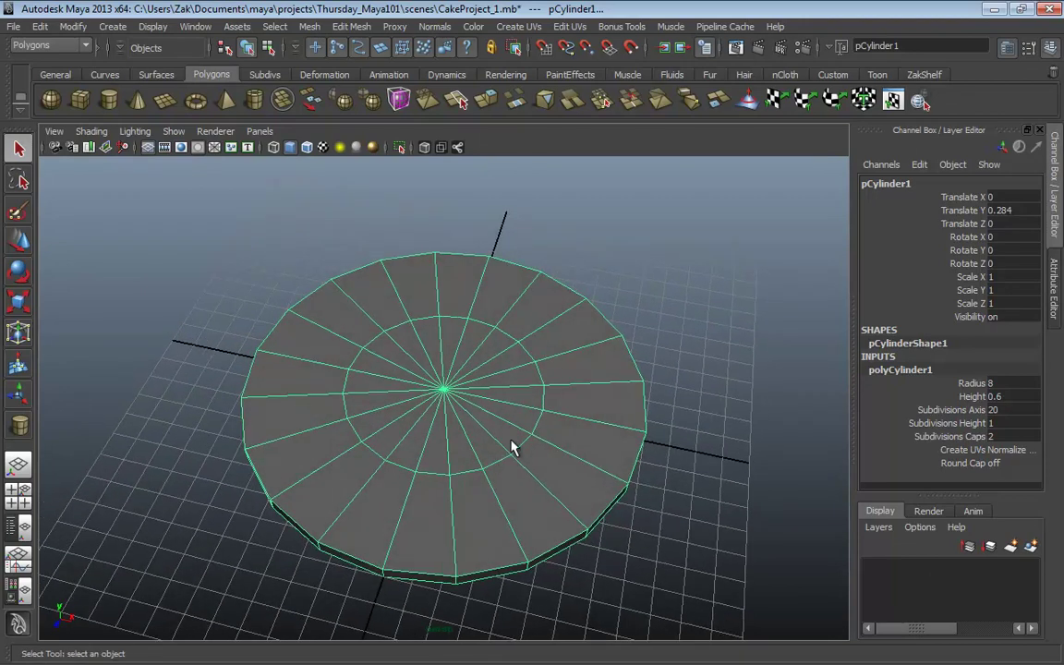
right_click(505, 349)
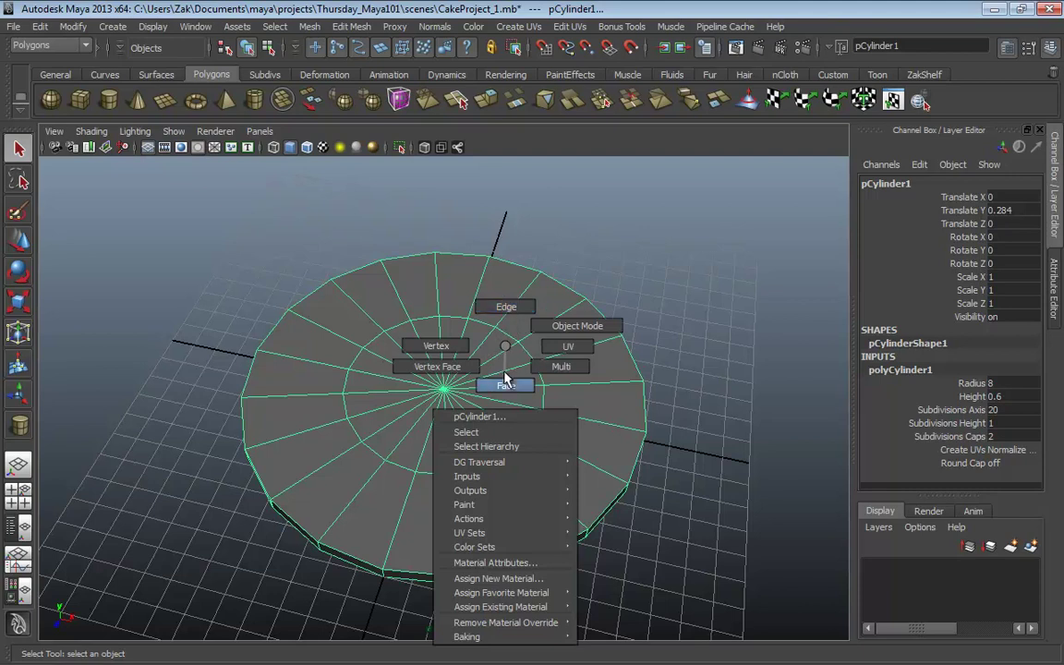
click(507, 309)
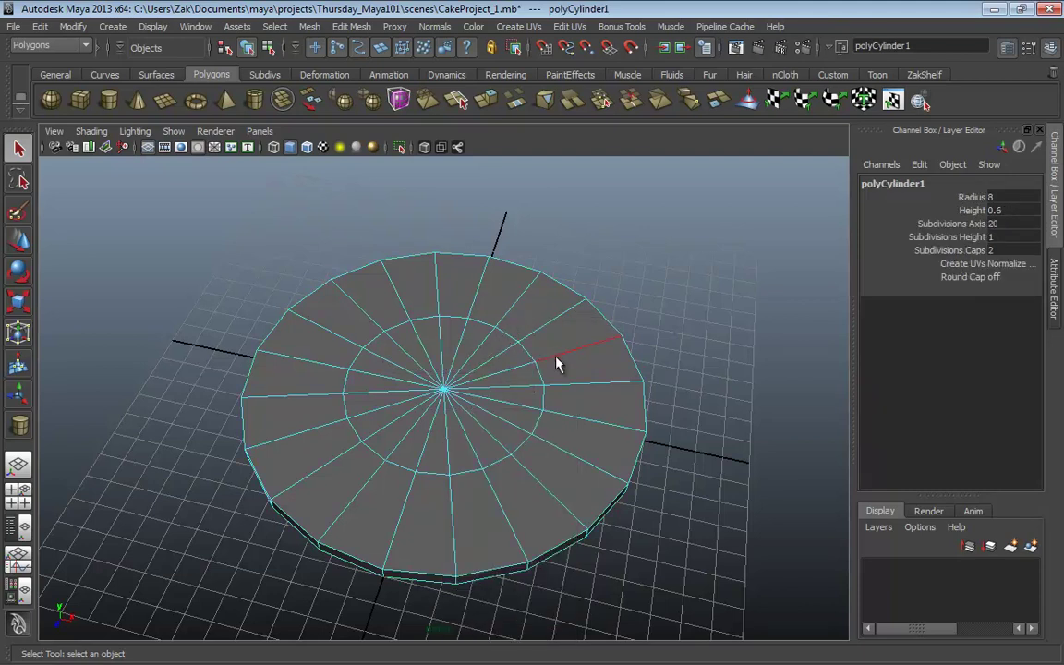
click(268, 48)
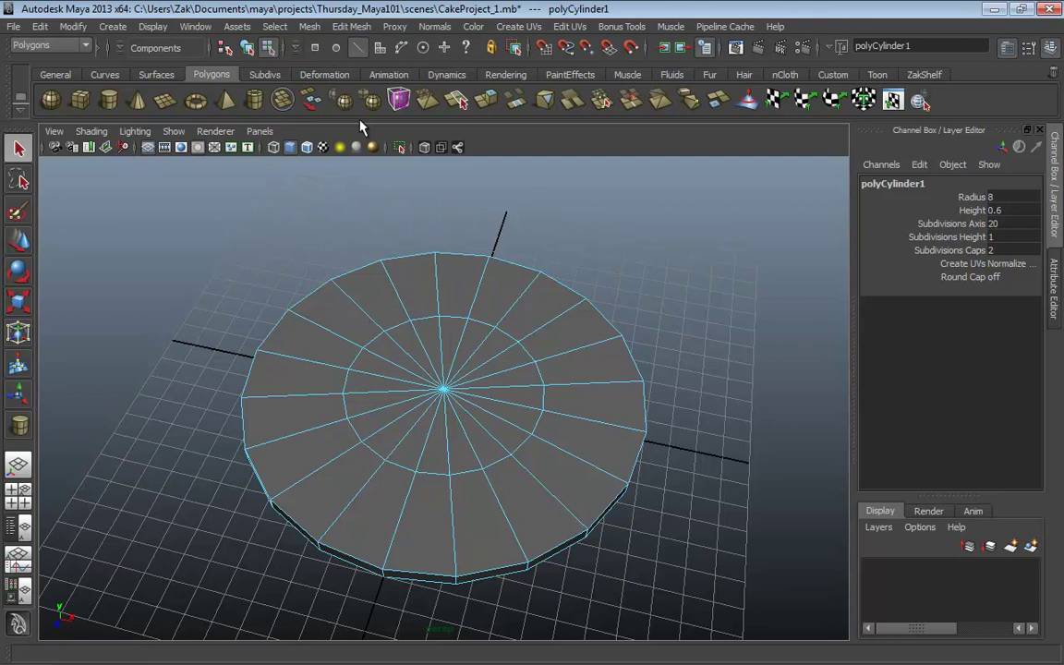
click(248, 49)
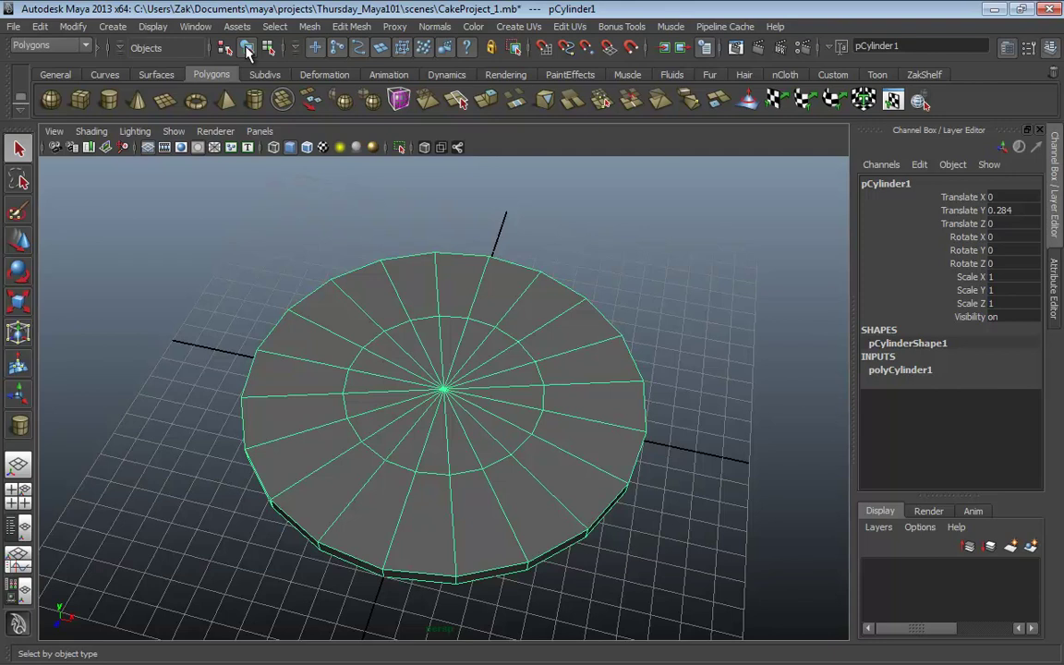
right_drag(473, 350, 475, 306)
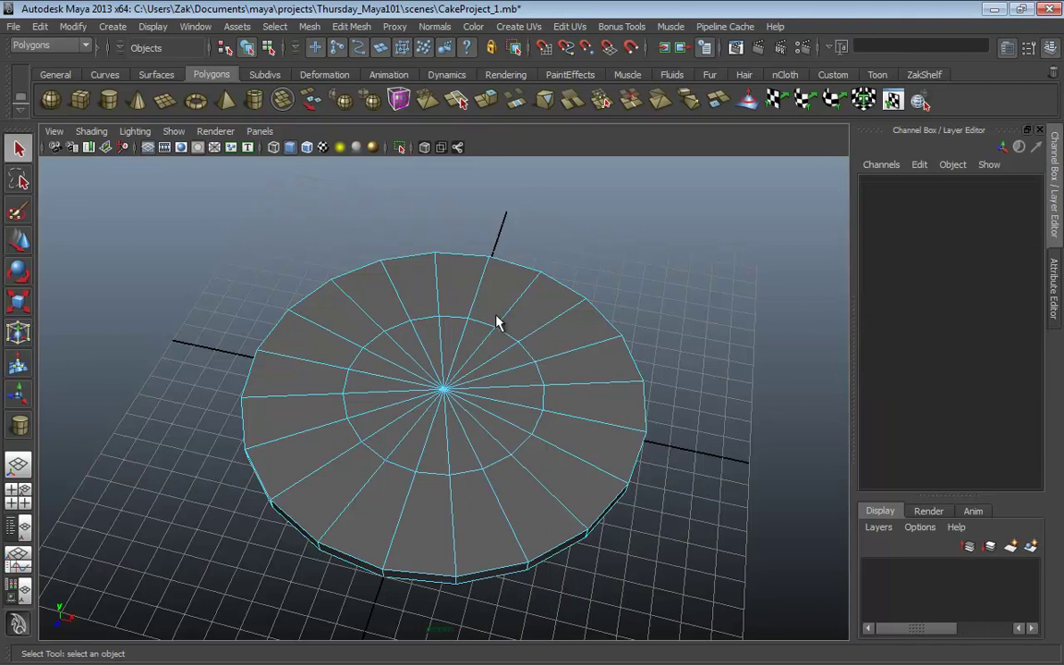
Step: Select the top cap's inner ring edge loop, e[60:79]
double_click(528, 354)
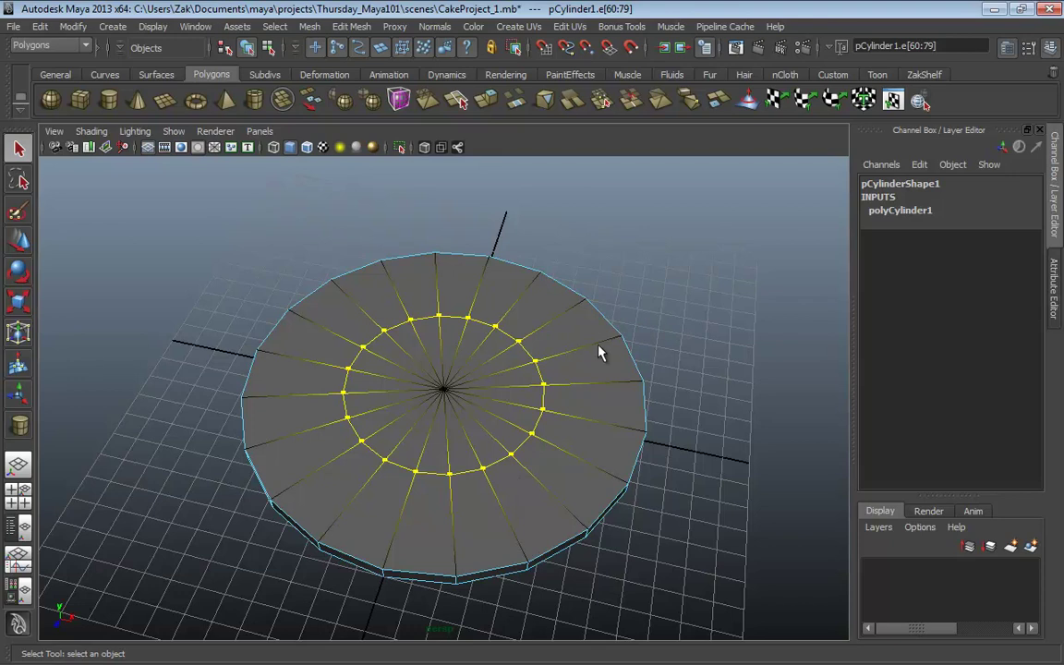
key(F10)
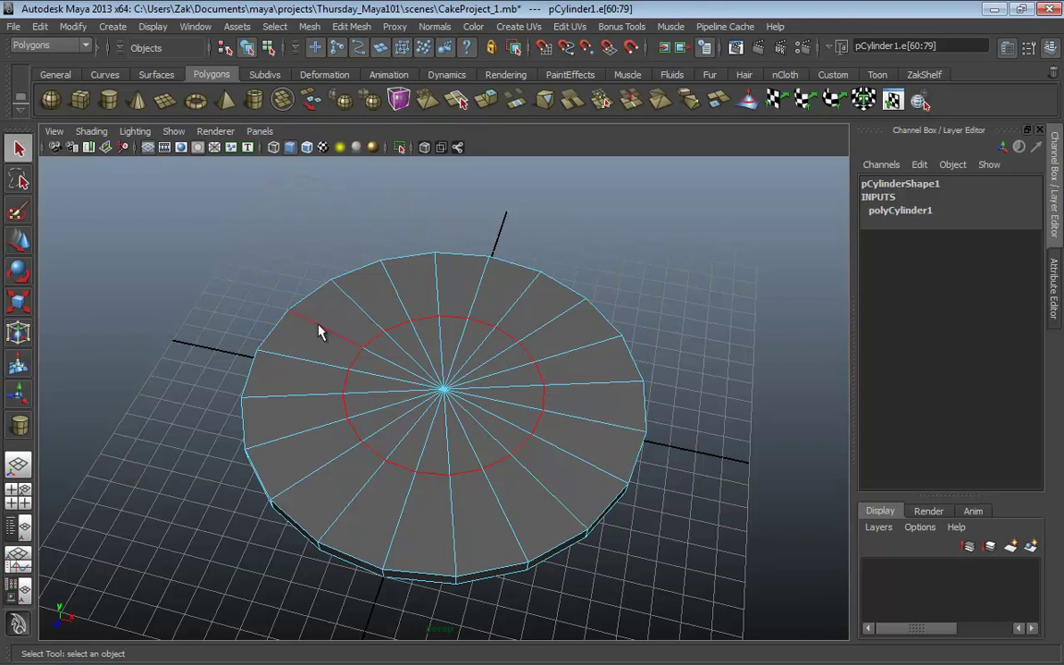
Step: Scale the inner edge loop down to a small ring near the cap centre
key(r)
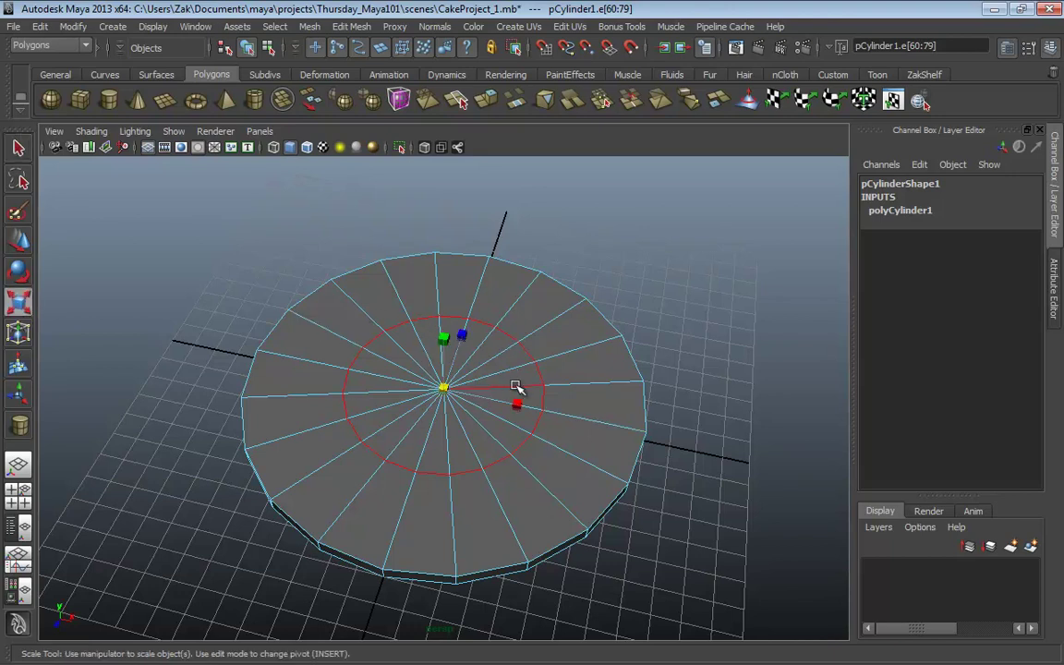
alt+drag(515, 404, 440, 385)
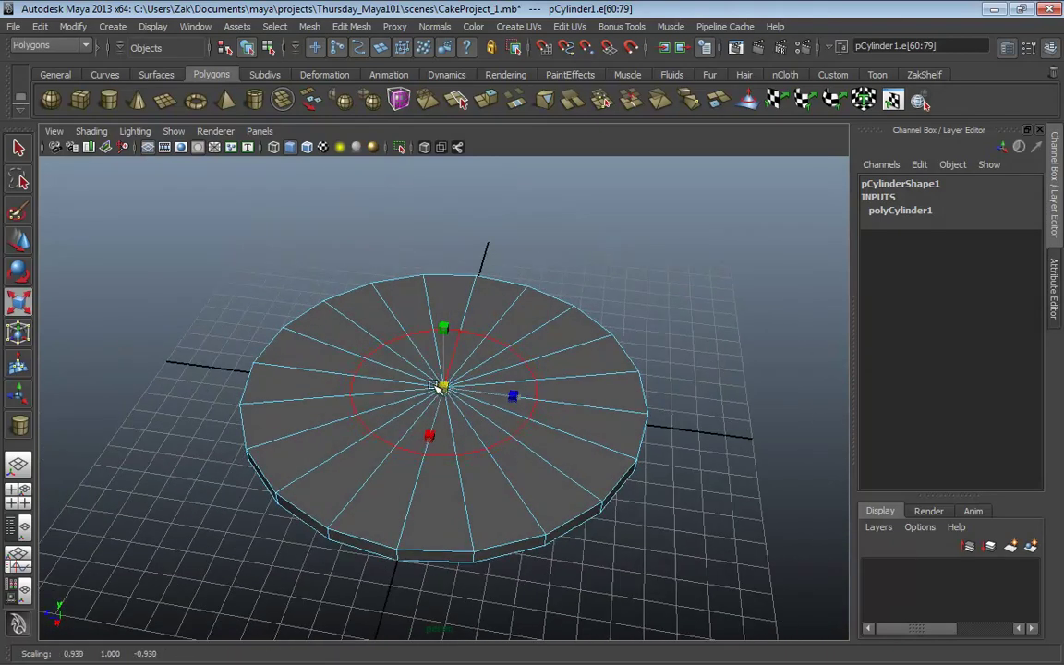
drag(443, 386, 345, 389)
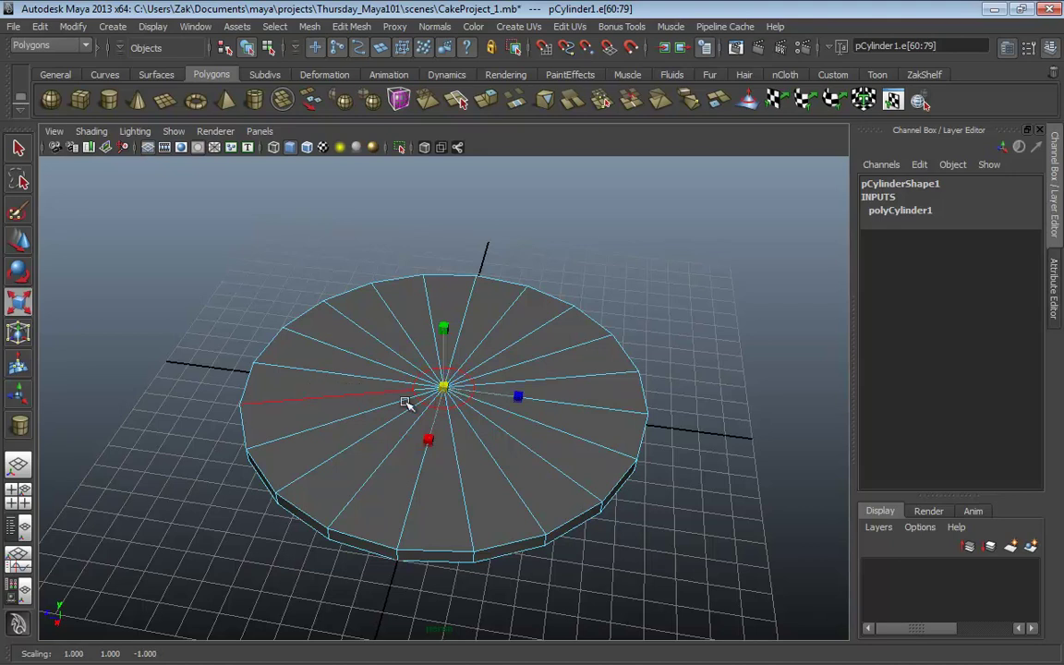
alt+drag(408, 404, 452, 423)
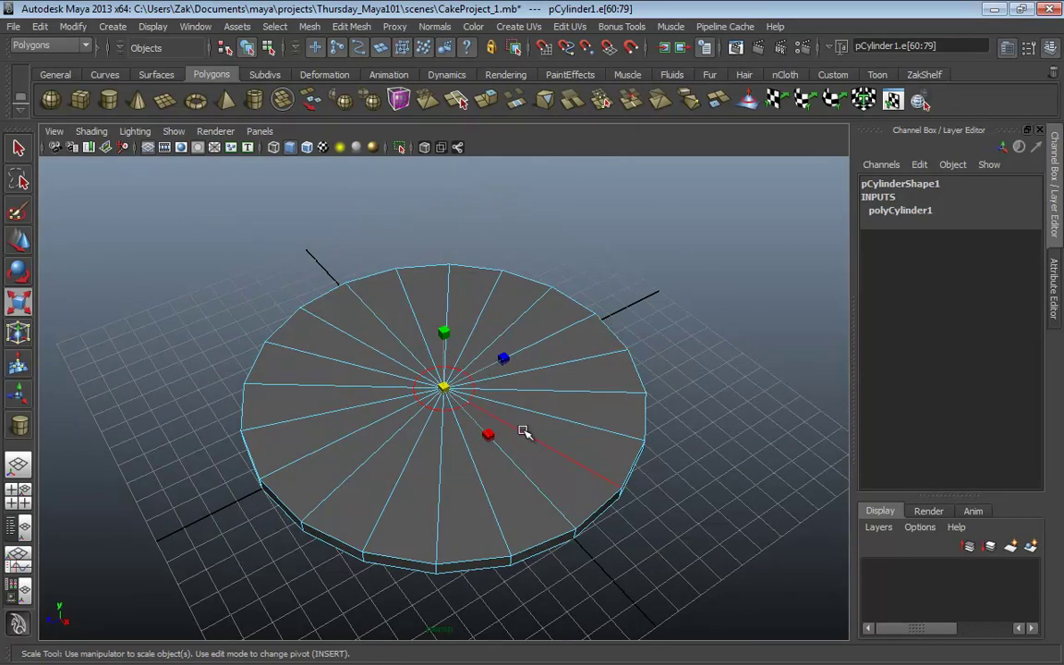
alt+drag(525, 430, 546, 397)
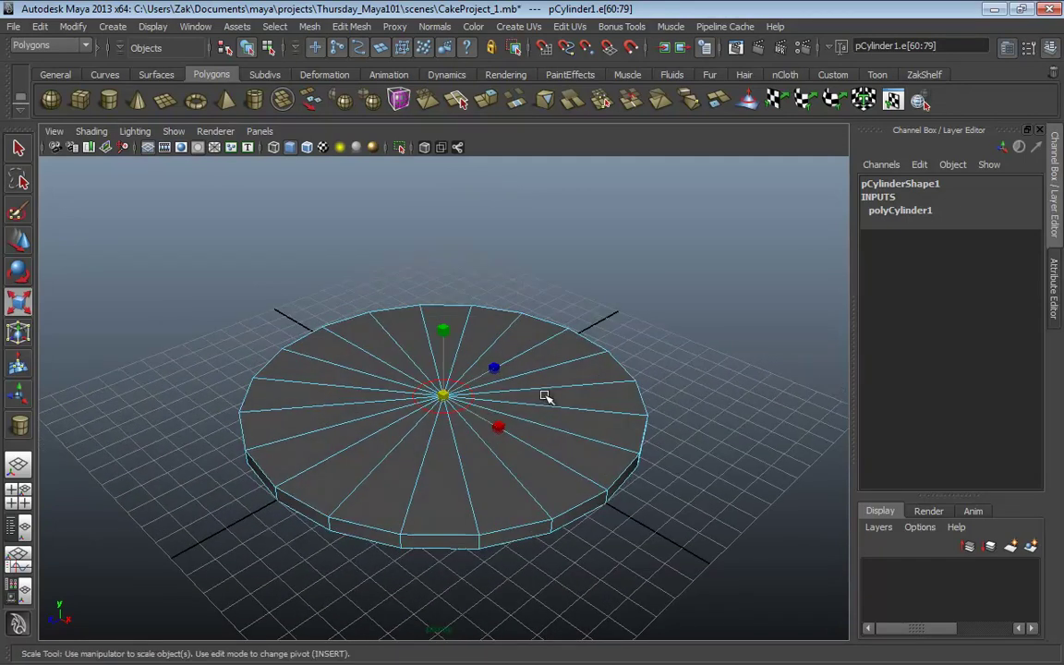
mouse_move(557, 397)
shift+right_down()
mouse_move(605, 411)
mouse_move(498, 325)
mouse_move(467, 432)
mouse_move(632, 459)
mouse_move(674, 396)
mouse_move(619, 331)
mouse_move(506, 356)
mouse_move(559, 399)
shift+right_up()
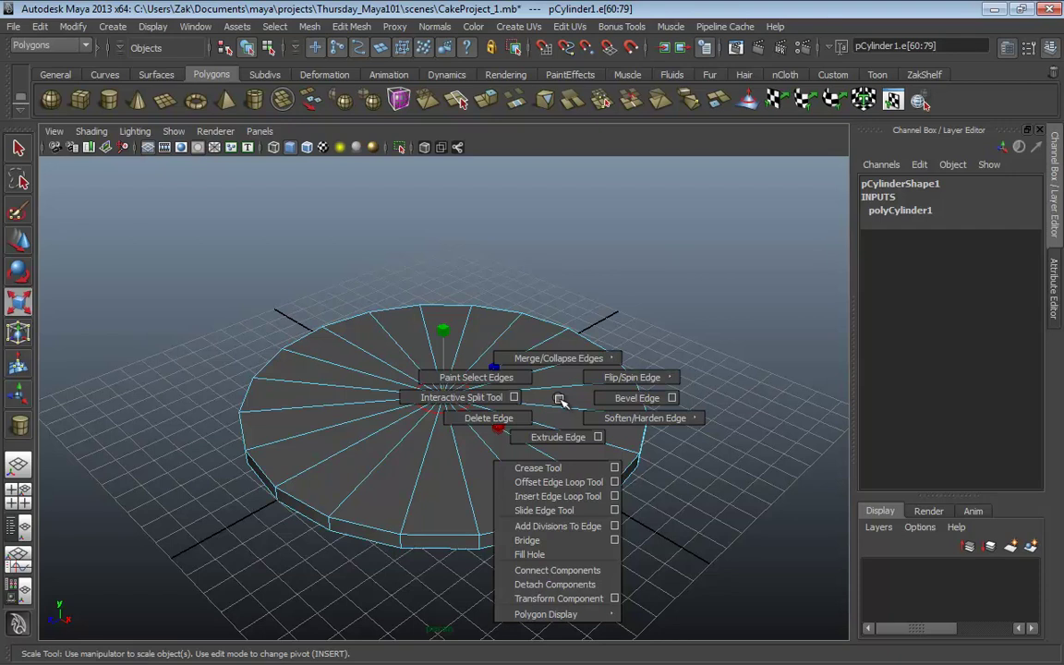
Step: Reselect the whole cylinder in object mode and bring up the polygon tools marking menu
shift+right_drag(559, 399, 559, 399)
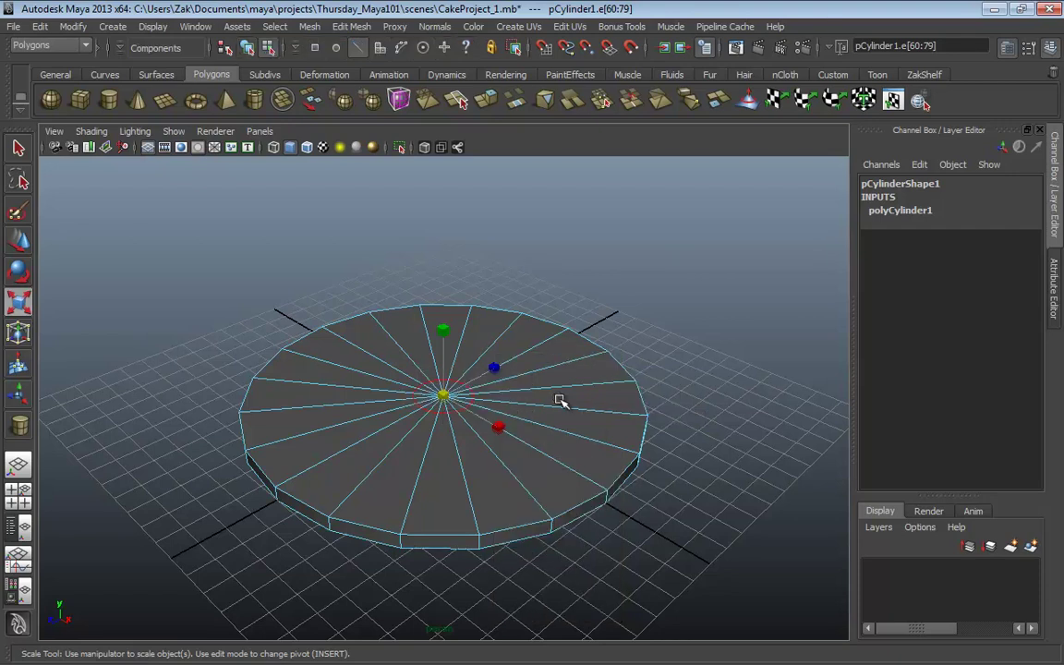
key(F8)
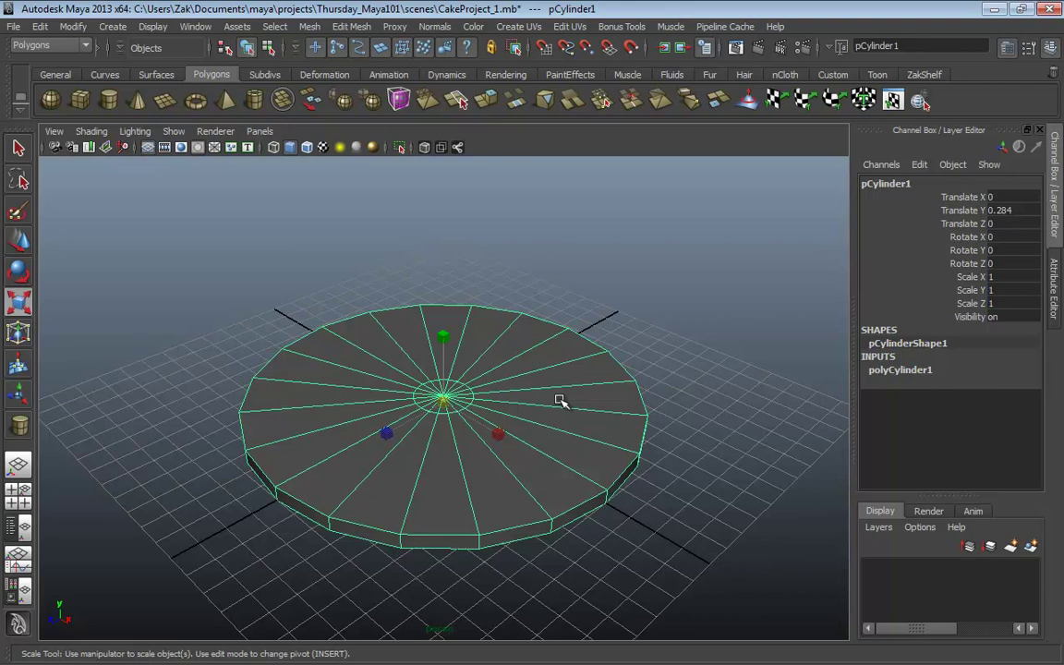
shift+right_drag(561, 358, 563, 361)
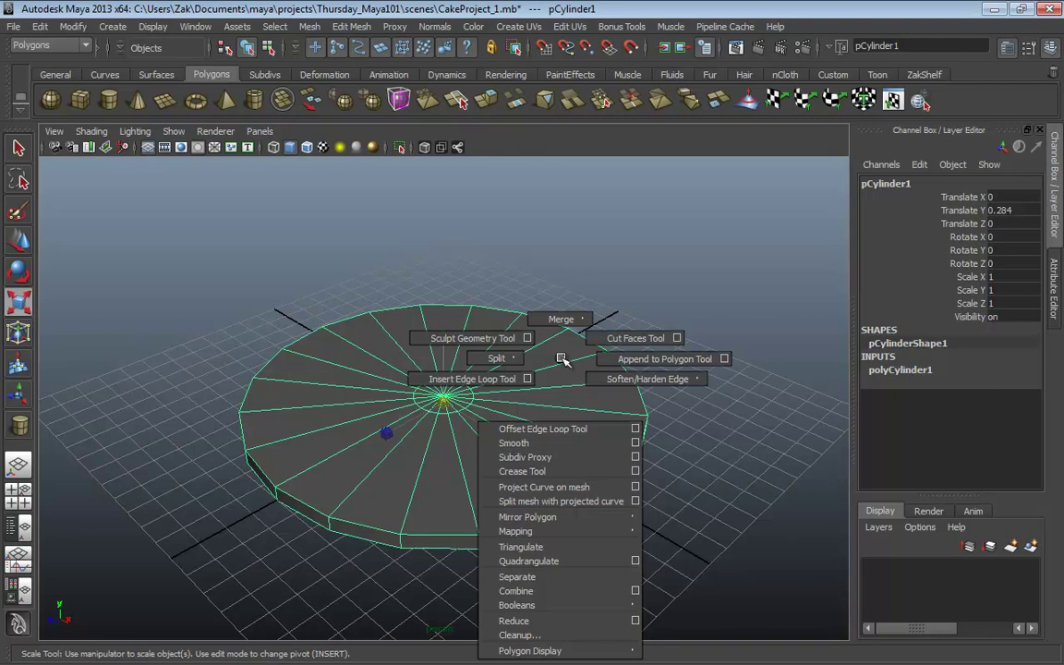
shift+right_drag(561, 358, 567, 357)
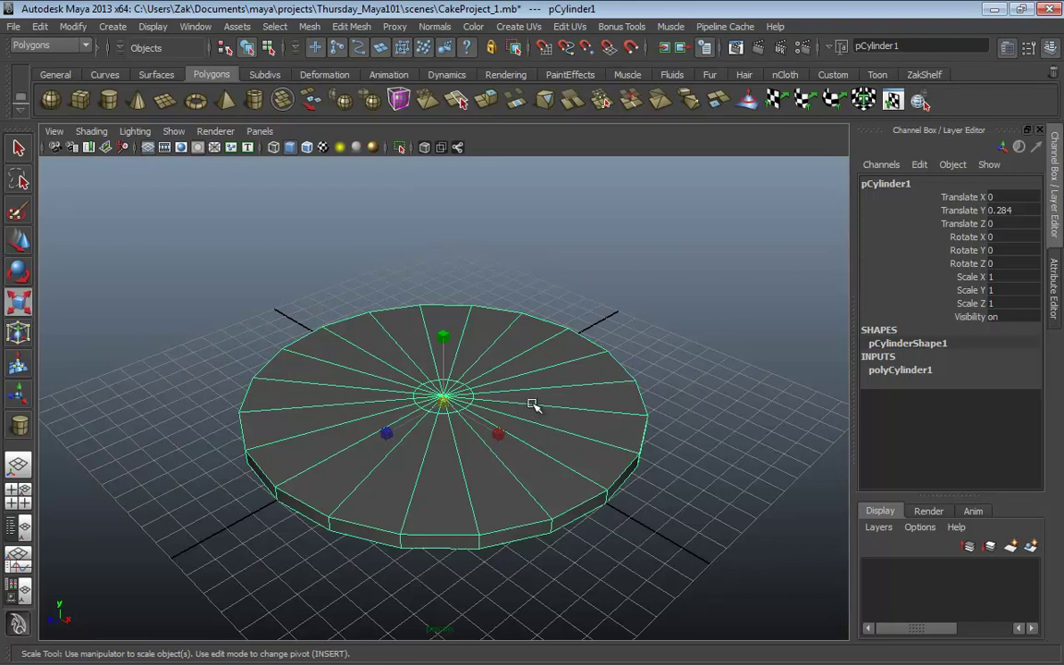
right_click(534, 362)
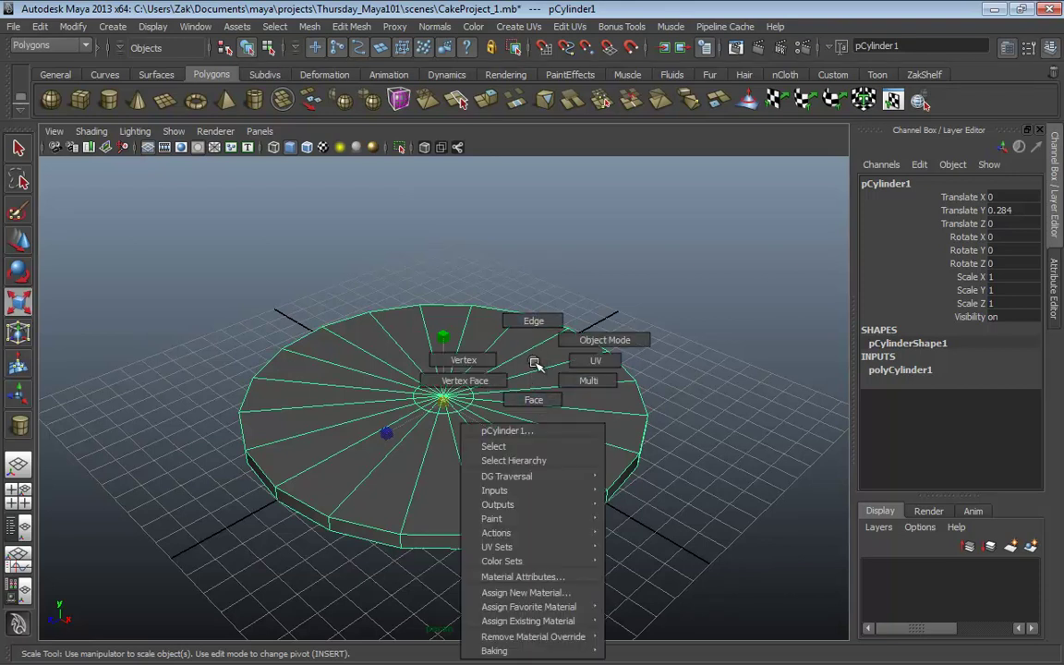
right_drag(534, 363, 575, 340)
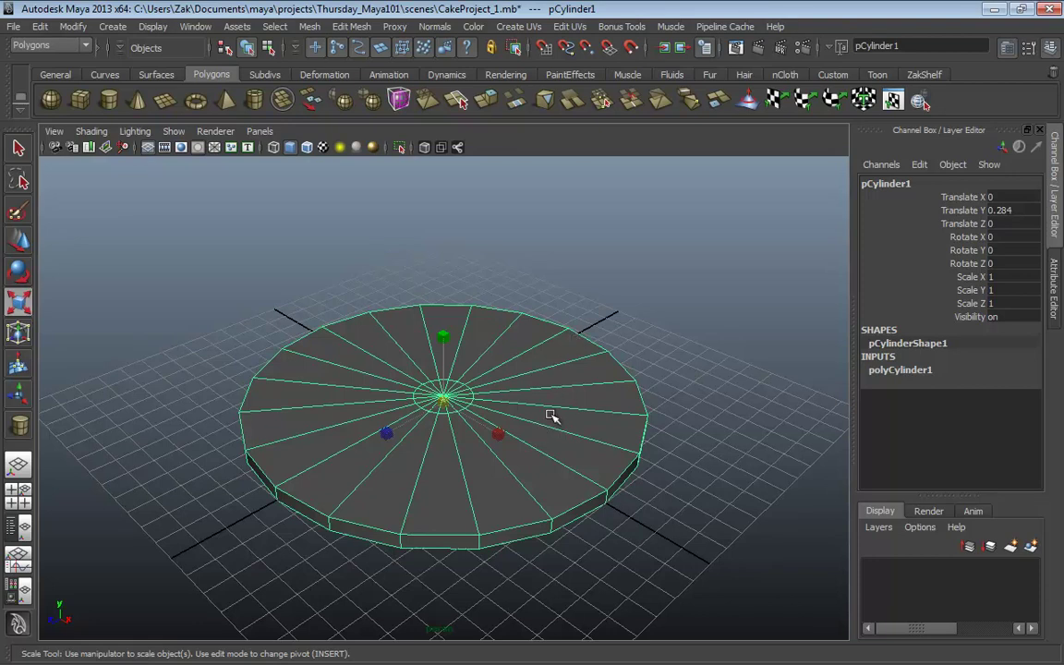
shift+right_drag(543, 359, 482, 384)
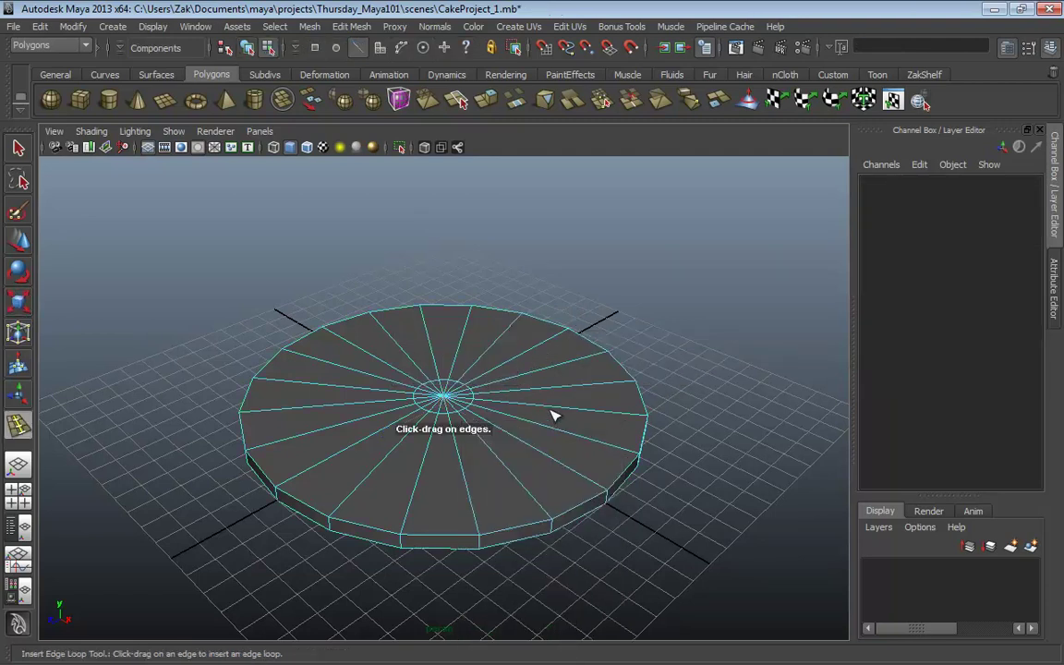
Step: Insert one edge loop on the top cap between centre ring and rim, undoing an extra loop
drag(527, 418, 561, 431)
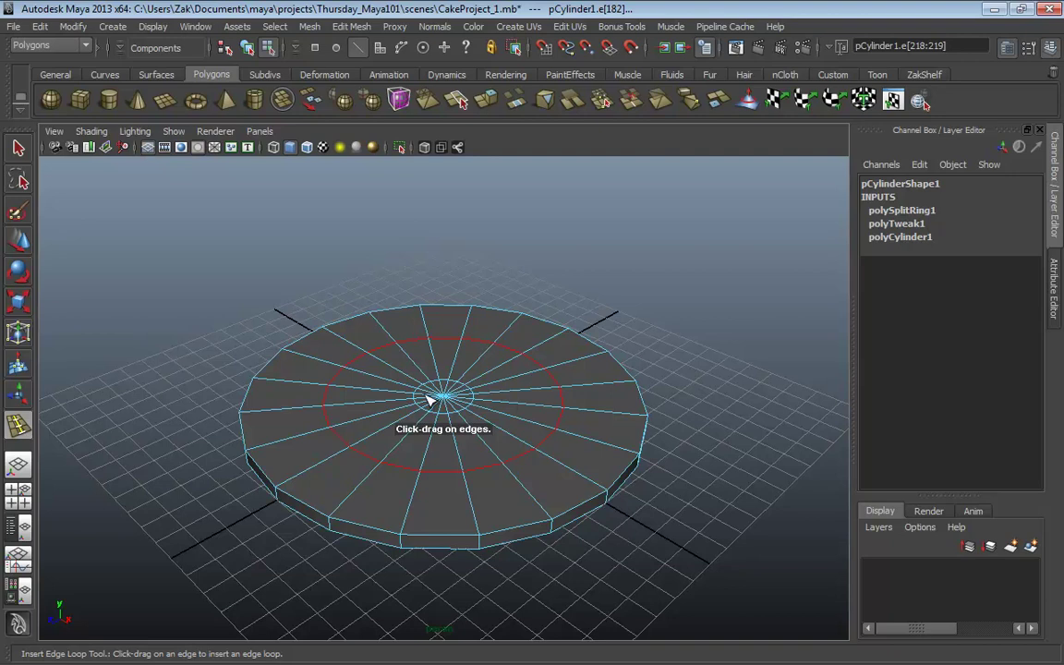
scroll(453, 397, up, 5)
scroll(647, 462, down, 2)
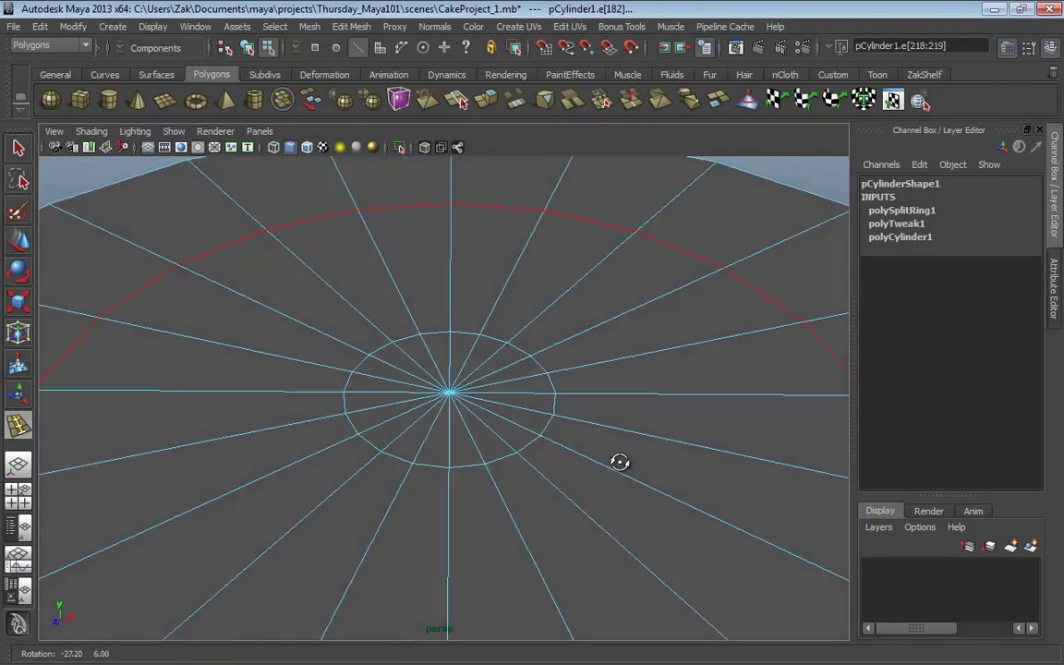
drag(625, 442, 719, 462)
key(ctrl+z)
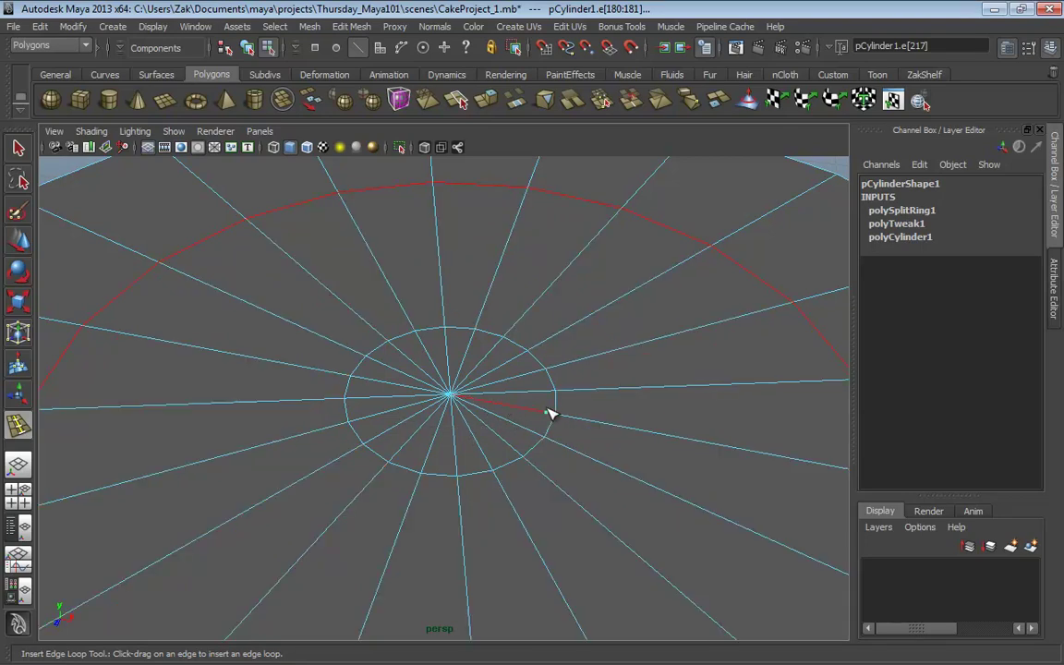
Step: Tilt the view over the cap and return to object mode with F8
click(522, 395)
scroll(523, 396, down, 5)
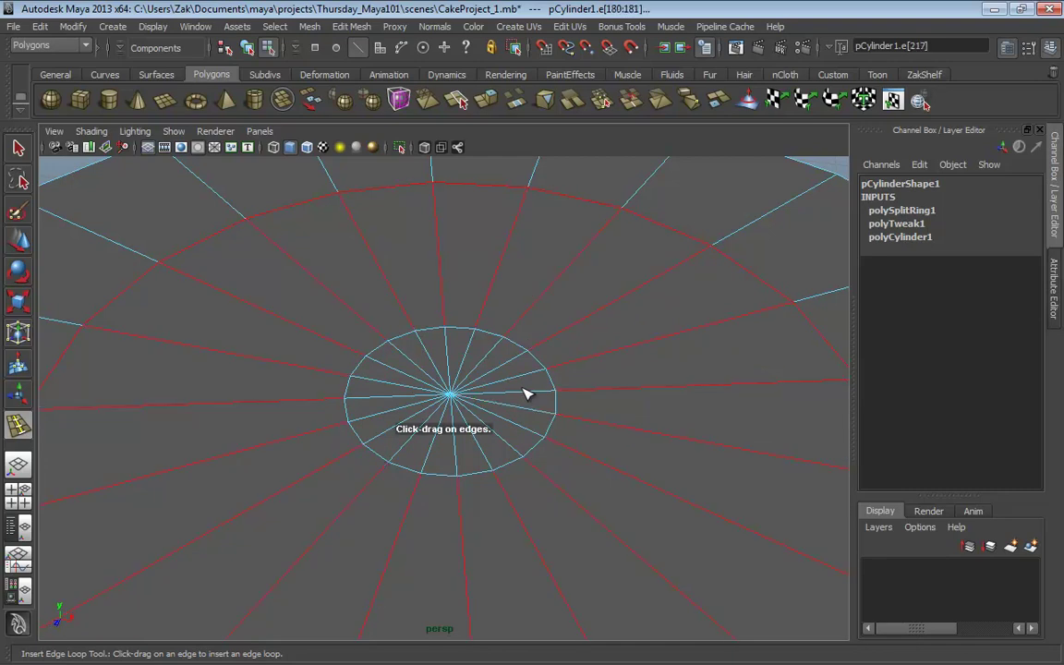
alt+drag(527, 394, 413, 428)
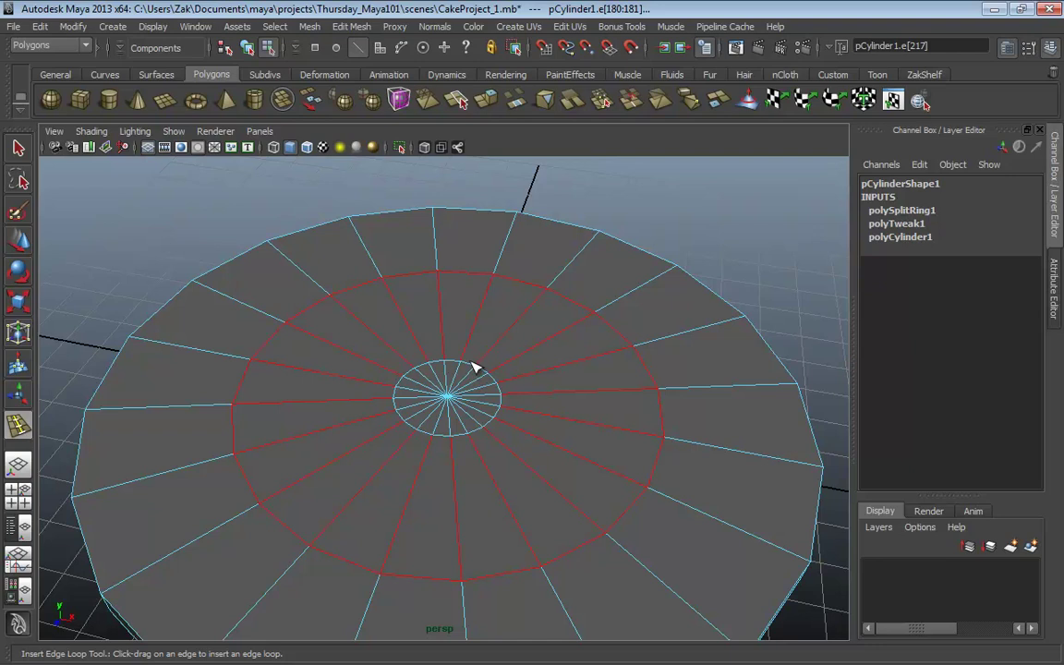
key(F8)
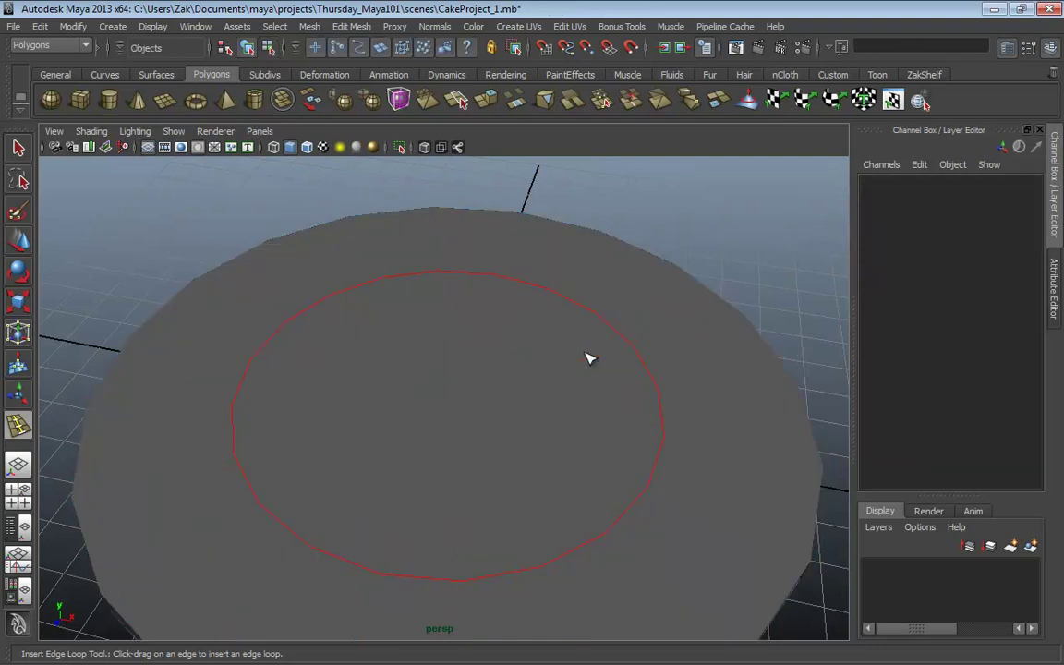
Step: Select the cake cylinder and clear its edge selection, viewing the cap from above
key(q)
click(534, 383)
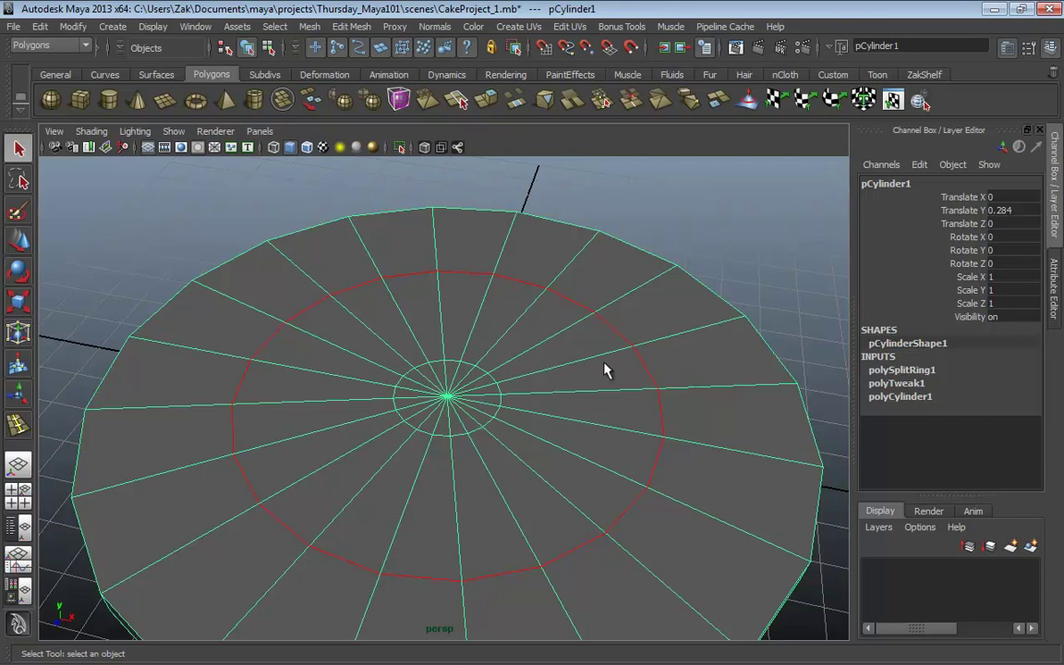
alt+drag(606, 367, 582, 383)
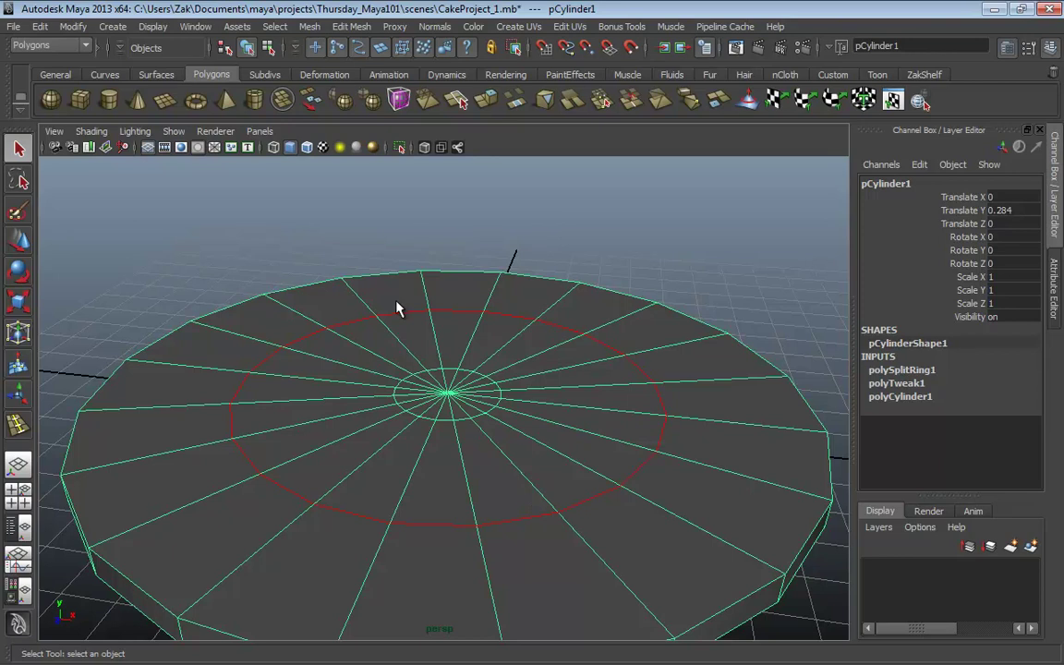
right_drag(532, 416, 538, 338)
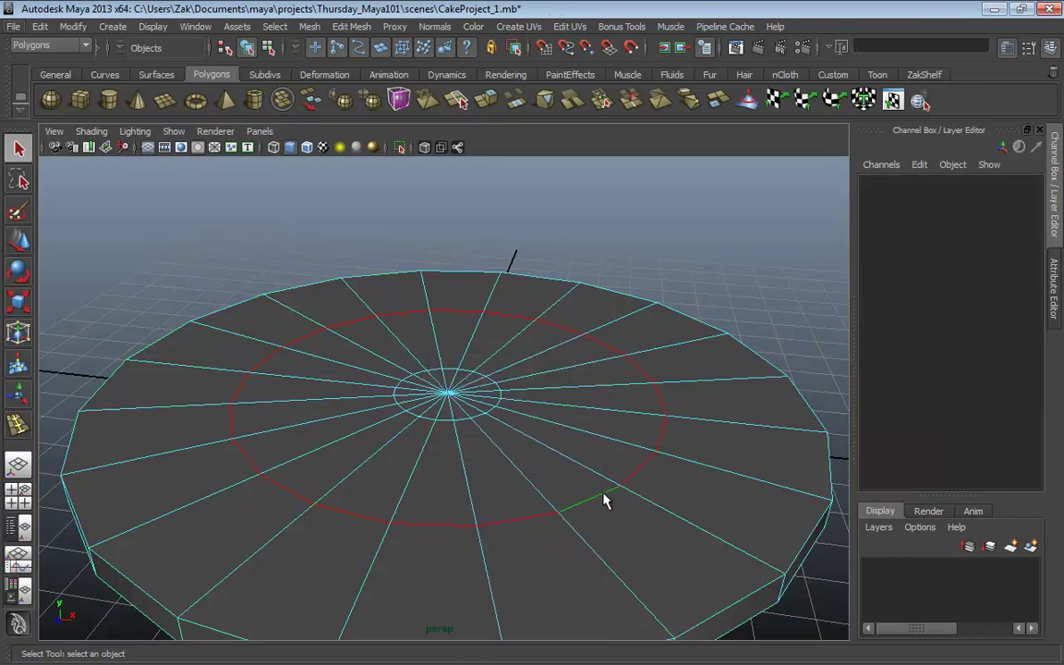
click(772, 294)
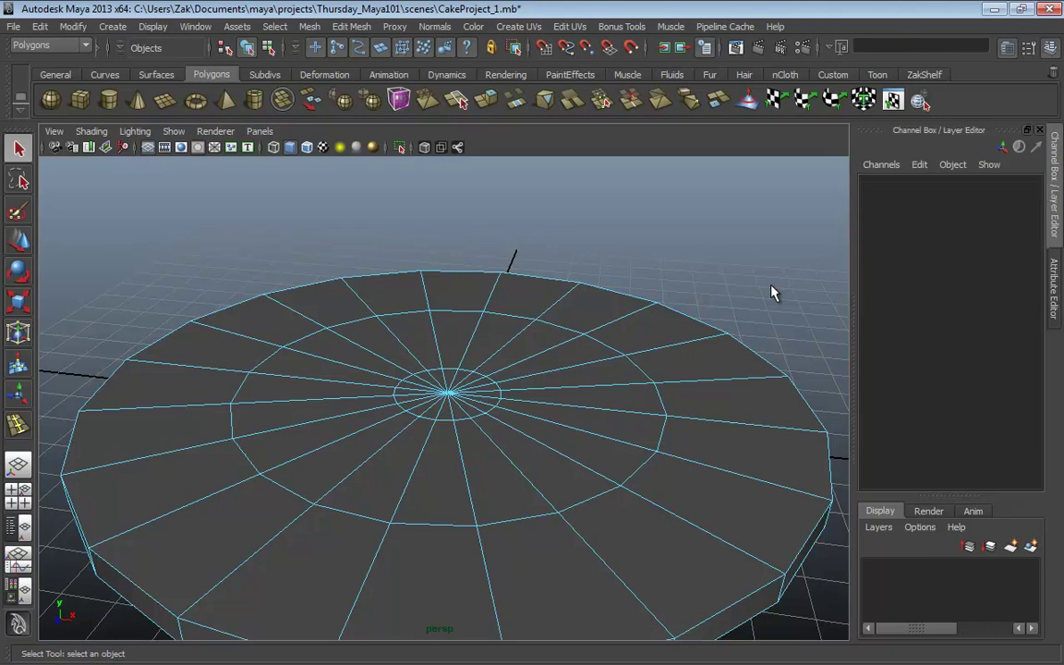
alt+drag(773, 294, 750, 261)
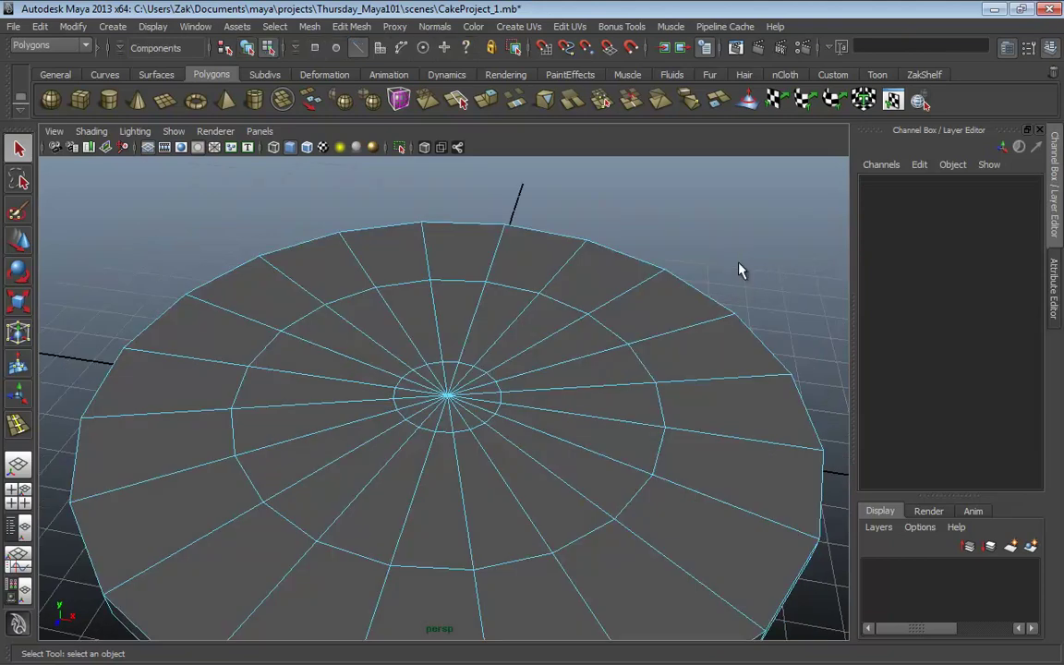
Step: Return pCylinder1 to object mode and pull back to view the whole disc
key(F8)
alt+right_drag(653, 381, 579, 357)
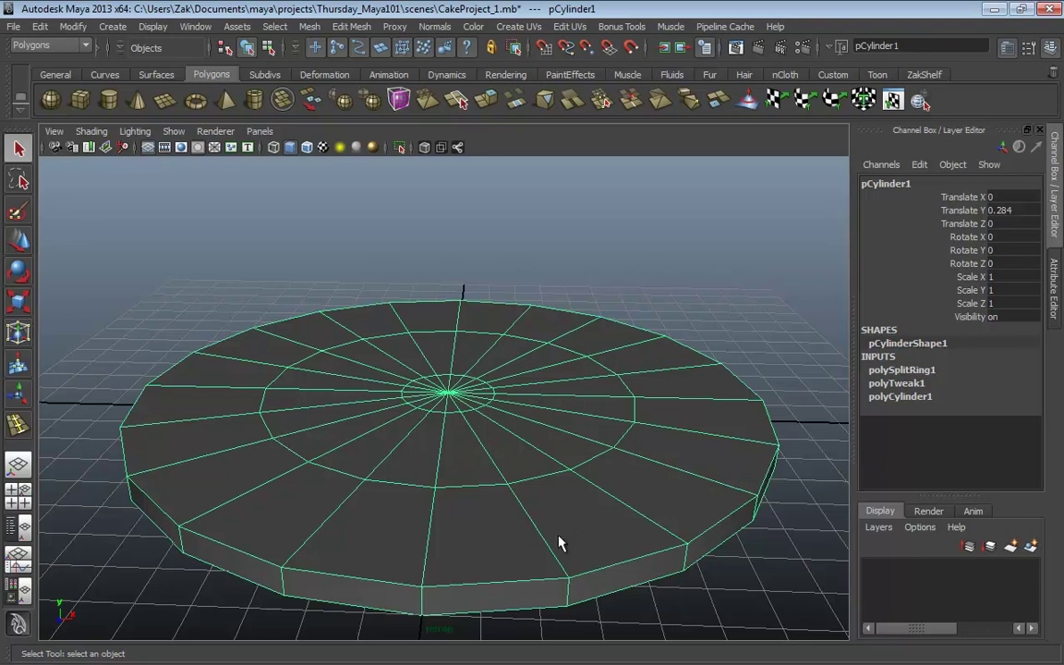
alt+drag(561, 541, 646, 555)
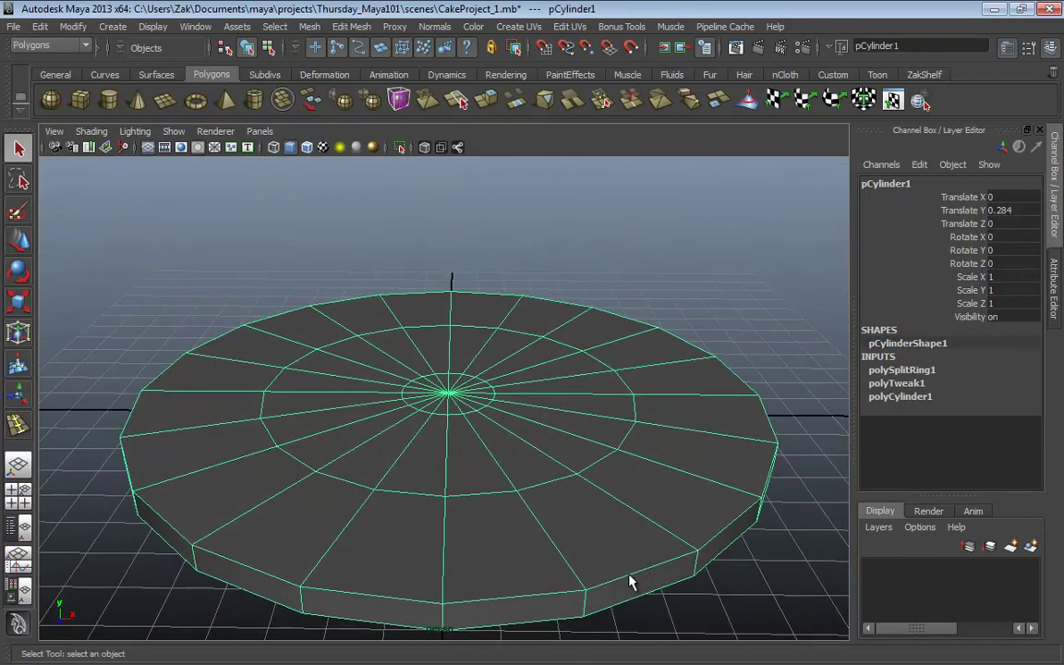
Step: Switch to edge mode and select the top and bottom outer rim edge loops
right_click(632, 577)
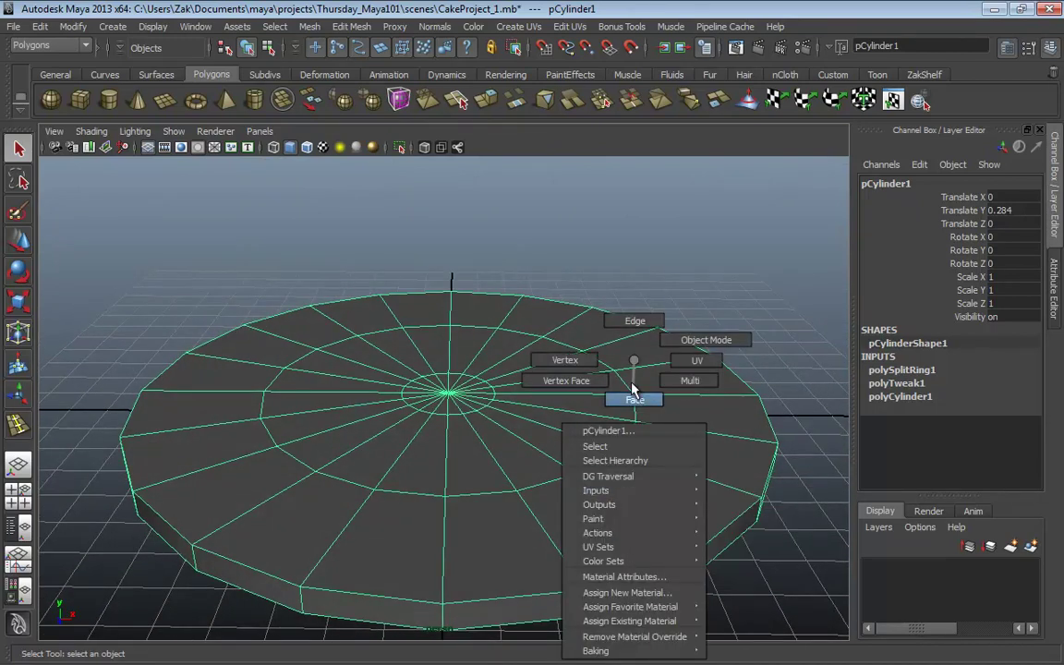
click(634, 324)
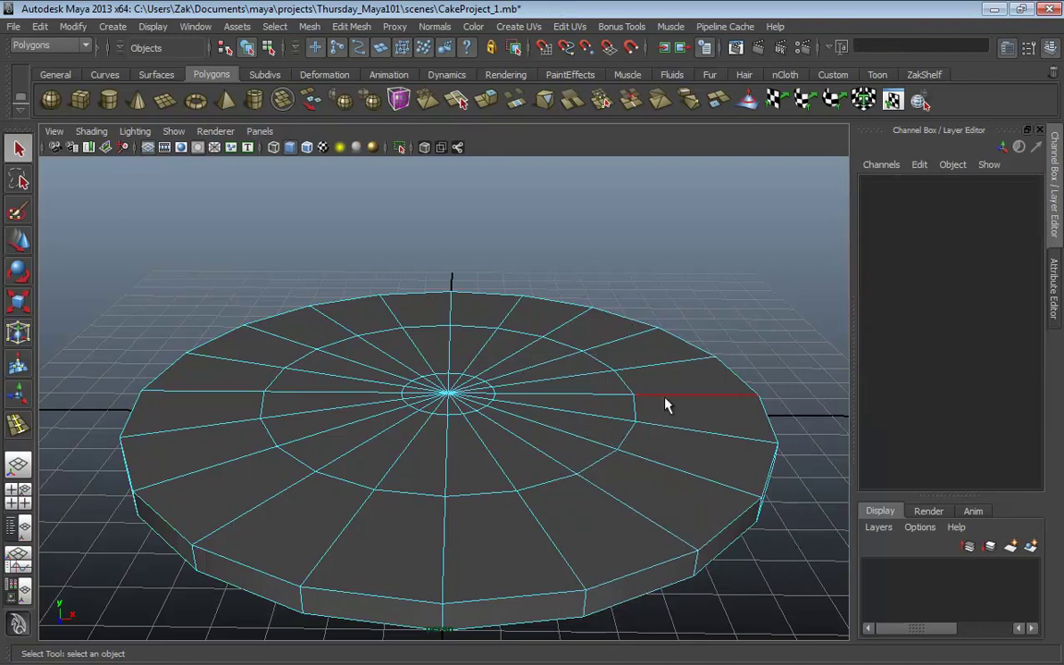
double_click(657, 574)
alt+drag(658, 570, 450, 516)
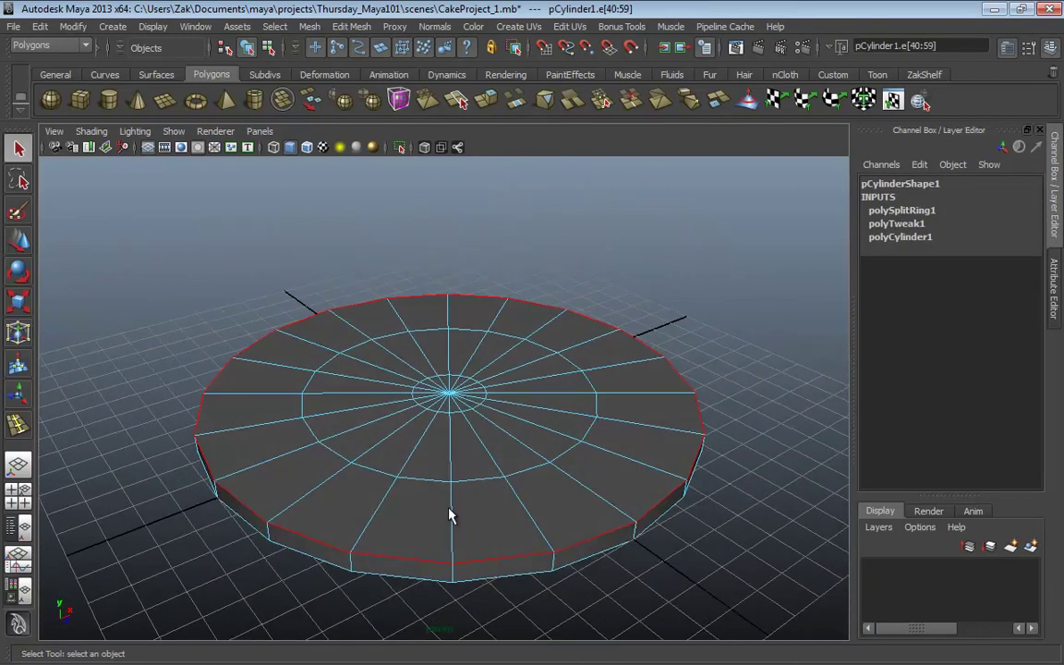
shift+double_click(502, 581)
alt+drag(523, 515, 407, 437)
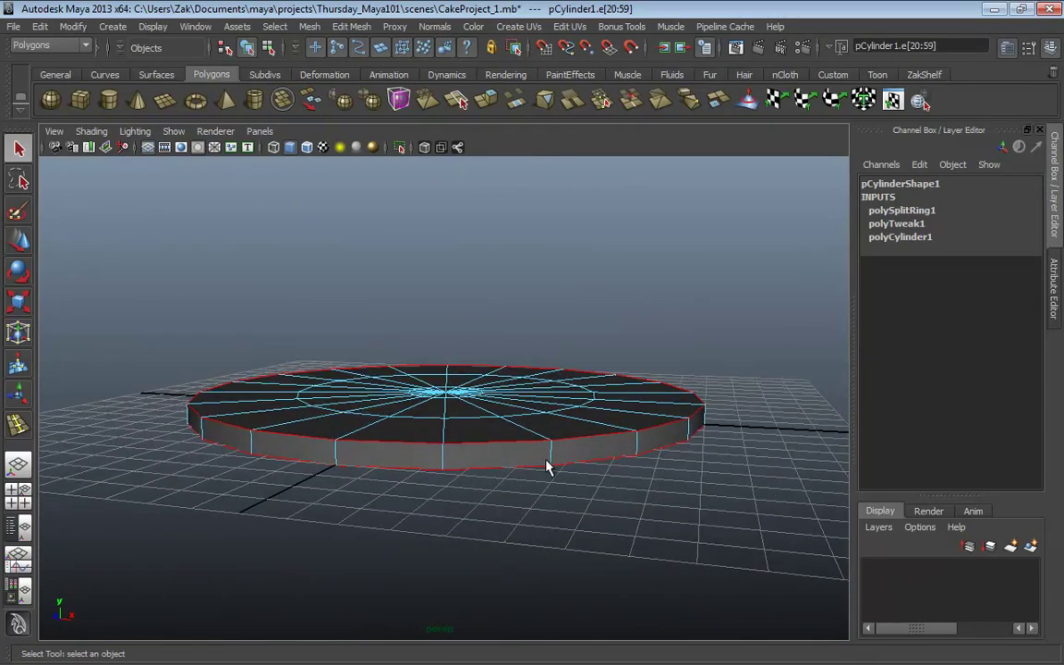
alt+drag(524, 501, 529, 472)
Step: Nudge the selected rim edges up along Y with the Move tool
key(w)
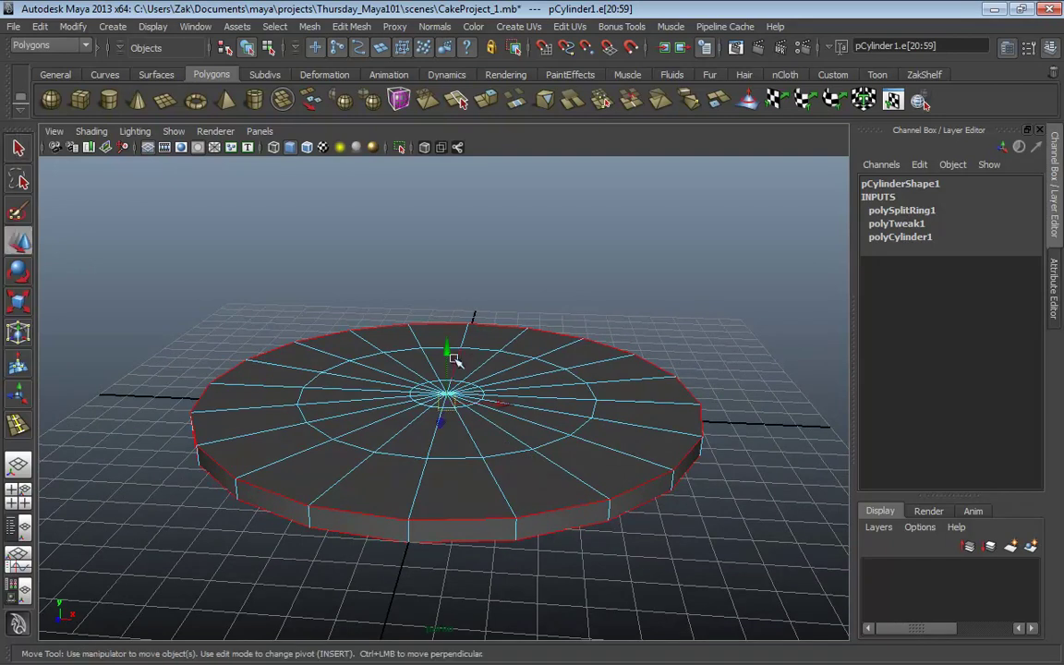
drag(447, 345, 446, 335)
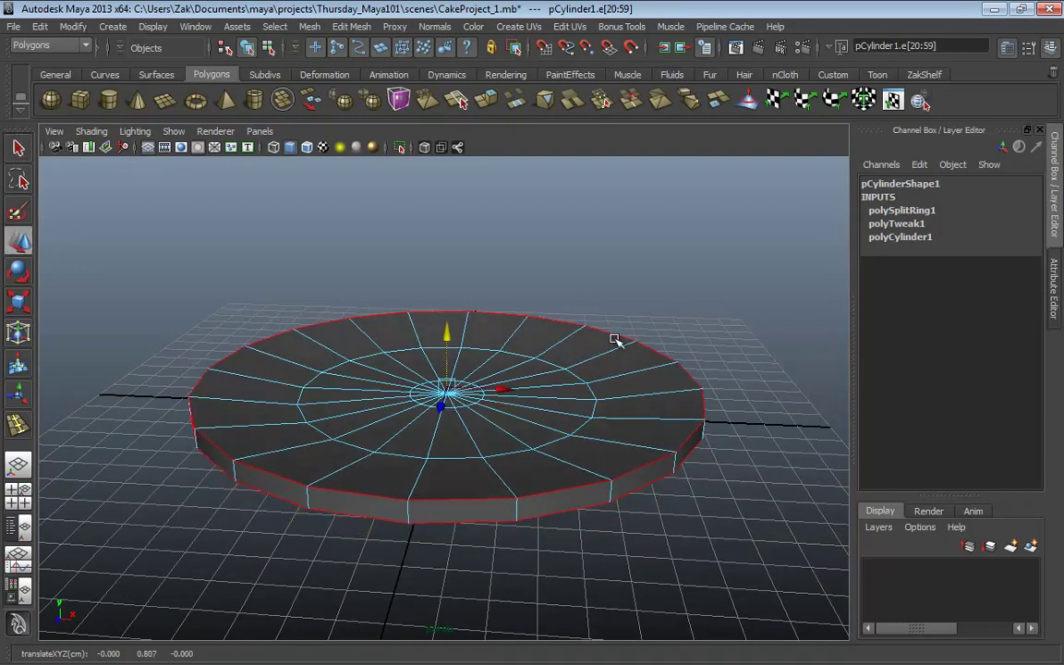
alt+drag(618, 344, 439, 329)
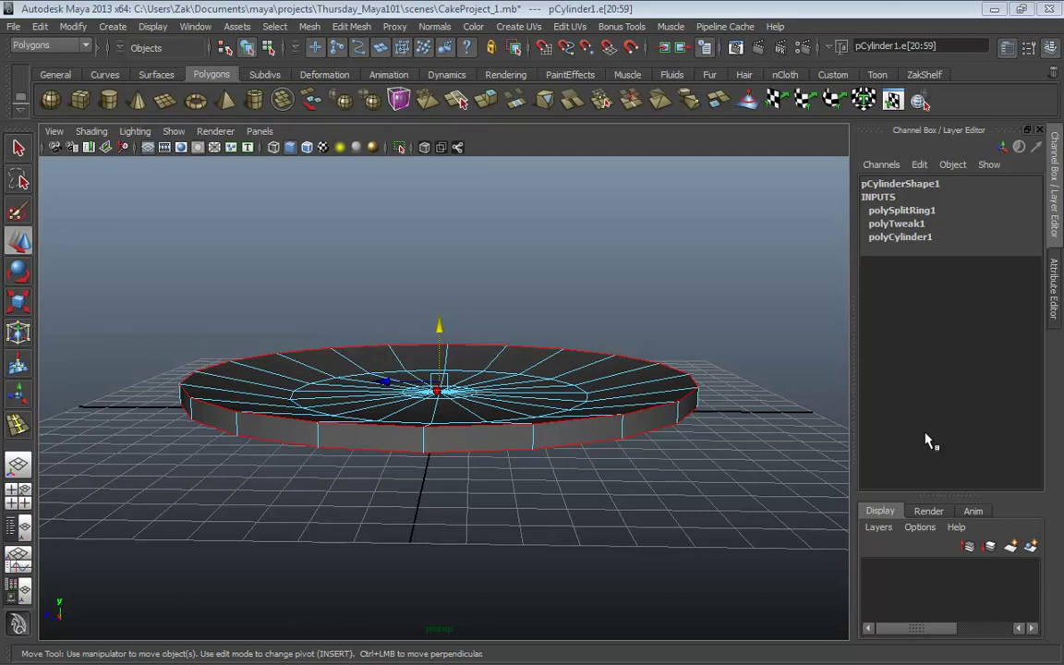
Step: Return pCylinder1 to object mode, then switch to edges to pick the top rim loop e[40:59]
key(F8)
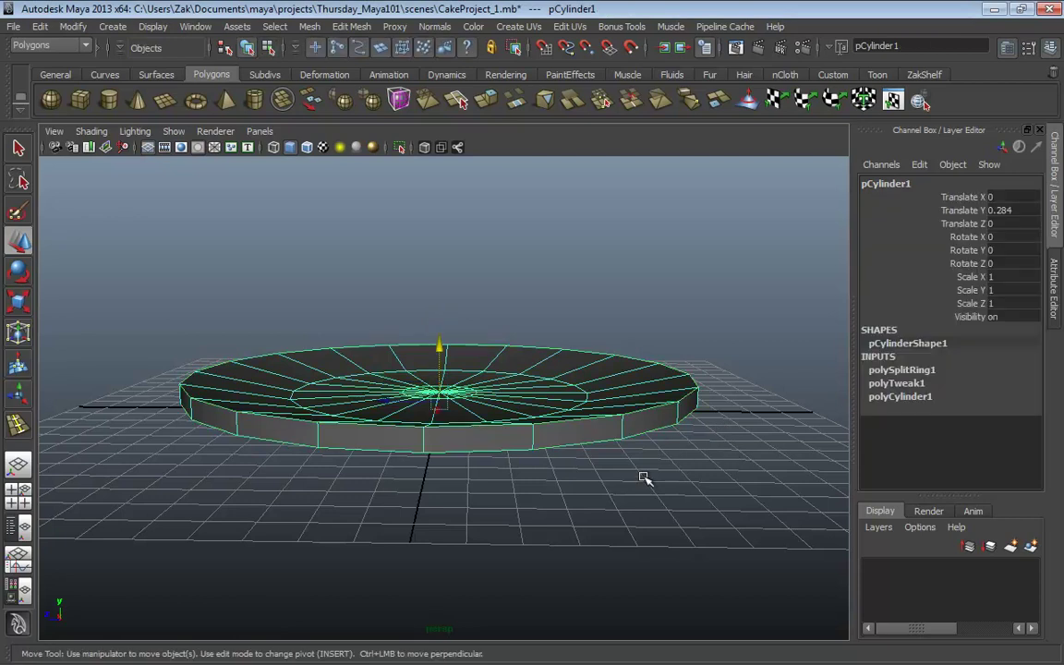
alt+drag(568, 405, 606, 442)
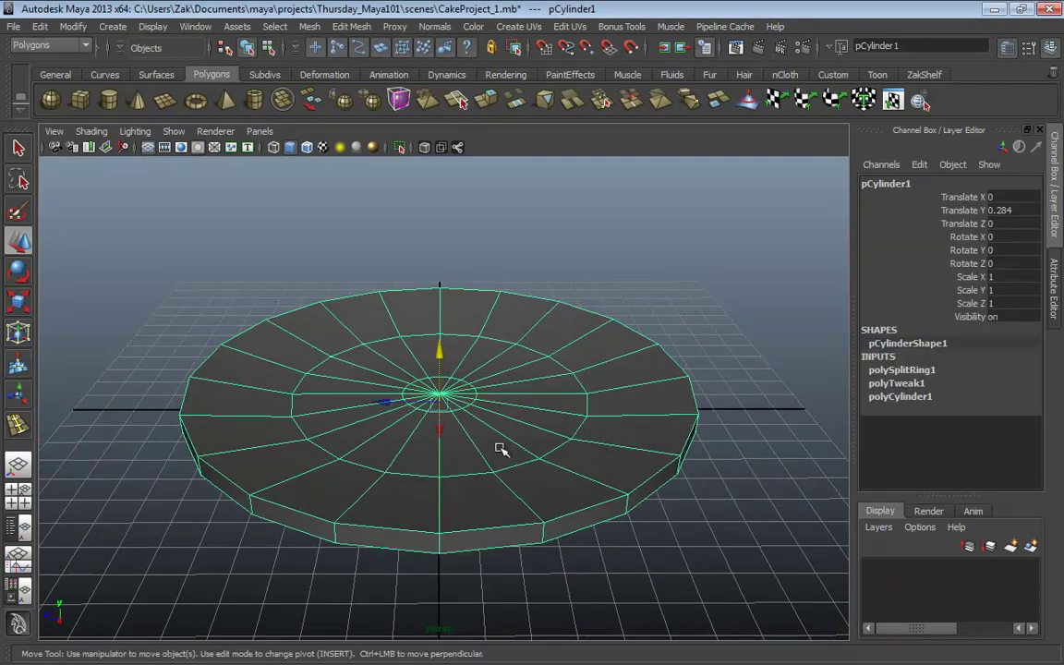
mouse_move(508, 358)
shift+right_down()
mouse_move(426, 383)
mouse_move(441, 377)
mouse_move(458, 330)
mouse_move(508, 361)
shift+right_up()
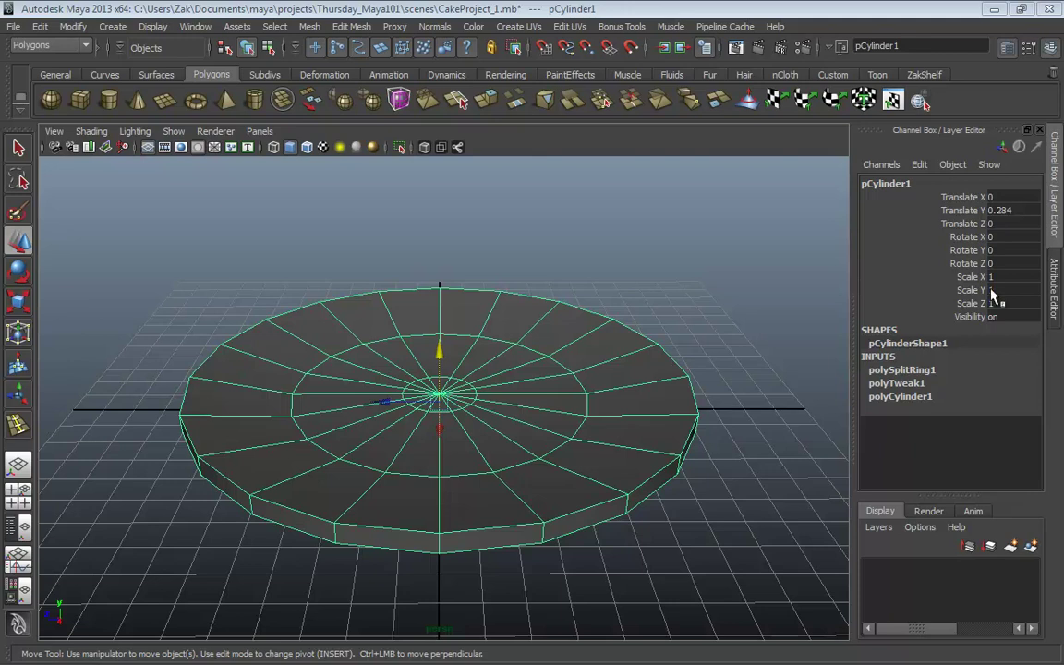
right_drag(505, 359, 503, 329)
double_click(477, 529)
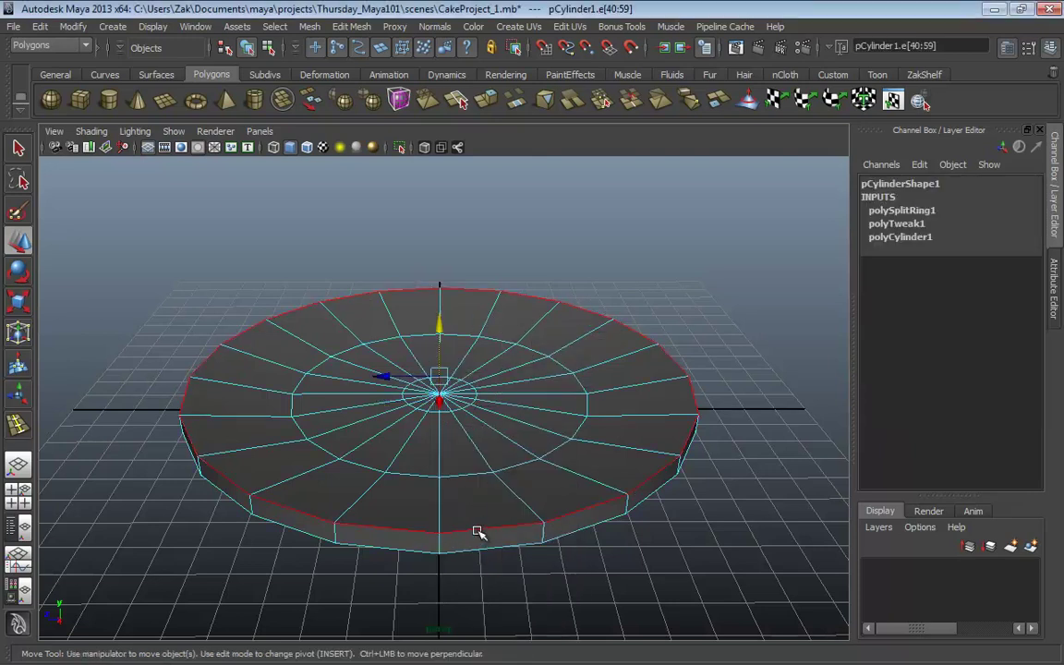
alt+drag(535, 473, 564, 433)
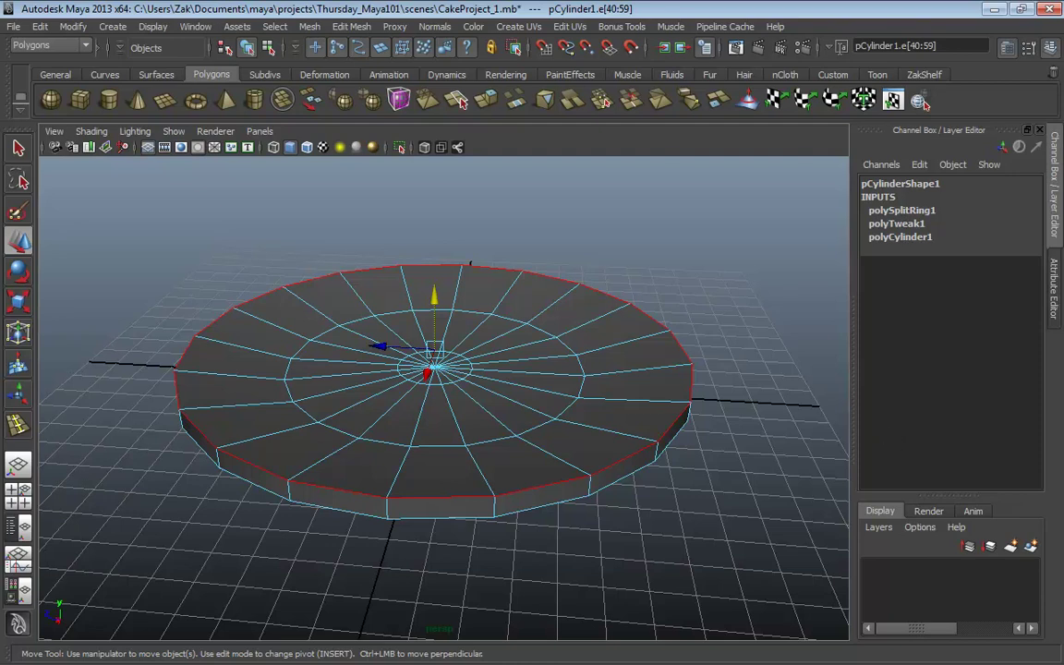
shift+right_click(470, 404)
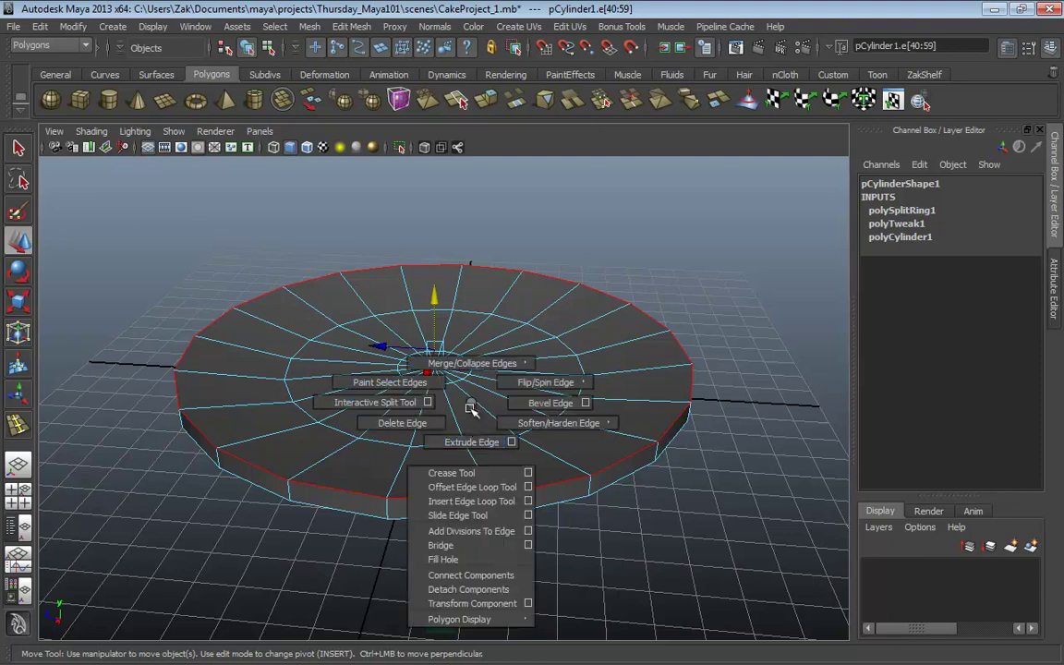
shift+right_drag(470, 404, 471, 442)
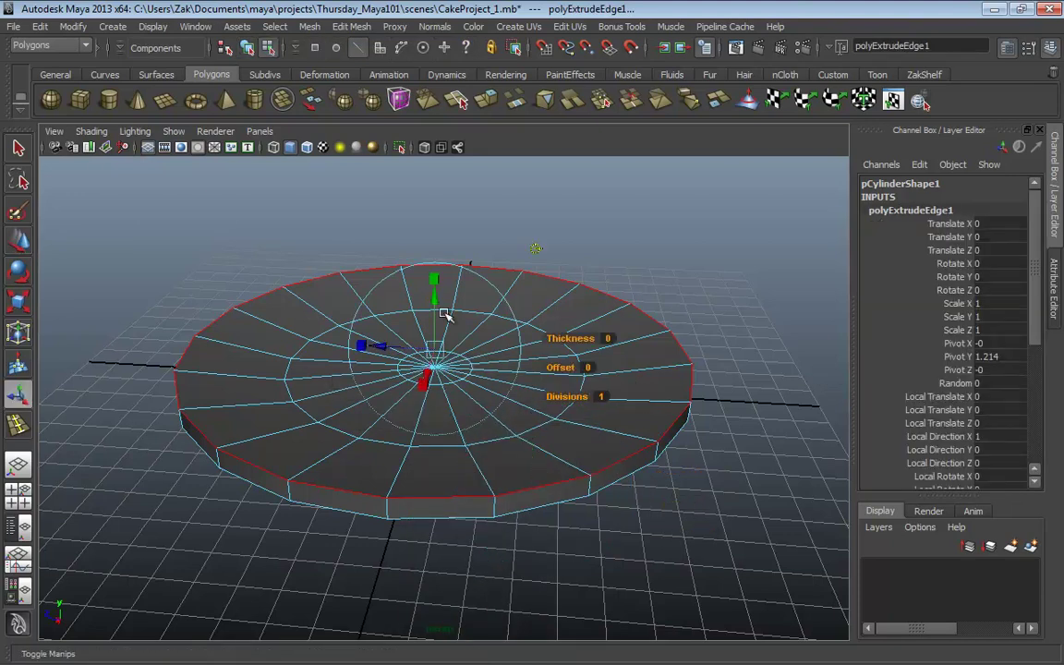
drag(444, 315, 537, 324)
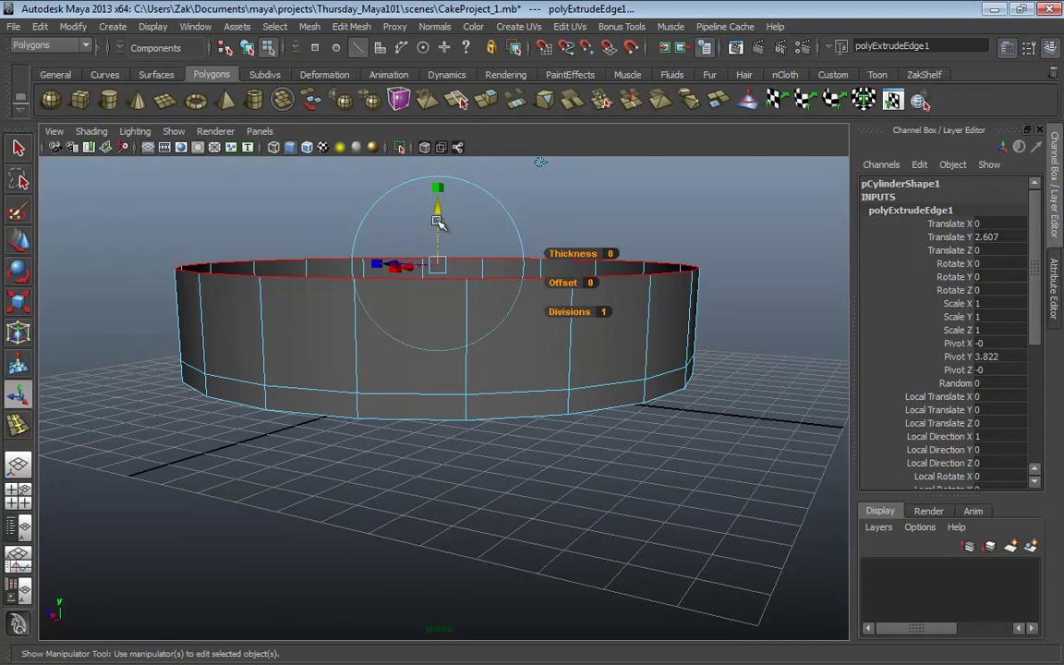
click(440, 223)
key(ctrl+z)
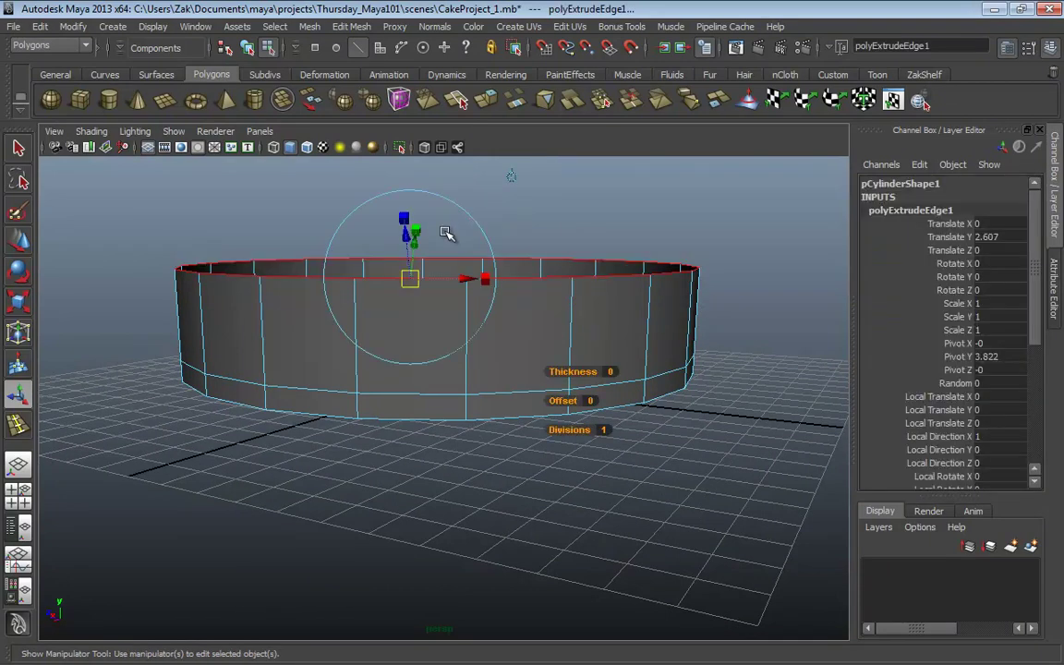
click(511, 176)
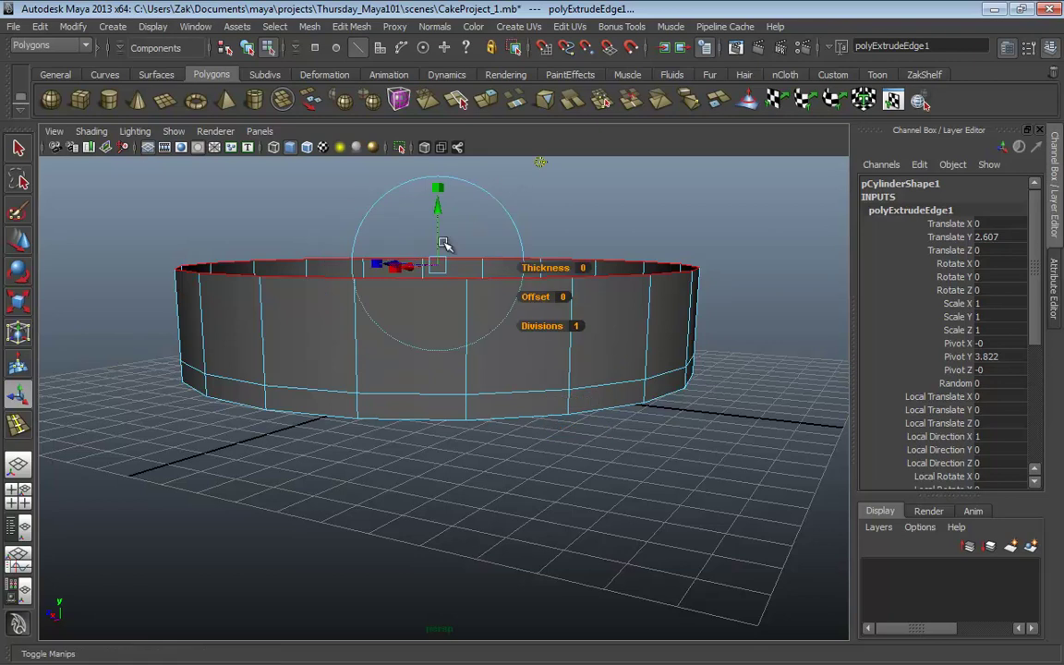
key(ctrl+z)
key(ctrl+z)
key(ctrl+z)
key(ctrl+z)
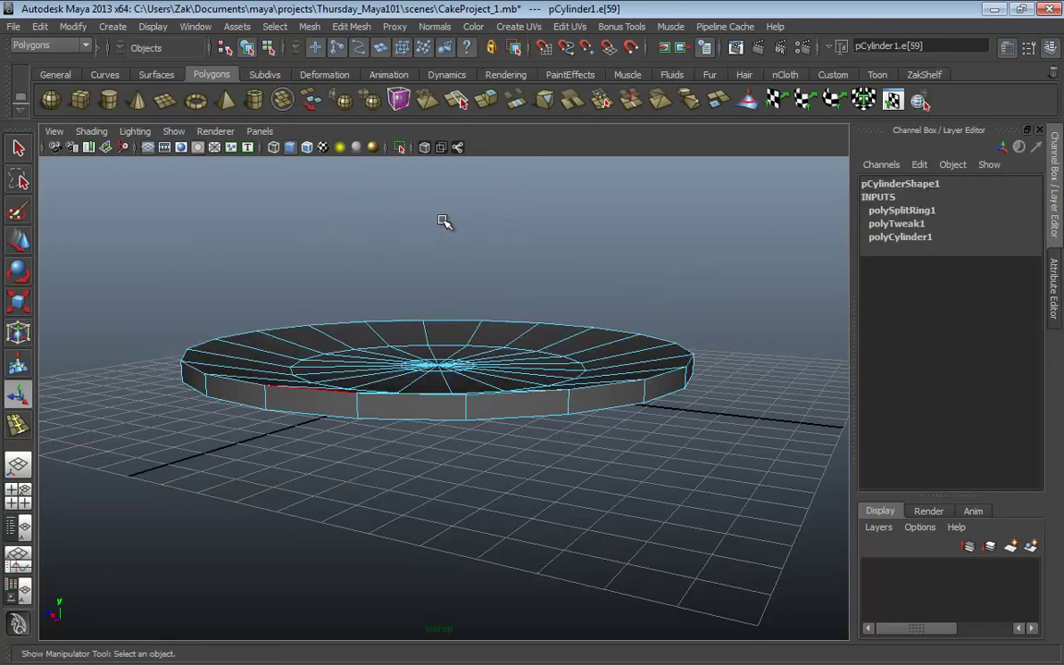
Step: Acknowledge the GoToWebinar presenter-change notice with OK to show the Maya 101 class page
alt+drag(443, 228, 474, 328)
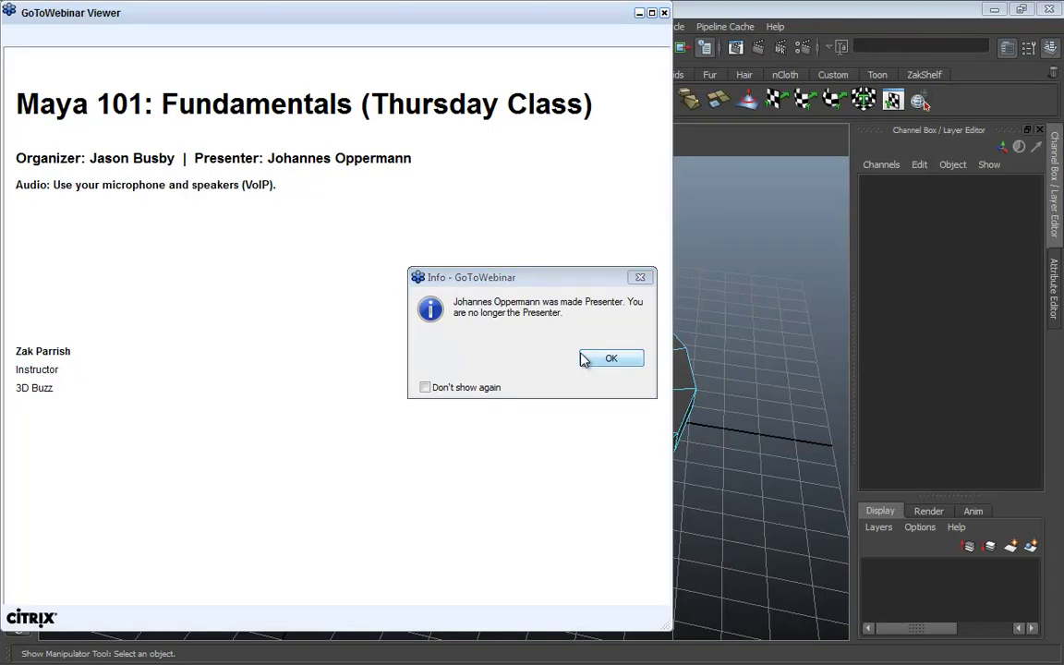
click(585, 358)
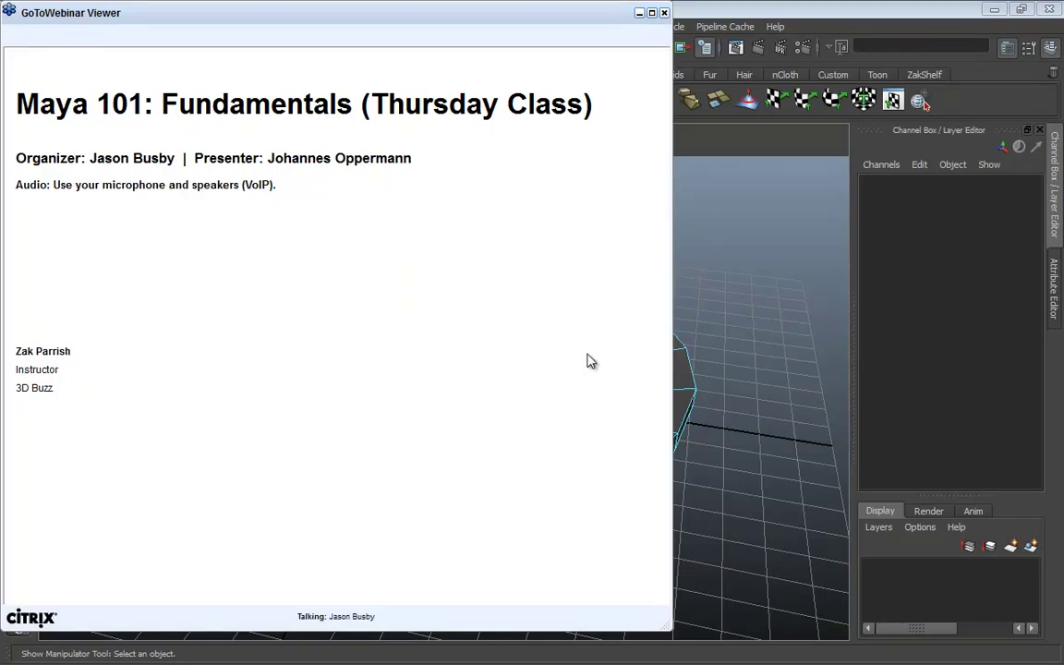
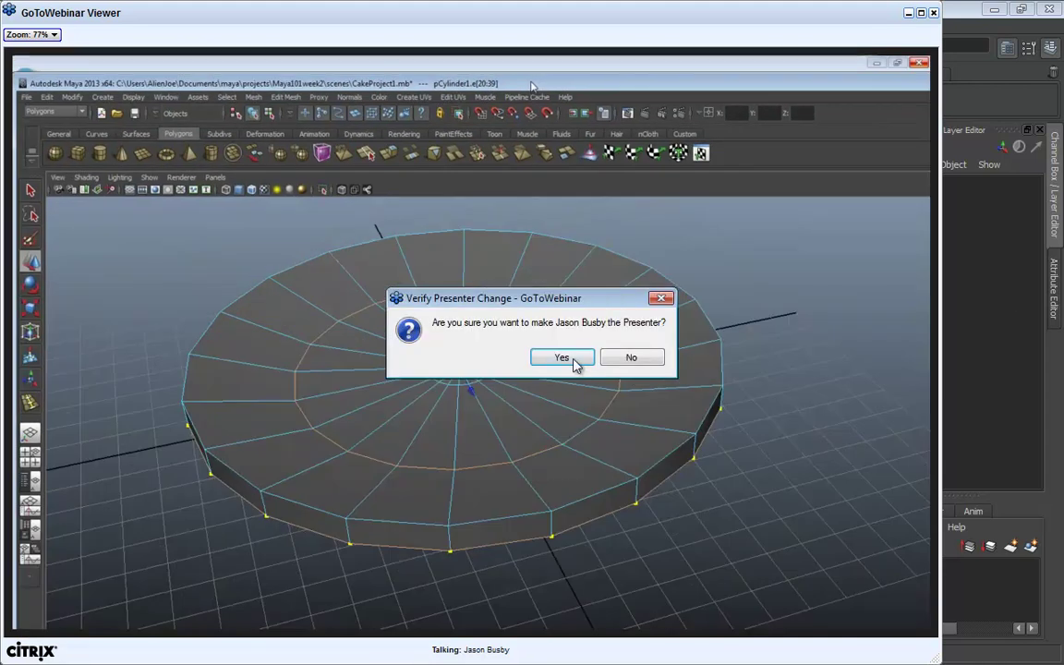
Step: Confirm the presenter change and share your own Maya screen again
click(582, 359)
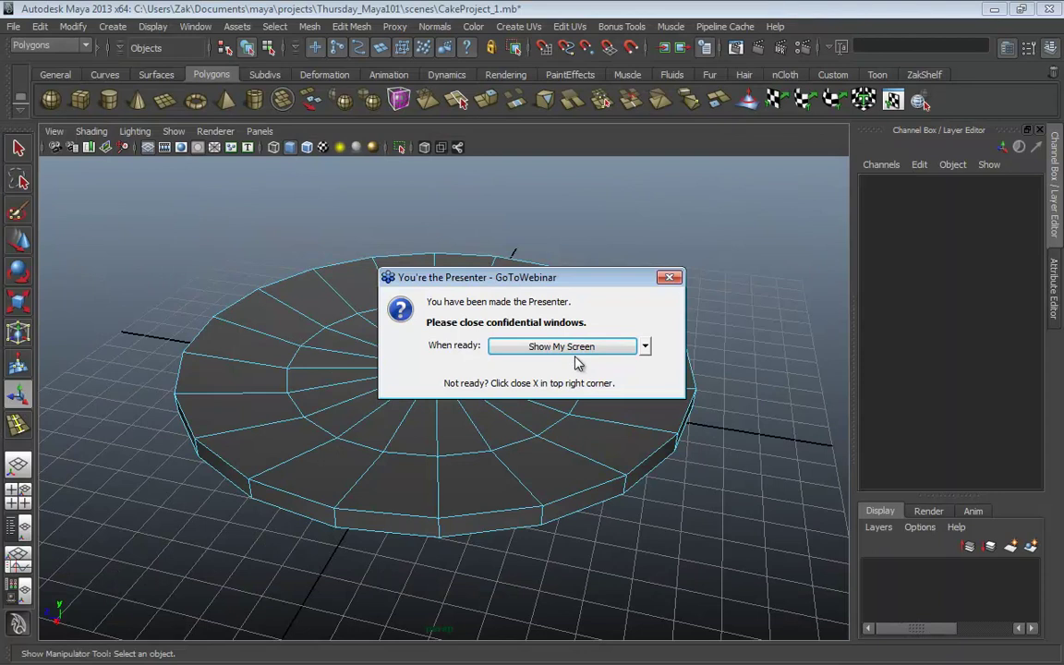
click(565, 348)
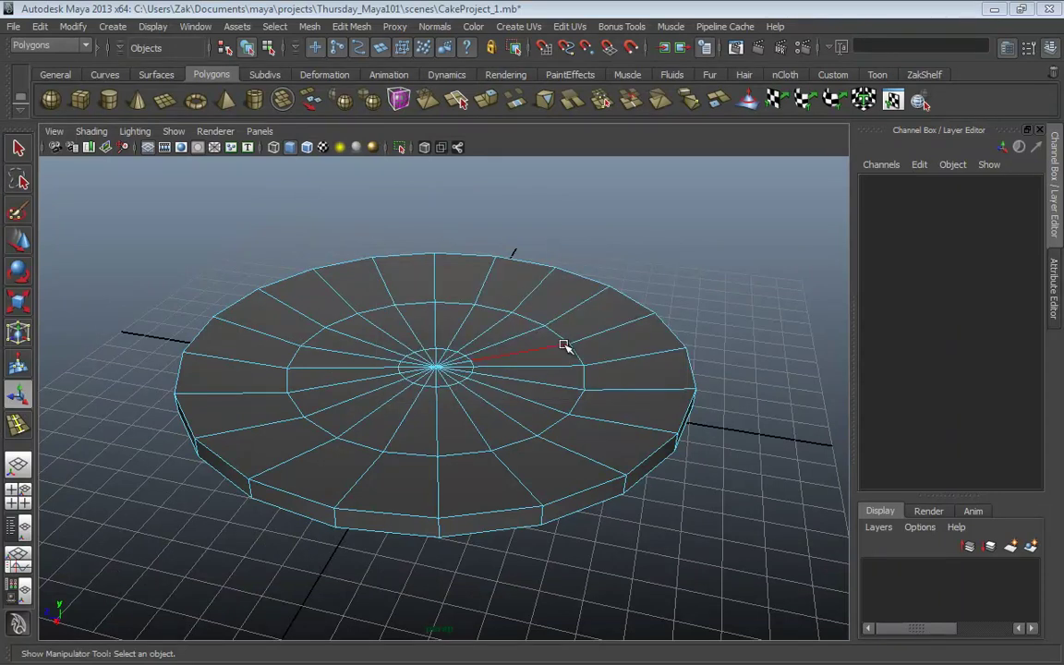
Step: Tumble around the disc to check its thickness, then activate the Insert Edge Loop Tool
alt+drag(564, 346, 404, 408)
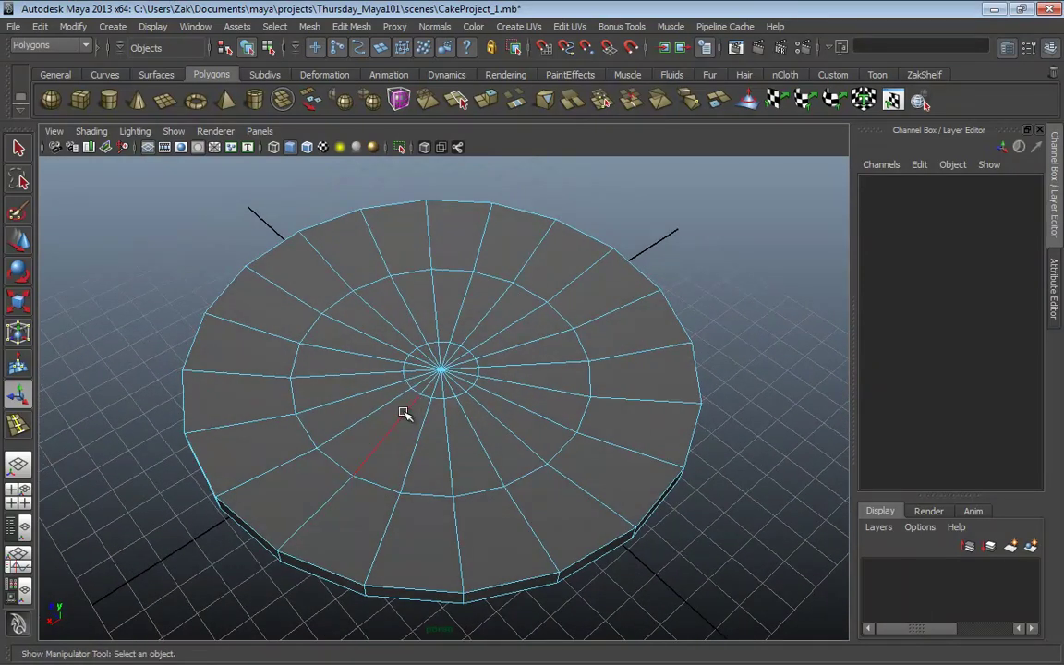
alt+drag(407, 412, 362, 394)
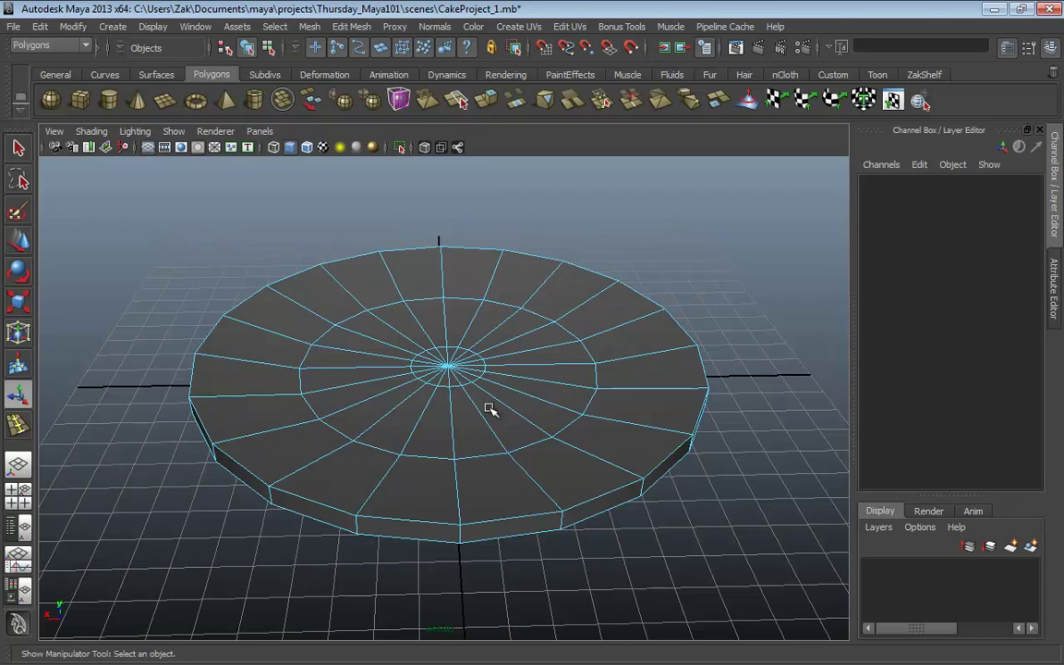
alt+drag(490, 409, 430, 400)
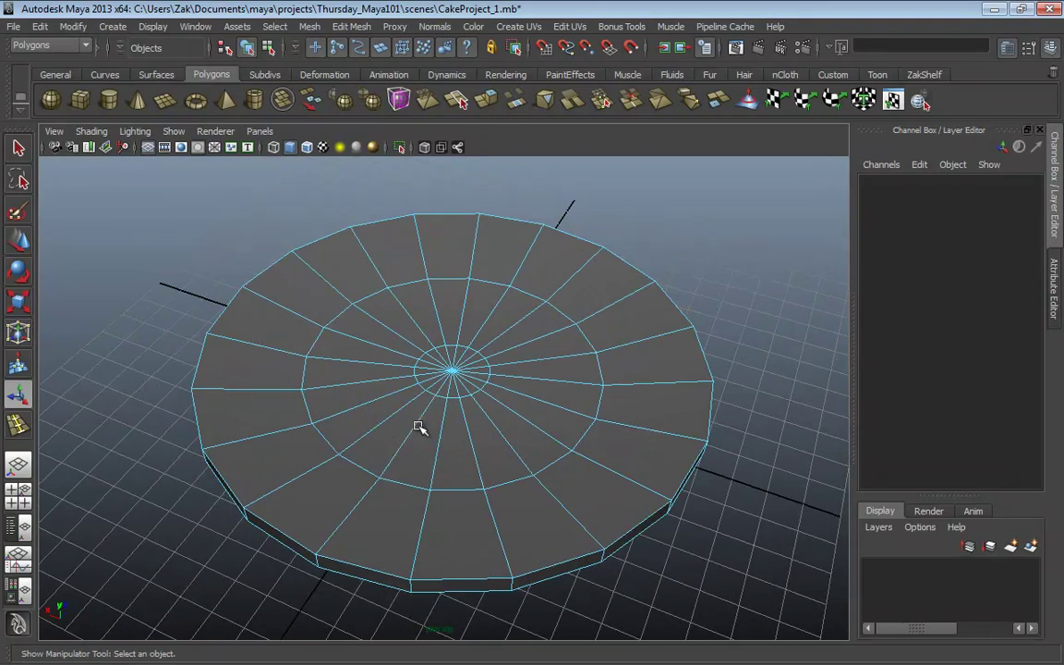
alt+drag(418, 428, 427, 416)
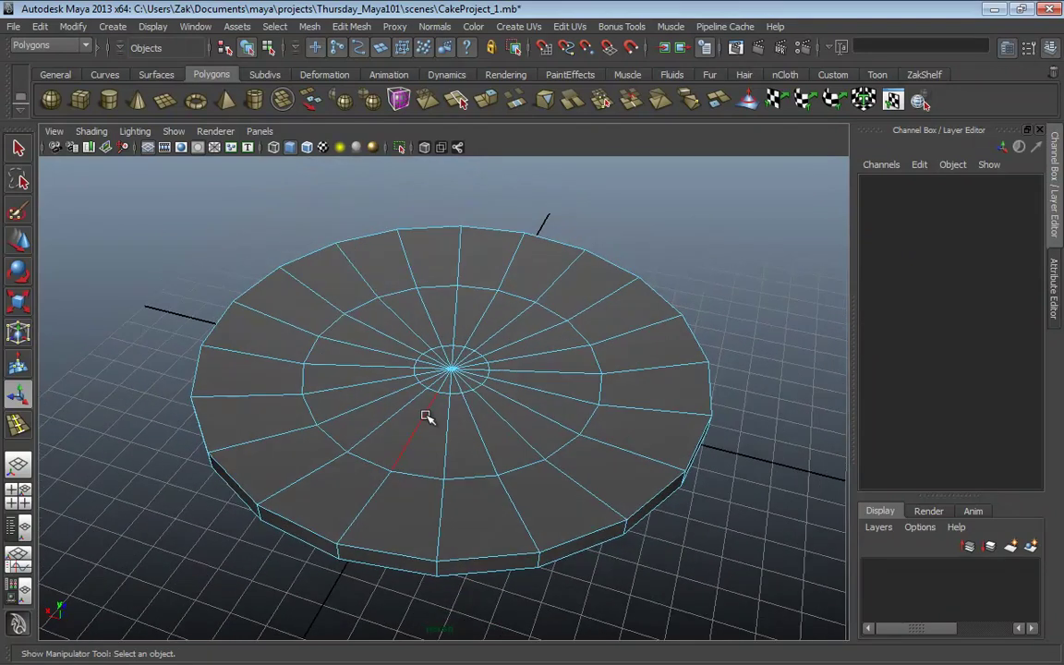
key(y)
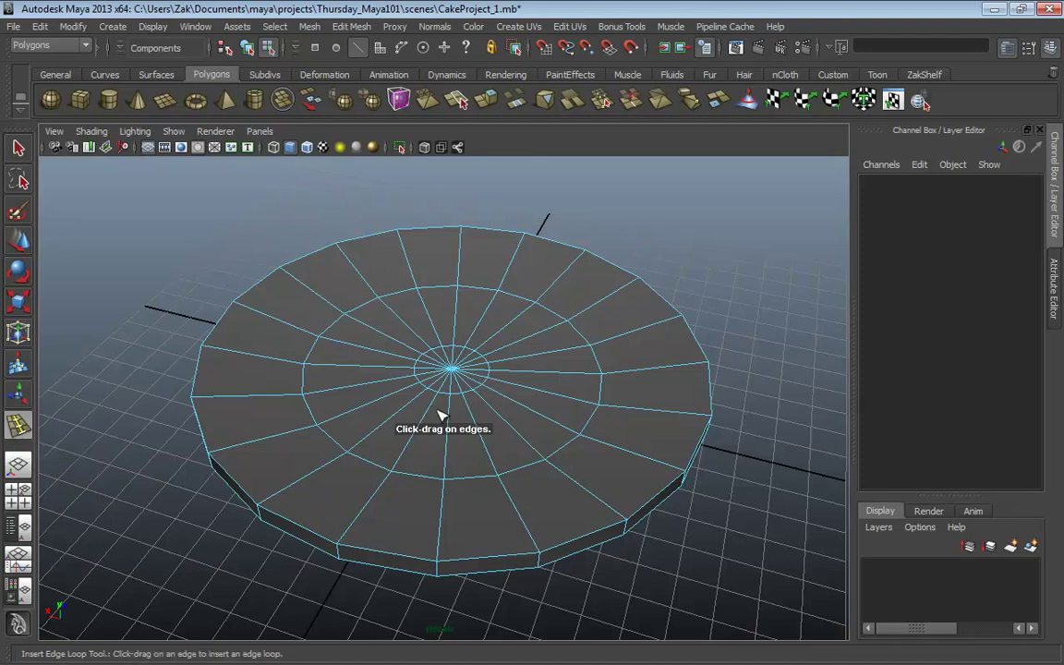
Step: Insert a new edge ring on the top cap near the centre, then zoom in
drag(428, 423, 433, 438)
alt+drag(564, 425, 521, 423)
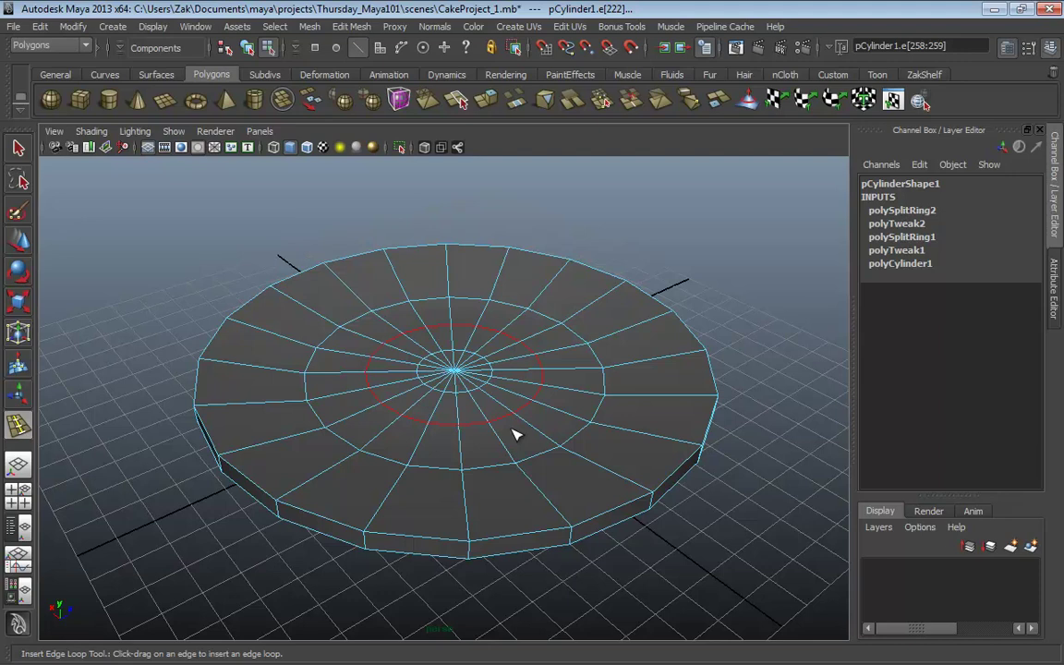
scroll(514, 435, up, 5)
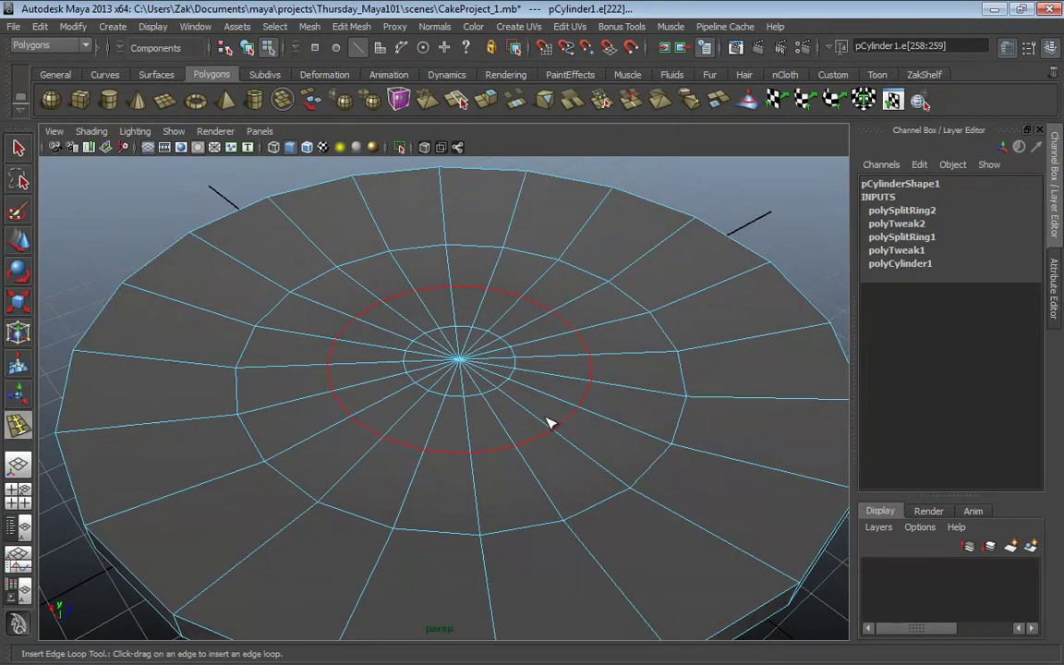
Step: Paint-select the cap faces inside the new inner ring with an enlarged face brush
click(18, 215)
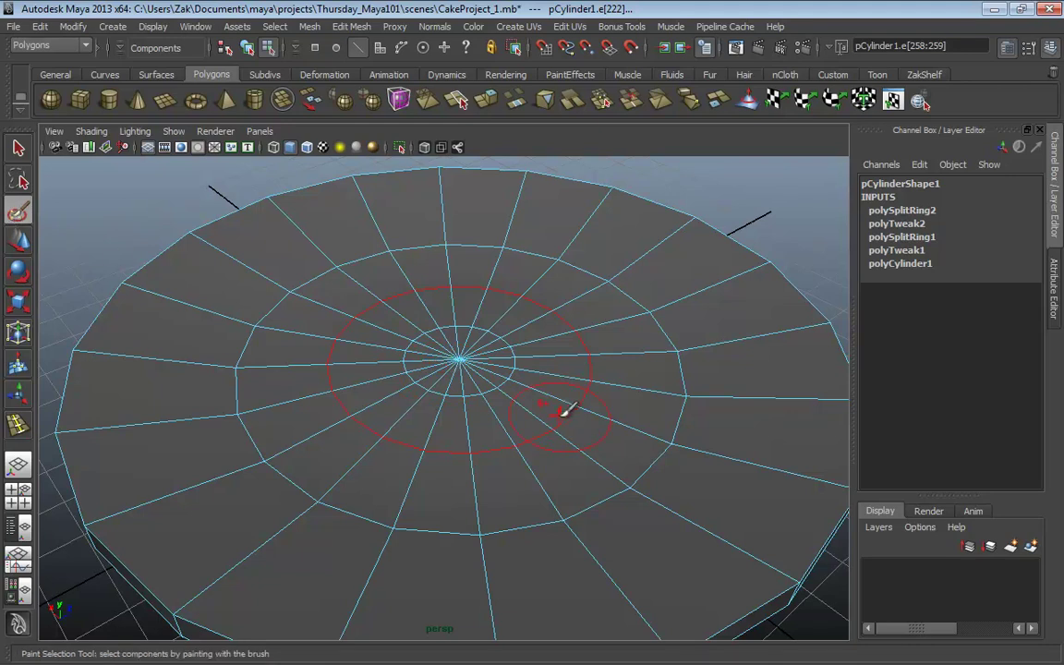
mouse_move(456, 381)
mouse_down()
mouse_move(577, 389)
mouse_move(470, 395)
mouse_up()
right_click(481, 393)
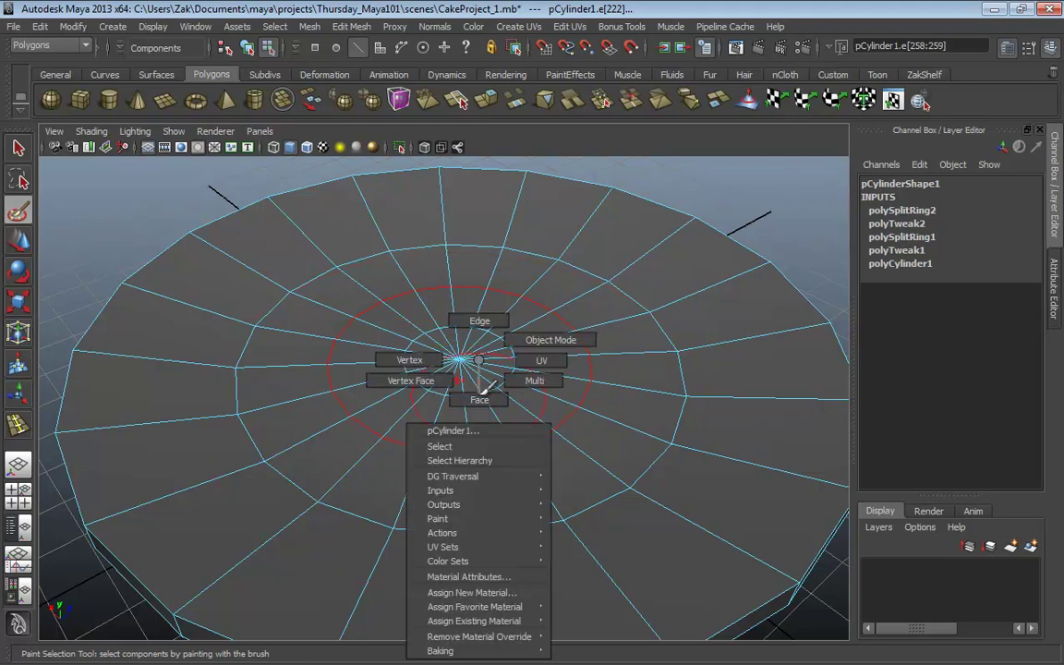
click(480, 396)
mouse_move(482, 397)
mouse_down()
mouse_move(516, 385)
mouse_move(513, 342)
mouse_move(501, 333)
mouse_move(431, 324)
mouse_move(403, 343)
mouse_move(401, 367)
mouse_move(447, 397)
mouse_move(527, 337)
mouse_up()
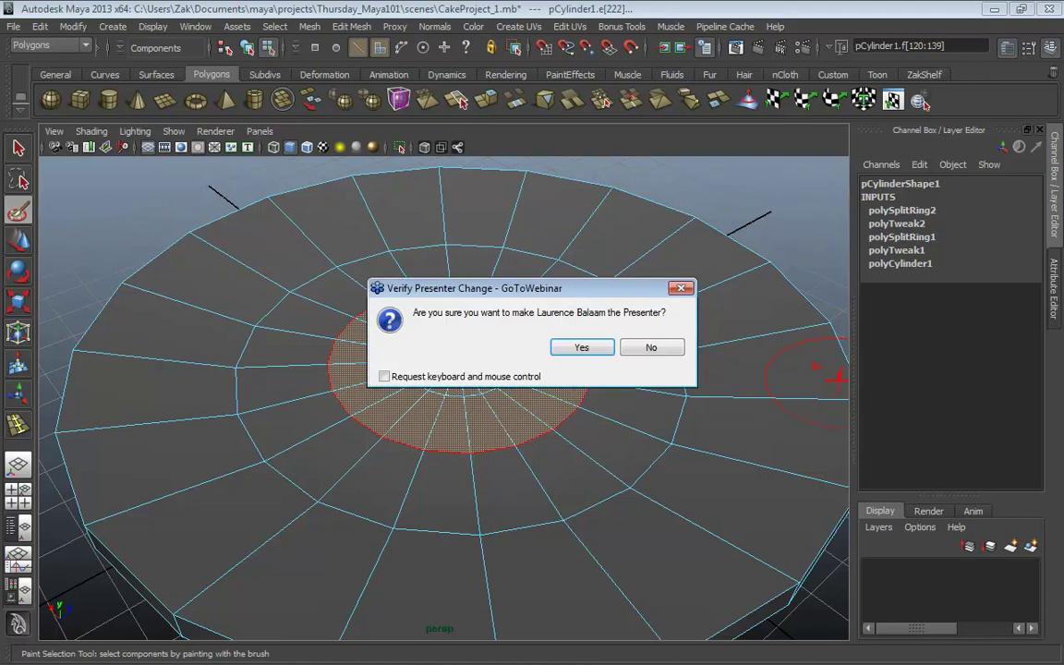
Step: Hand the presenter role to another attendee and dismiss the notice
click(574, 347)
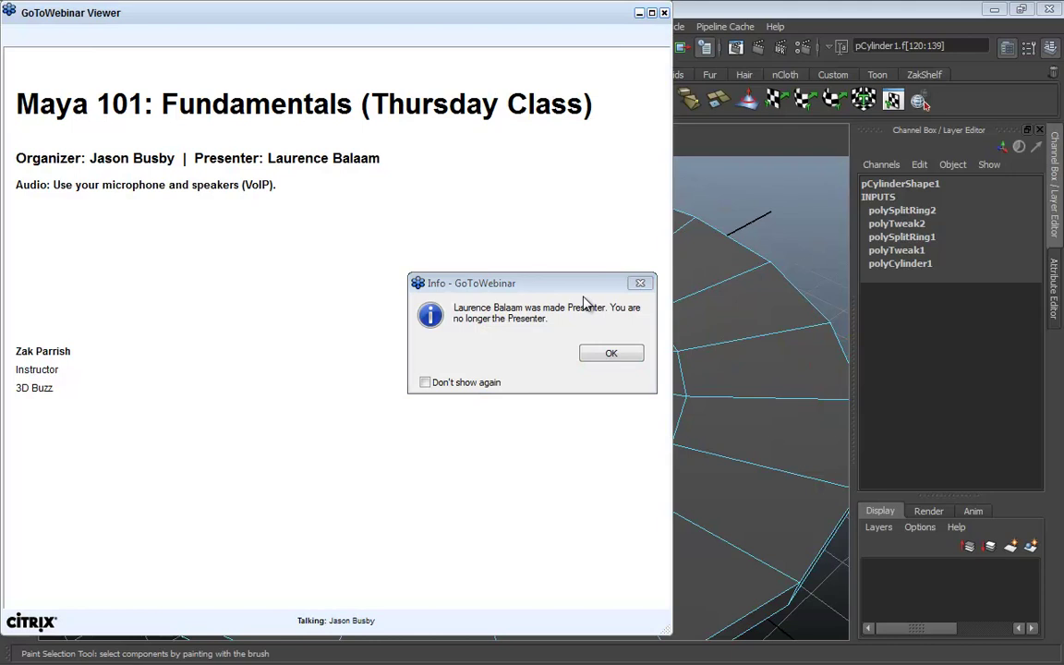
click(612, 356)
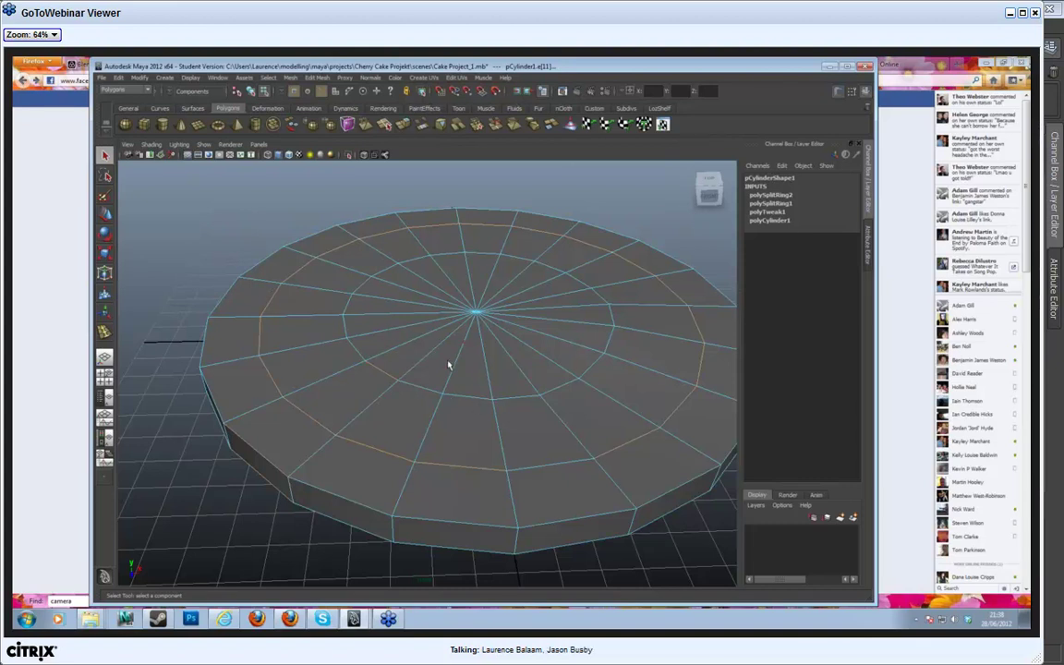
Step: Soft-select the inner cap edges and pull the rim down to dome the top
click(418, 374)
click(419, 374)
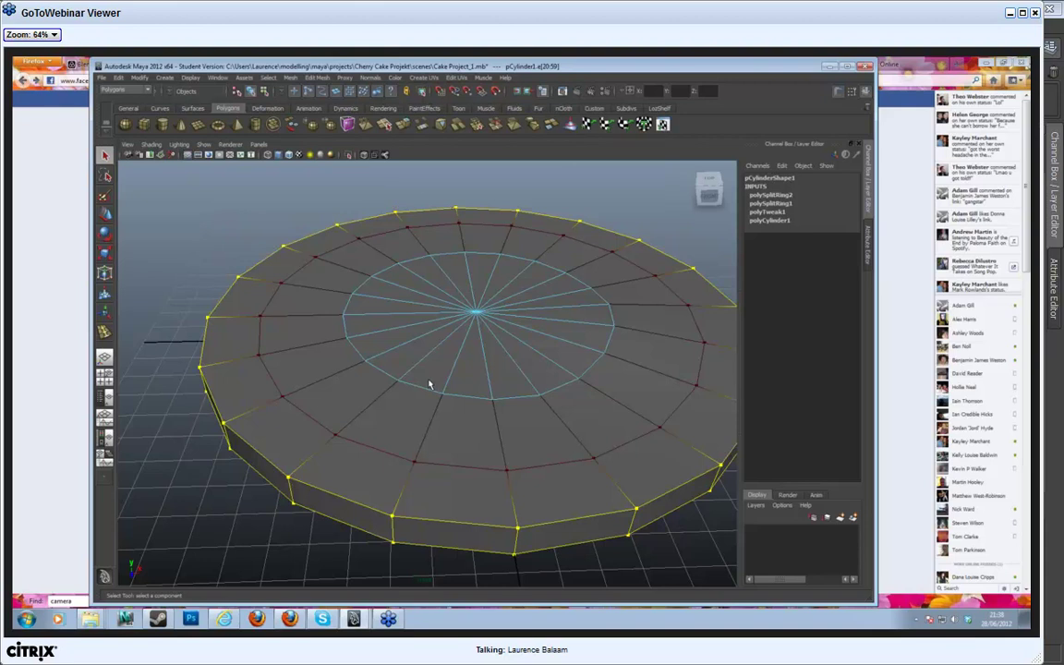
drag(429, 385, 427, 386)
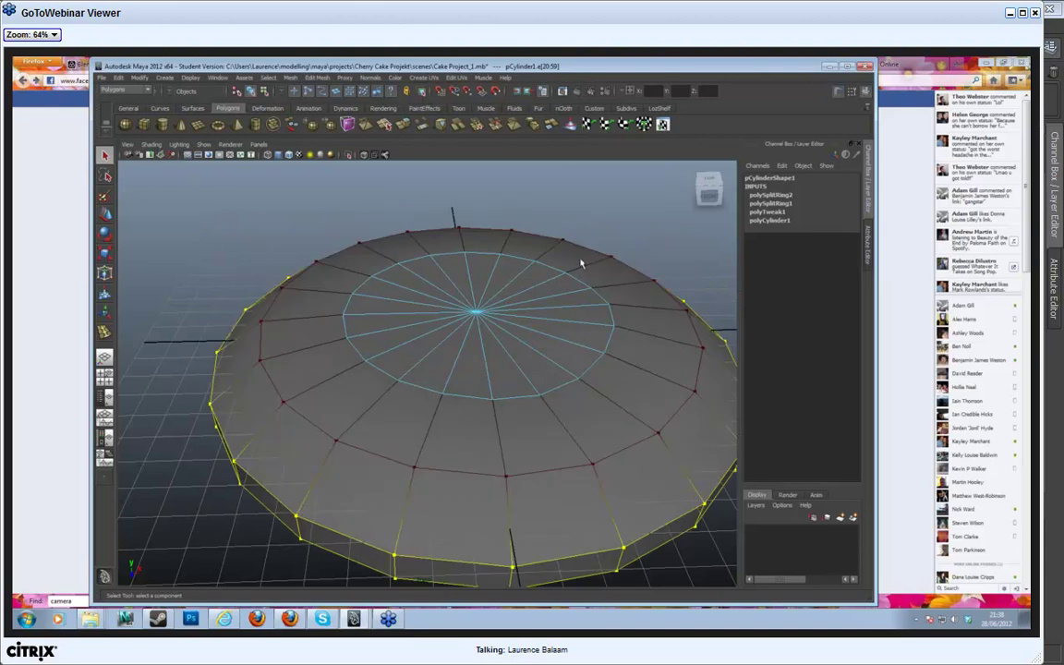
key(w)
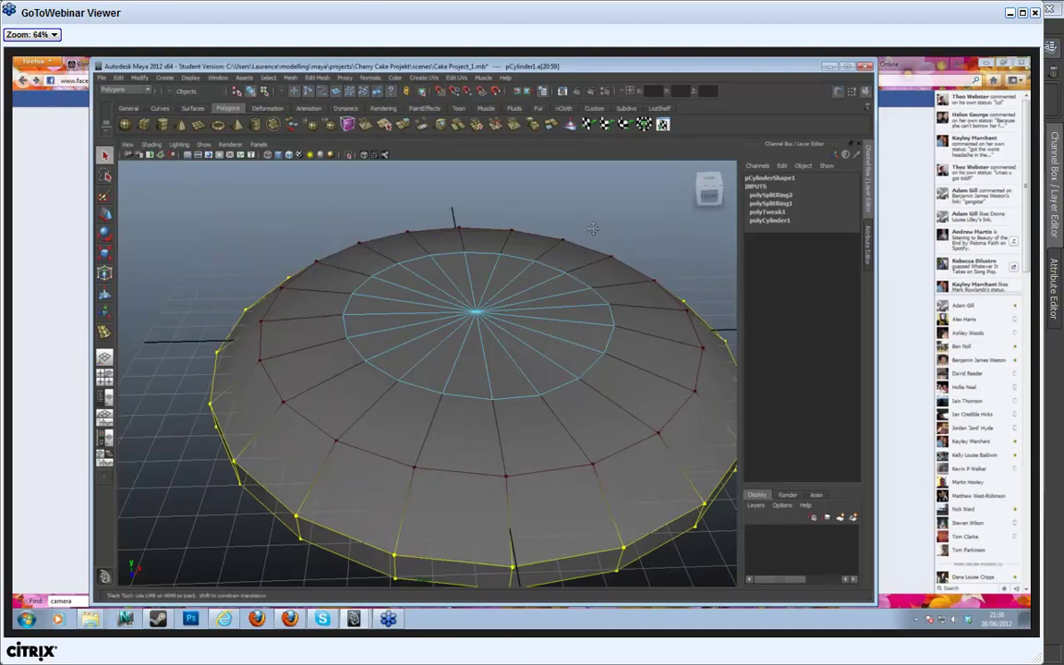
key(e)
Step: Inspect the domed disc from several angles, clear the selection and return to object mode
alt+drag(592, 231, 508, 499)
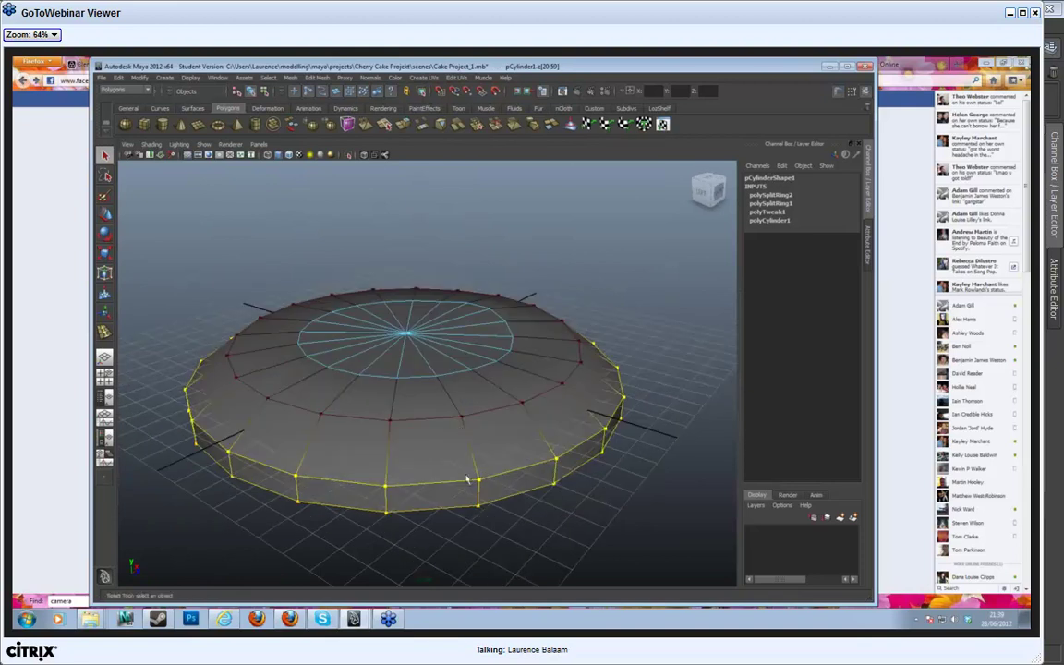
click(591, 291)
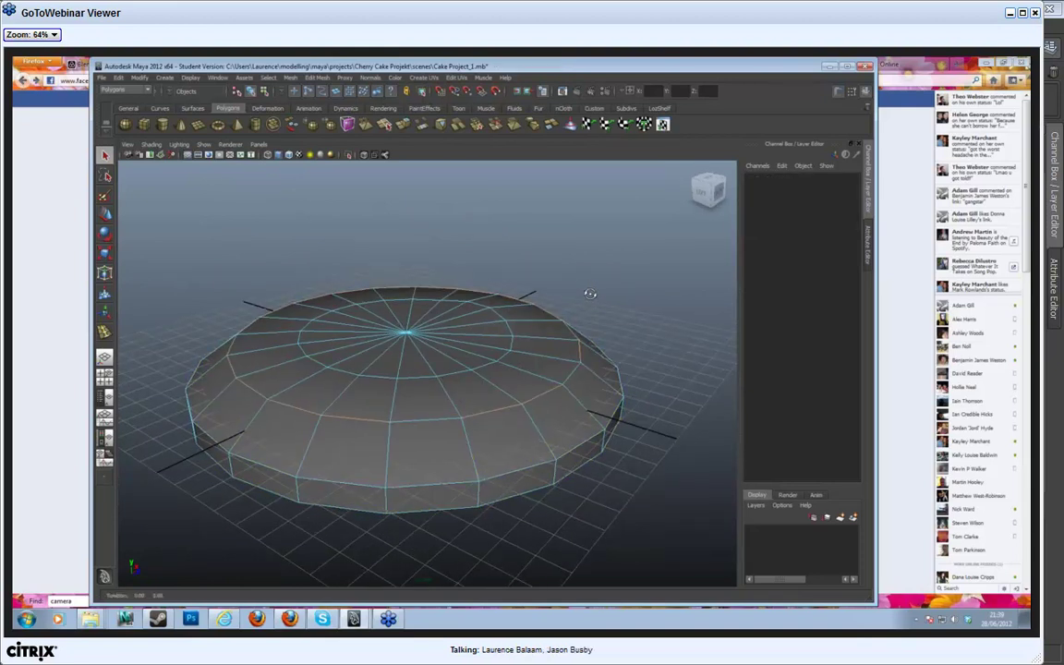
alt+drag(590, 294, 541, 320)
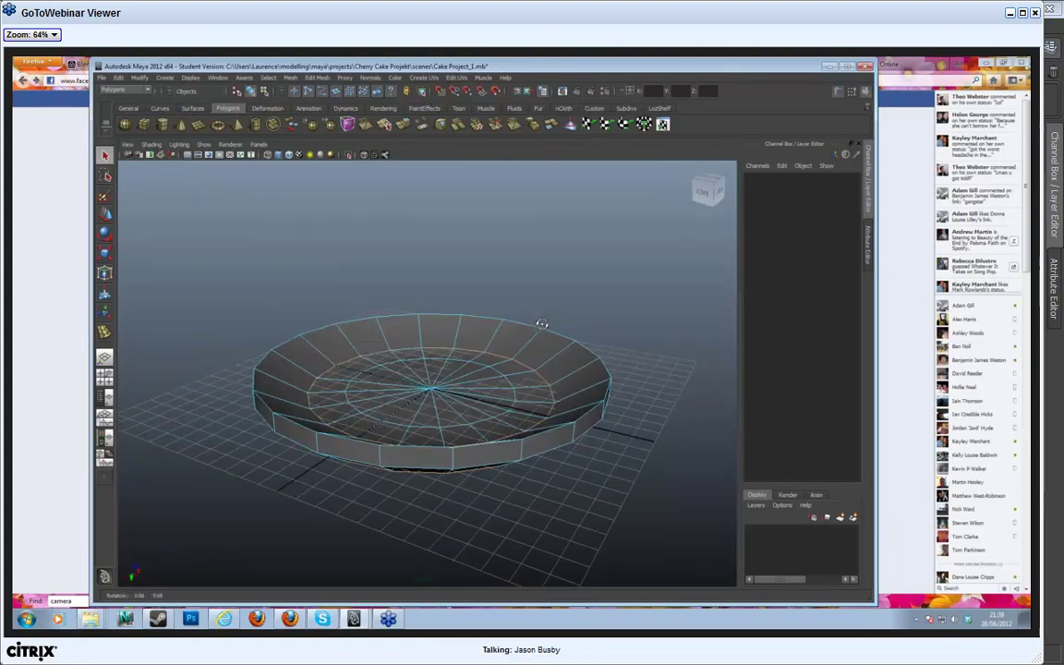
right_click(574, 364)
click(585, 355)
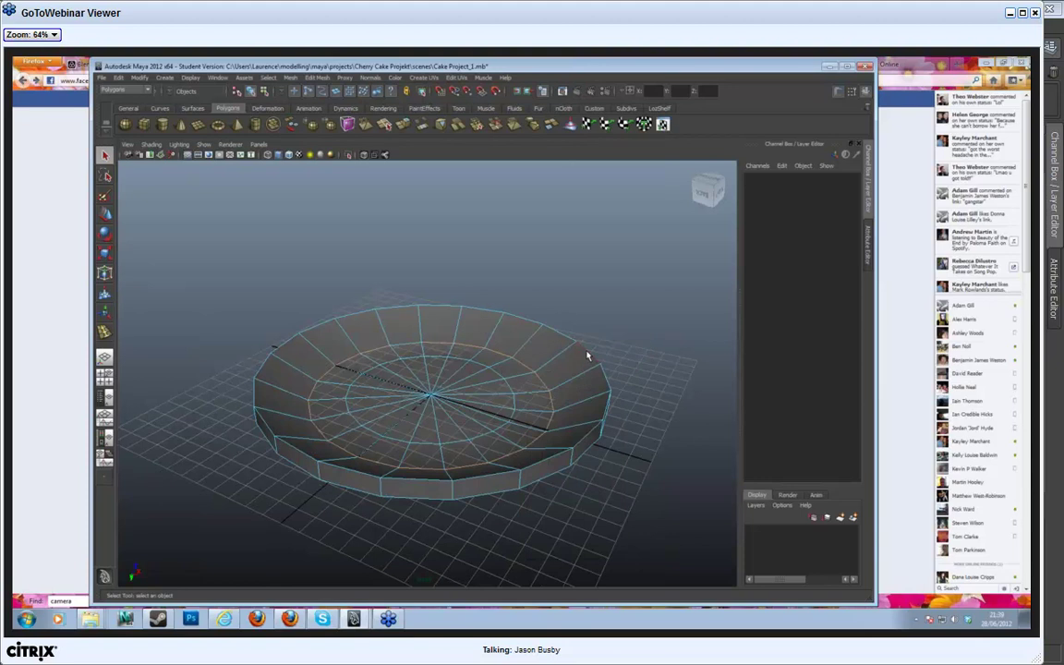
alt+drag(629, 289, 610, 333)
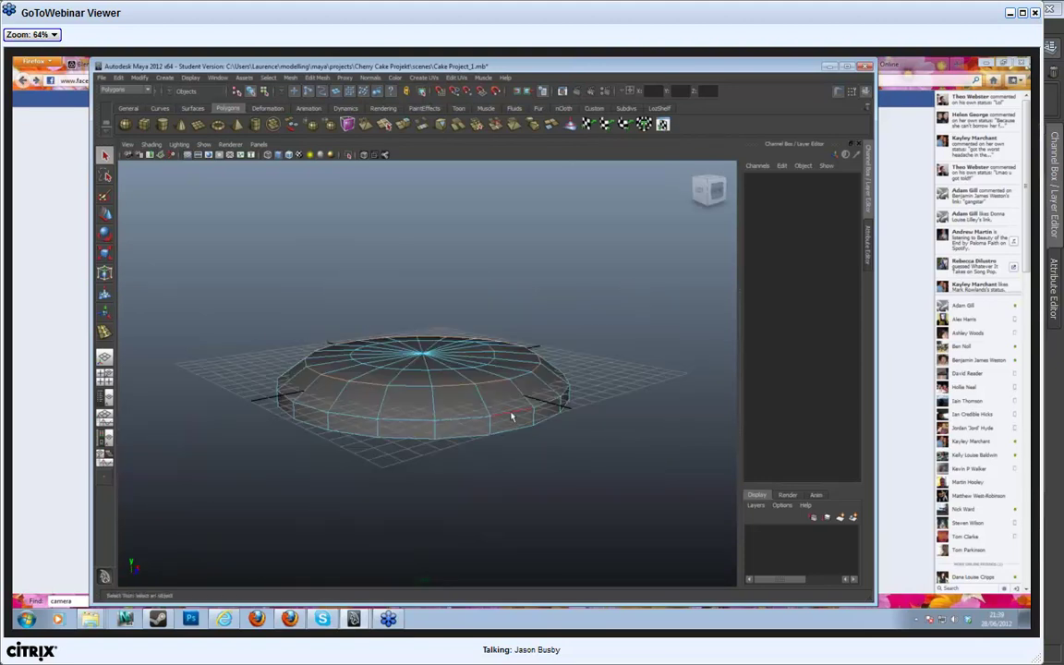
Step: Reselect the cylinder, switch to edge mode and select the outer rim edge loop
click(511, 416)
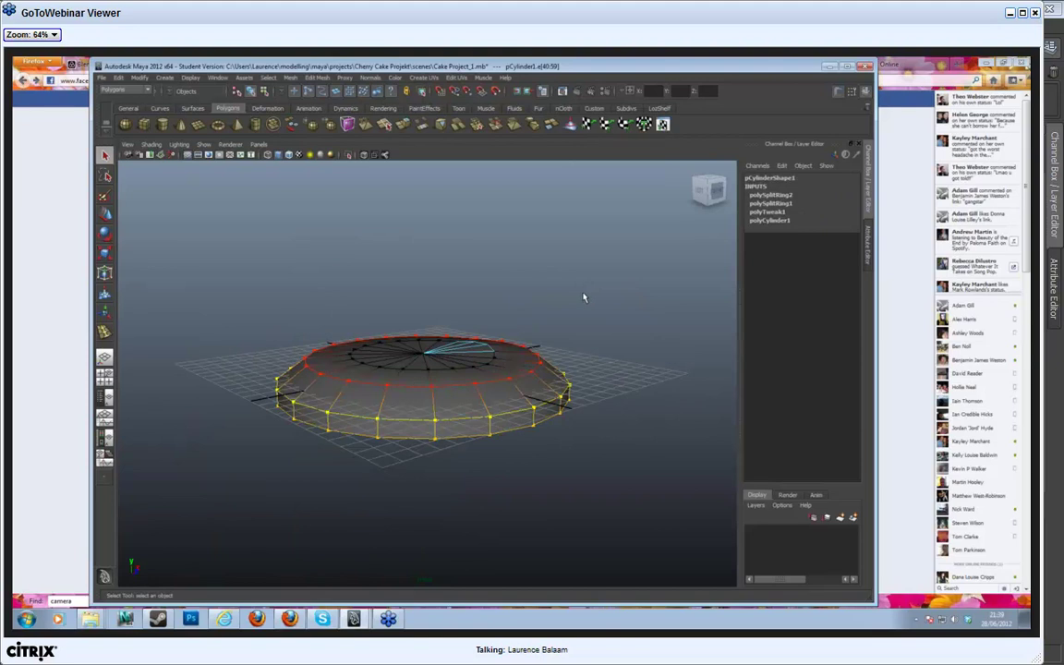
click(510, 299)
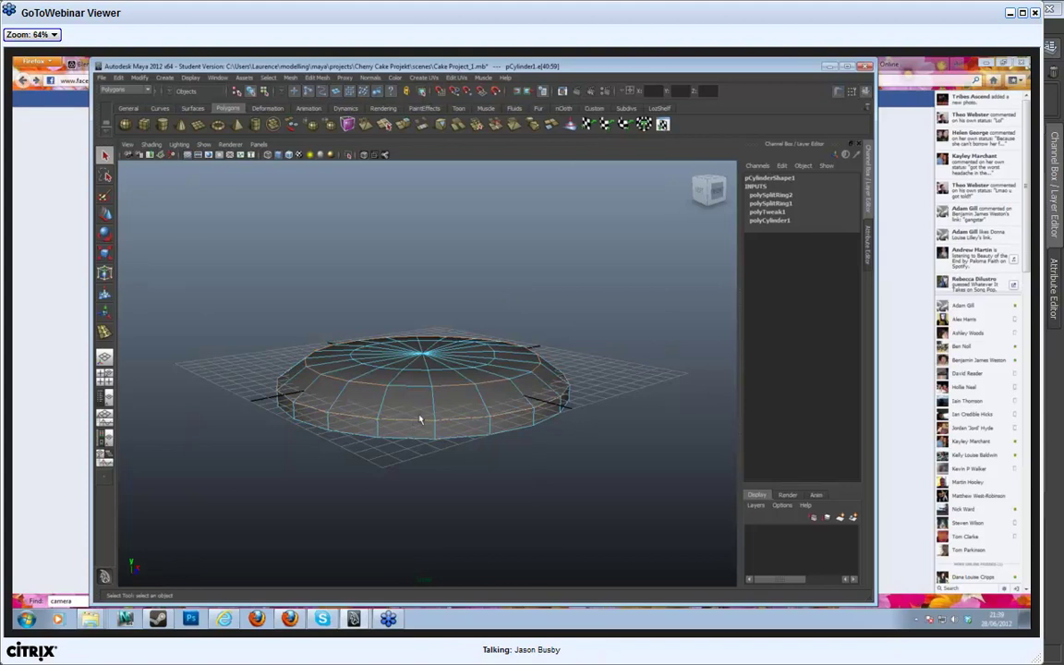
click(539, 322)
alt+drag(539, 314, 440, 471)
click(440, 472)
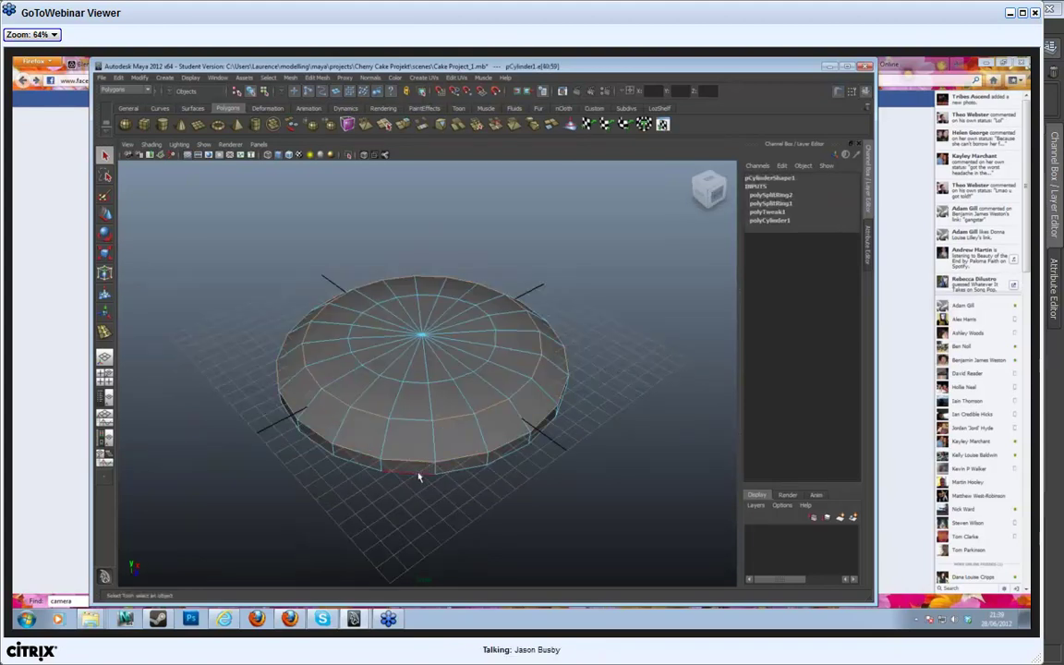
scroll(423, 485, up, 2)
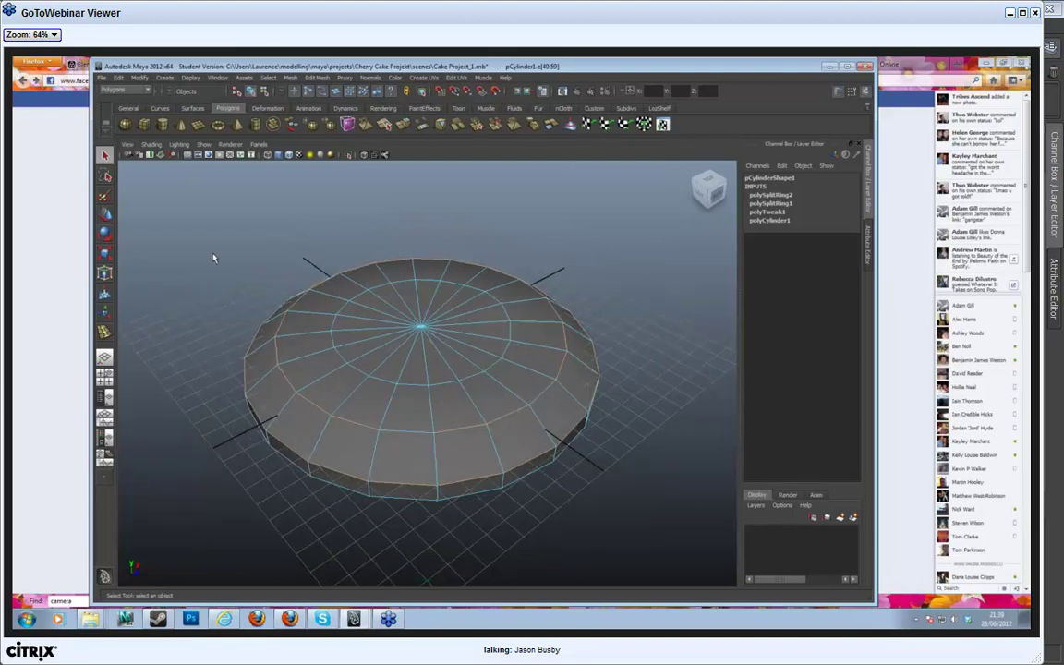
click(565, 503)
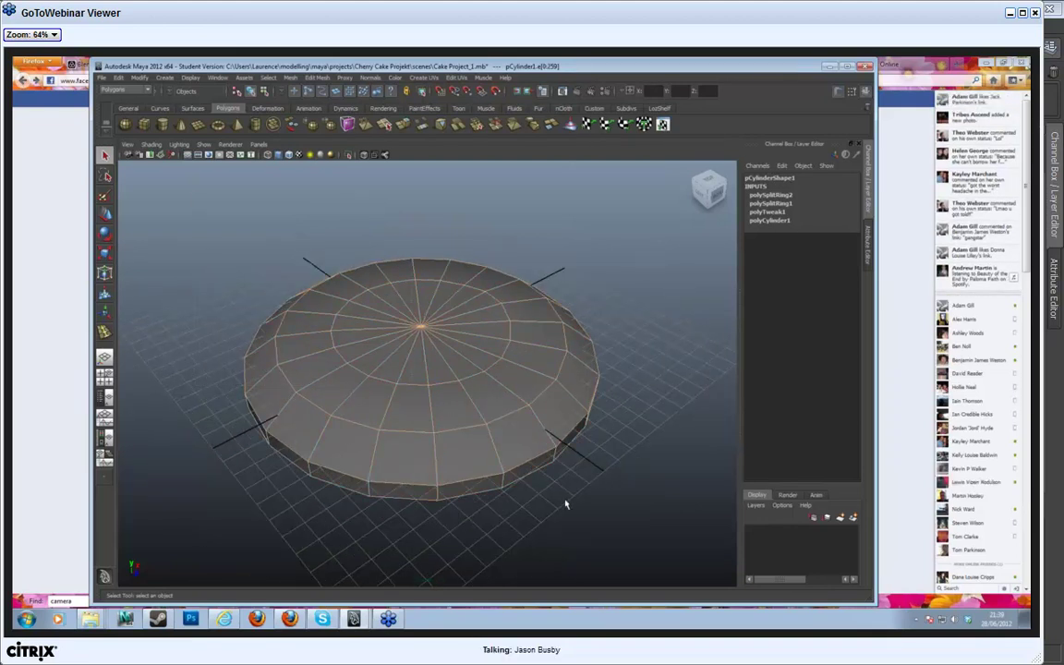
key(F10)
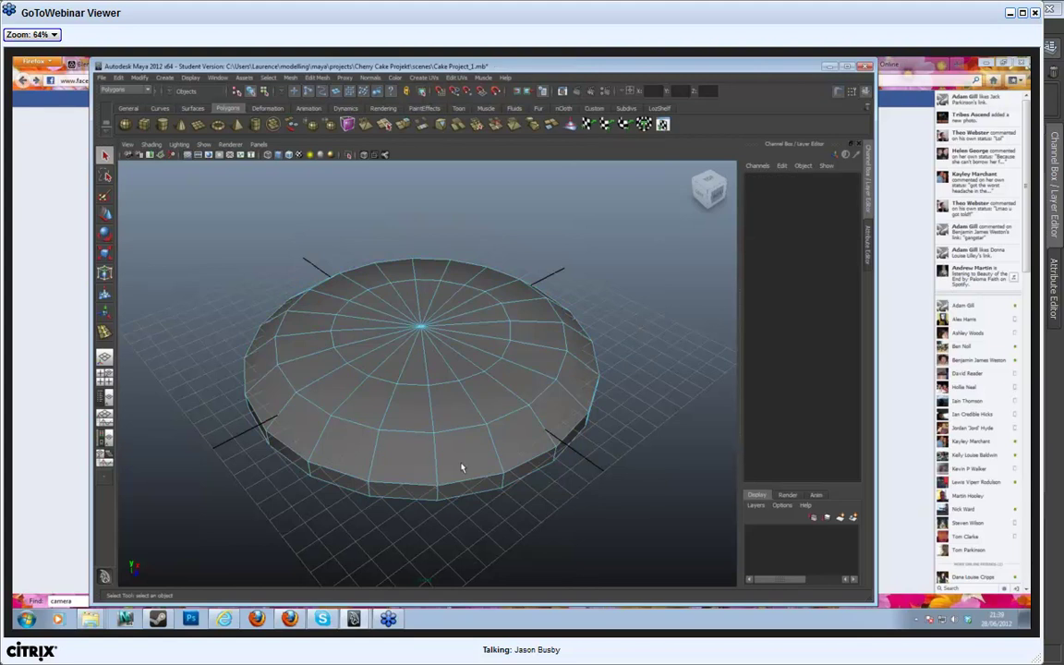
double_click(403, 488)
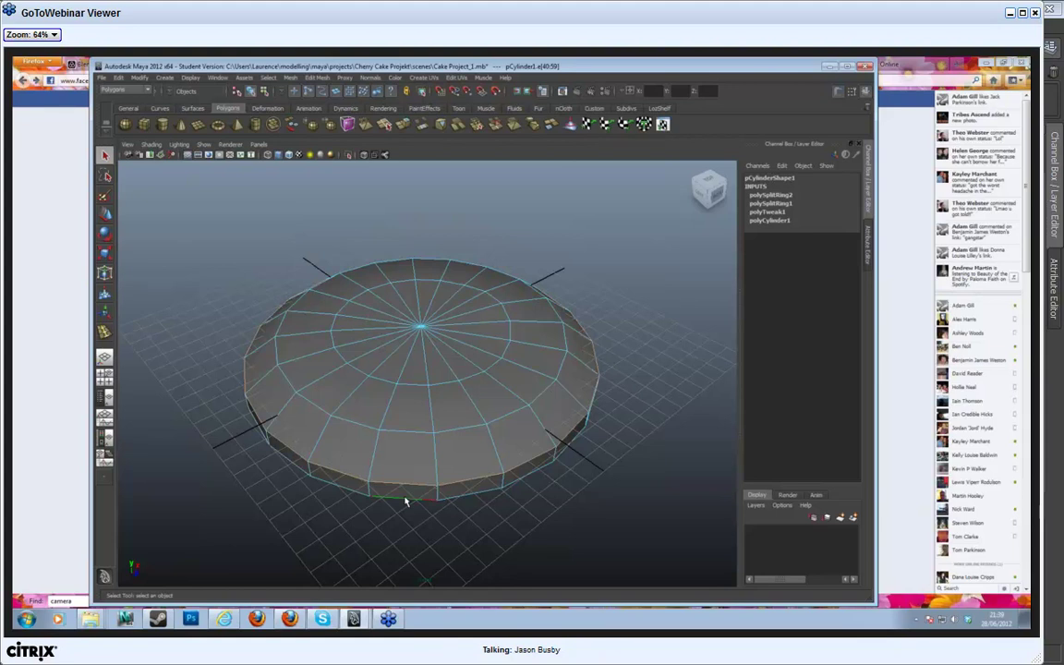
Step: Lift the selected edge loop along Y to form a raised rim
key(w)
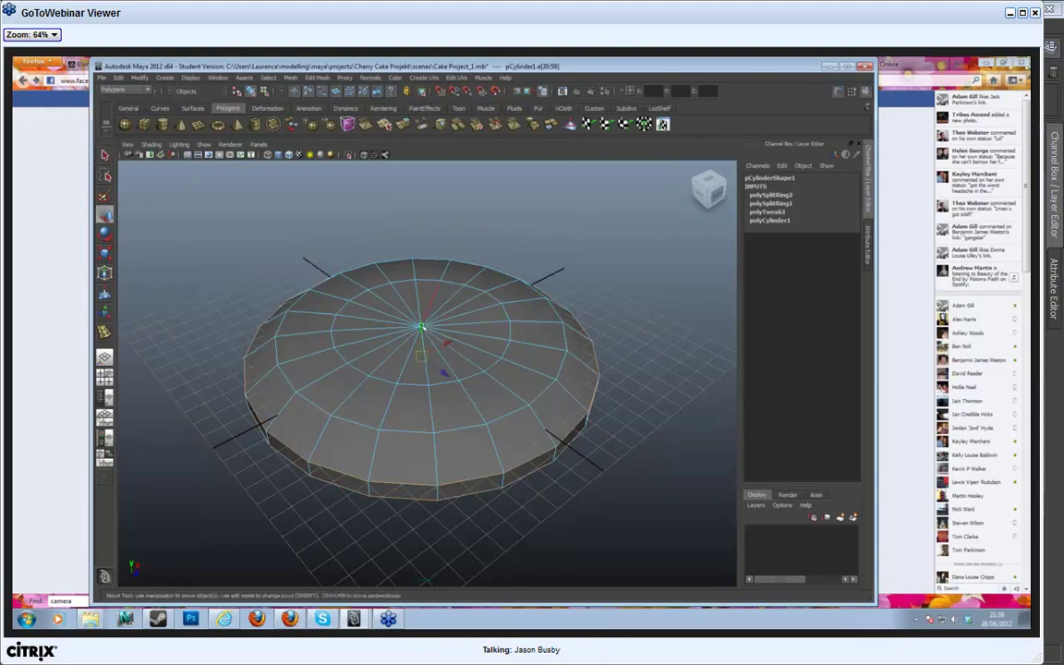
scroll(423, 335, up, 2)
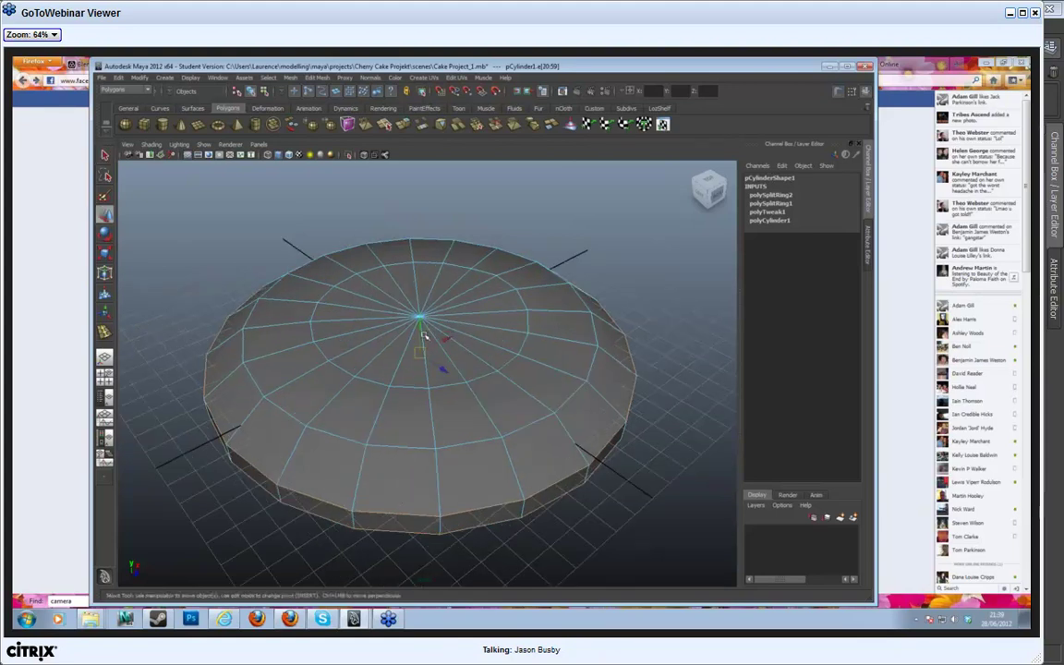
scroll(423, 334, up, 3)
drag(416, 318, 416, 235)
scroll(417, 234, down, 3)
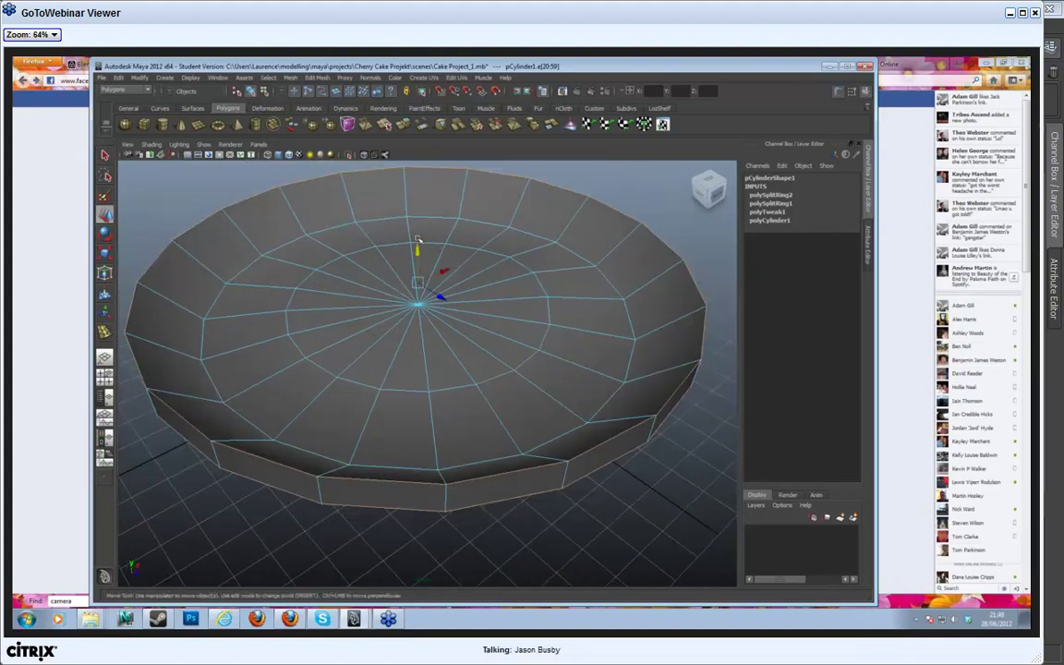
drag(417, 262, 417, 264)
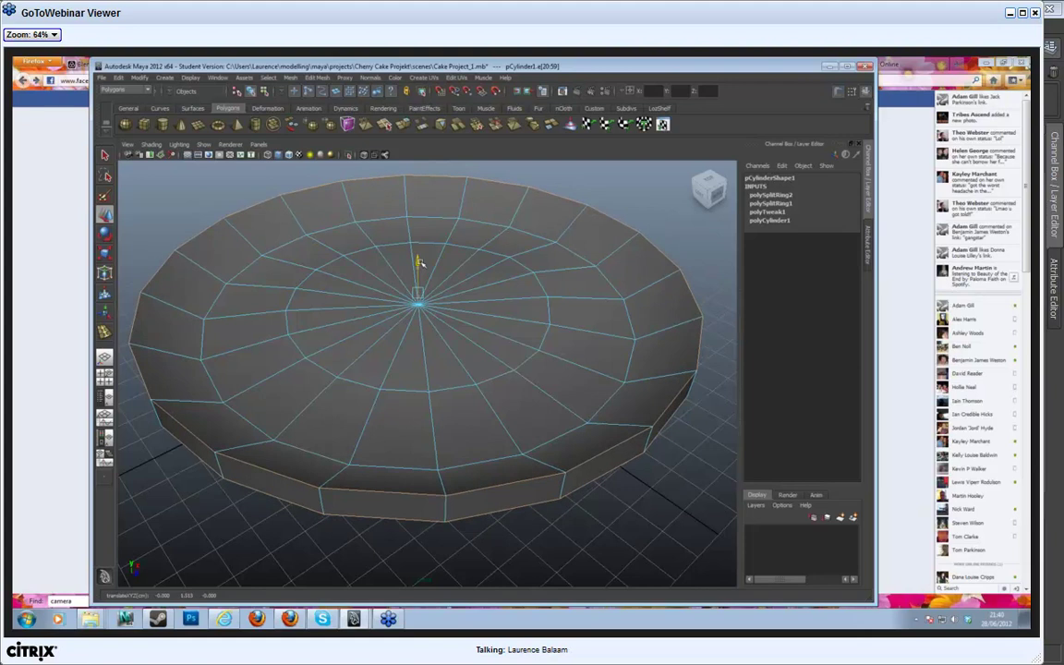
Step: Slightly enlarge the inner edge loop around the centre, then select another top loop
double_click(265, 421)
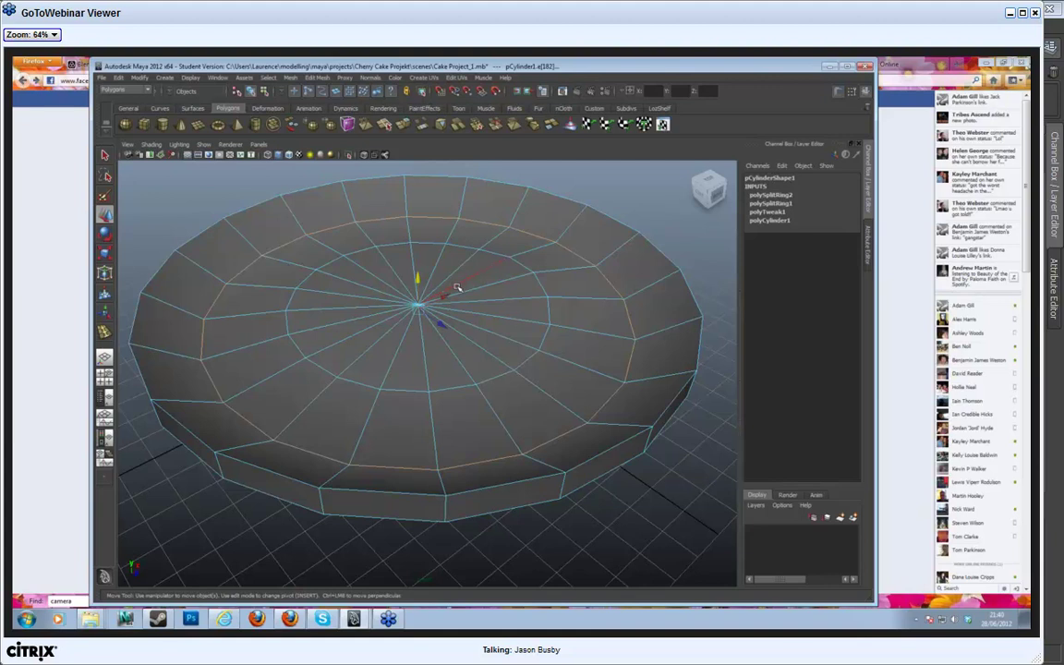
key(r)
click(368, 389)
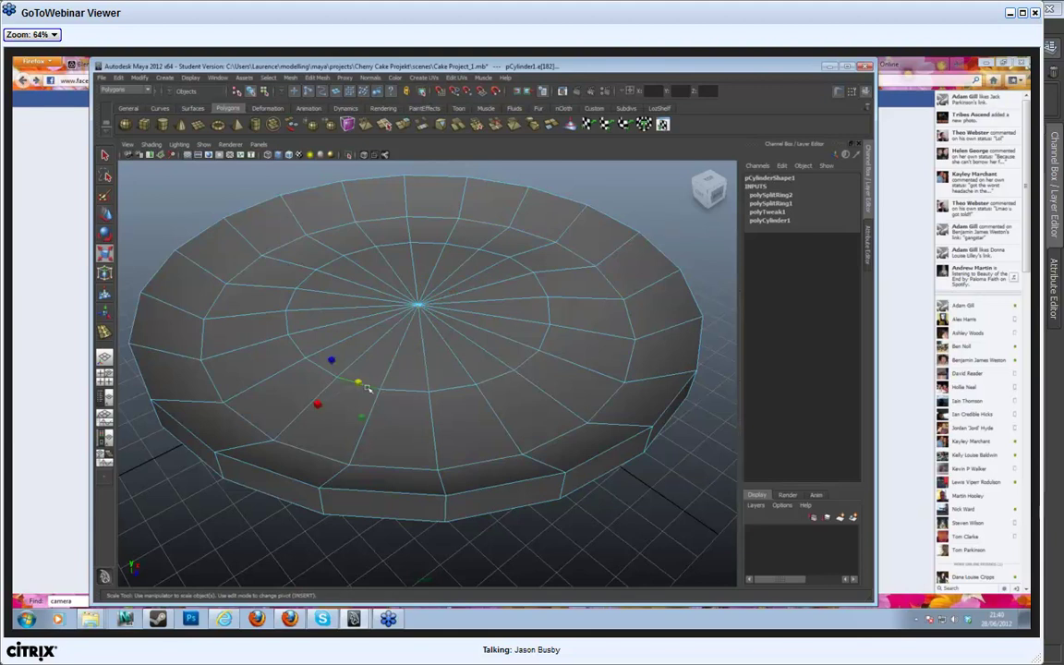
double_click(368, 389)
click(419, 309)
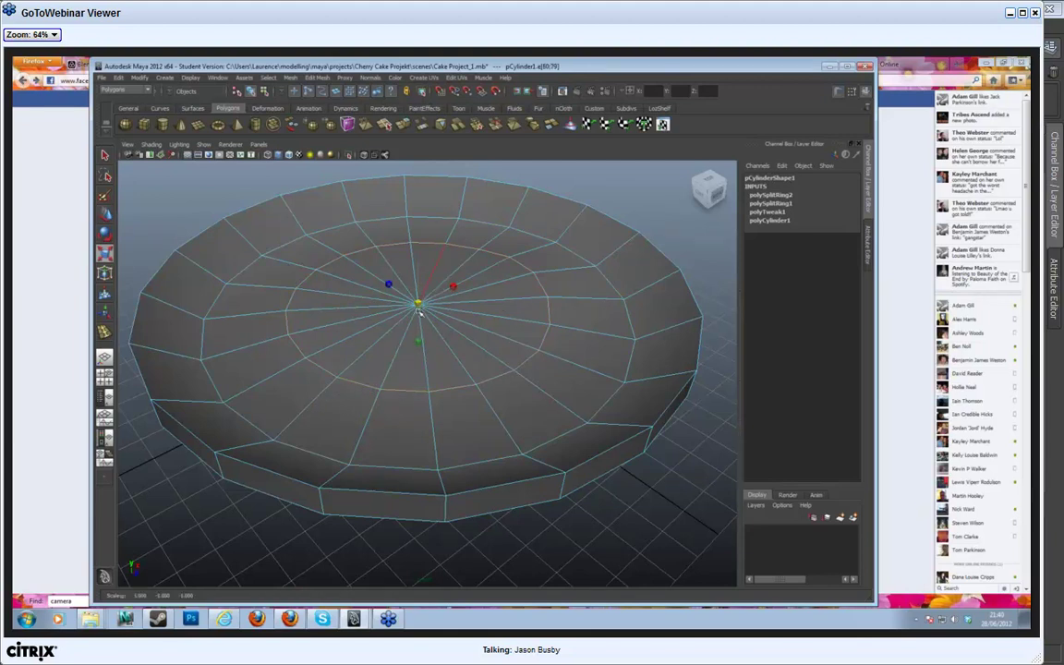
drag(418, 312, 280, 297)
double_click(198, 264)
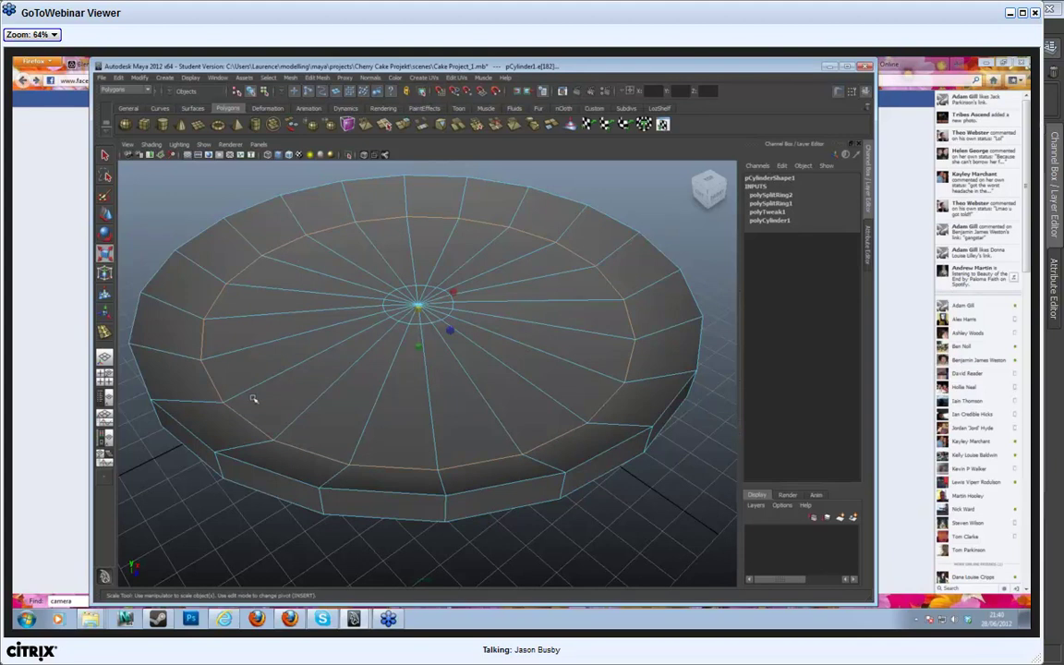
shift+right_click(324, 352)
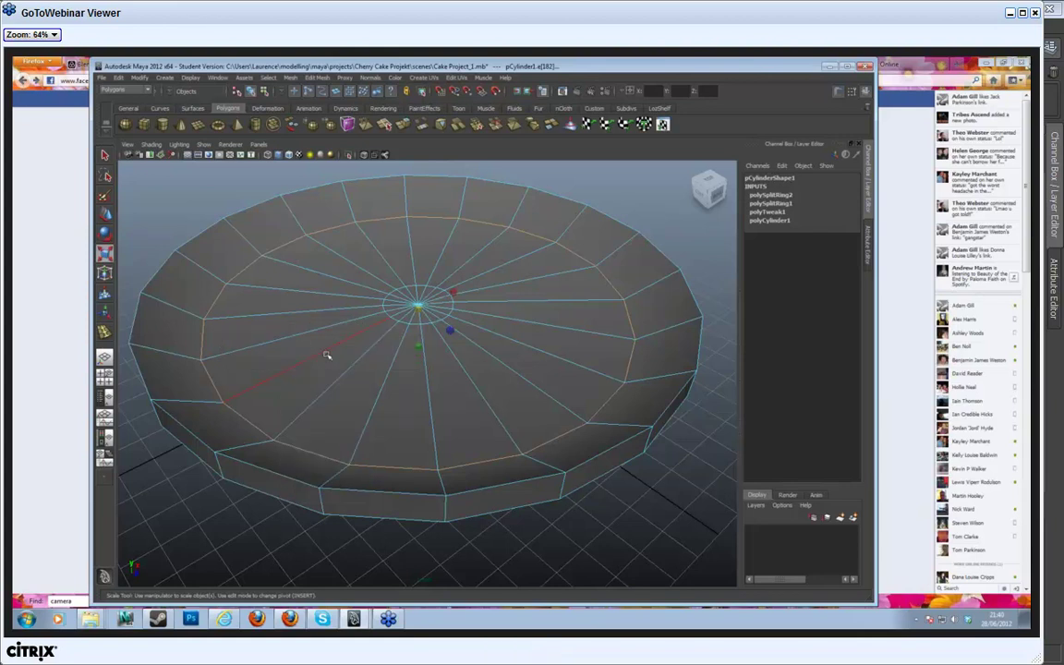
Step: Insert an extra edge loop on the cylinder top, then undo it and restore the edge selection
key(F8)
shift+right_drag(291, 333, 222, 310)
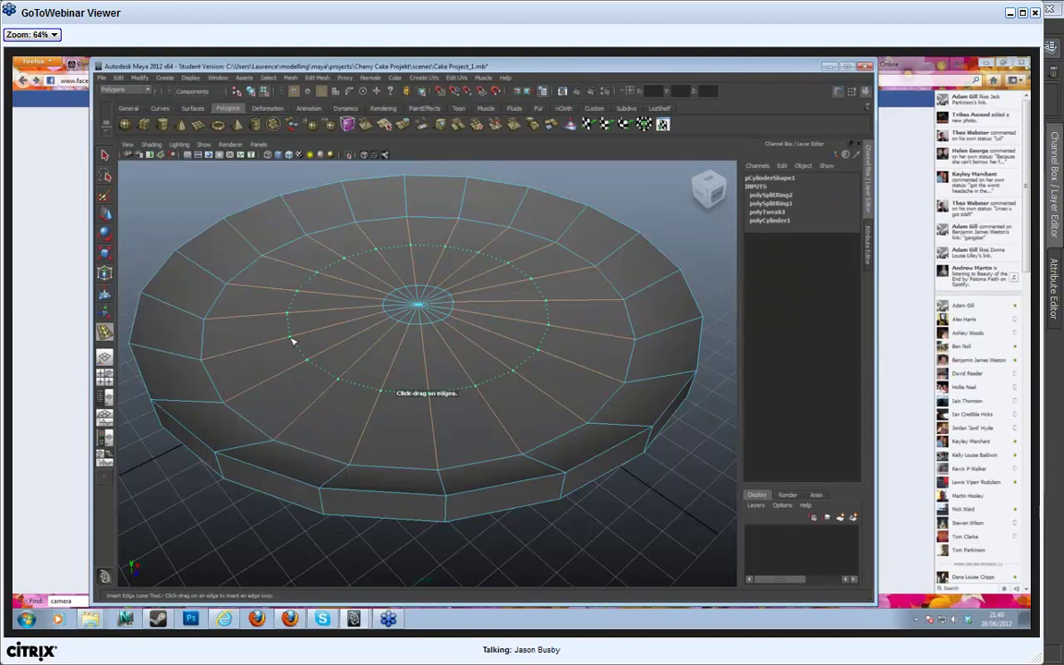
drag(292, 342, 297, 344)
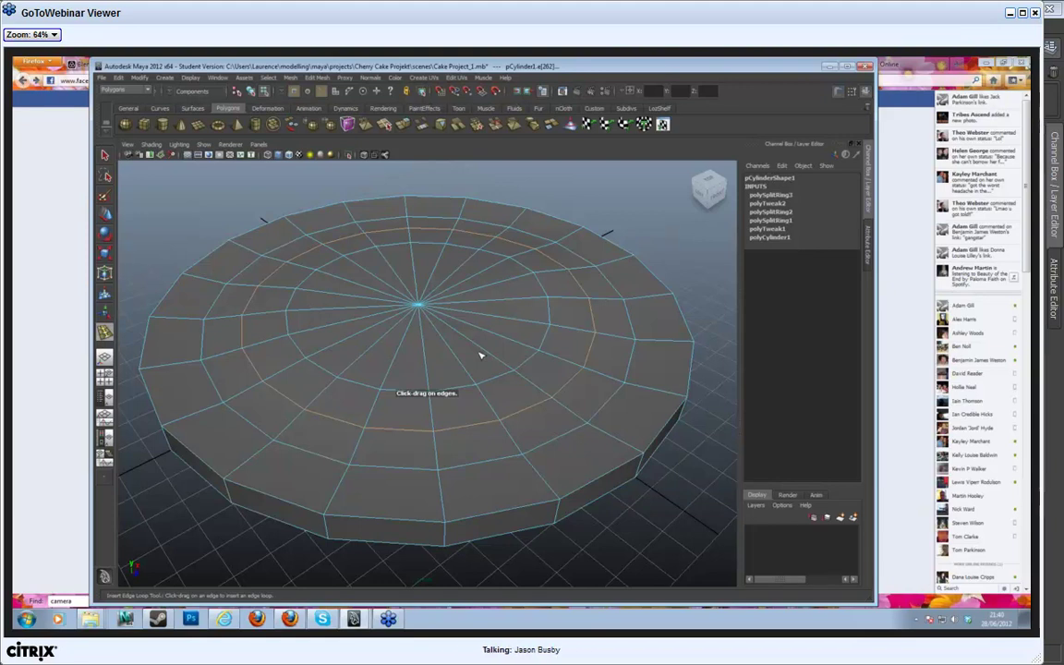
key(ctrl+z)
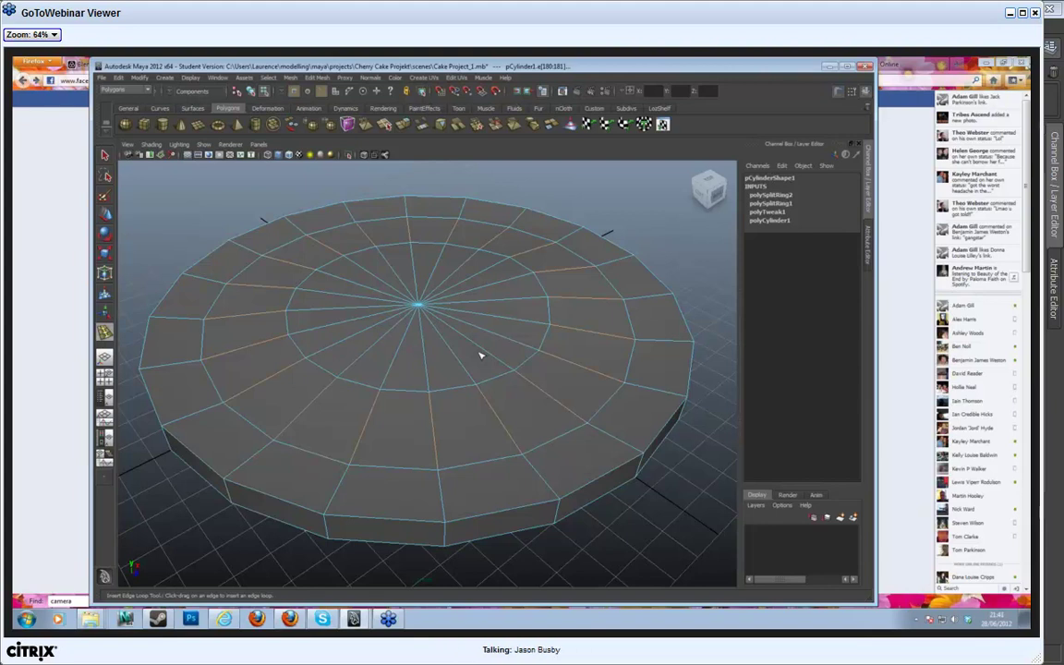
click(430, 378)
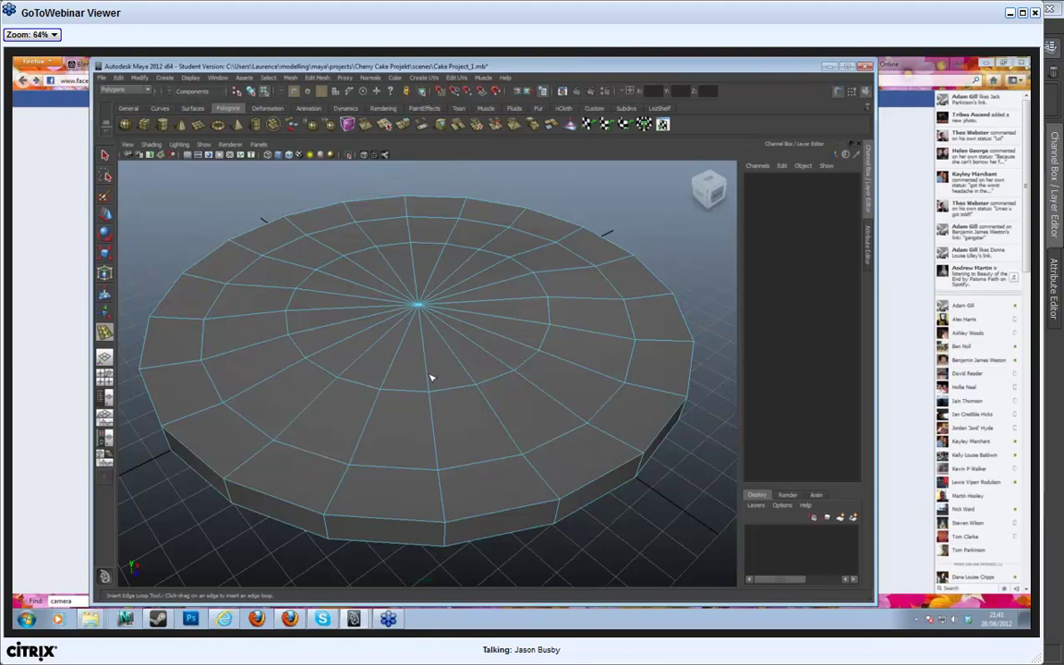
key(F8)
key(ctrl+z)
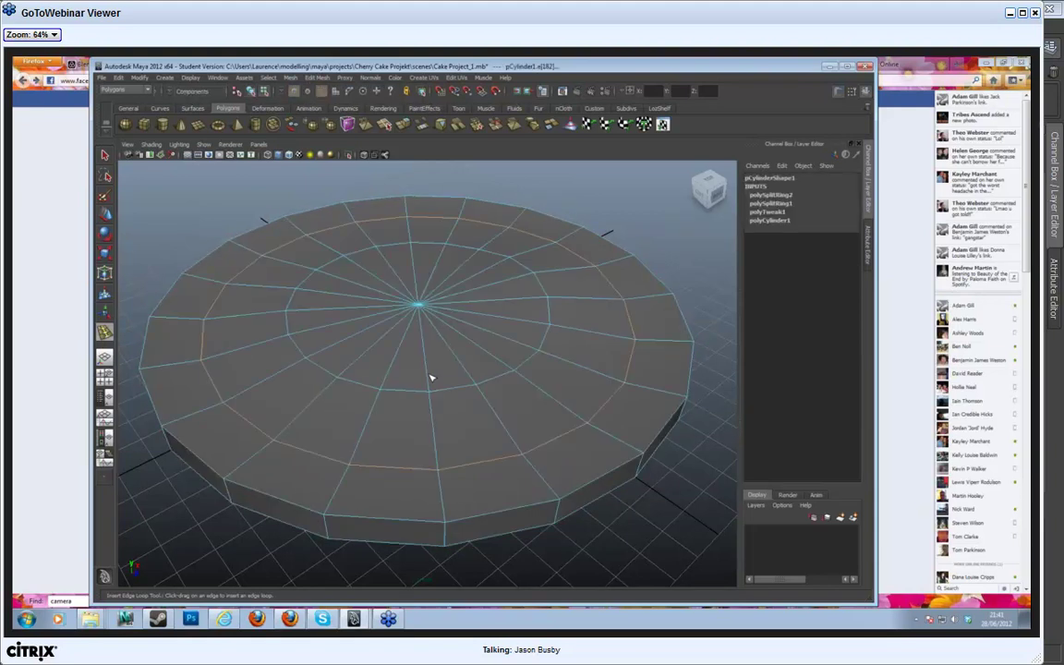
Step: Delete the top ring's edge loop so the centre sinks, then tumble to inspect the cake
double_click(430, 378)
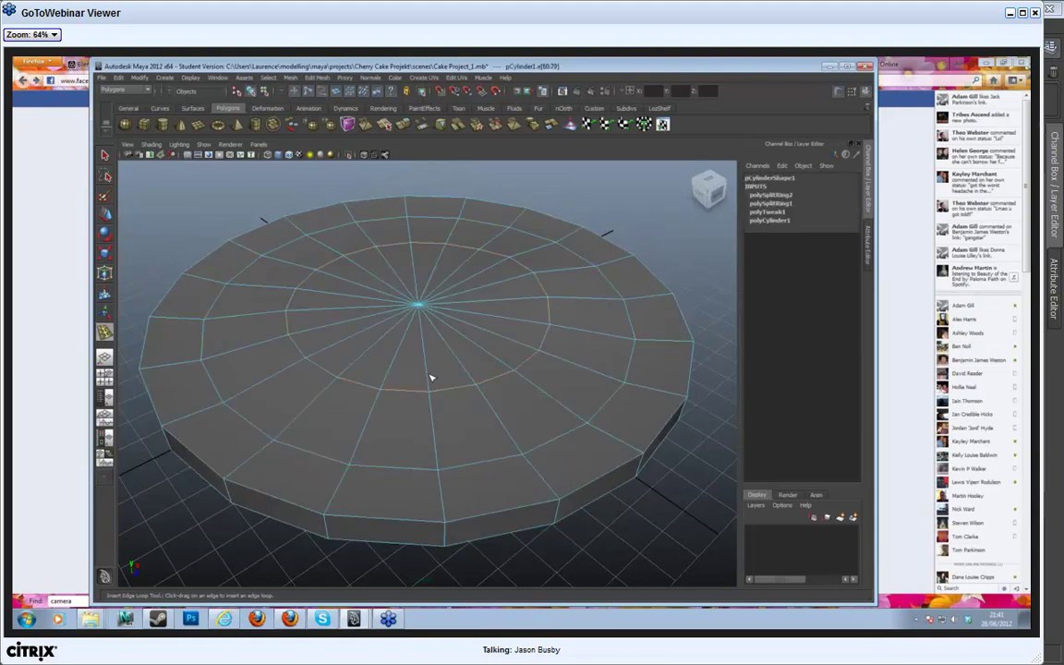
key(Delete)
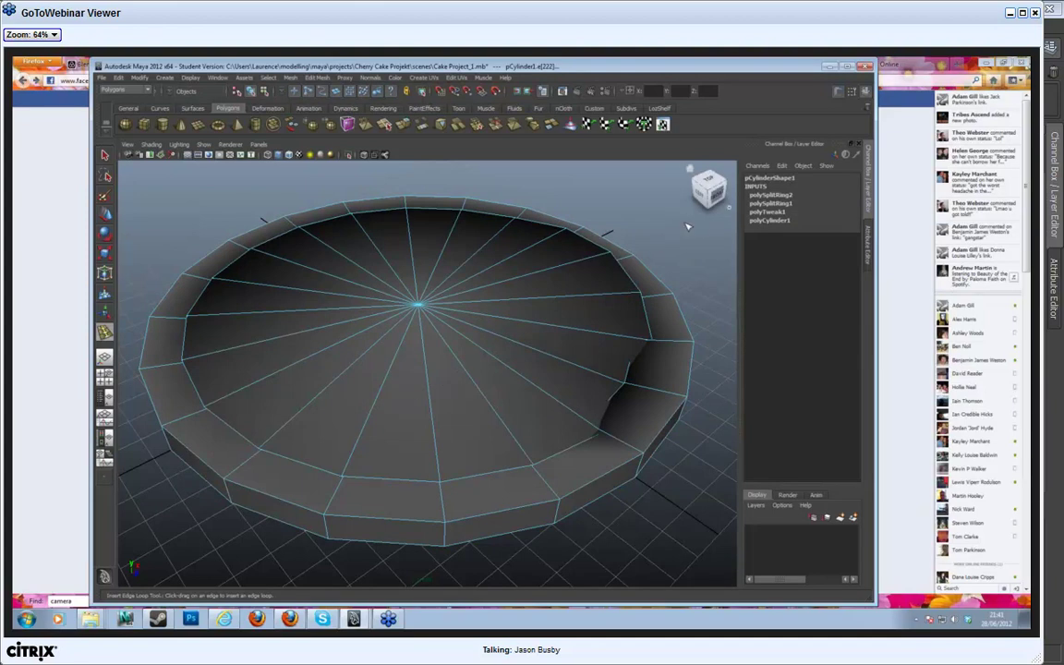
click(614, 217)
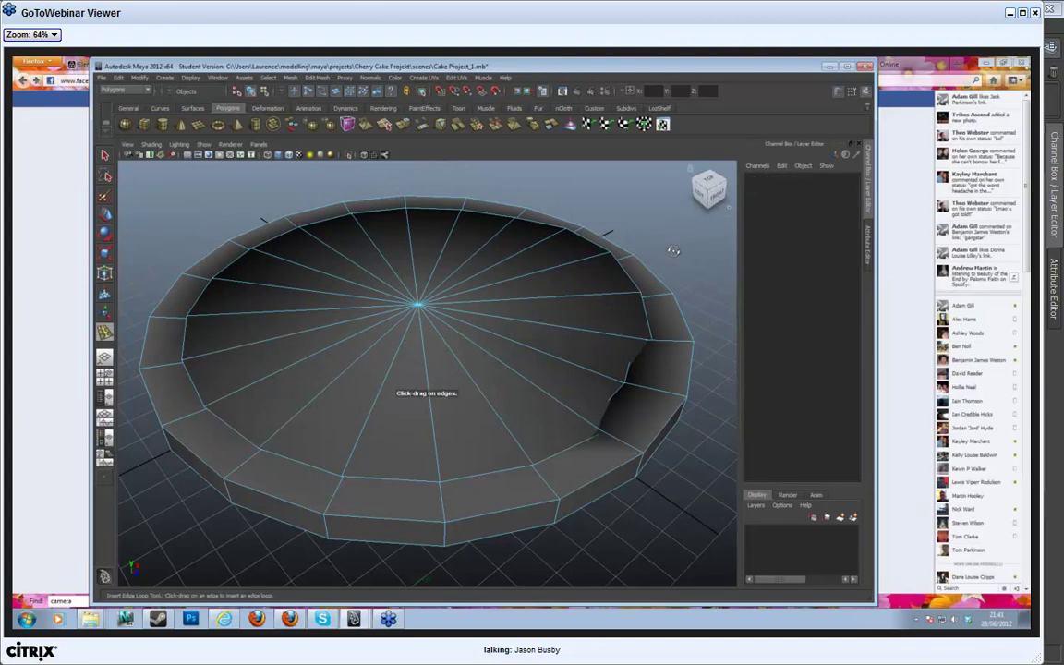
alt+drag(673, 250, 650, 243)
click(430, 375)
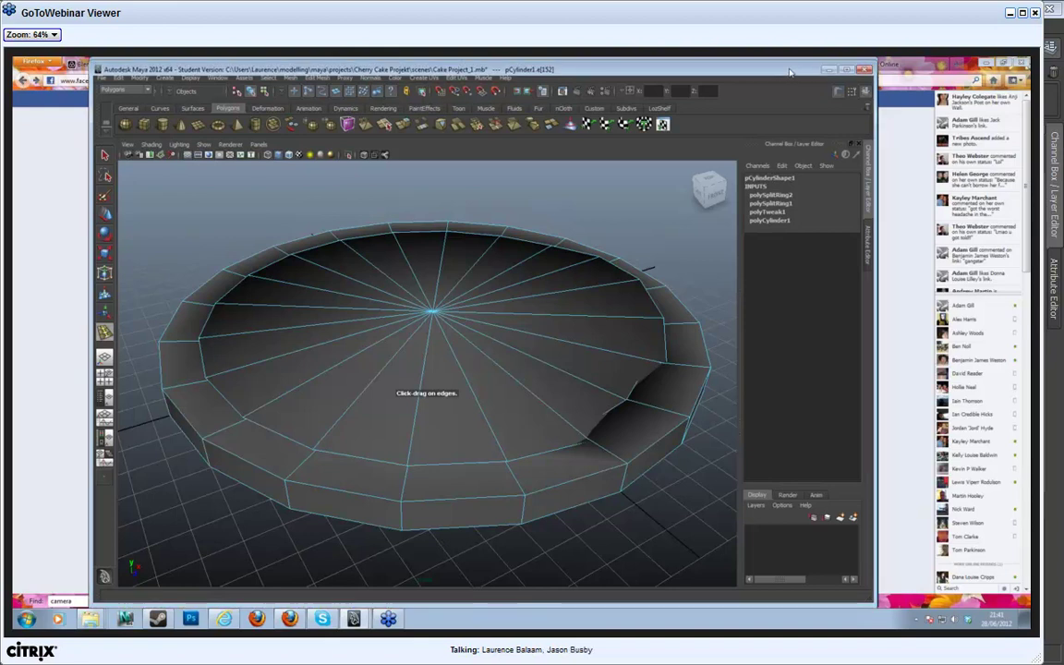
drag(790, 73, 788, 76)
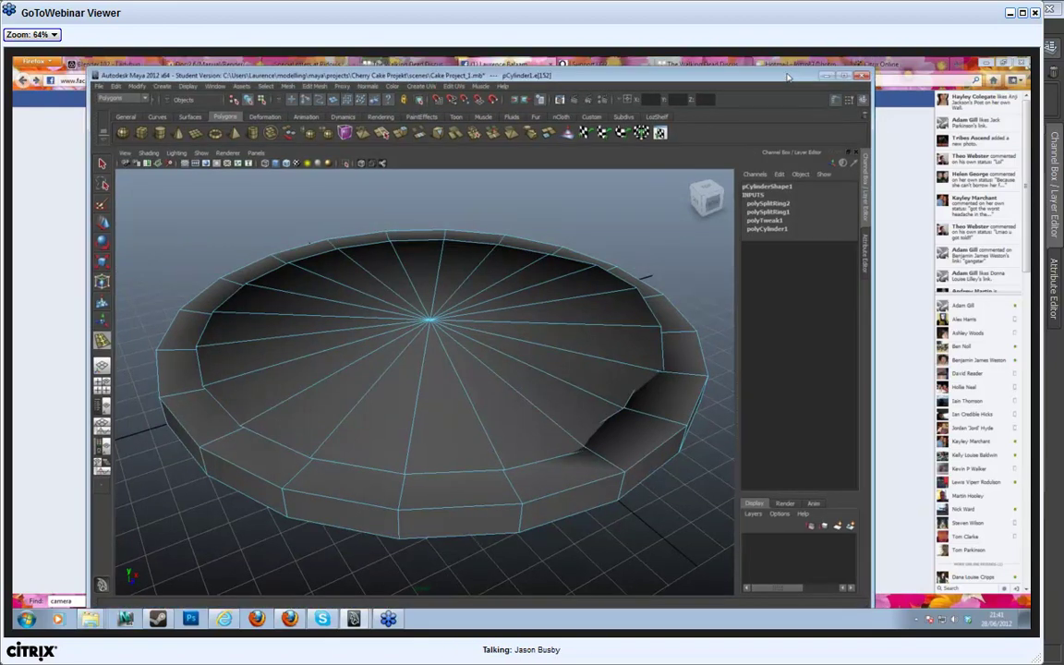
Step: Close Maya without saving the cake scene and bring up the presenter change prompt
click(861, 75)
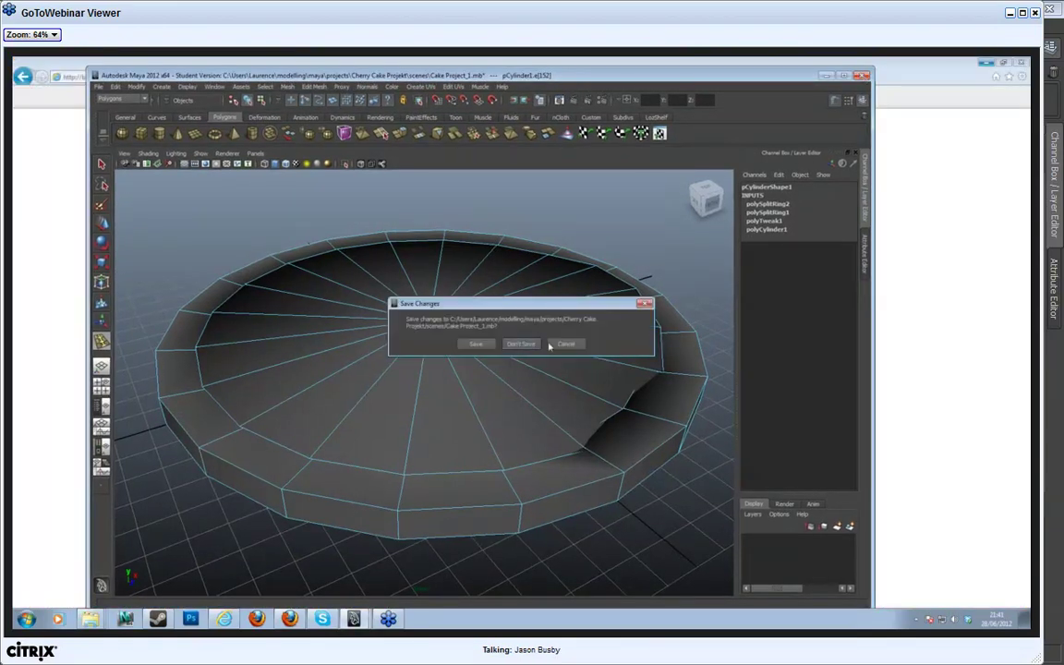
click(532, 344)
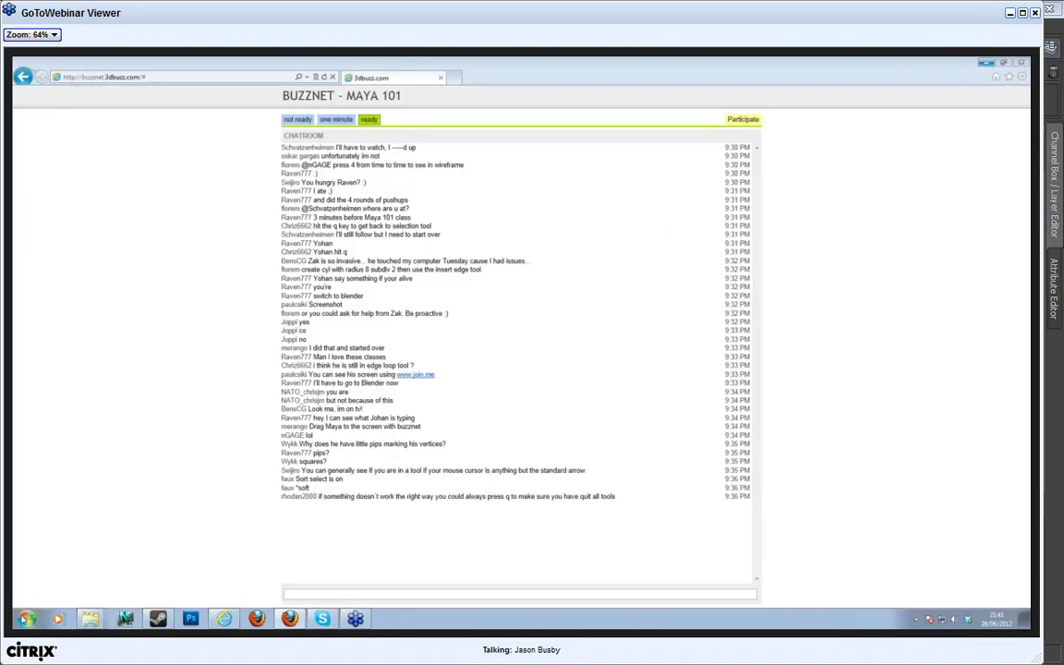
click(25, 619)
click(65, 514)
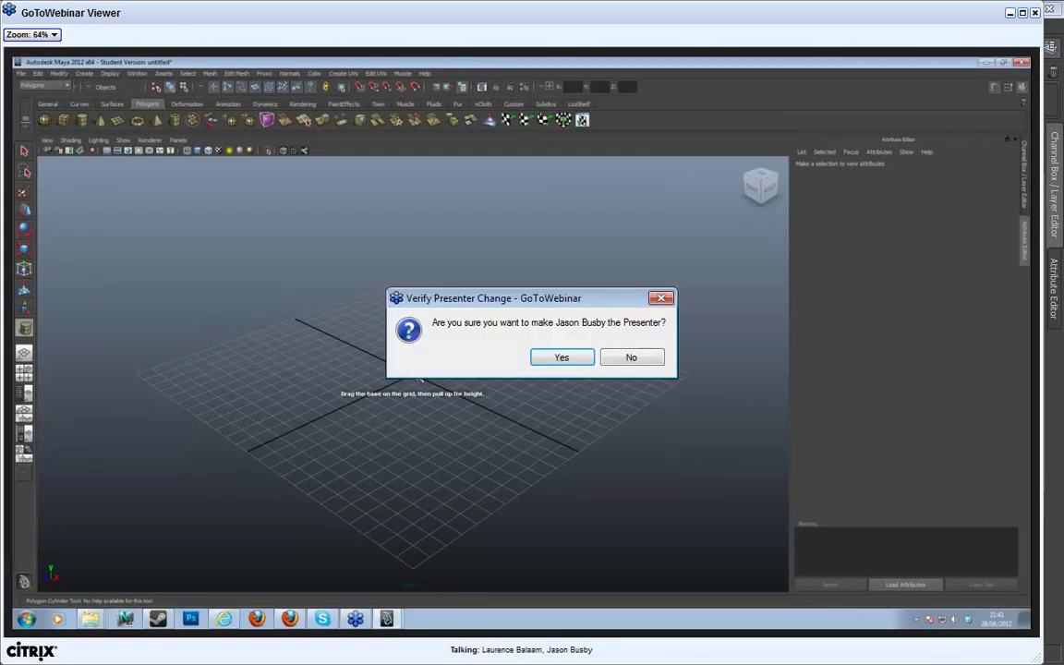
Step: Share this Maya screen and paint-select only the central circle of faces on the cake top
click(563, 358)
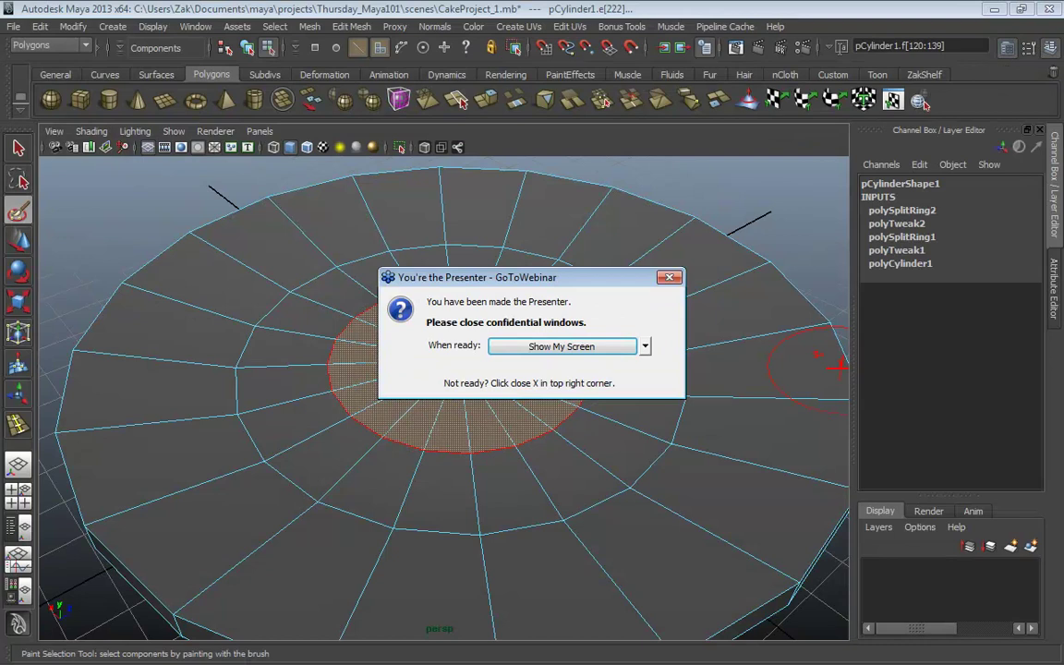
click(594, 350)
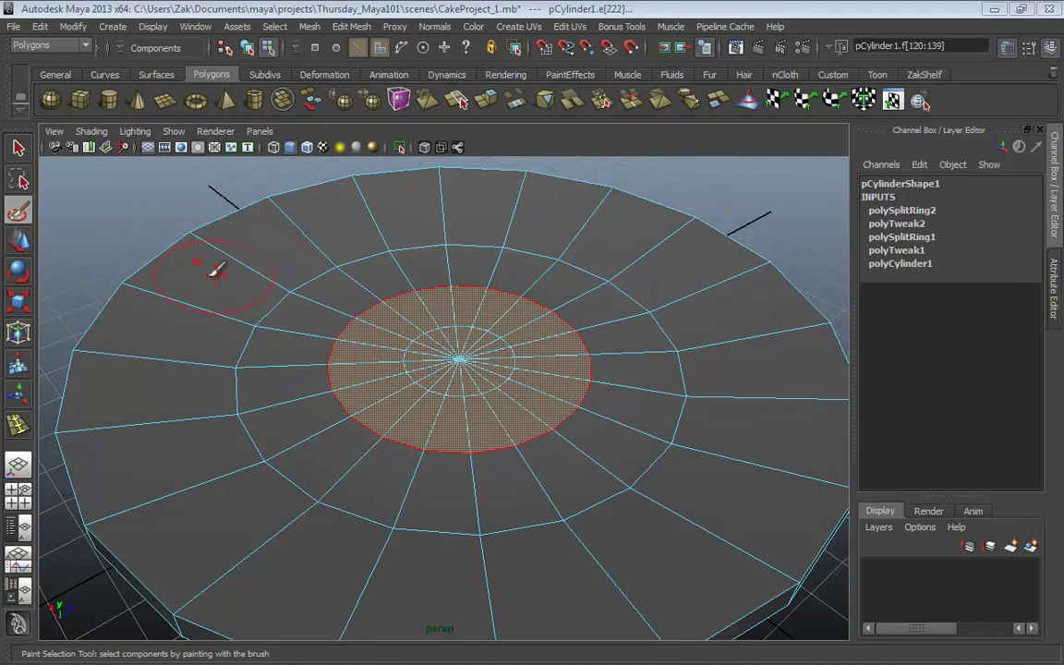
click(17, 214)
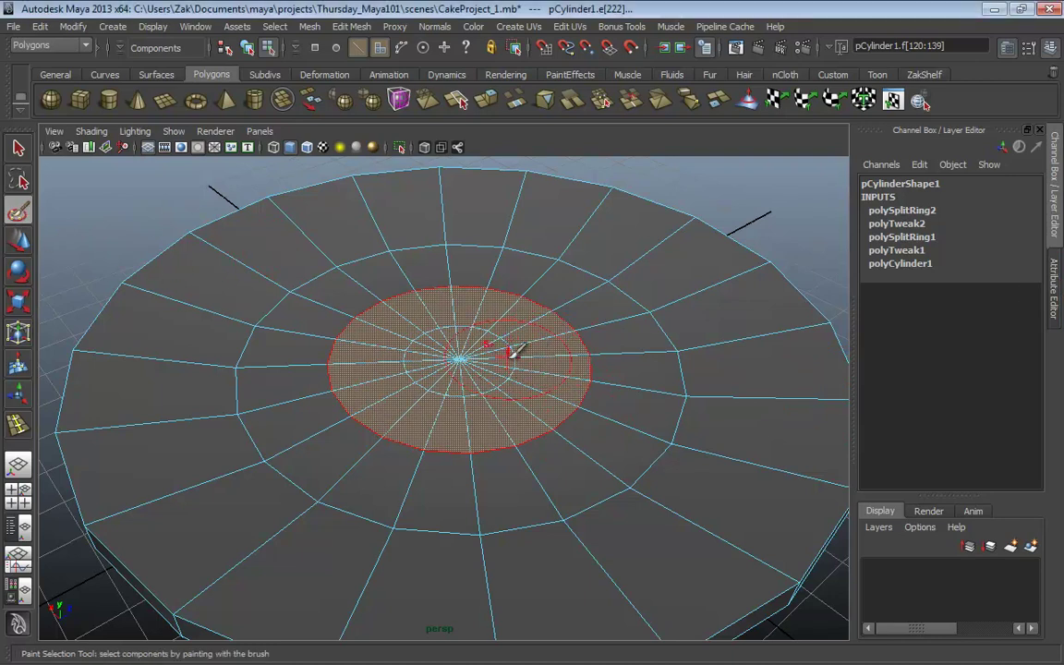
mouse_move(506, 465)
mouse_down()
mouse_move(540, 490)
mouse_move(625, 291)
mouse_move(617, 447)
mouse_up()
key(ctrl+z)
right_click(518, 375)
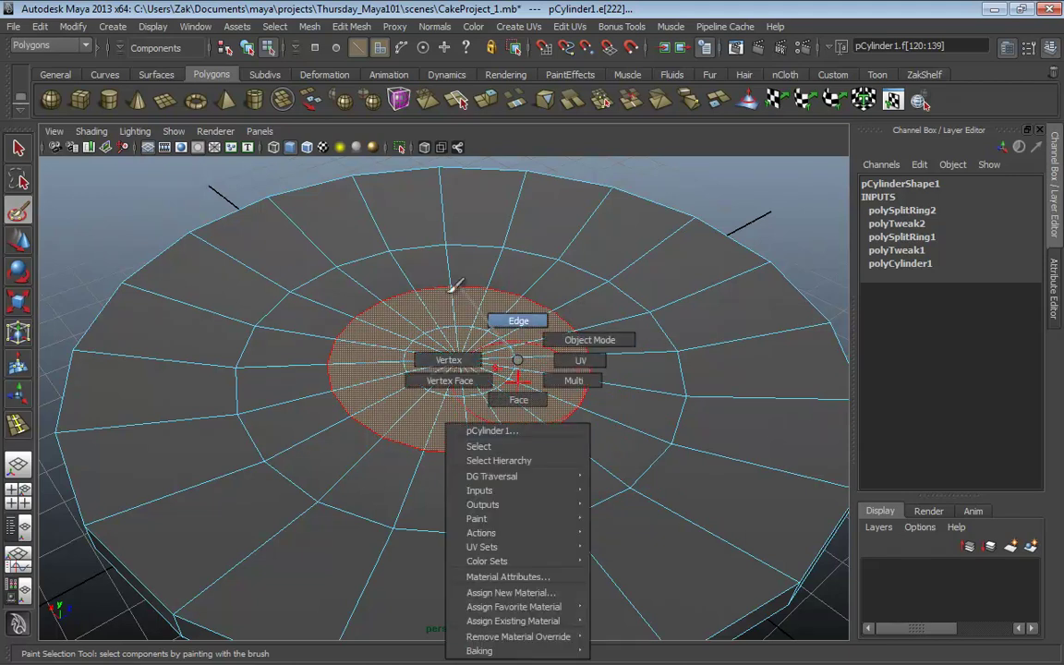
click(520, 399)
mouse_move(598, 463)
mouse_down()
mouse_move(625, 365)
mouse_move(603, 311)
mouse_move(537, 265)
mouse_move(427, 264)
mouse_move(356, 295)
mouse_move(296, 360)
mouse_move(295, 435)
mouse_move(503, 503)
mouse_move(538, 496)
mouse_move(570, 485)
mouse_move(567, 473)
mouse_move(466, 492)
mouse_move(315, 464)
mouse_move(270, 409)
mouse_move(281, 323)
mouse_move(327, 289)
mouse_move(456, 265)
mouse_move(548, 270)
mouse_move(640, 365)
mouse_move(621, 471)
mouse_move(673, 392)
mouse_up()
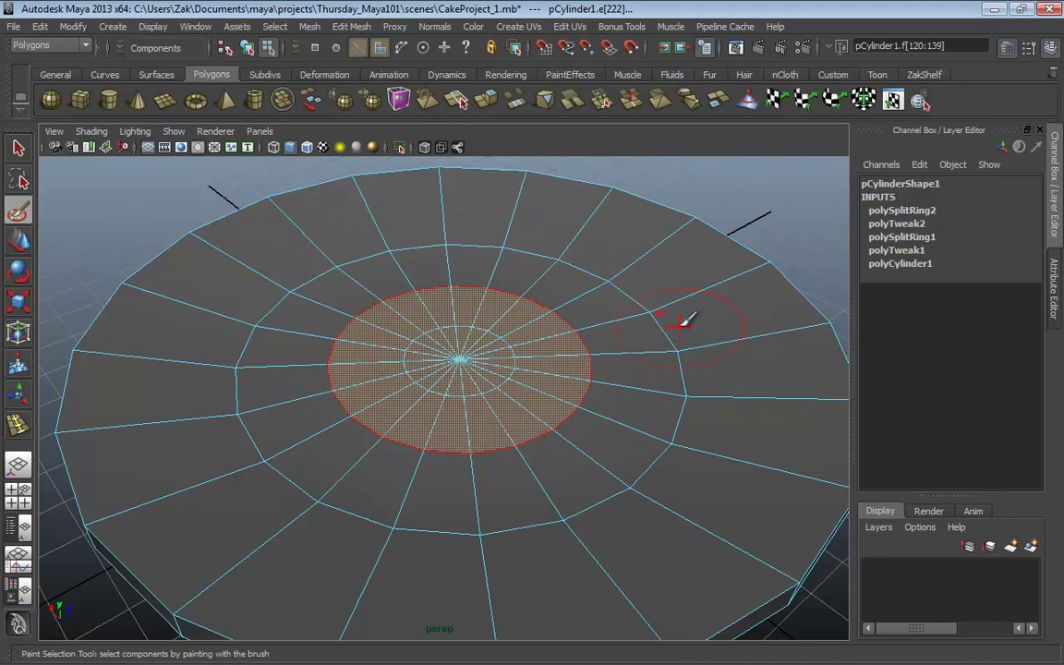
Step: Turn on face-centre display in the polygon preferences and save them
click(196, 27)
mouse_move(207, 113)
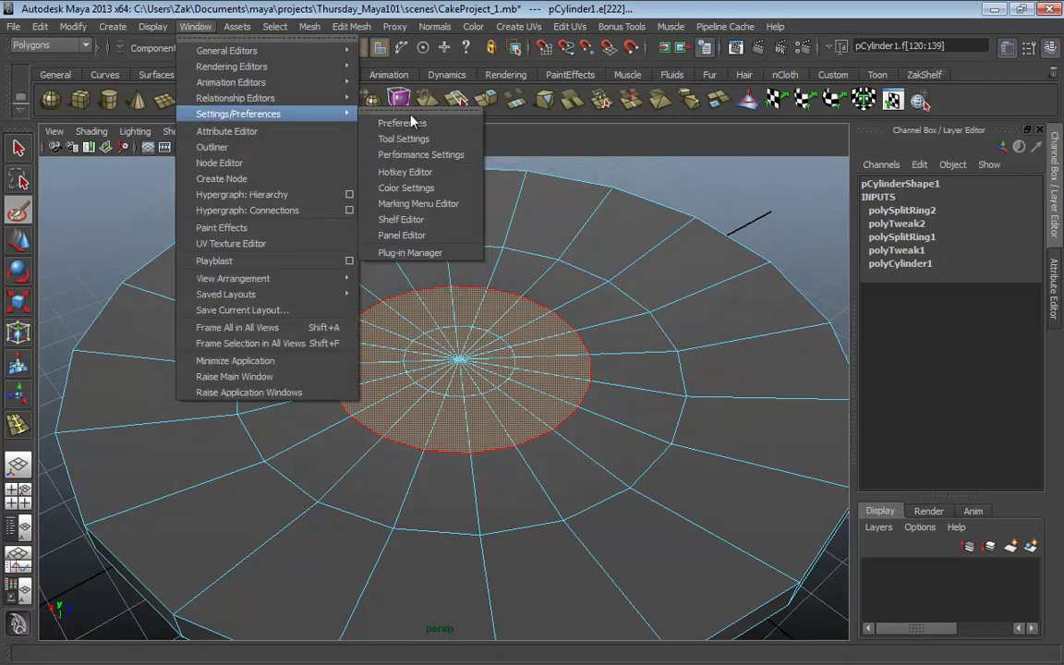
click(383, 123)
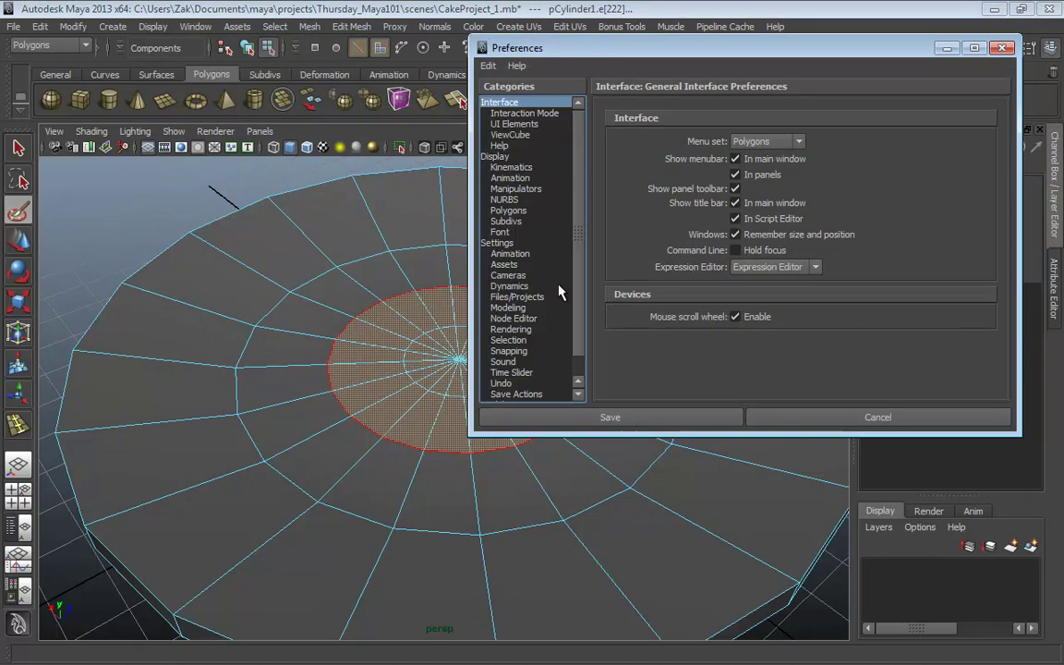
click(509, 210)
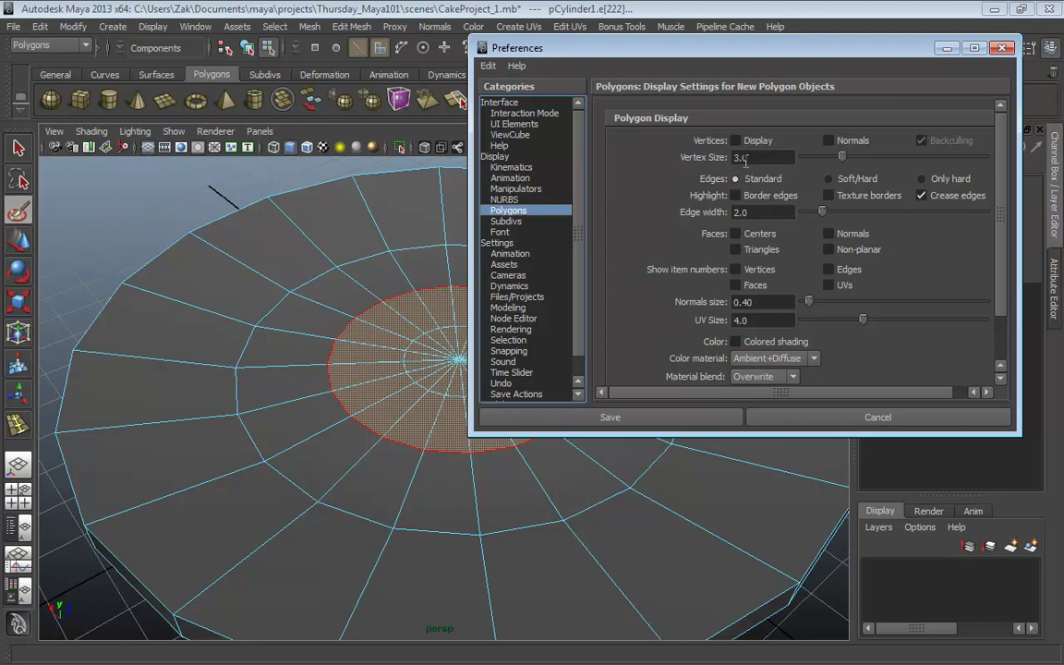
click(736, 234)
click(677, 418)
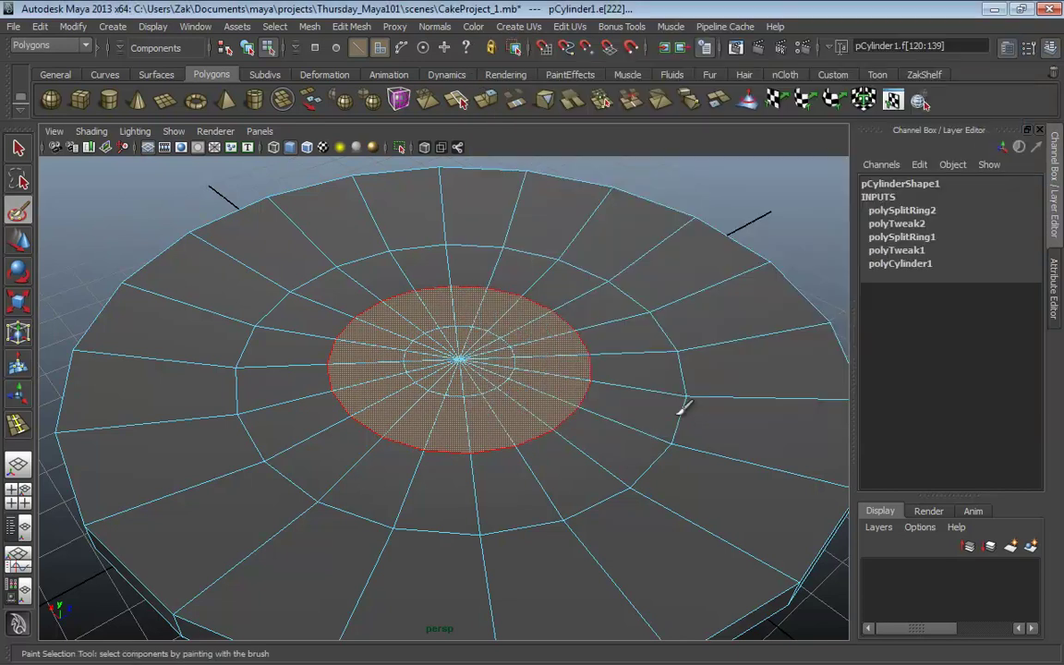
Step: Return to the Select Tool in Object mode, then choose Face selection on the cake base
key(q)
key(F8)
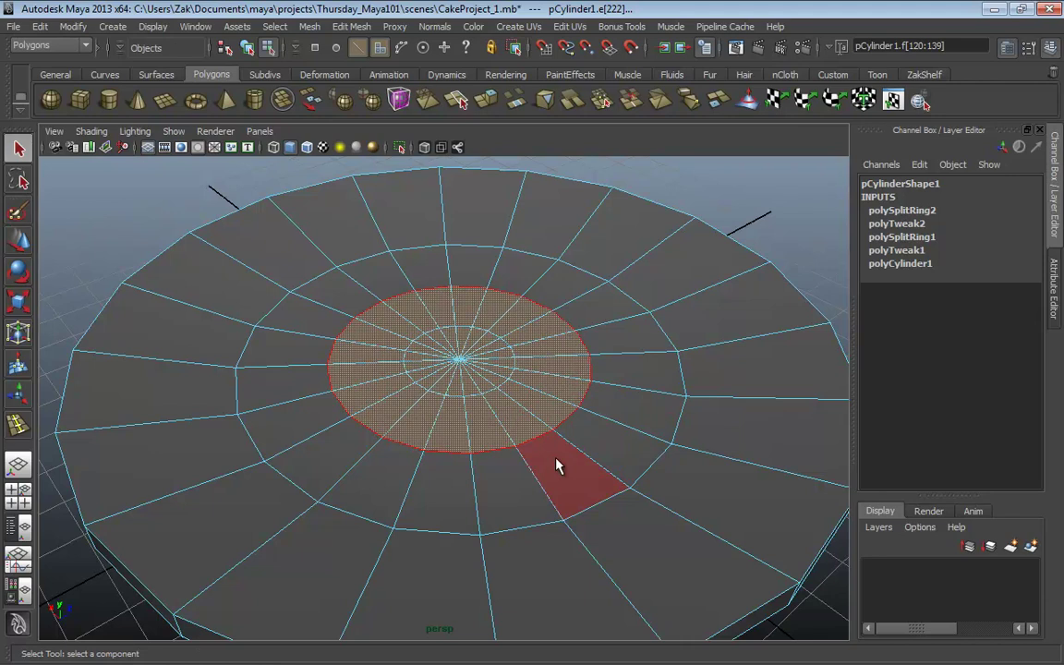
right_drag(572, 449, 574, 394)
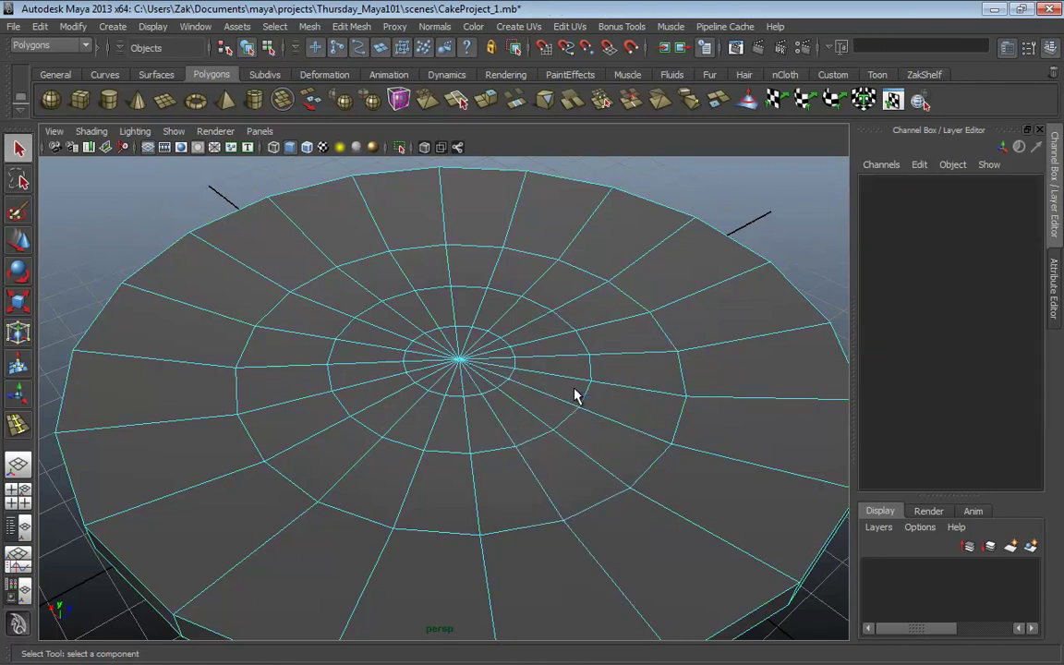
Step: Enter Face mode, then set 'Select faces with' to Center in the Selection preferences
alt+drag(575, 395, 328, 245)
click(195, 26)
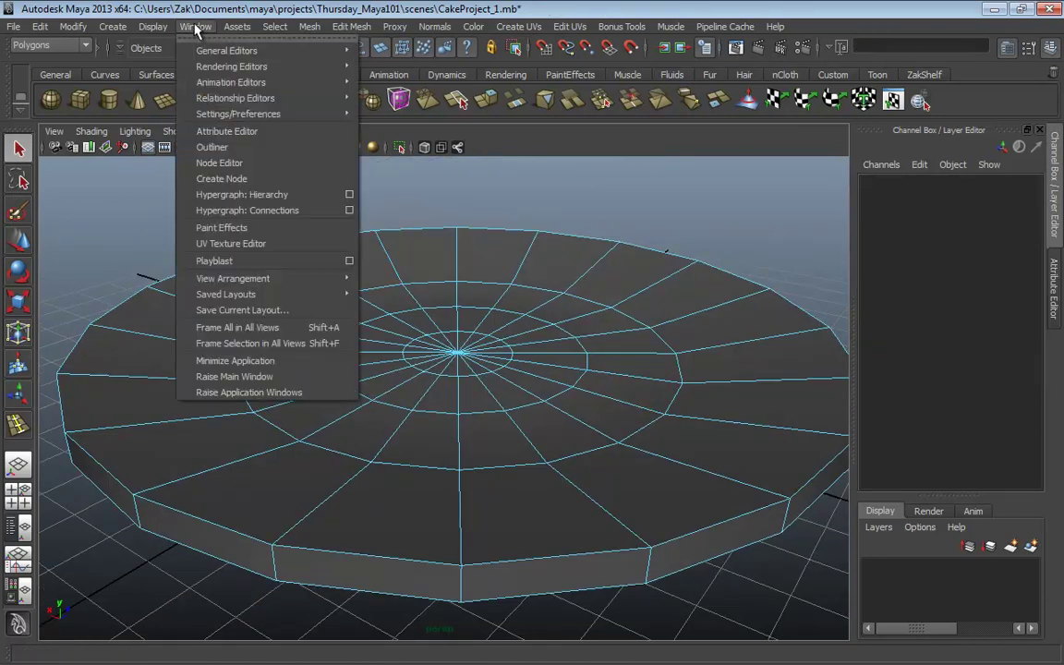
mouse_move(268, 114)
click(396, 123)
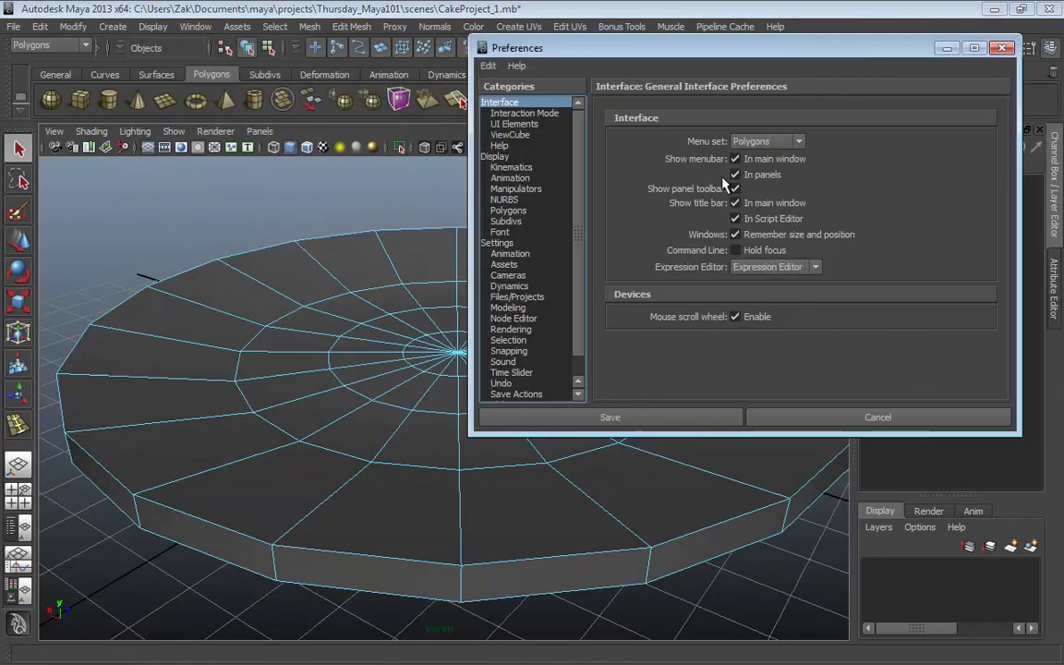
click(502, 243)
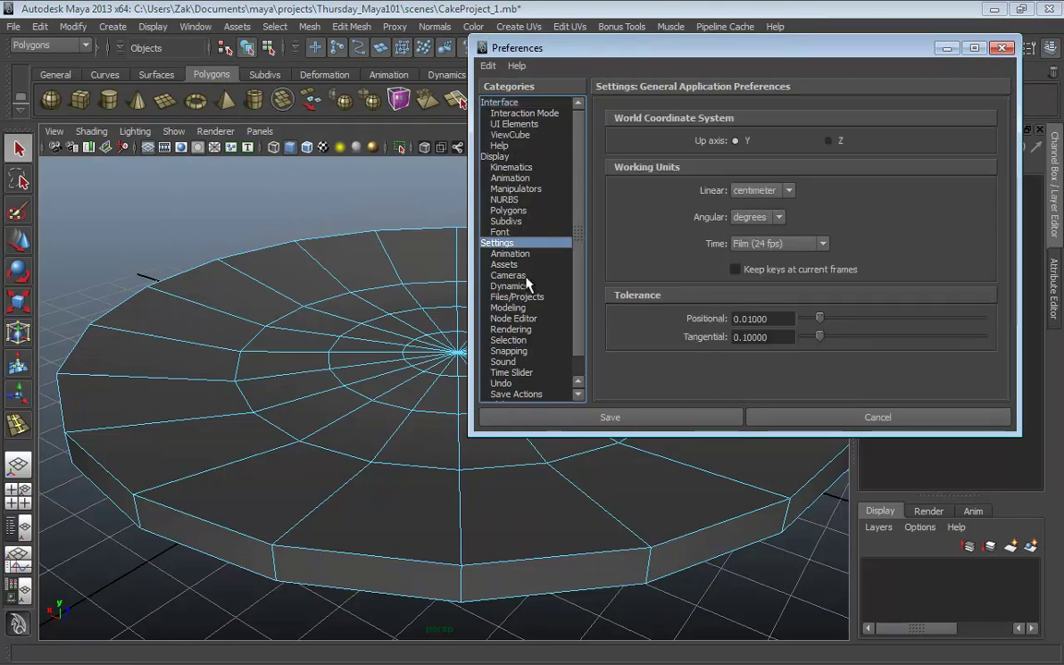
click(508, 211)
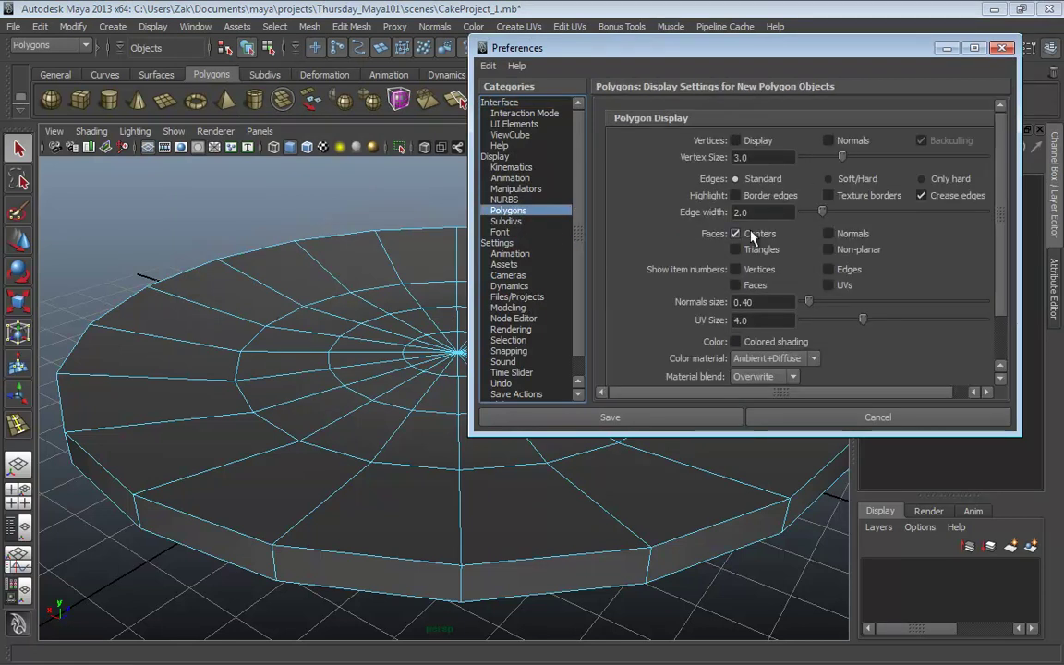
click(737, 142)
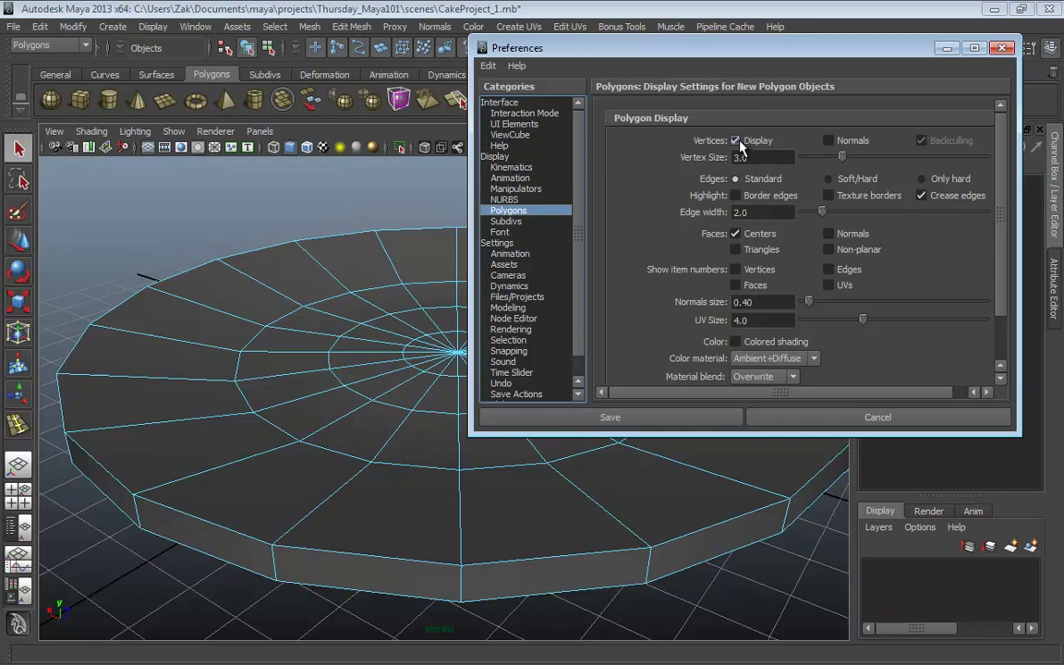
click(737, 141)
scroll(942, 243, down, 2)
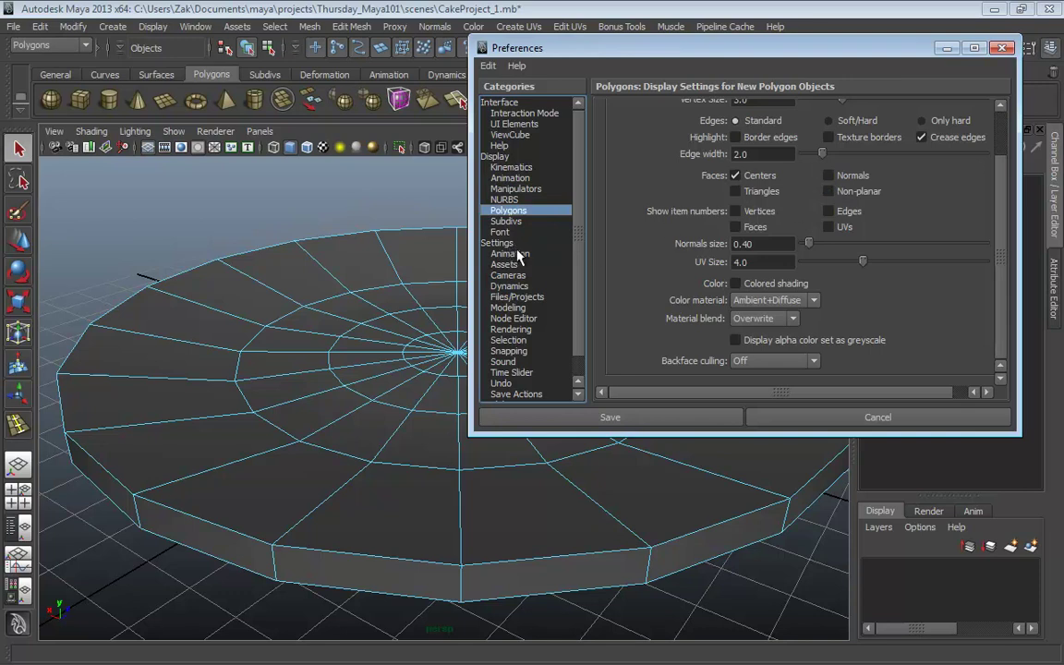
click(520, 341)
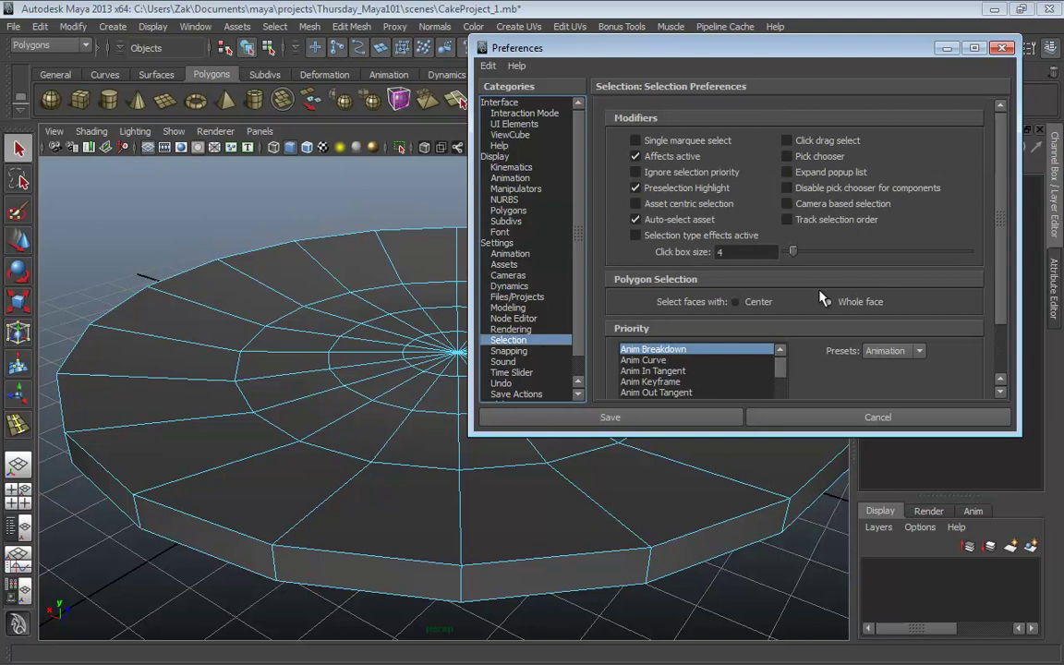
click(737, 302)
Step: Save the Center setting, then reset face selection to Whole face in preferences and save
click(611, 418)
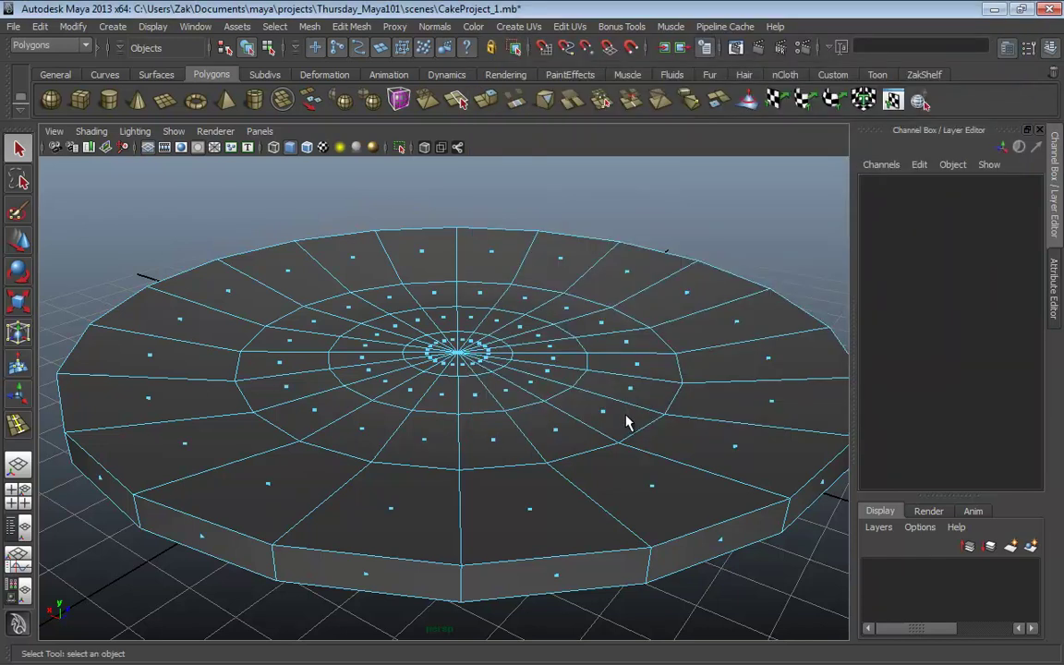
alt+drag(636, 365, 688, 368)
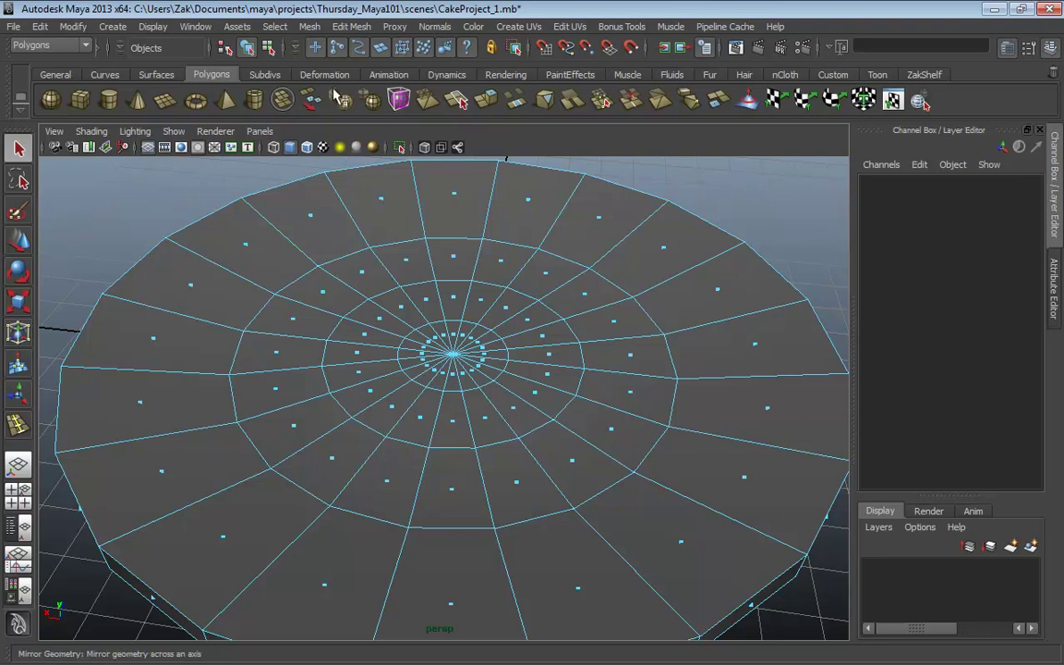
click(194, 27)
mouse_move(231, 113)
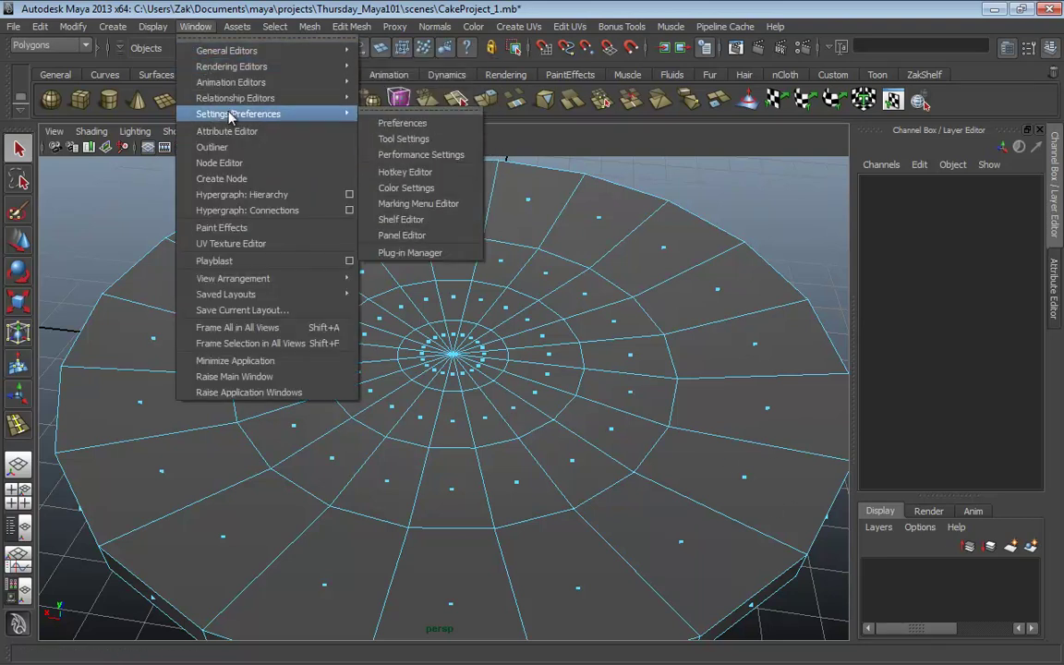
click(406, 123)
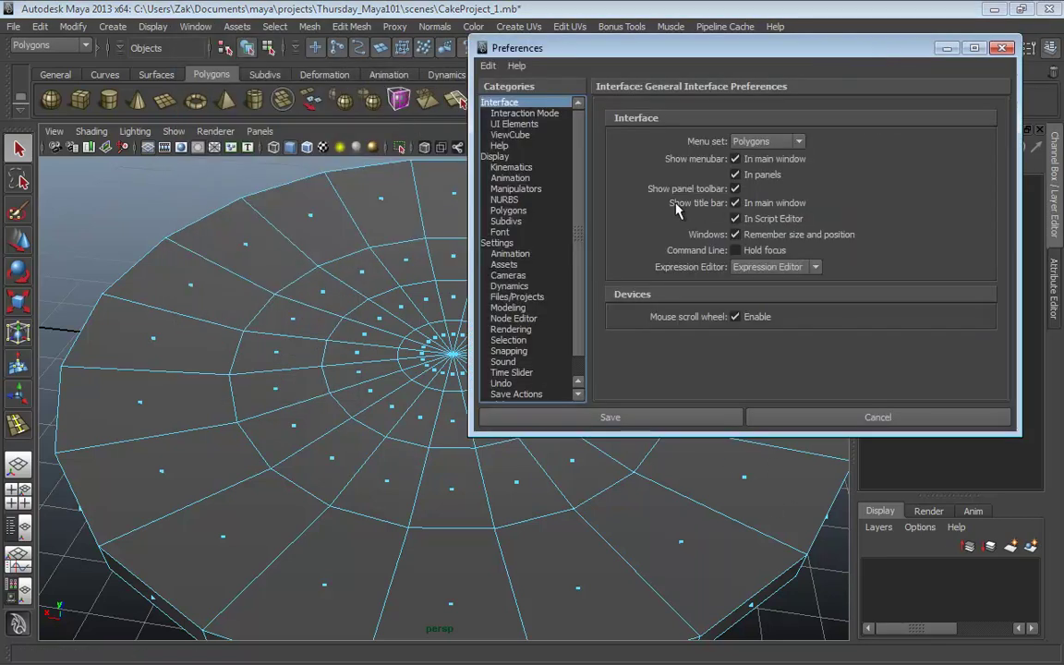
click(507, 340)
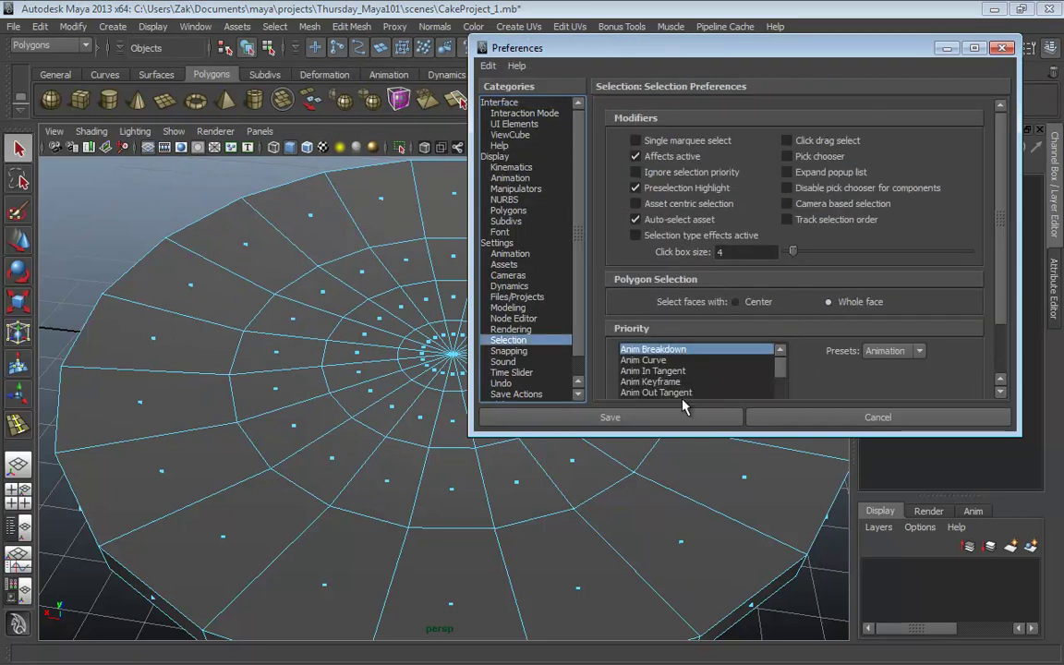
click(610, 417)
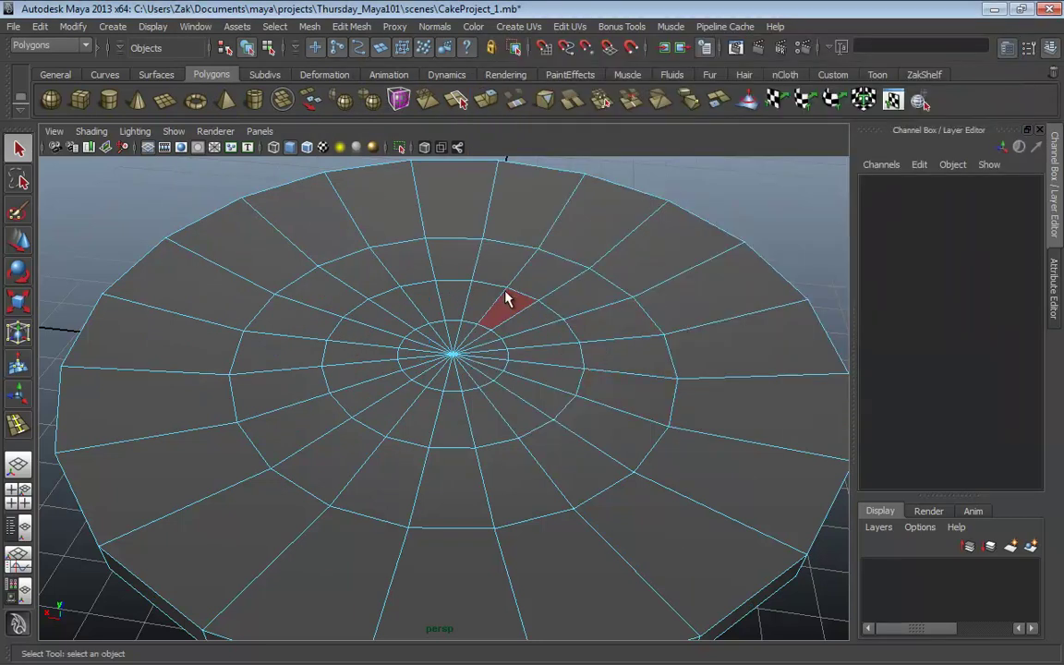
Step: Switch to Object mode and activate the Insert Edge Loop Tool on the cake base
alt+drag(506, 299, 504, 347)
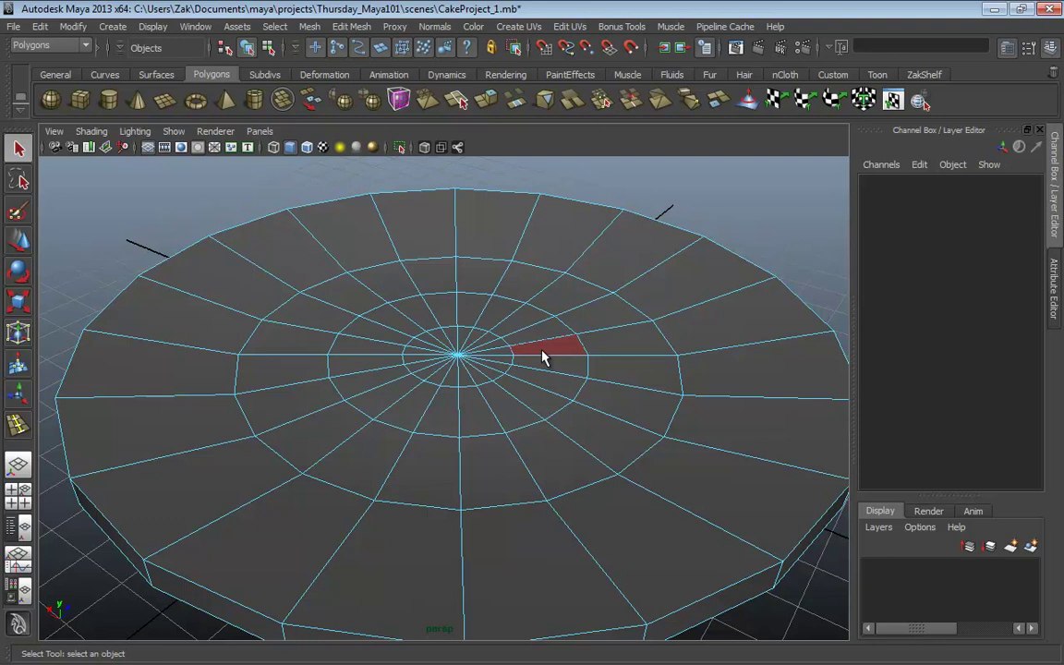
key(F8)
key(F8)
shift+right_click(509, 352)
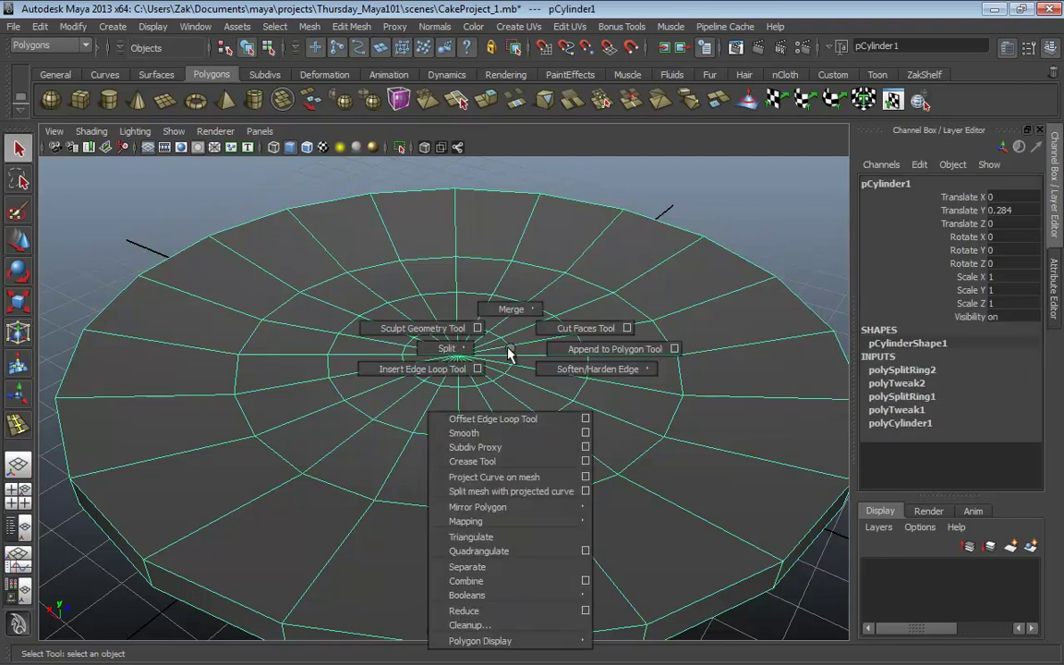
right_drag(420, 379, 509, 357)
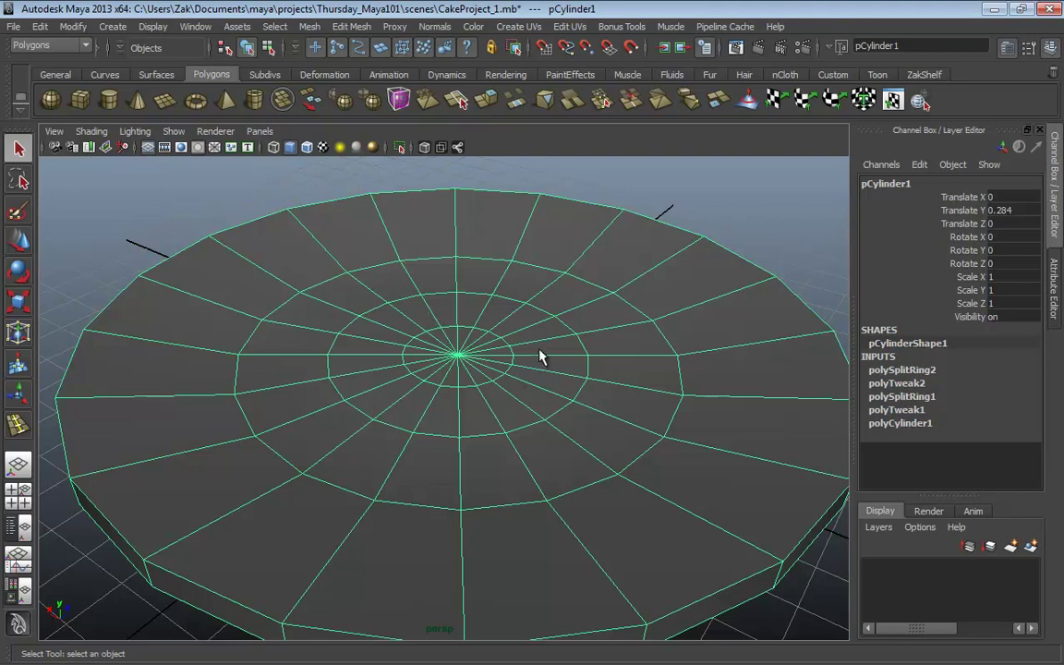
shift+right_drag(541, 352, 489, 366)
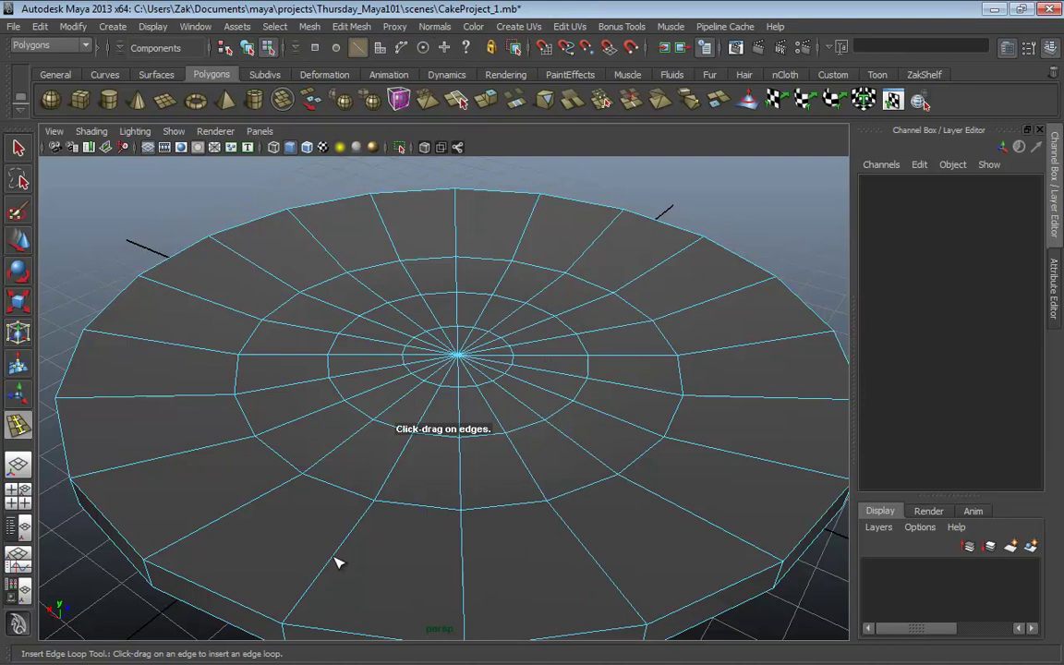
Step: Add an edge loop near the rim, undo it, preview another, then accept the presenter change
click(310, 589)
drag(310, 590, 356, 574)
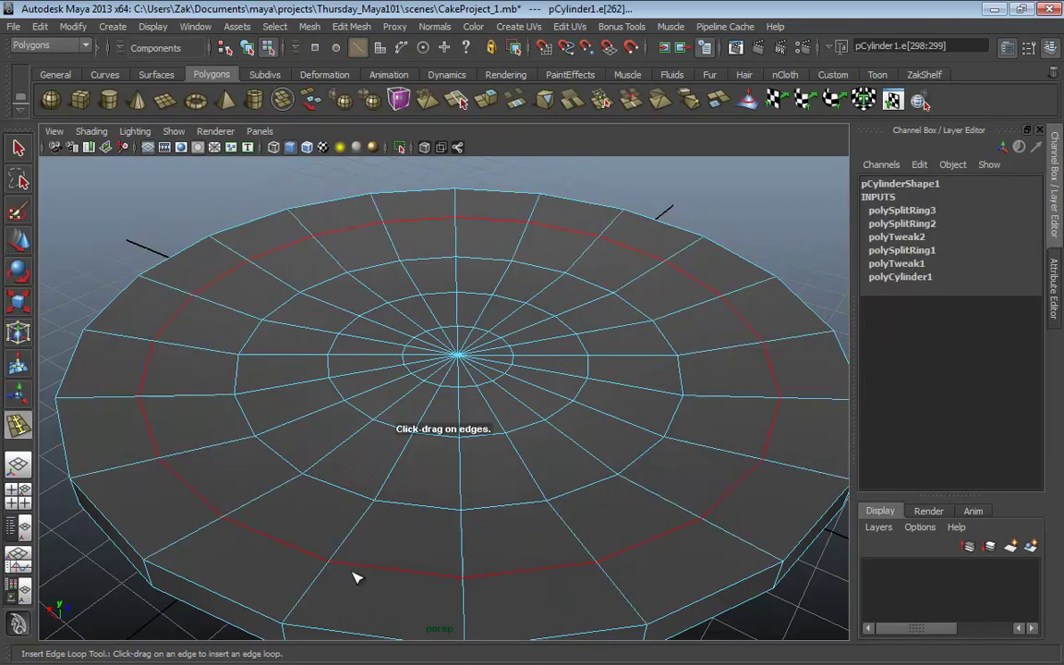
key(ctrl+z)
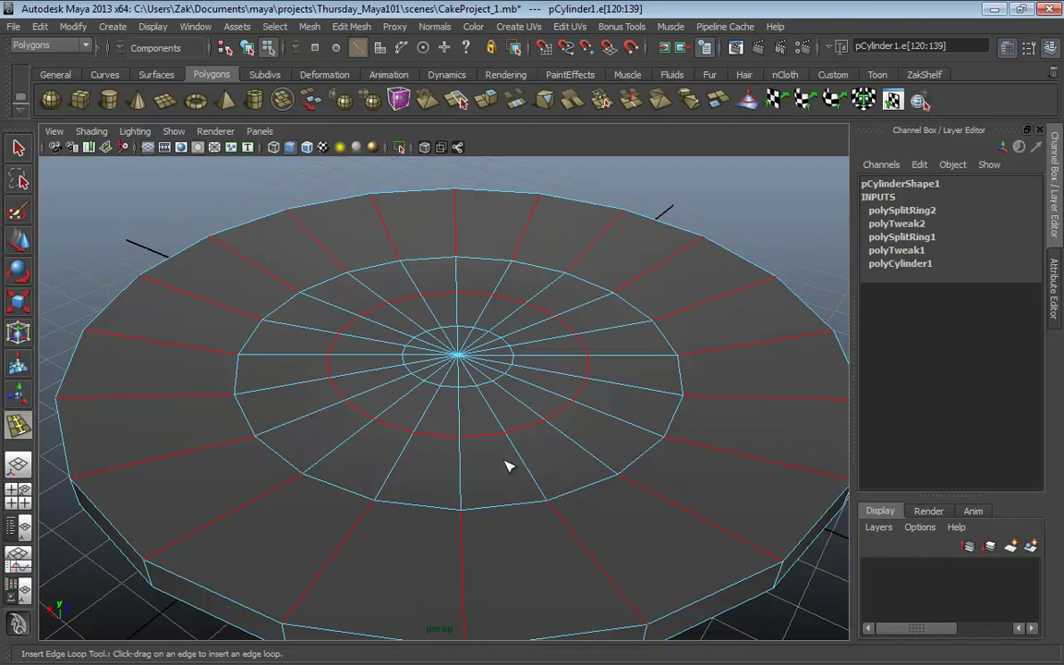
mouse_move(574, 542)
mouse_down()
mouse_move(646, 620)
mouse_move(611, 561)
mouse_move(623, 577)
mouse_move(558, 519)
mouse_move(586, 557)
mouse_move(594, 539)
mouse_up()
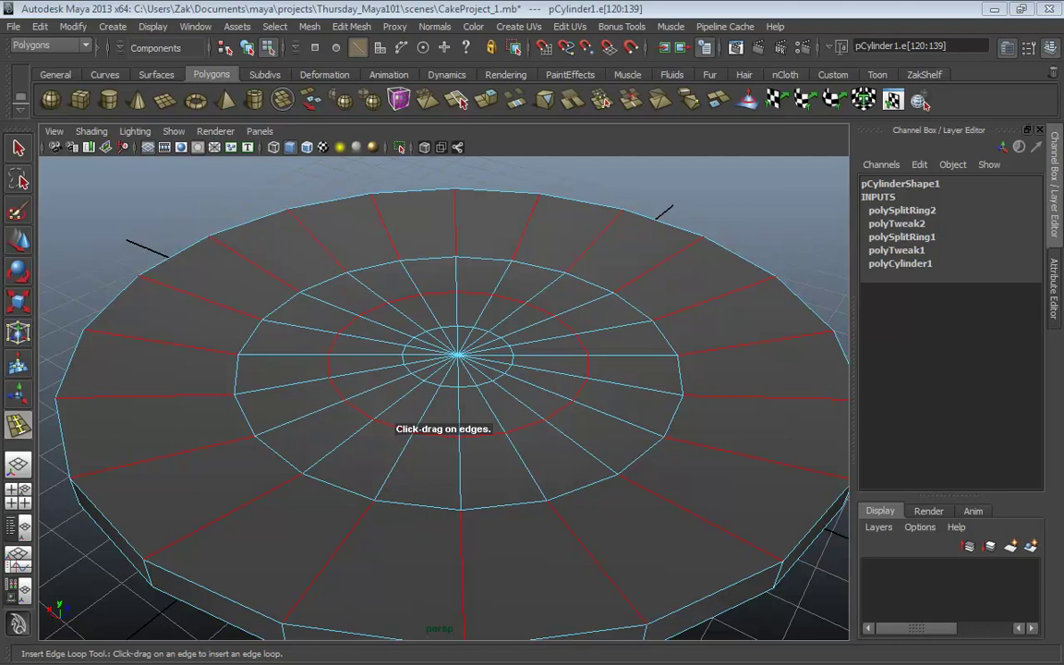
click(523, 317)
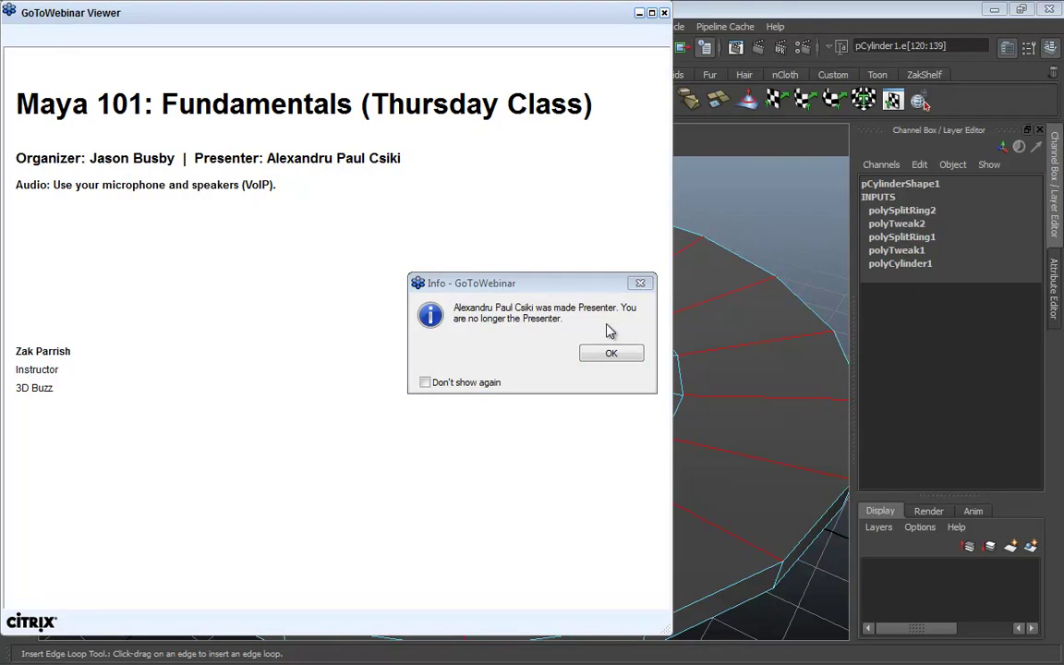
Step: Dismiss the presenter-change notice, watch the shared demo, then confirm taking the presenter role back
click(623, 357)
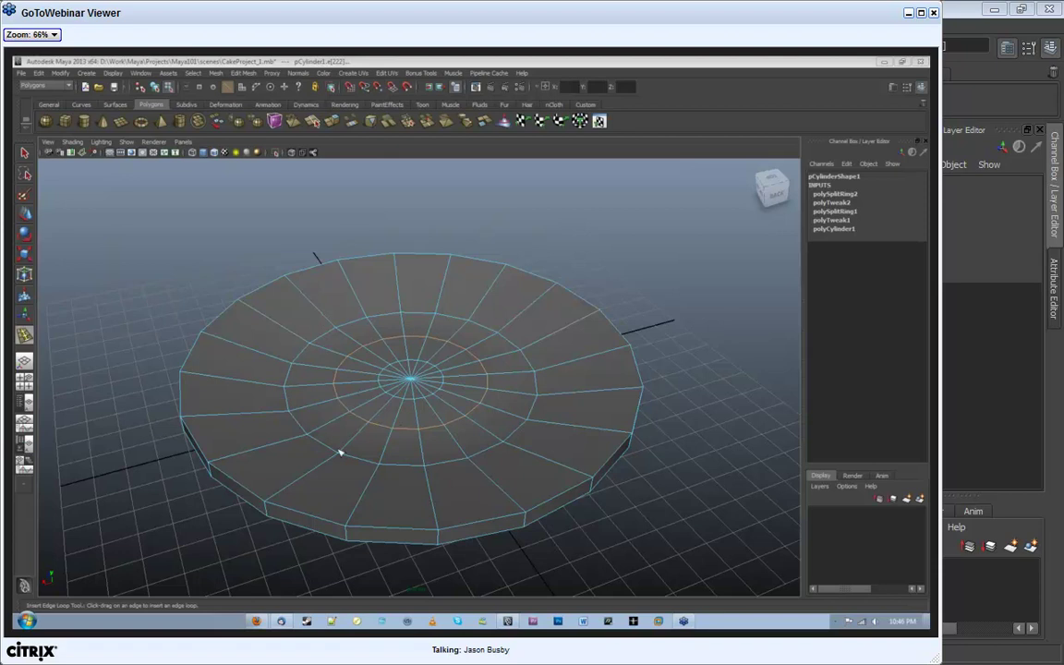
key(q)
key(g)
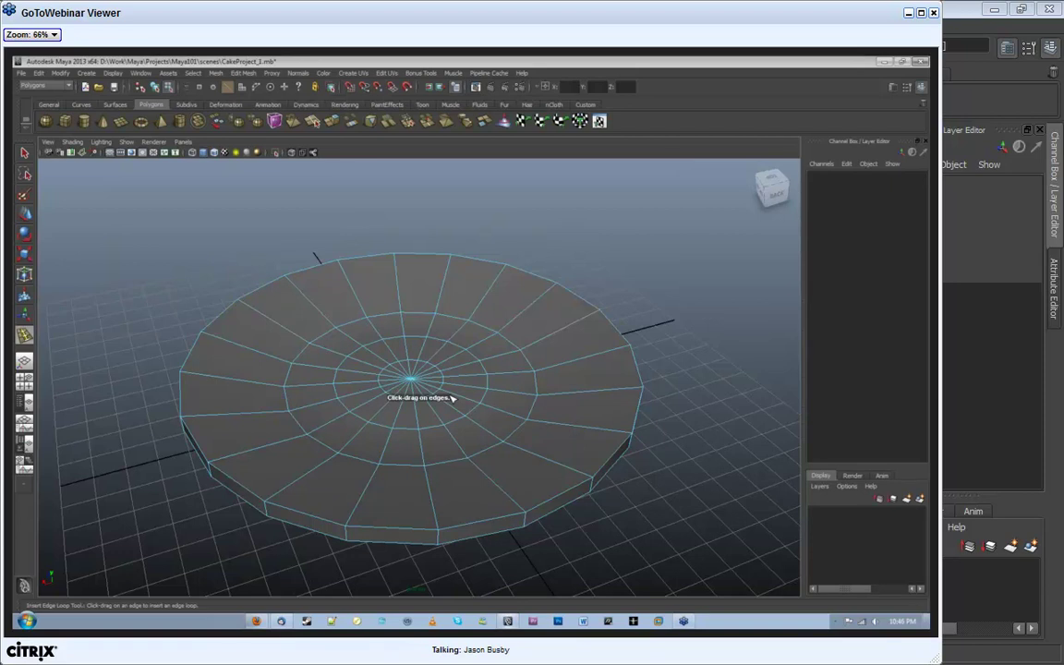
click(566, 357)
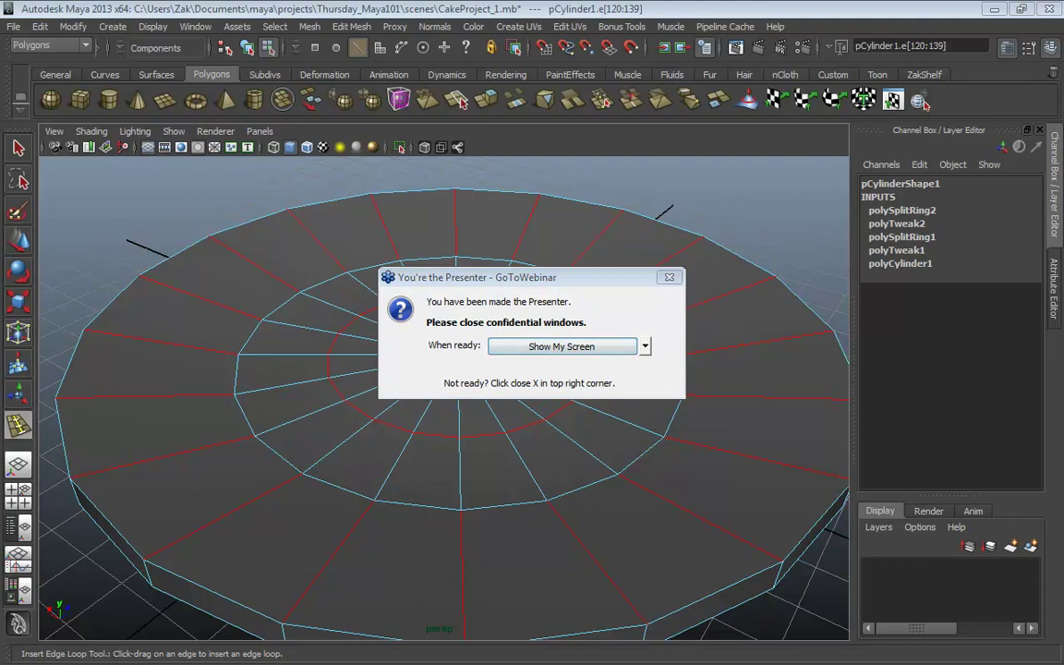
Step: Resume sharing, zoom in, and paint-select the inner circle of faces at the disc's centre
click(566, 348)
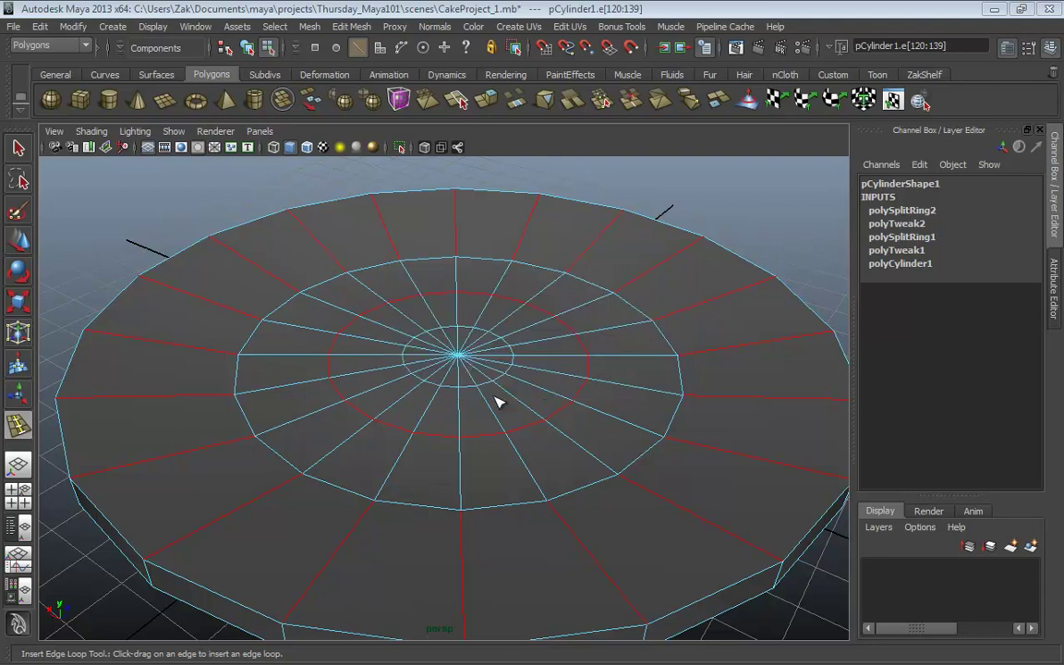
scroll(499, 404, down, 2)
scroll(363, 409, down, 2)
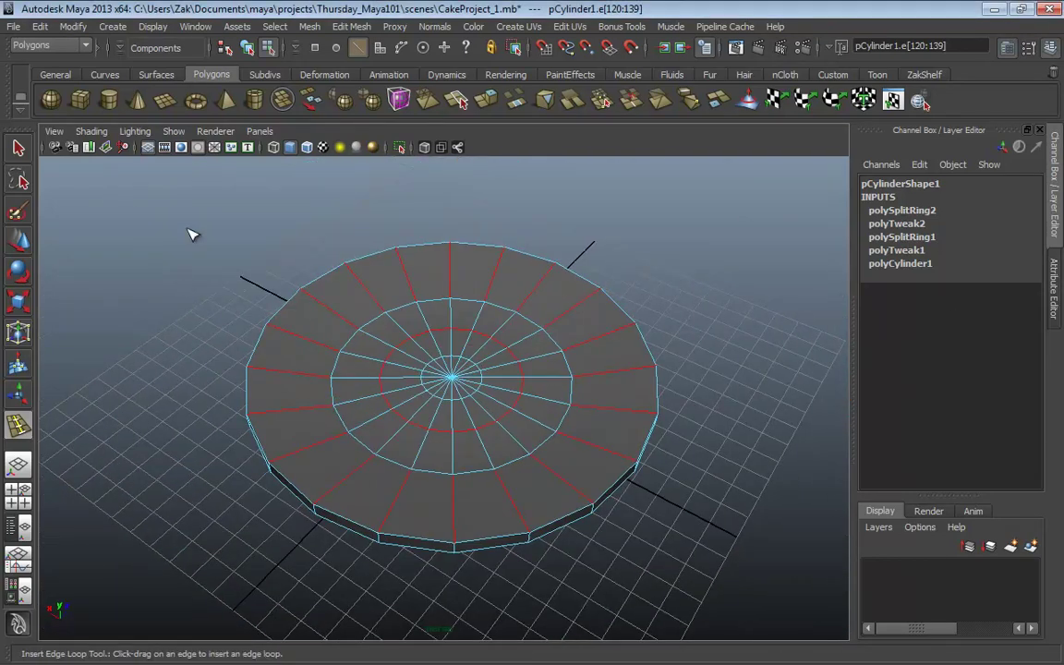
key(ctrl+e)
scroll(647, 411, up, 2)
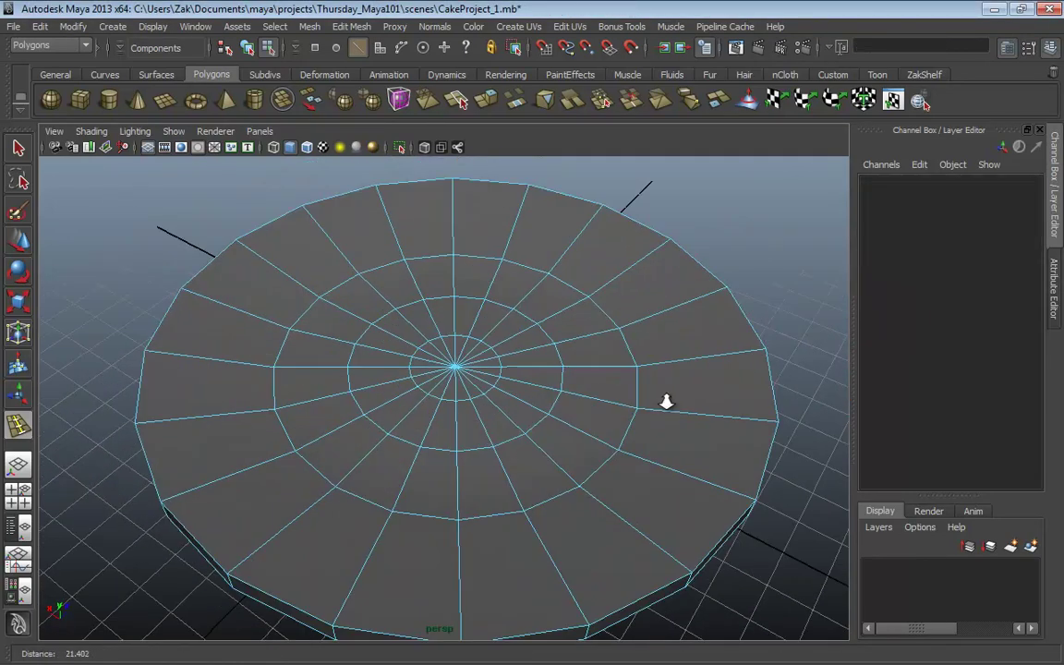
scroll(462, 411, up, 1)
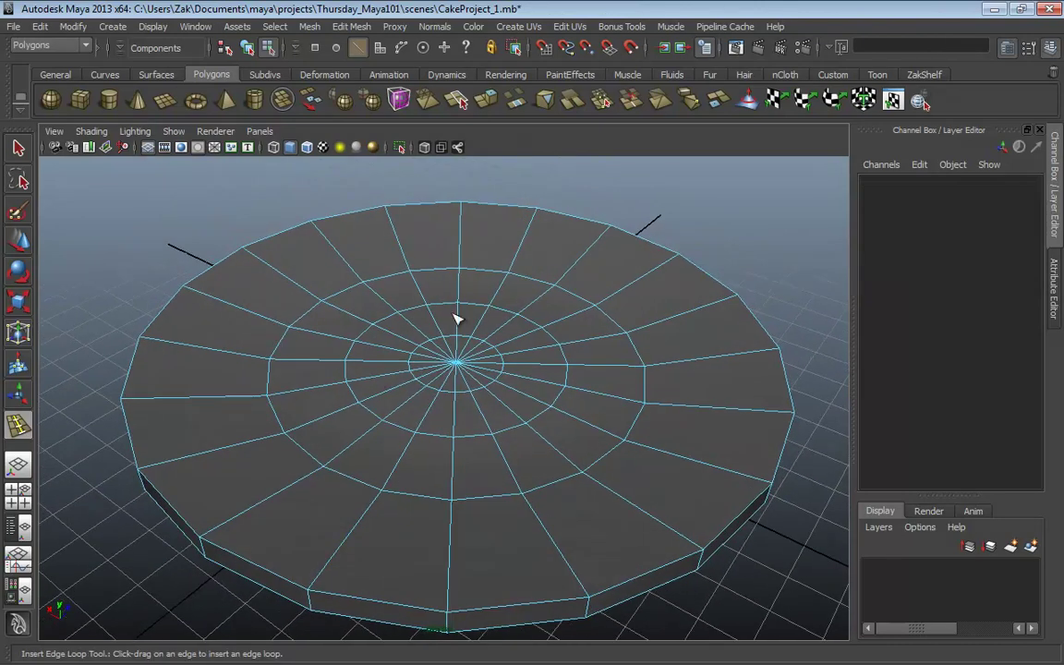
click(18, 210)
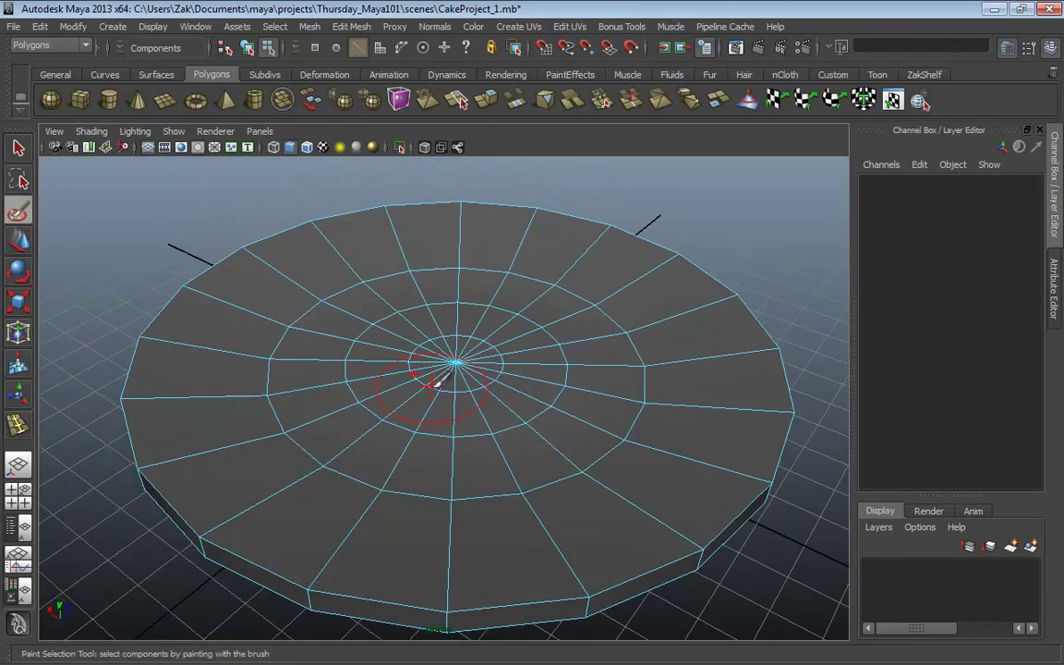
right_drag(440, 368, 484, 378)
mouse_move(434, 403)
mouse_down()
mouse_move(500, 376)
mouse_move(487, 346)
mouse_move(412, 364)
mouse_move(410, 383)
mouse_move(419, 331)
mouse_move(492, 337)
mouse_move(504, 362)
mouse_move(516, 355)
mouse_move(466, 330)
mouse_up()
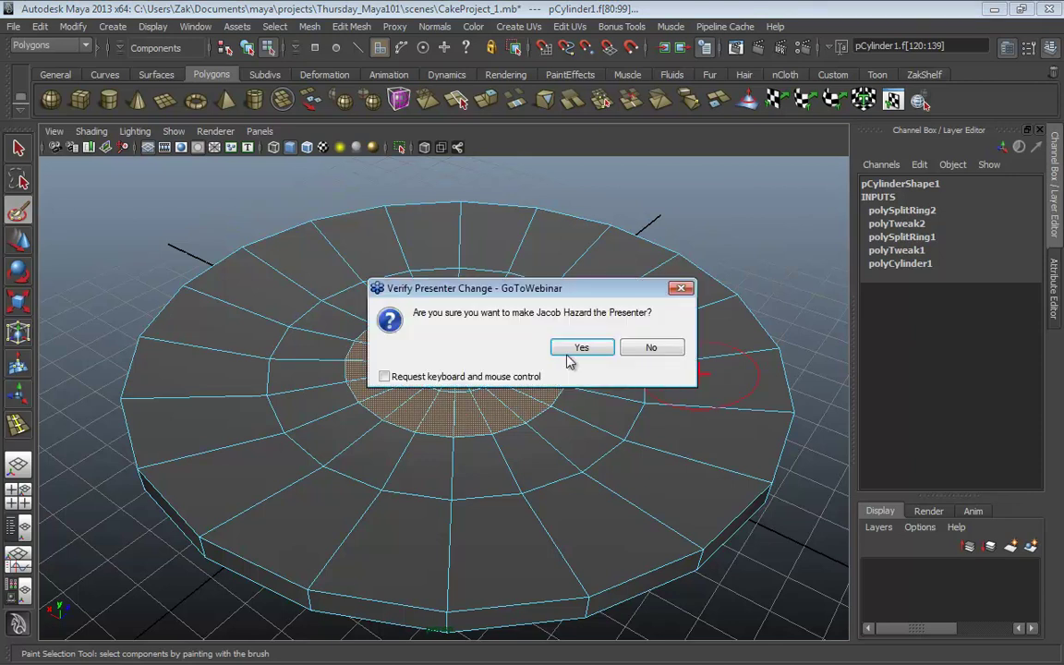
Step: Confirm handing over the presenter role, dismiss the notice, then accept becoming presenter again
click(581, 348)
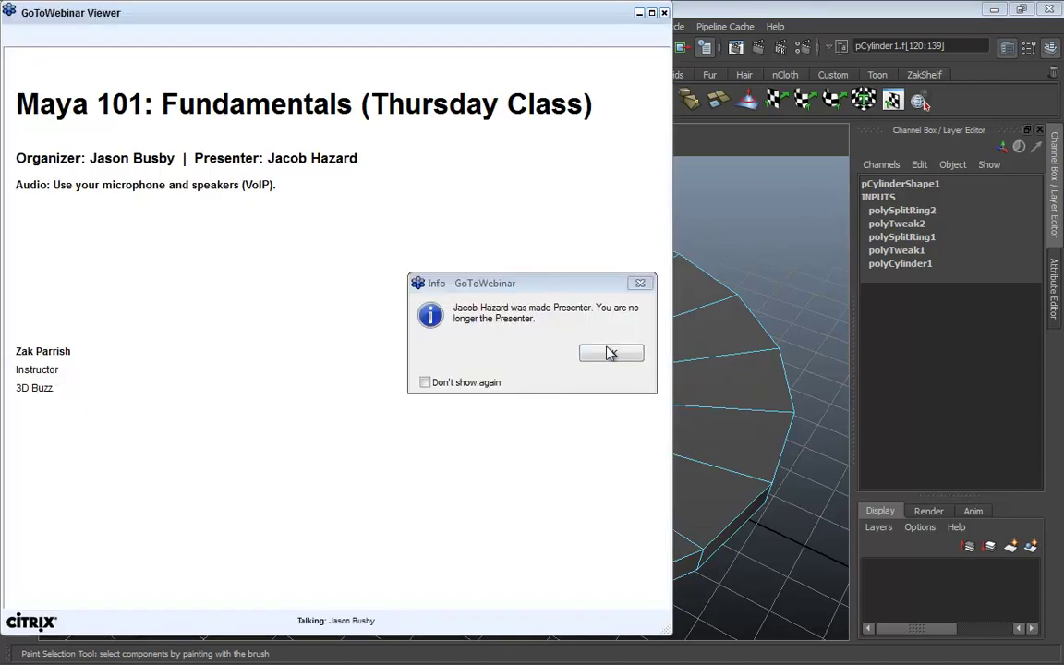
click(608, 352)
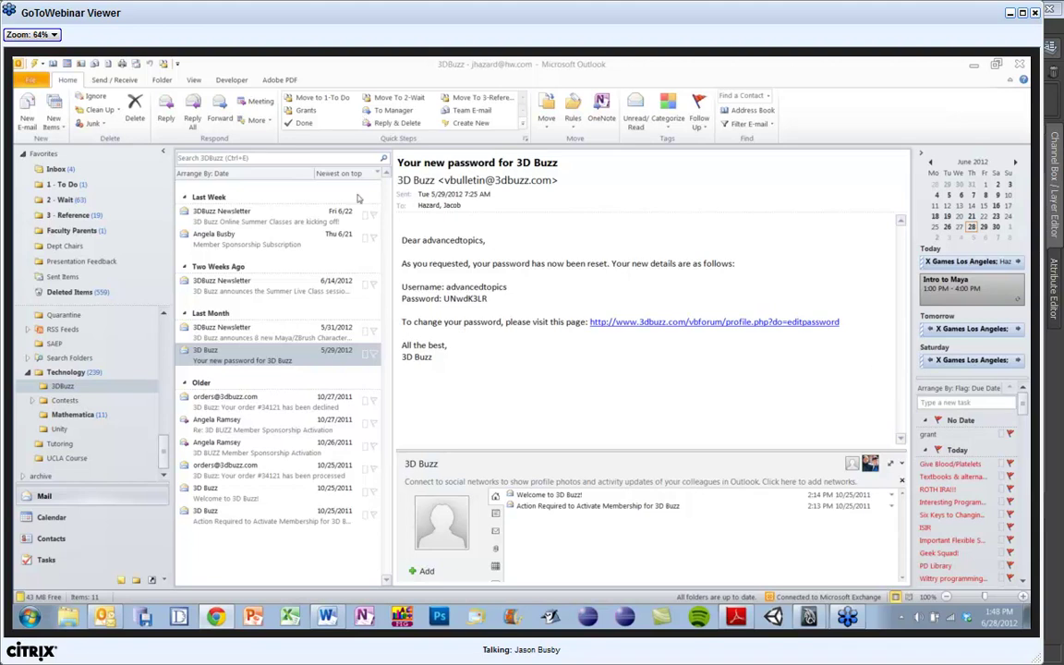
click(563, 357)
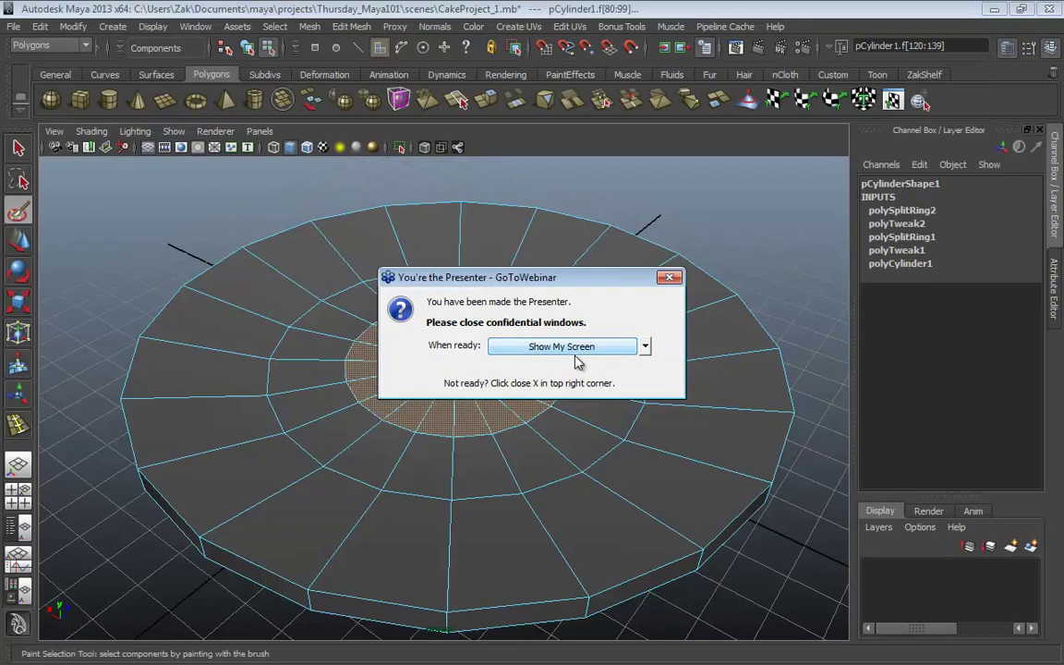
Step: Resume screen sharing and raise the selected centre faces slightly along Y
click(560, 347)
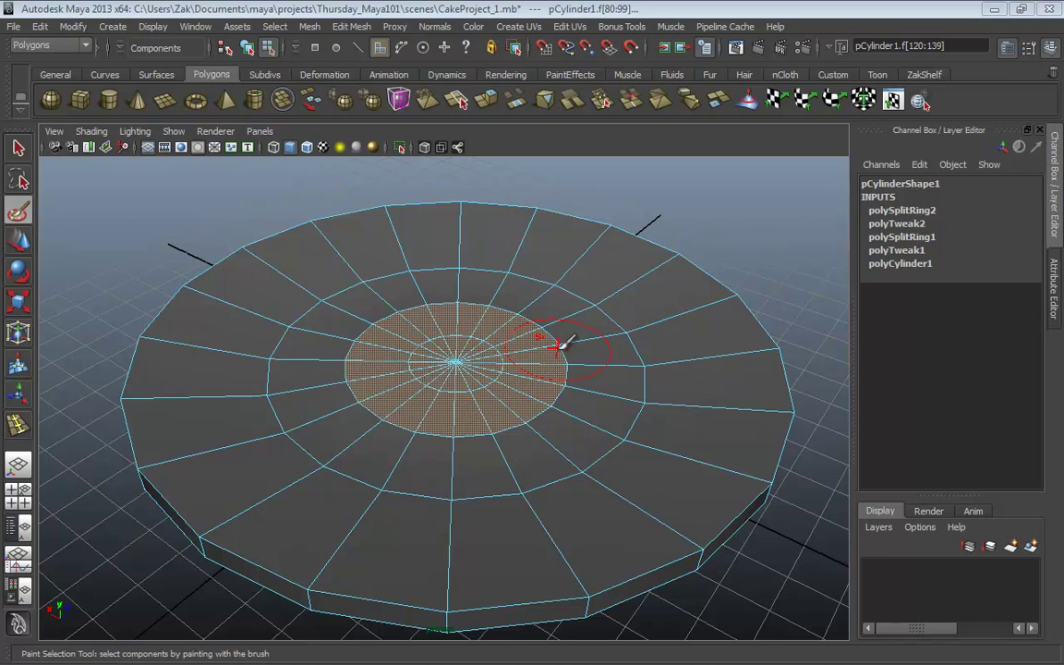
alt+drag(553, 340, 475, 361)
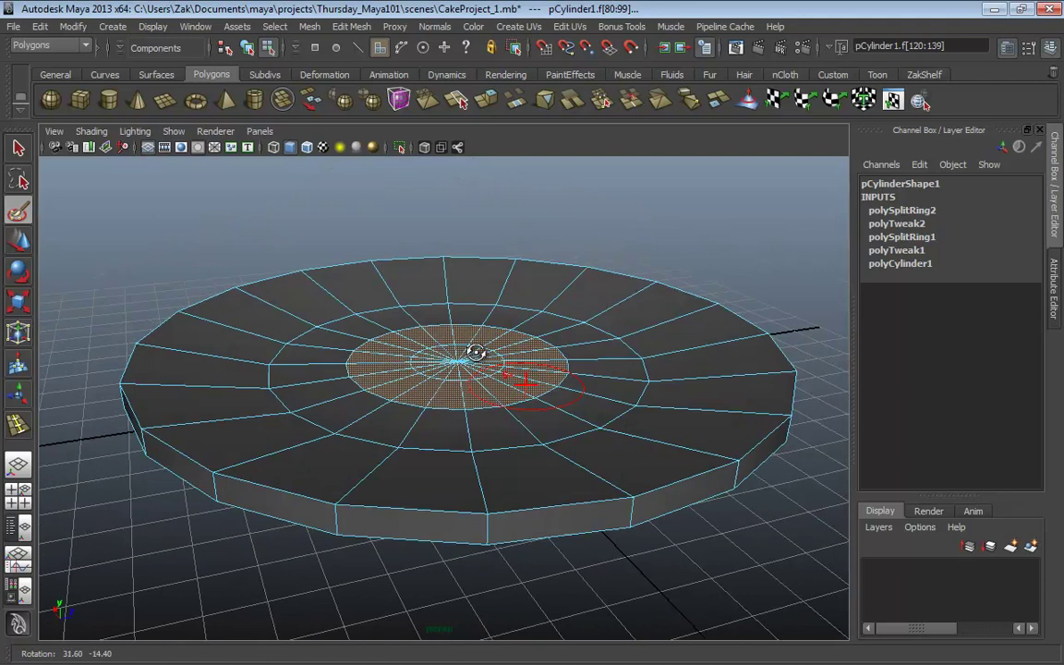
alt+right_drag(475, 361, 553, 375)
mouse_move(553, 375)
alt+mouse_down()
mouse_move(532, 374)
mouse_move(537, 349)
alt+mouse_up()
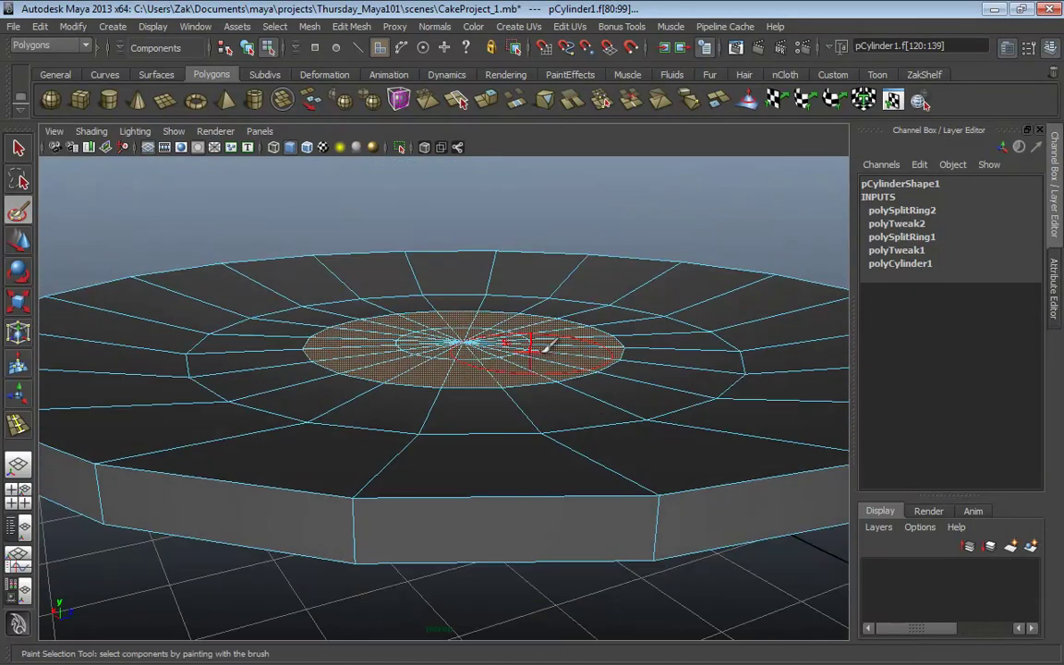
key(w)
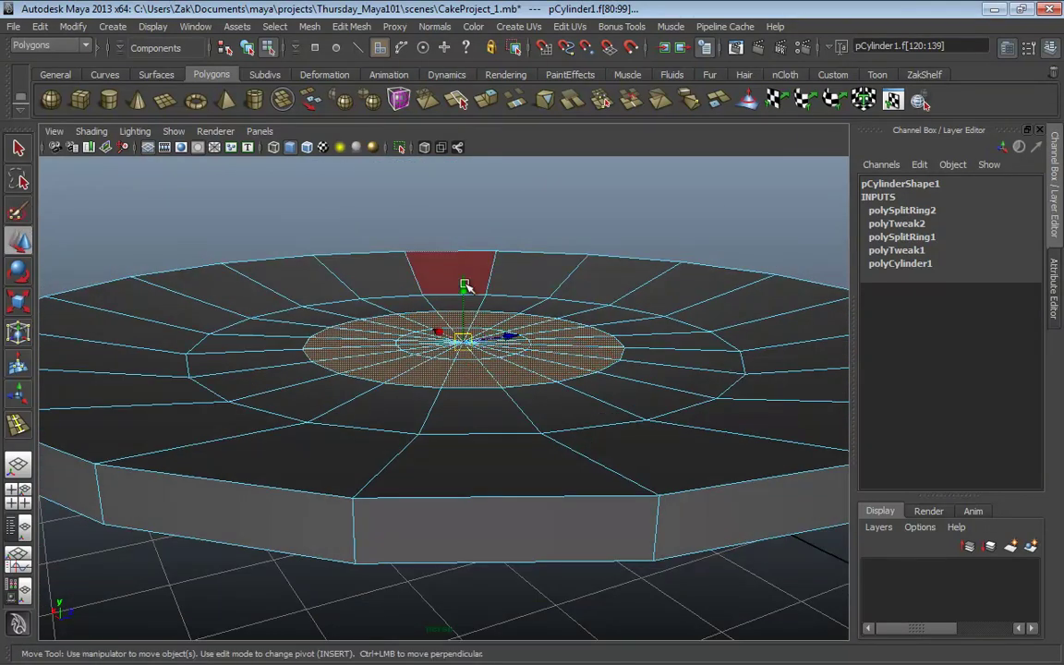
drag(465, 305, 466, 278)
click(208, 369)
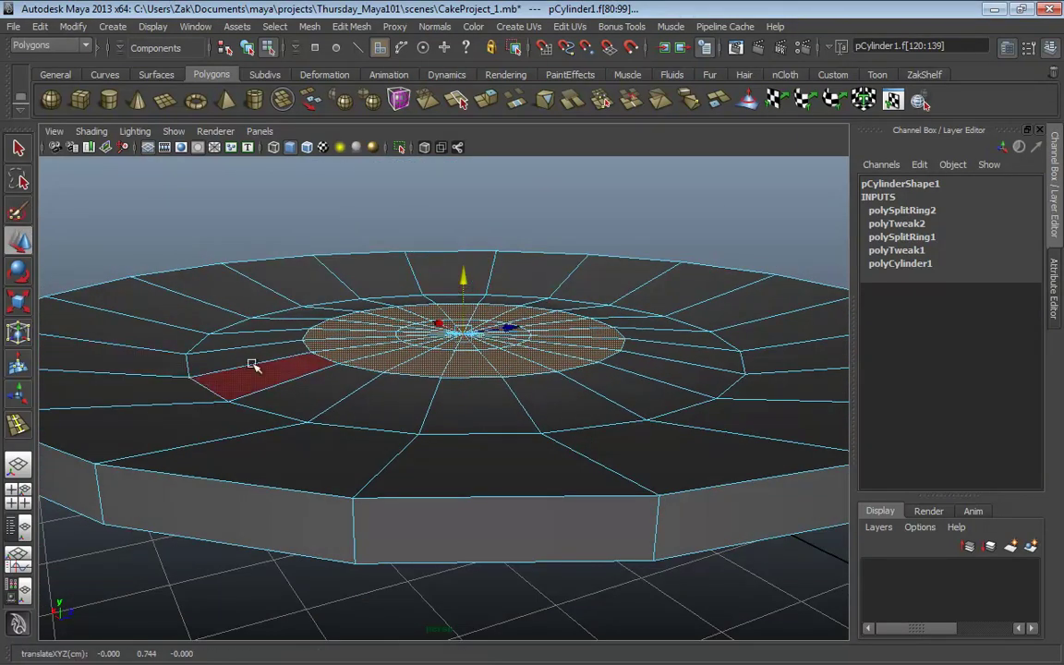
Step: Extrude the raised centre faces with Extrude Face
alt+drag(408, 340, 499, 368)
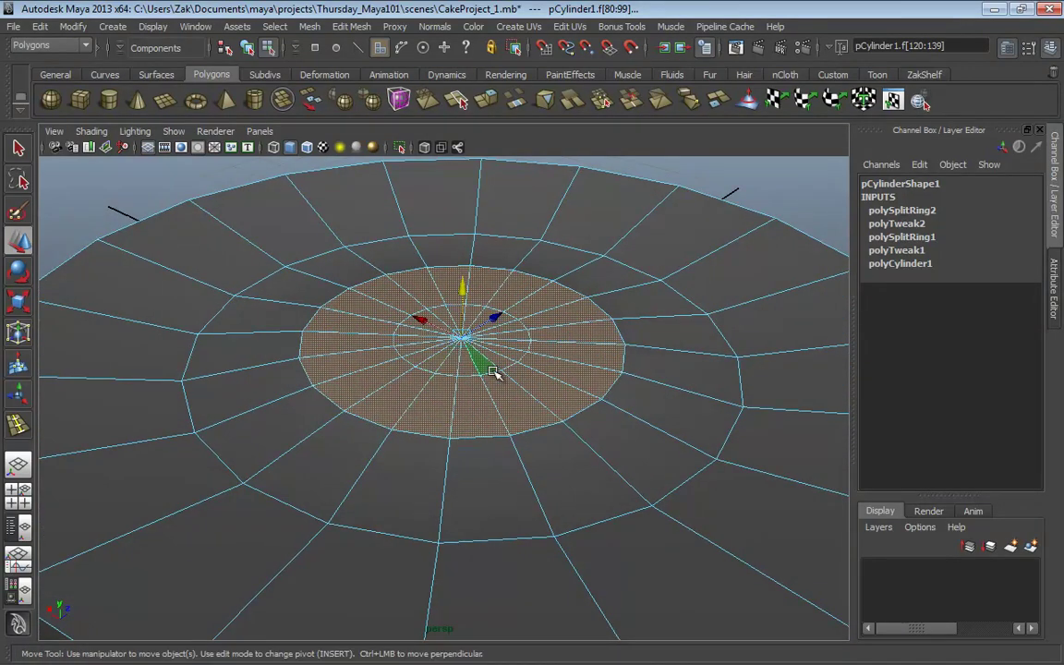
shift+right_click(560, 344)
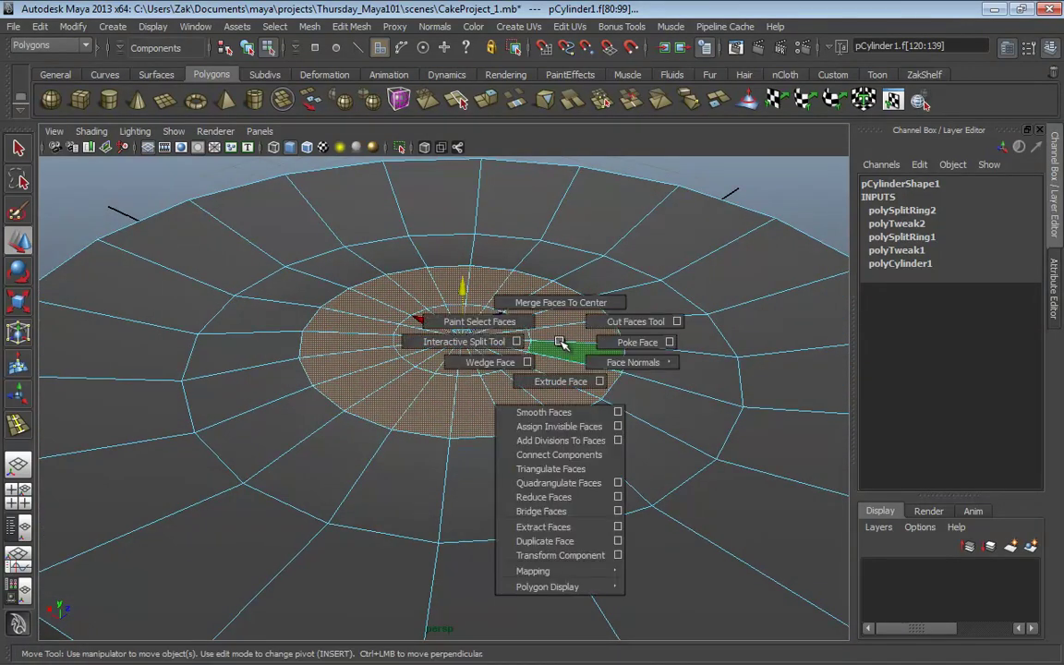
shift+right_drag(560, 344, 558, 381)
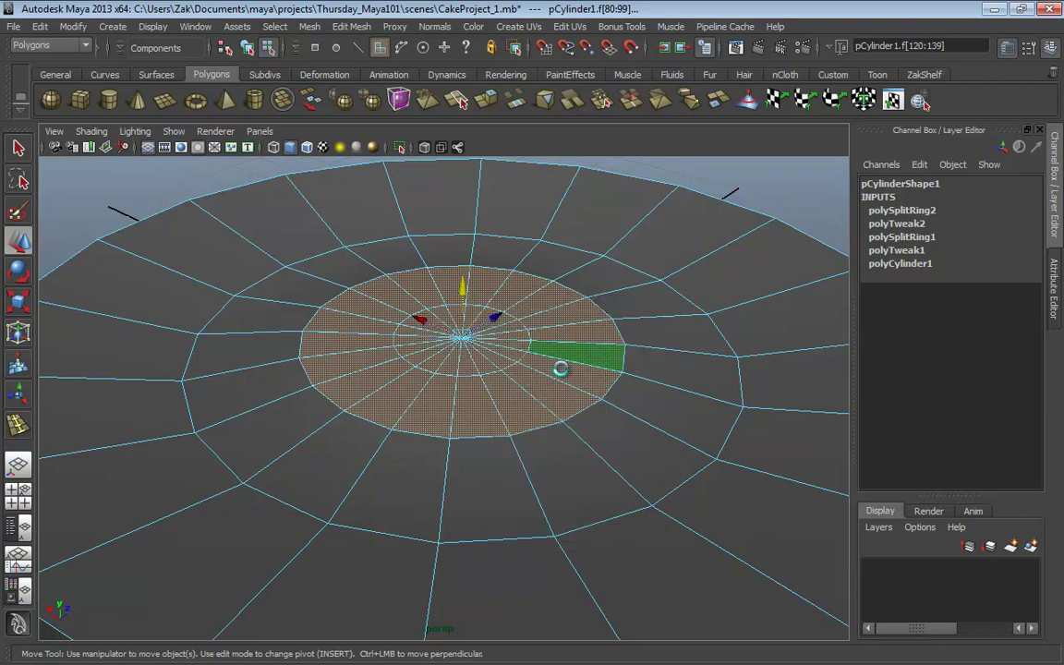
alt+drag(523, 378, 465, 416)
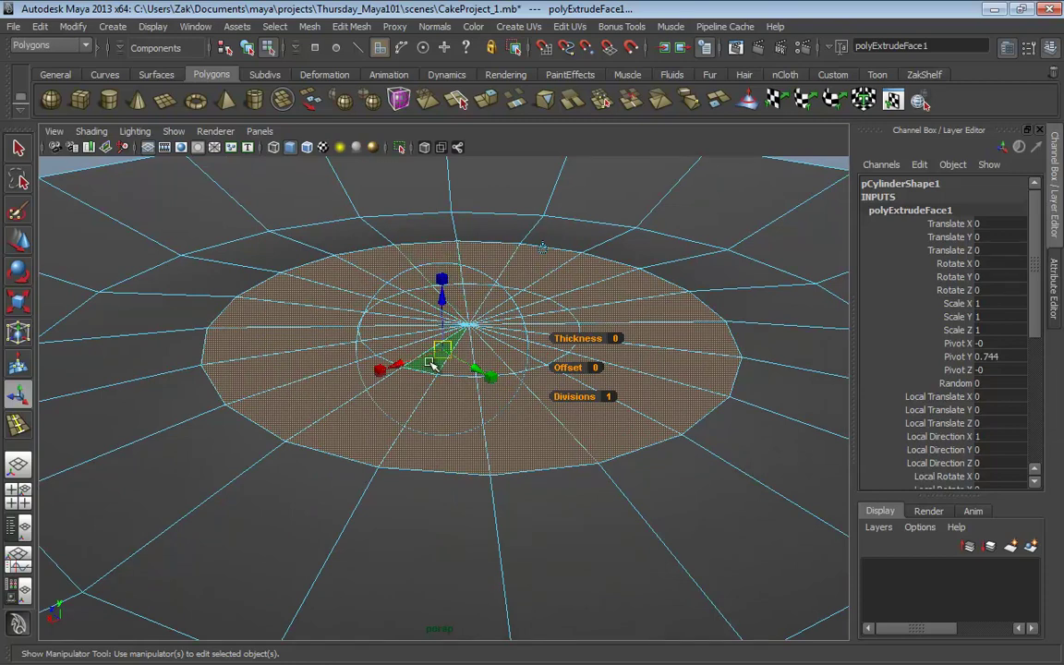
Step: Try scaling the centre extrusion to 0.867, then undo the extrusion
alt+drag(434, 337, 469, 279)
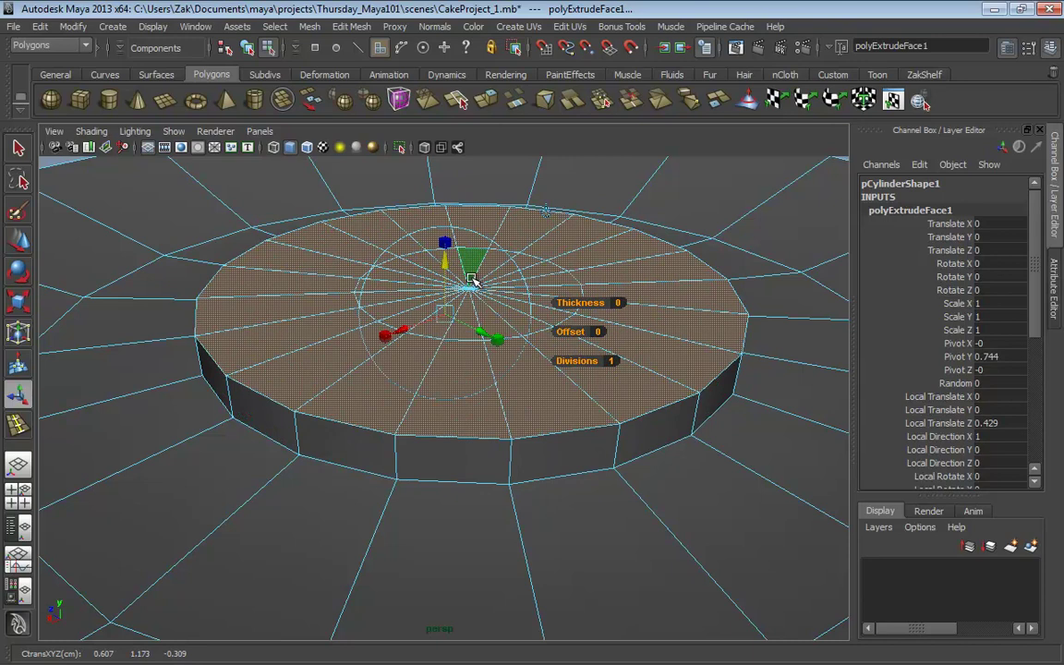
key(ctrl+z)
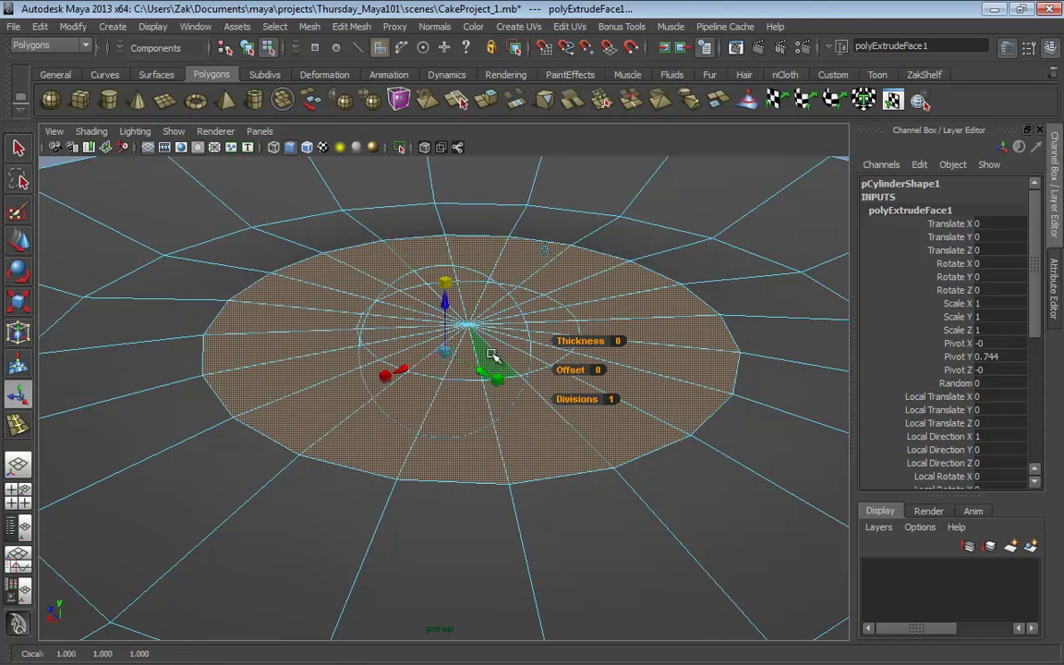
drag(485, 354, 447, 354)
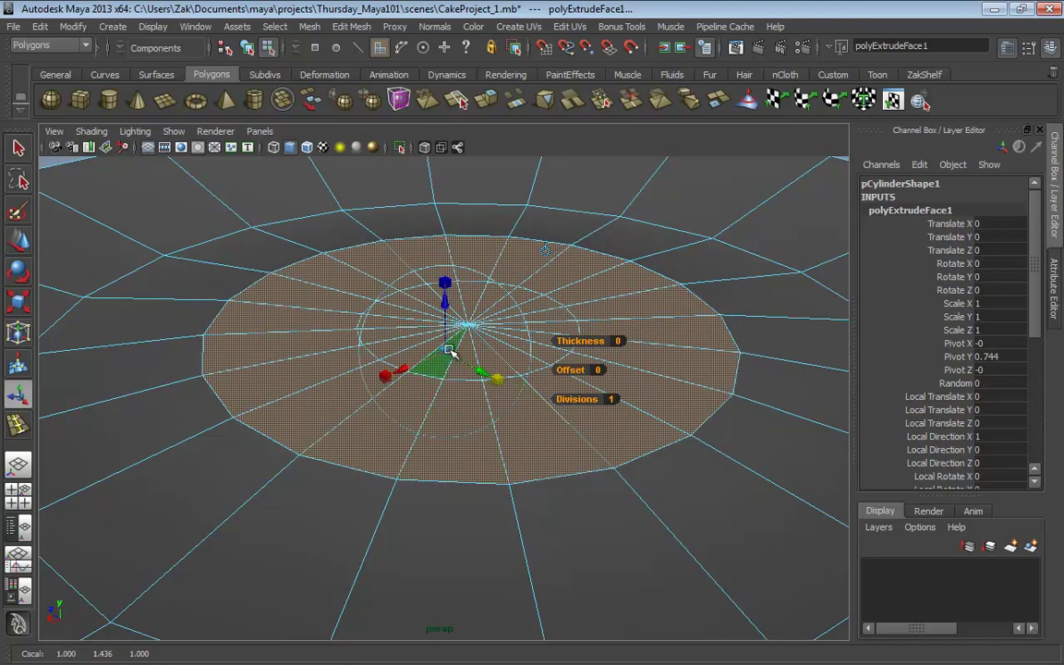
click(447, 300)
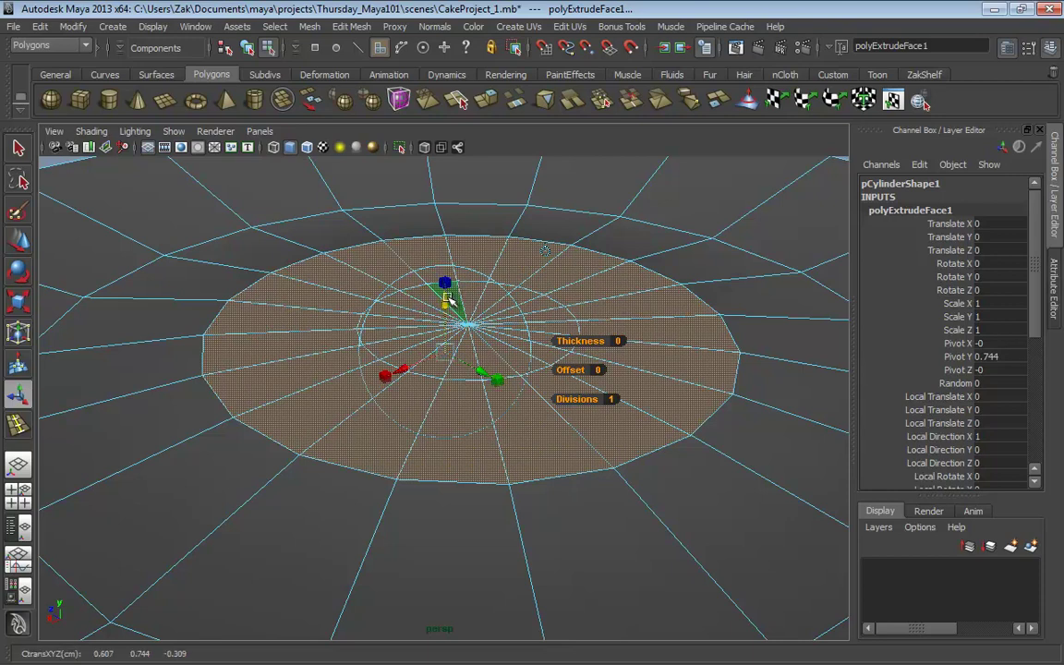
click(448, 301)
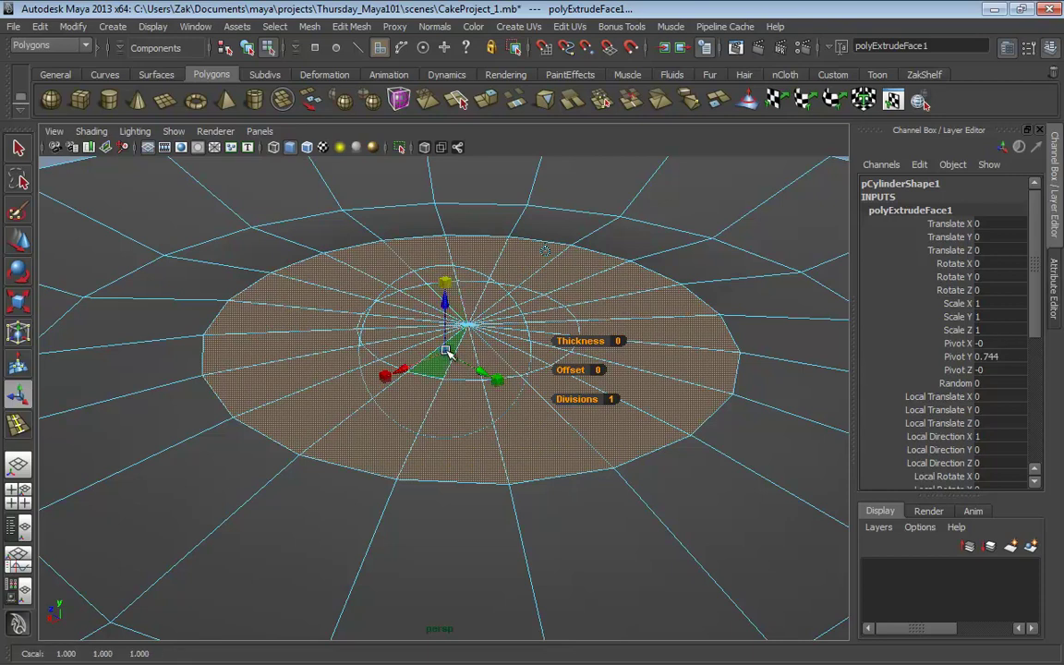
drag(448, 352, 442, 349)
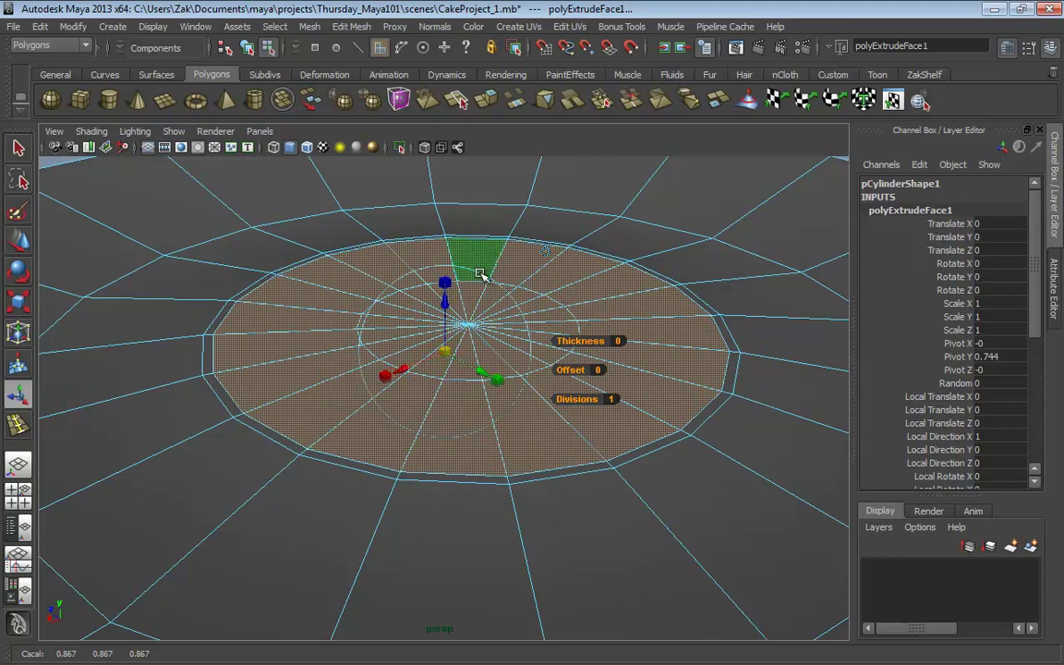
alt+drag(482, 274, 392, 307)
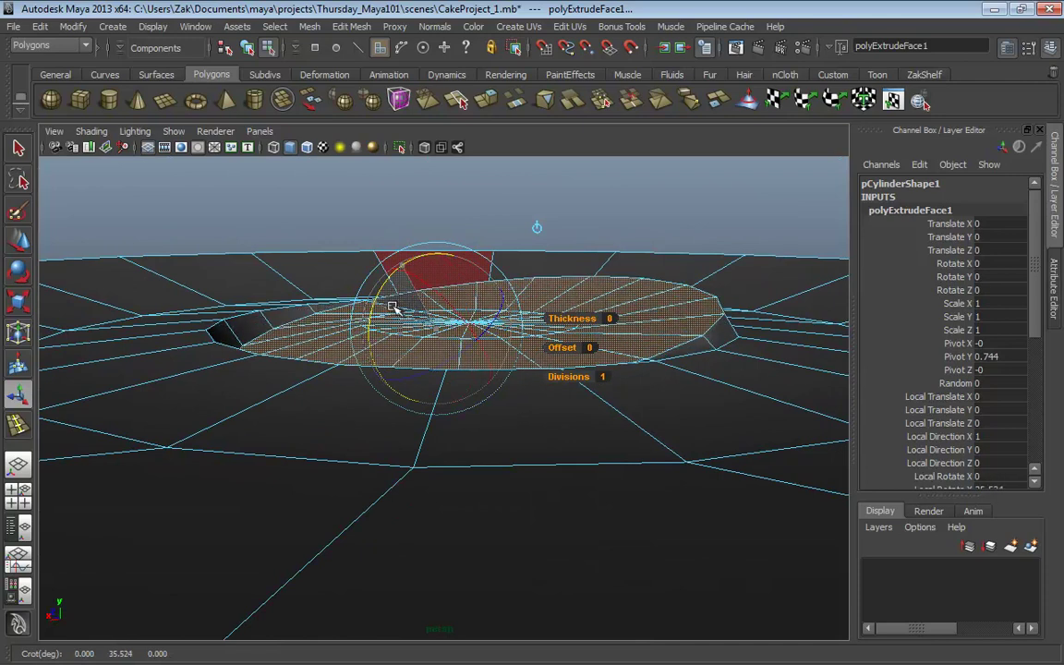
key(ctrl+z)
key(ctrl+z)
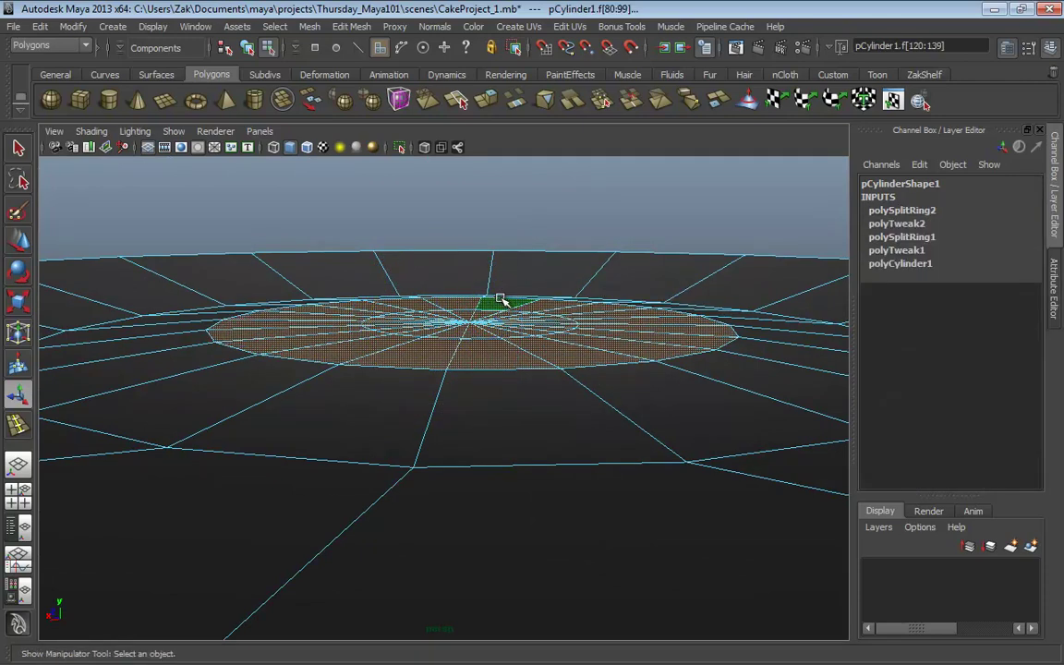
Step: Extrude the centre faces again and push them down into a recess
alt+drag(500, 300, 466, 323)
shift+right_drag(486, 320, 489, 361)
click(451, 288)
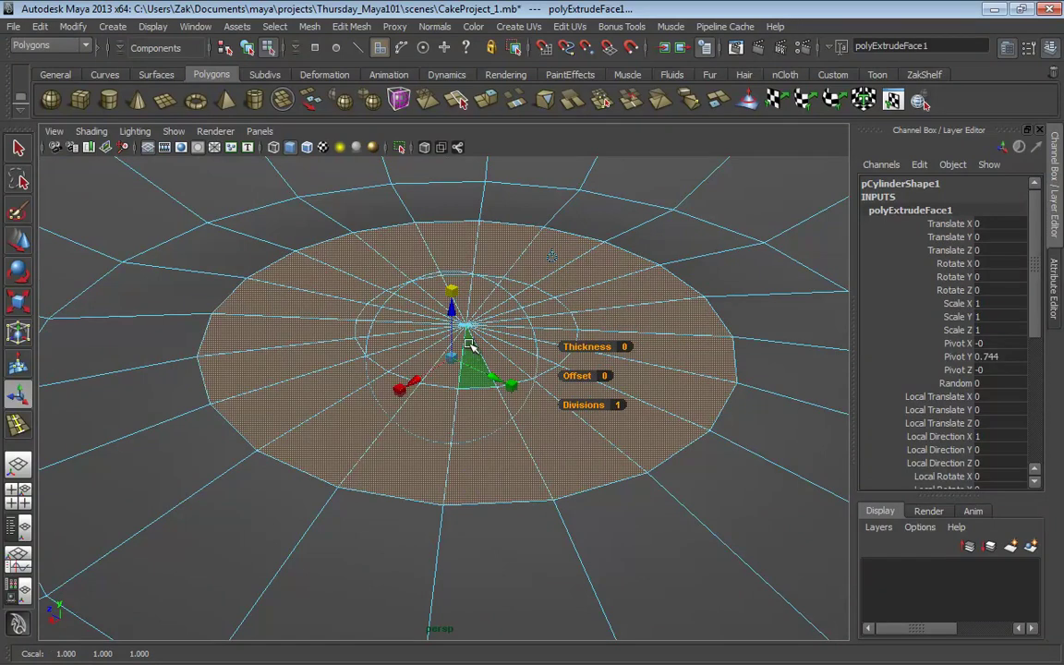
drag(470, 344, 442, 340)
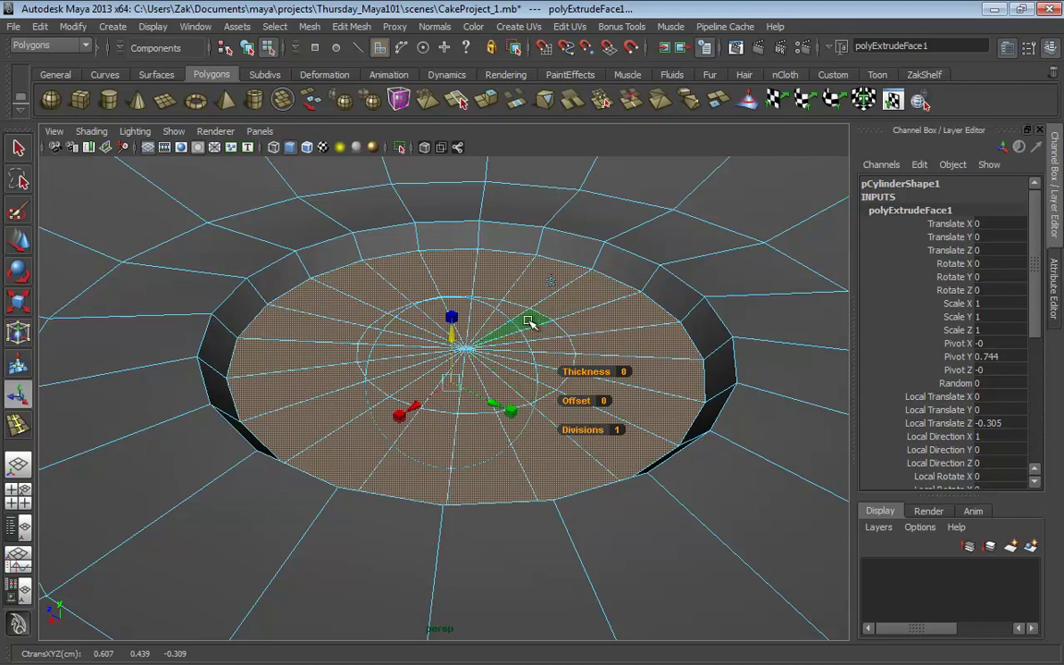
Step: Extrude the centre faces a second time, shrink the extrusion inward and raise it slightly
key(ctrl+e)
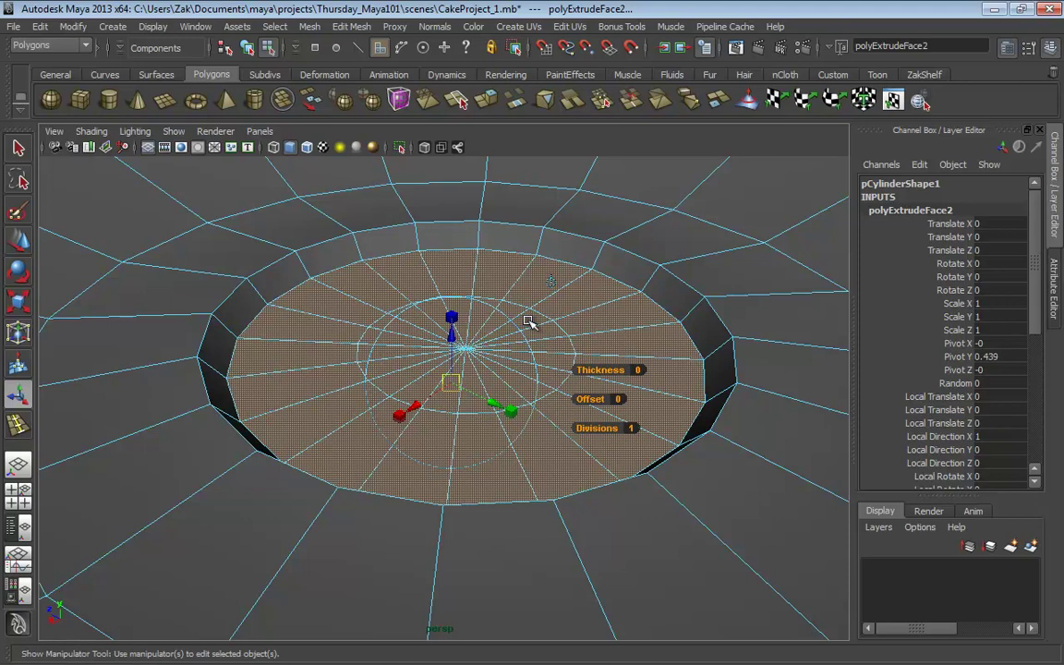
click(451, 380)
click(453, 381)
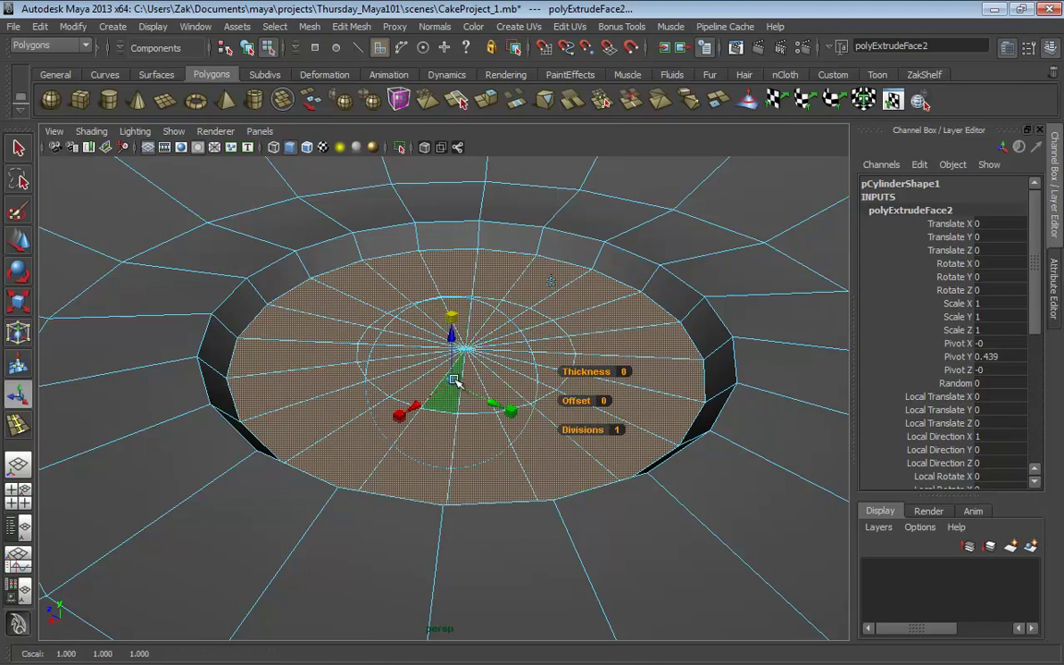
drag(453, 380, 404, 379)
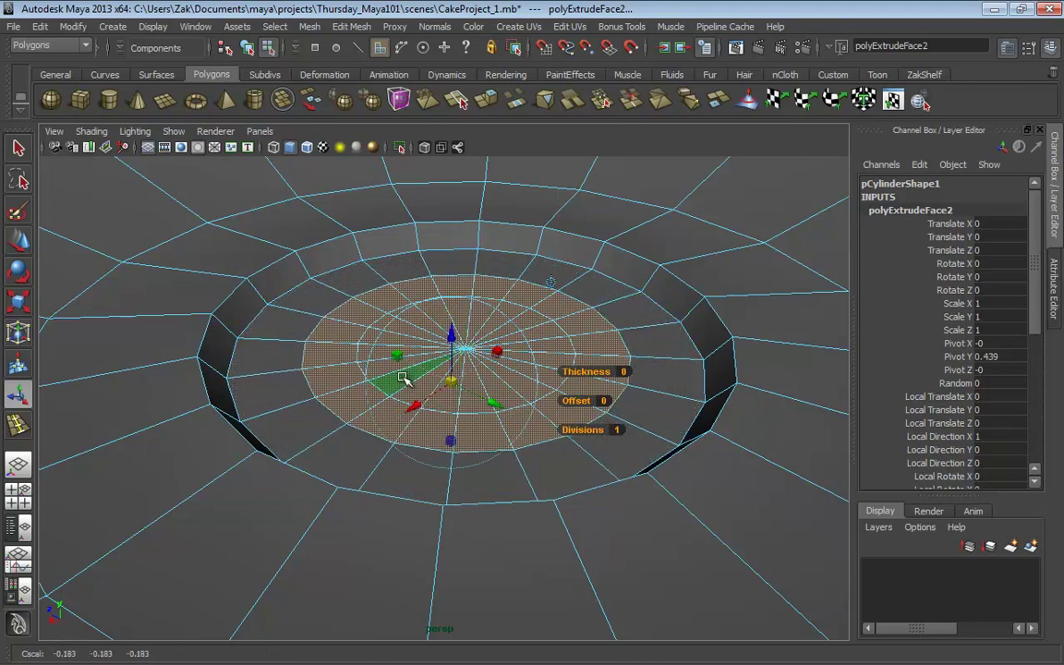
drag(451, 336, 506, 331)
click(513, 319)
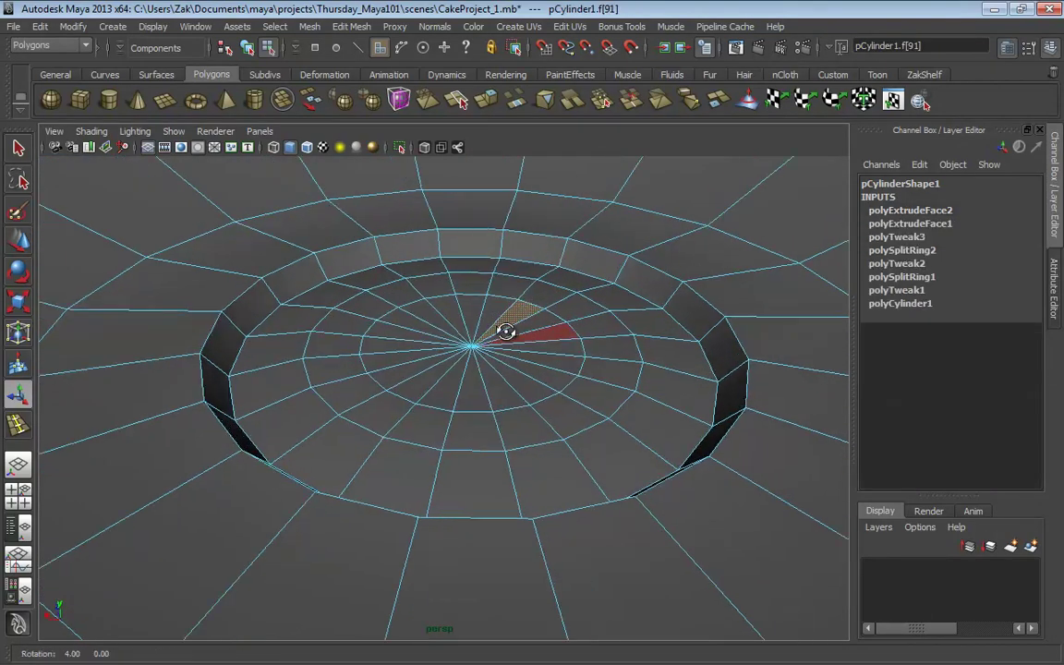
alt+right_drag(506, 330, 423, 374)
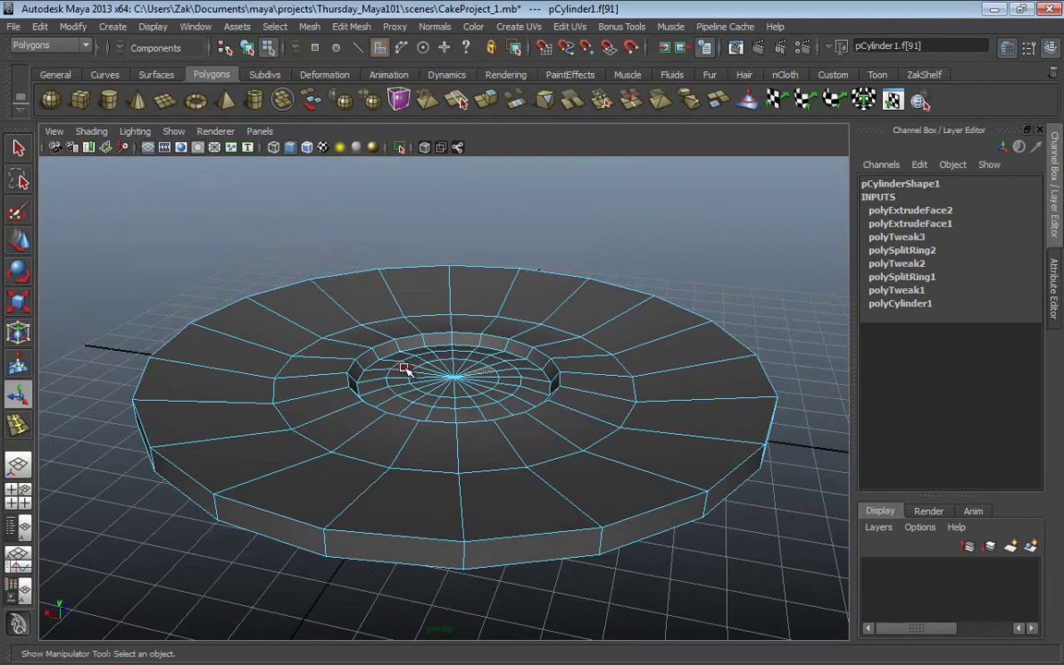
alt+drag(582, 424, 767, 430)
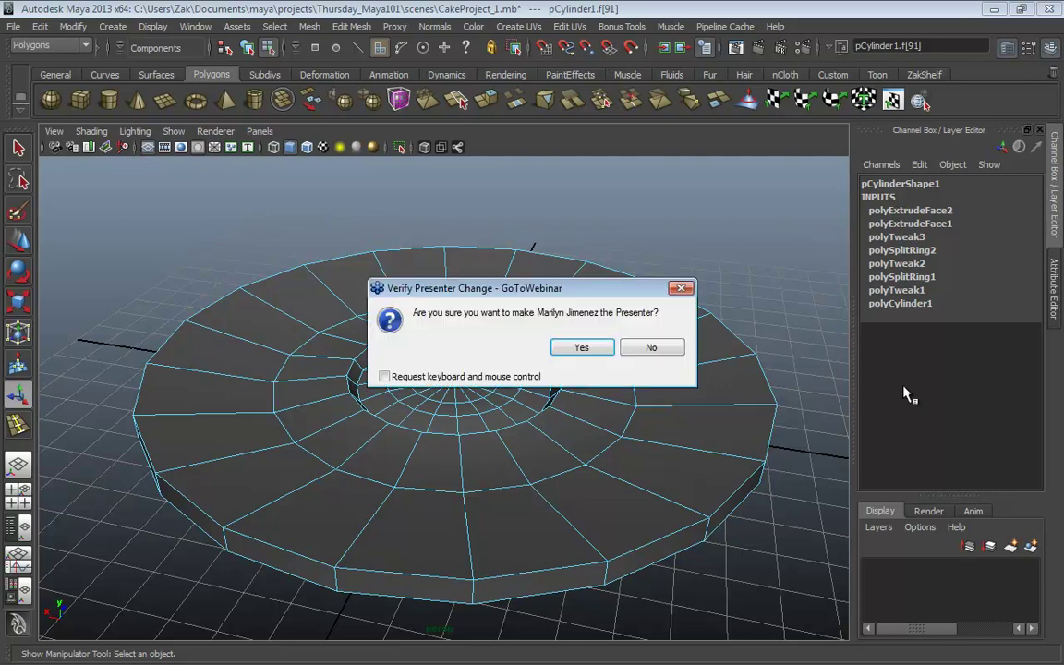
Step: Confirm the presenter handover, dismiss the notice, then give the presenter role back to the organizer
click(582, 347)
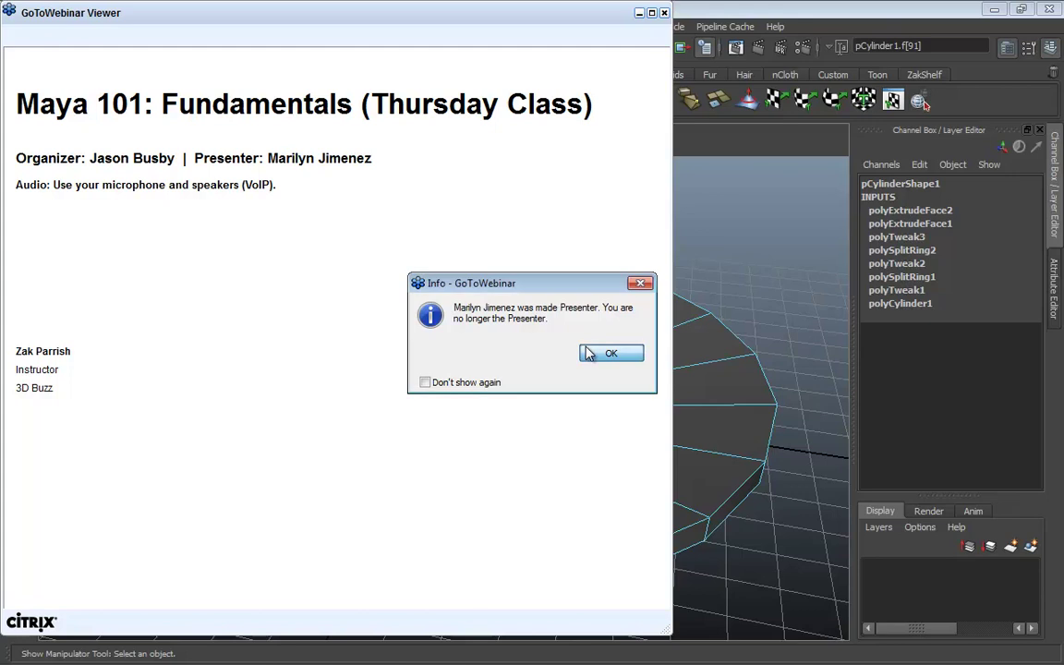
click(587, 354)
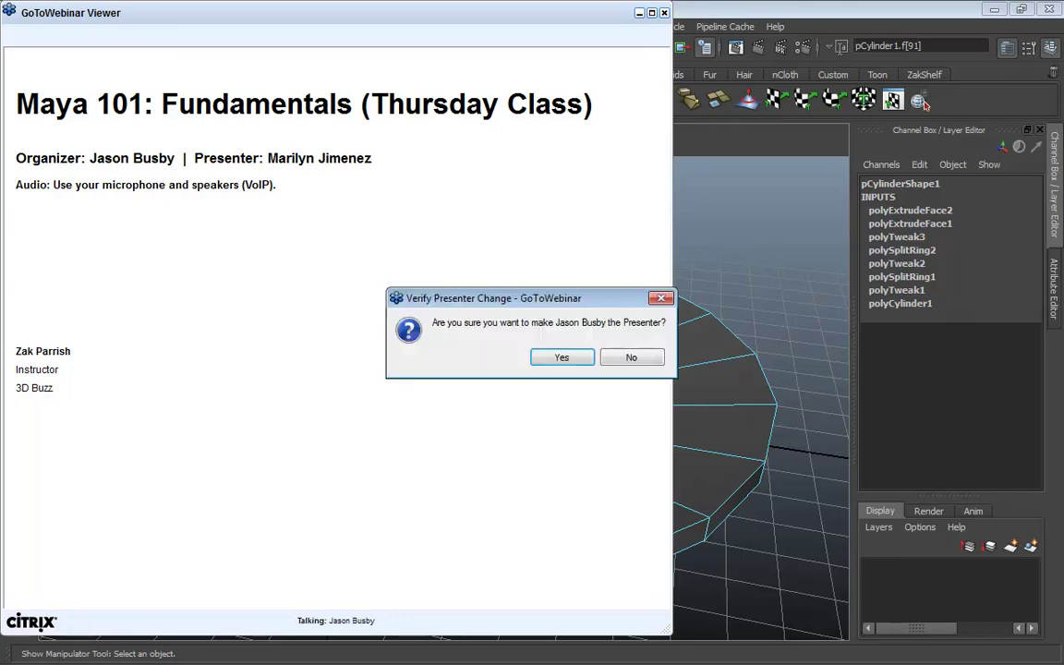
click(560, 360)
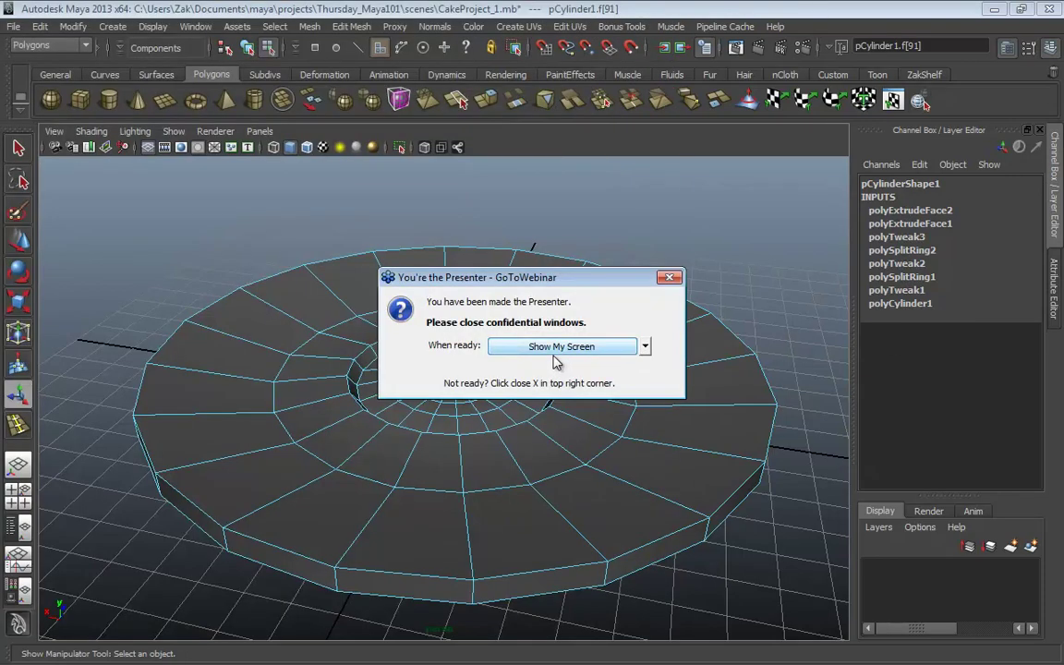
Step: Resume screen sharing and select faces on the disc's outer rim
click(557, 347)
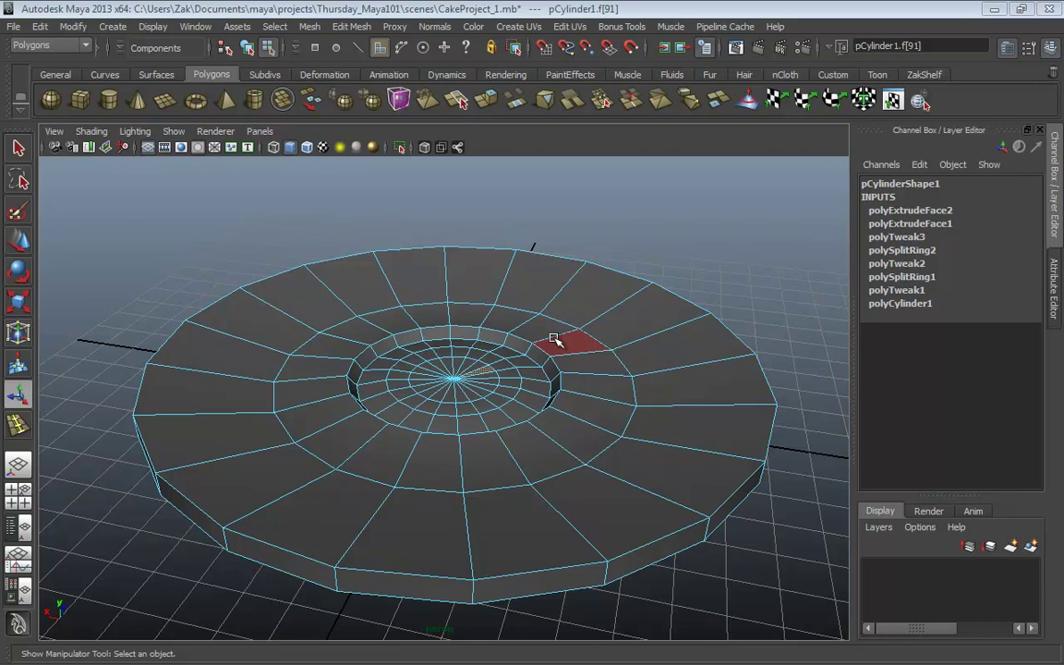
alt+drag(554, 399, 644, 494)
click(688, 446)
shift+click(653, 463)
shift+click(643, 494)
Step: Extrude the rim faces, raise and tilt them, then undo the trial extrusion
alt+drag(677, 427, 629, 456)
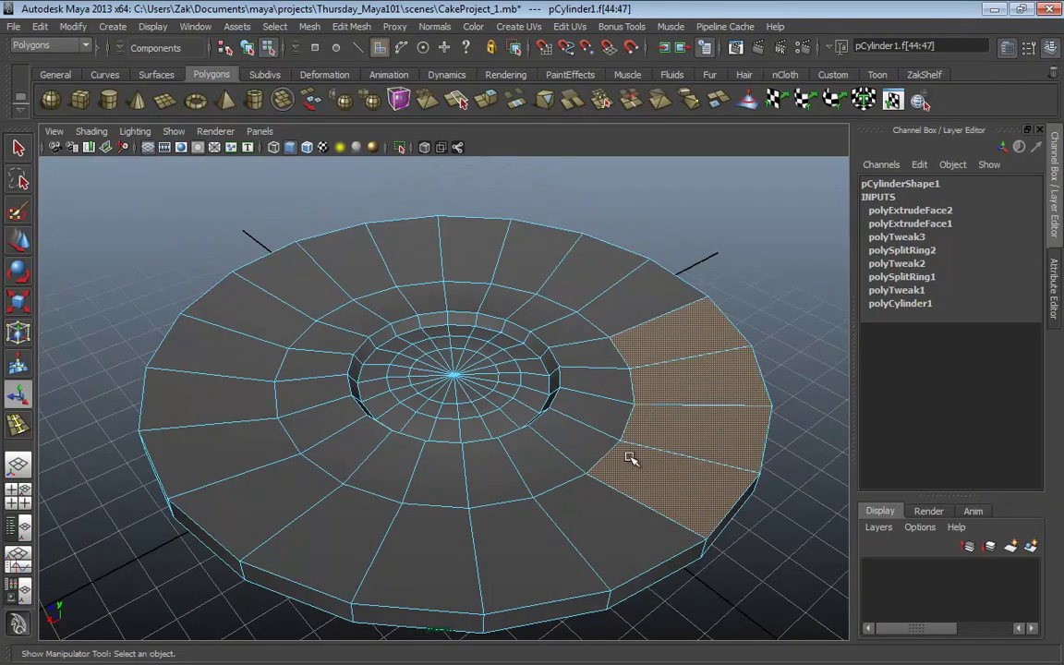
alt+middle_drag(630, 457, 542, 463)
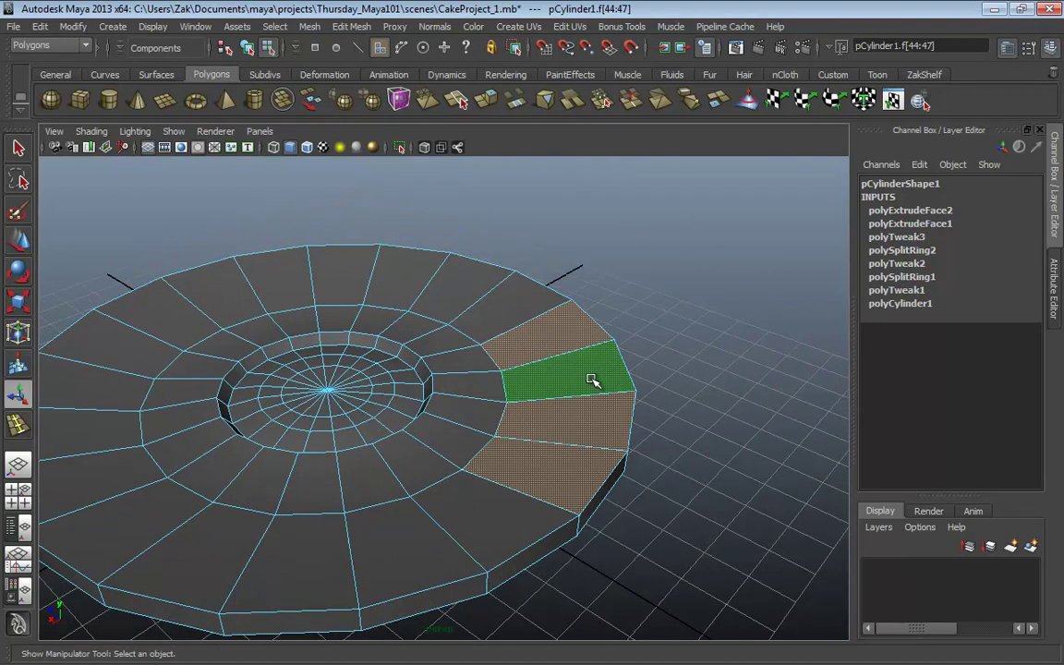
shift+right_click(602, 364)
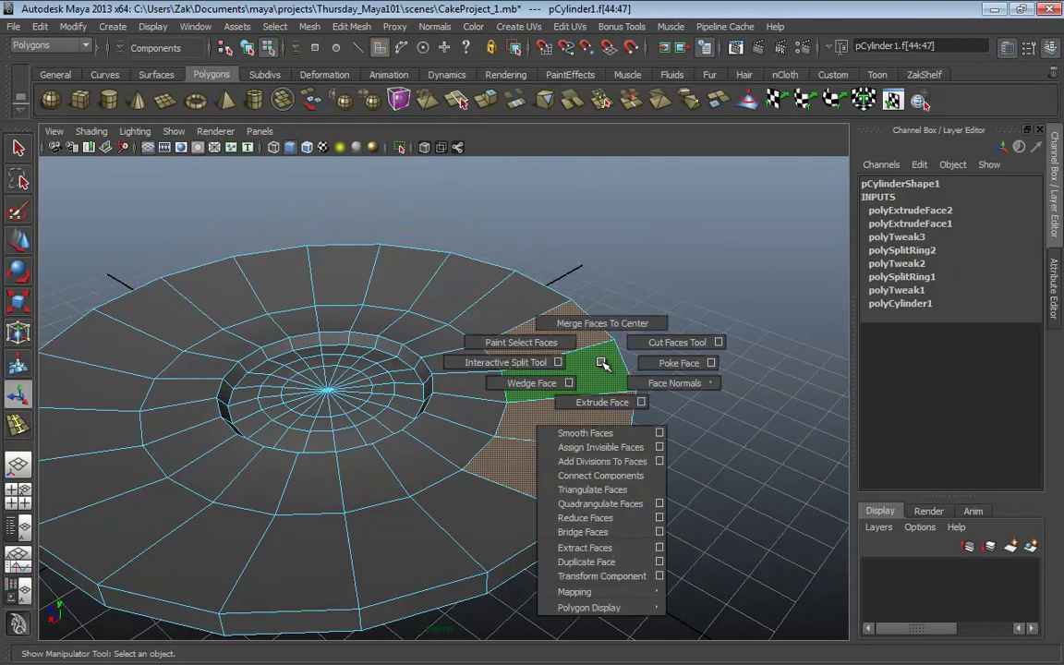
shift+right_drag(601, 364, 605, 404)
alt+drag(636, 409, 638, 364)
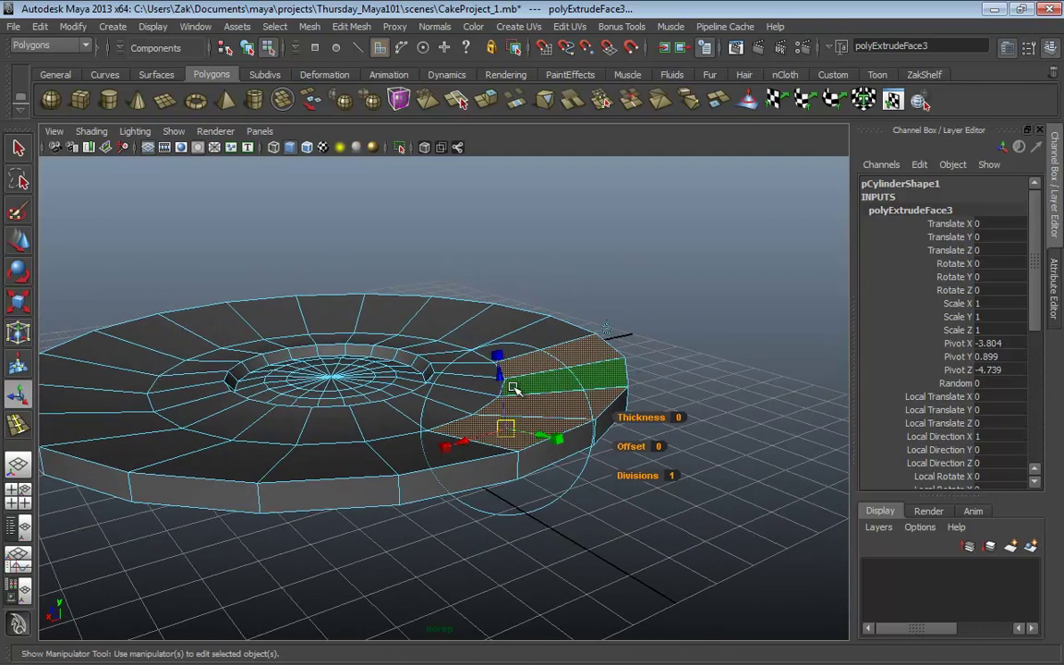
drag(498, 359, 518, 334)
click(532, 249)
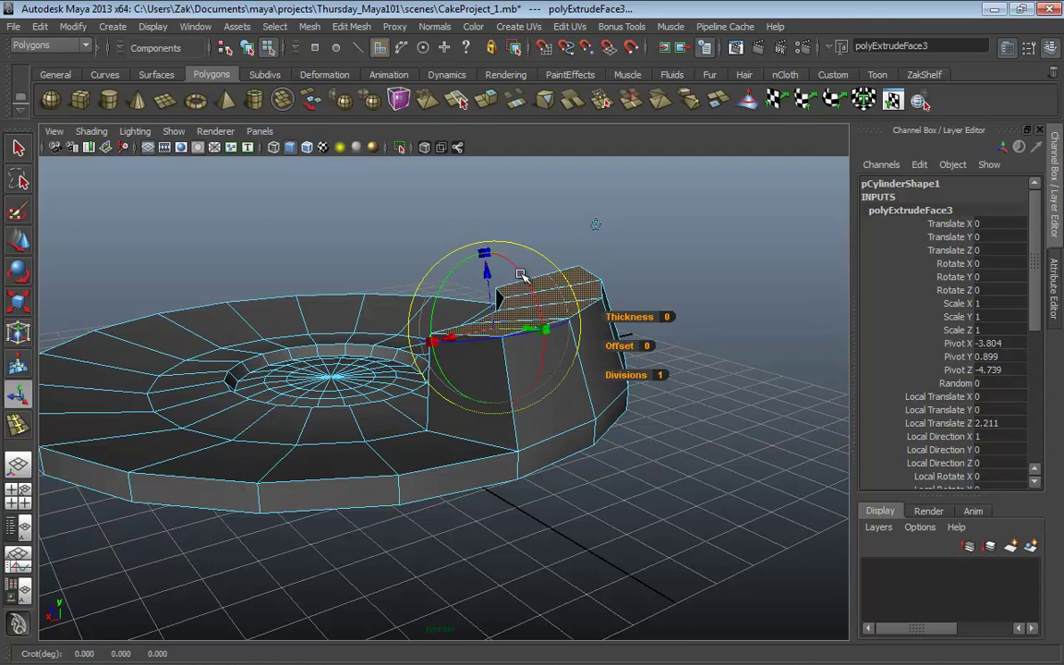
drag(523, 266, 525, 286)
drag(473, 259, 546, 327)
key(ctrl+z)
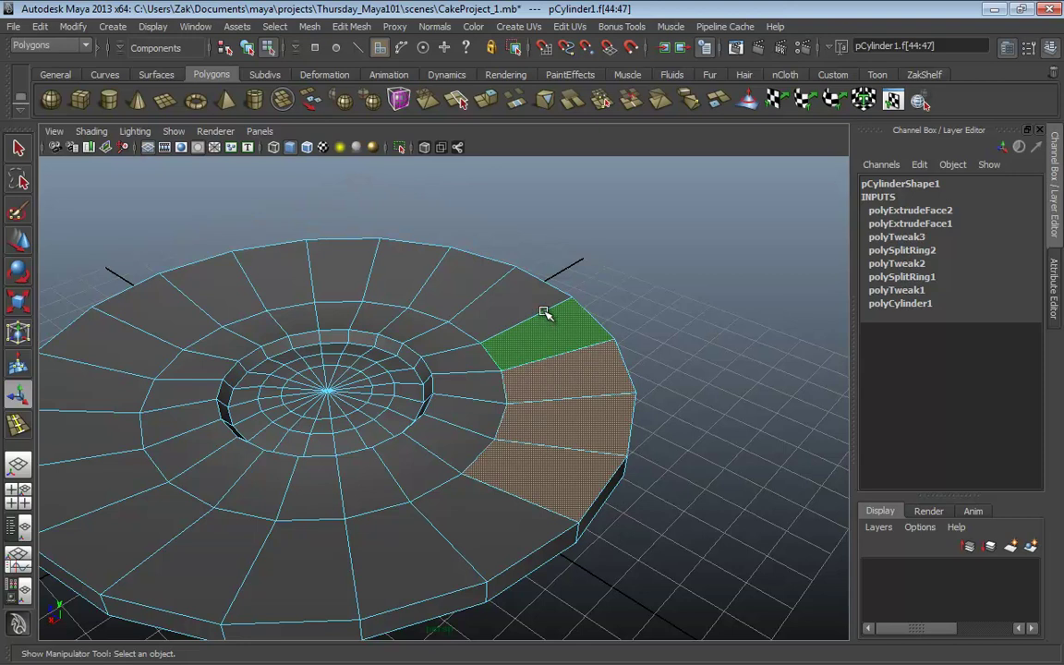
Step: Try inserting an edge loop around the central recess, then undo it
shift+click(546, 314)
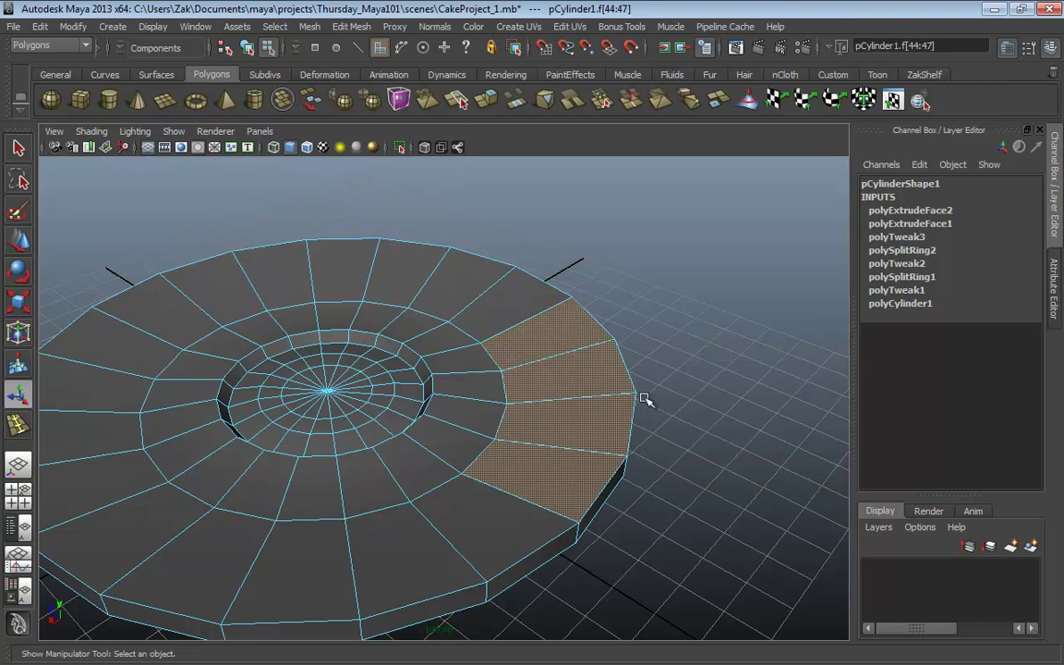
alt+drag(647, 399, 646, 370)
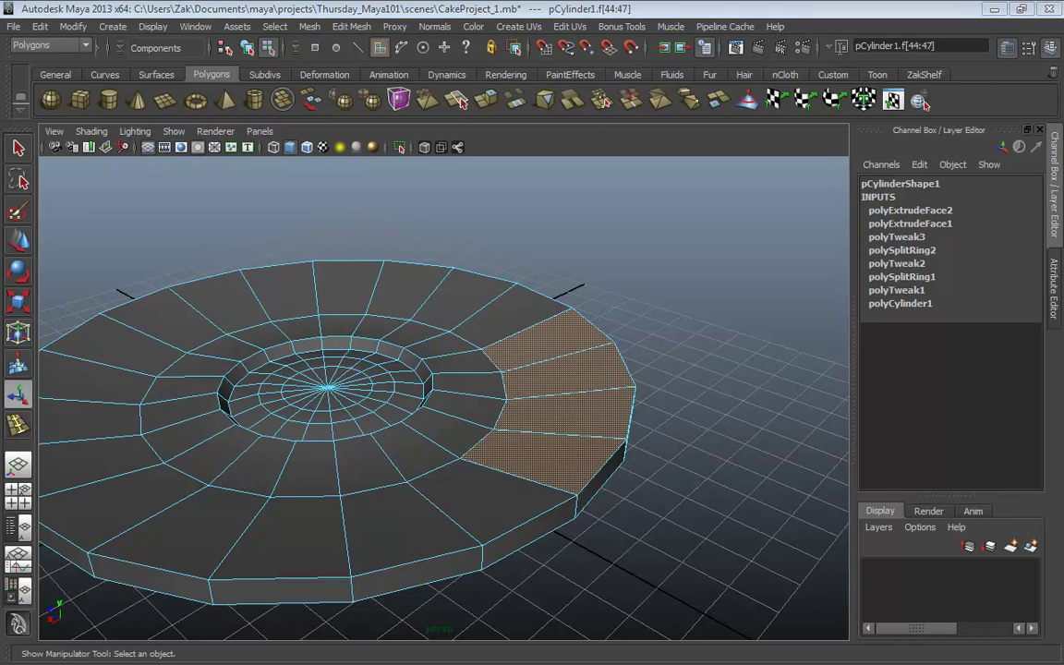
scroll(539, 375, up, 3)
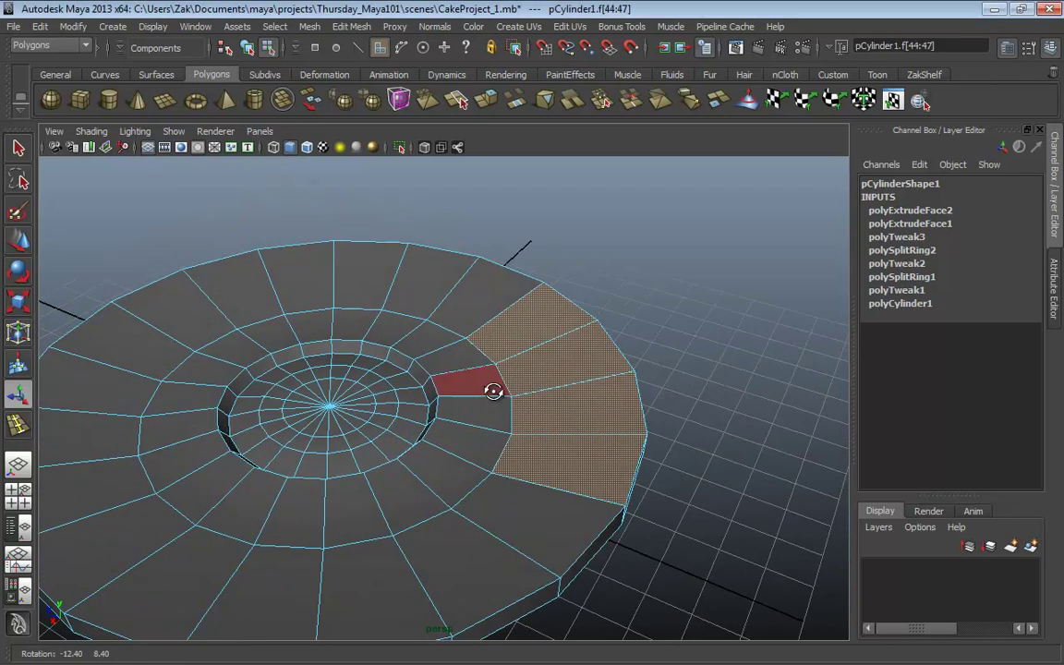
key(F8)
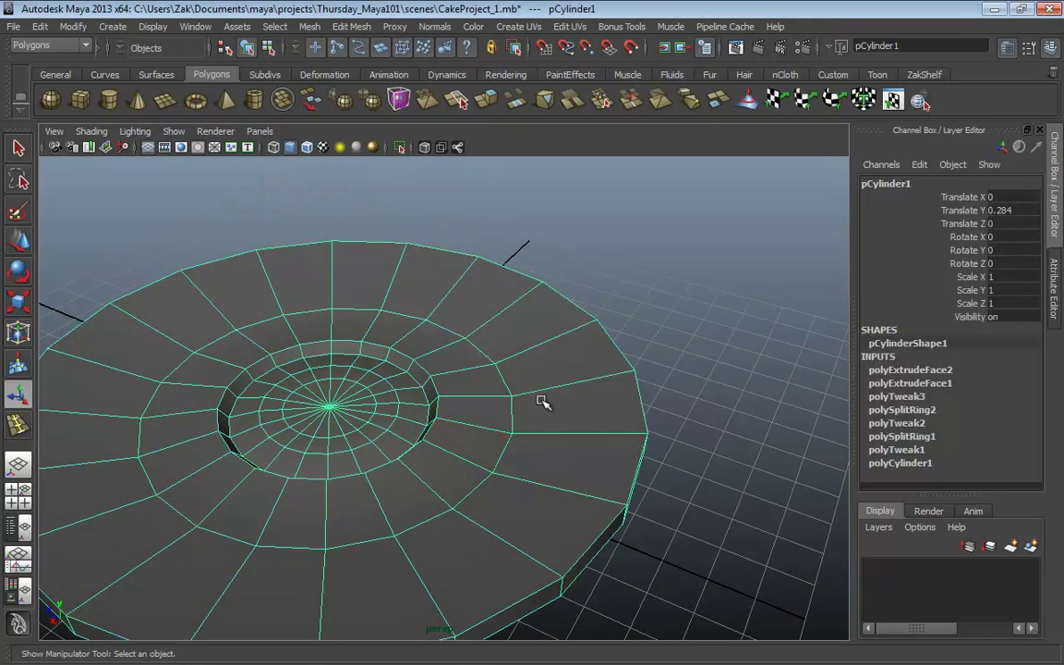
alt+drag(542, 397, 482, 408)
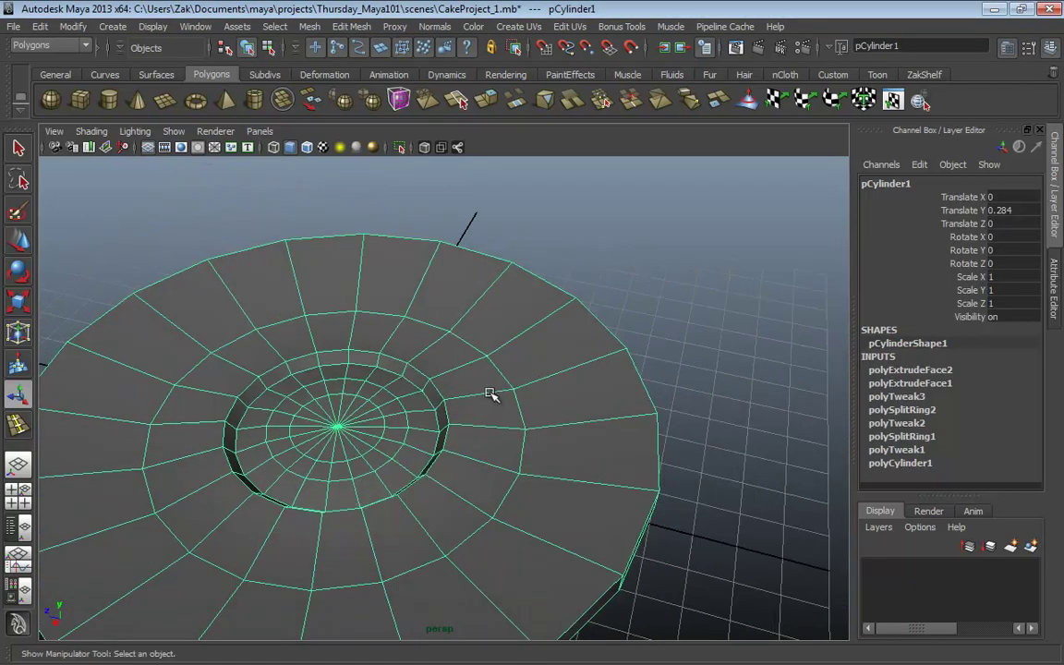
shift+right_drag(488, 359, 422, 382)
mouse_move(489, 427)
mouse_down()
mouse_move(463, 425)
mouse_move(508, 430)
mouse_move(480, 428)
mouse_up()
key(ctrl+z)
Step: Extrude the recess edges, undo a trial centre-face extrusion, and reselect the whole cylinder
alt+right_drag(435, 427, 504, 363)
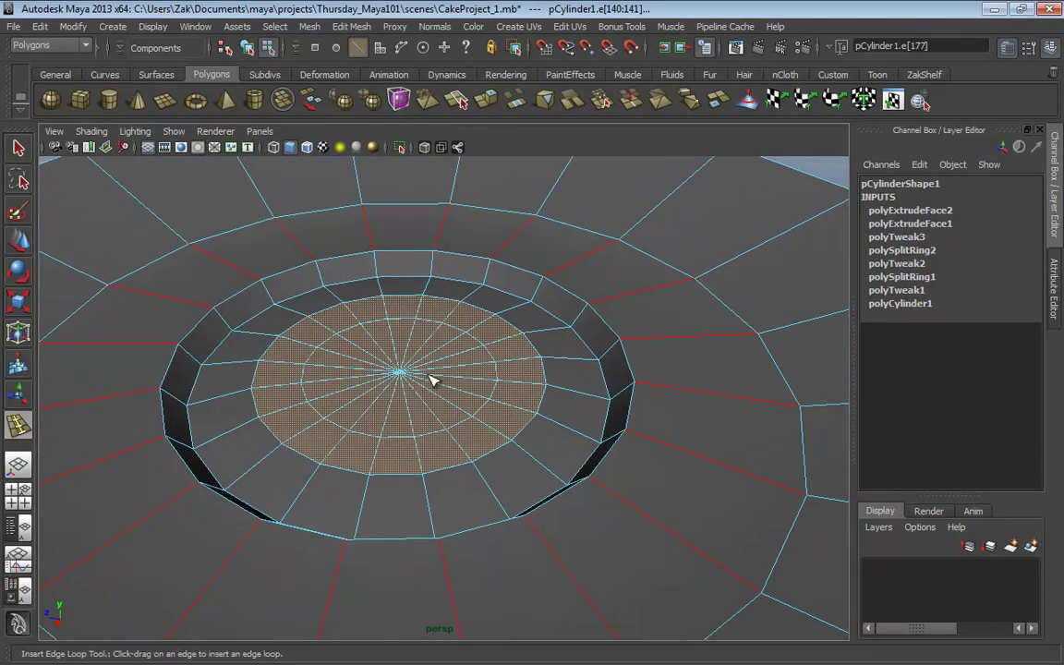
shift+right_drag(428, 375, 438, 442)
key(F8)
click(443, 418)
key(ctrl+z)
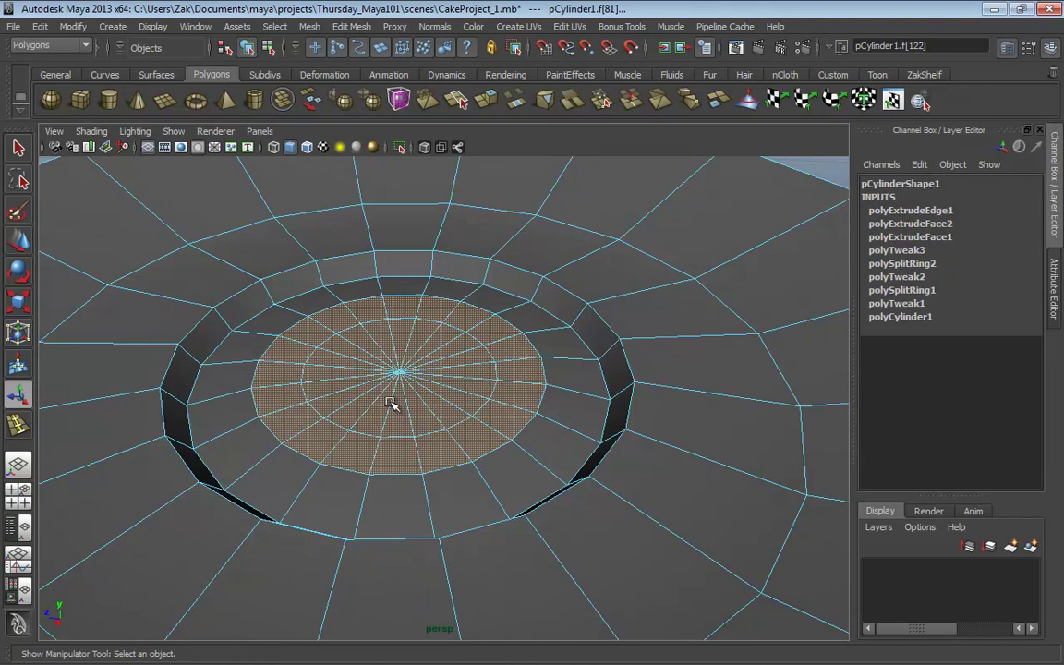
scroll(487, 332, down, 5)
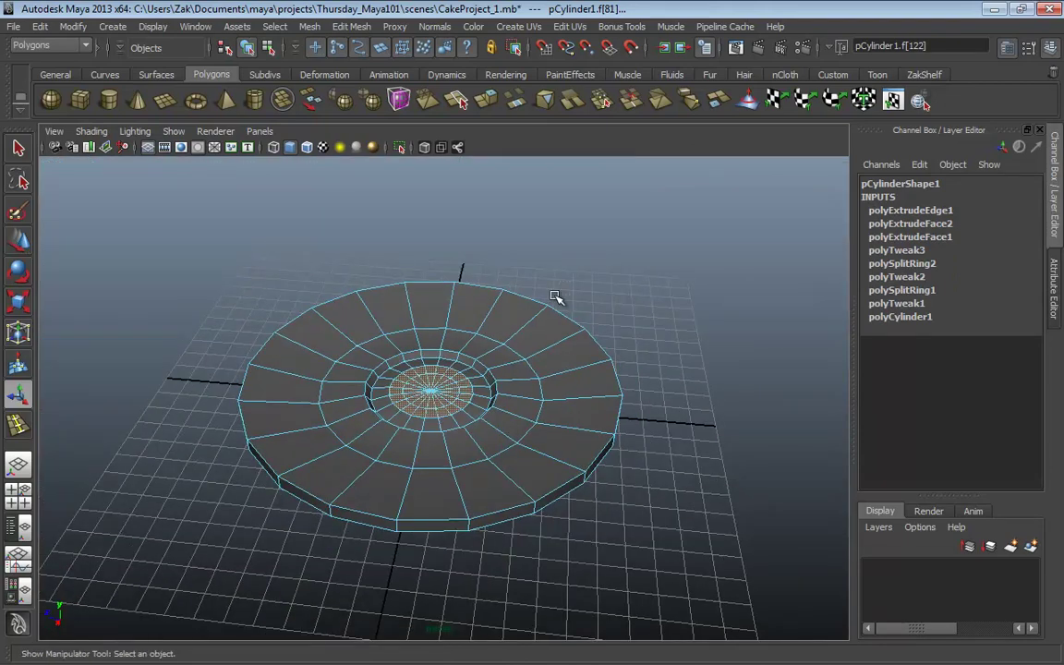
click(506, 270)
click(337, 448)
Step: Paint-select the faces inside the central recess
click(657, 442)
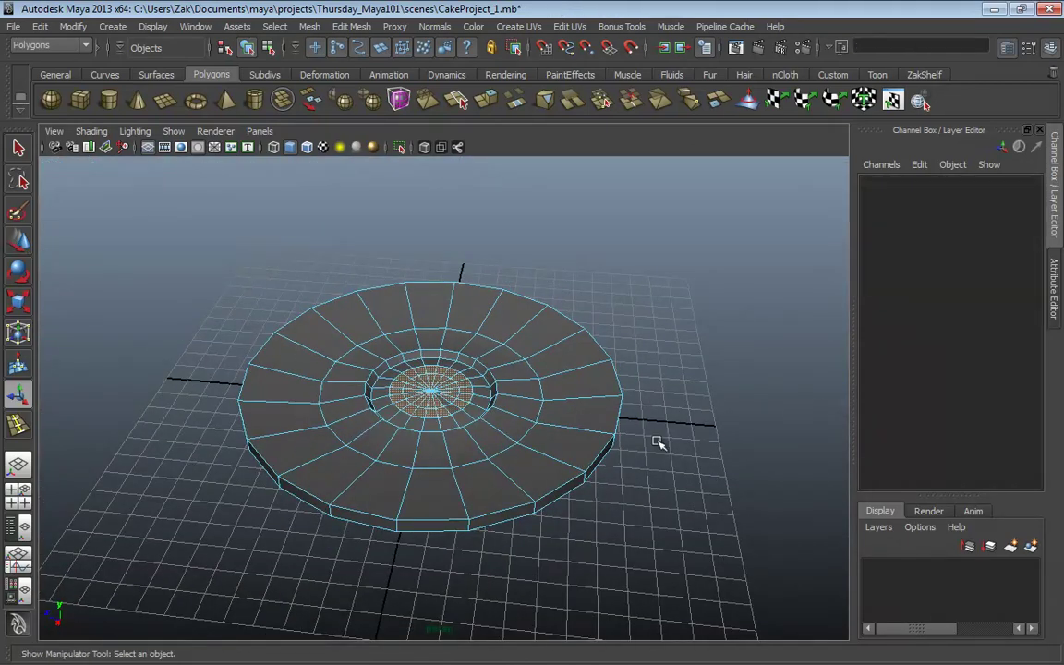
mouse_move(447, 379)
right_down()
mouse_move(457, 456)
mouse_move(451, 397)
right_up()
drag(662, 267, 229, 534)
scroll(444, 324, up, 5)
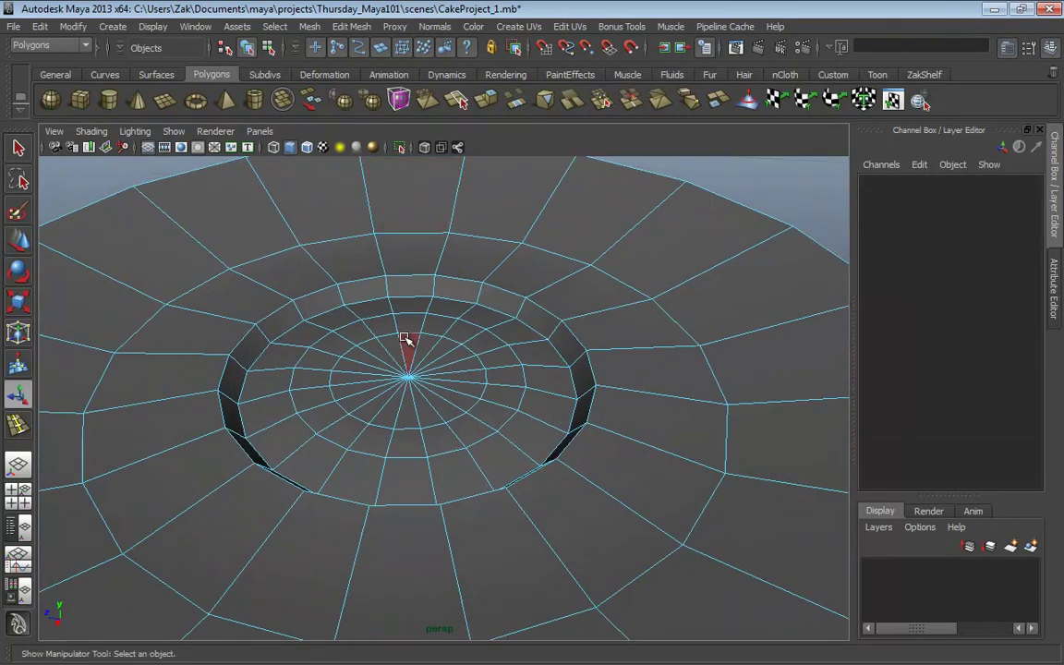
click(18, 214)
mouse_move(370, 323)
mouse_down()
mouse_move(432, 369)
mouse_move(406, 369)
mouse_move(386, 394)
mouse_move(364, 386)
mouse_move(360, 356)
mouse_move(388, 348)
mouse_move(455, 372)
mouse_move(449, 393)
mouse_move(390, 402)
mouse_up()
Step: Extrude the centre faces, scale them to 0.5 and sink them to local Z -0.118
shift+right_drag(423, 407, 428, 430)
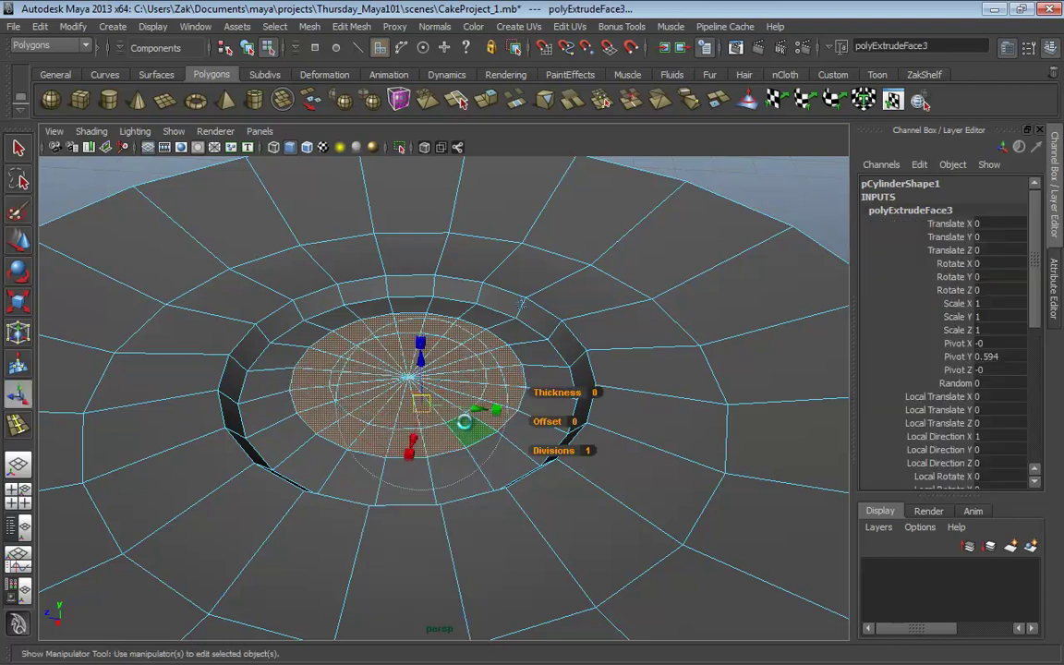
drag(399, 377, 397, 408)
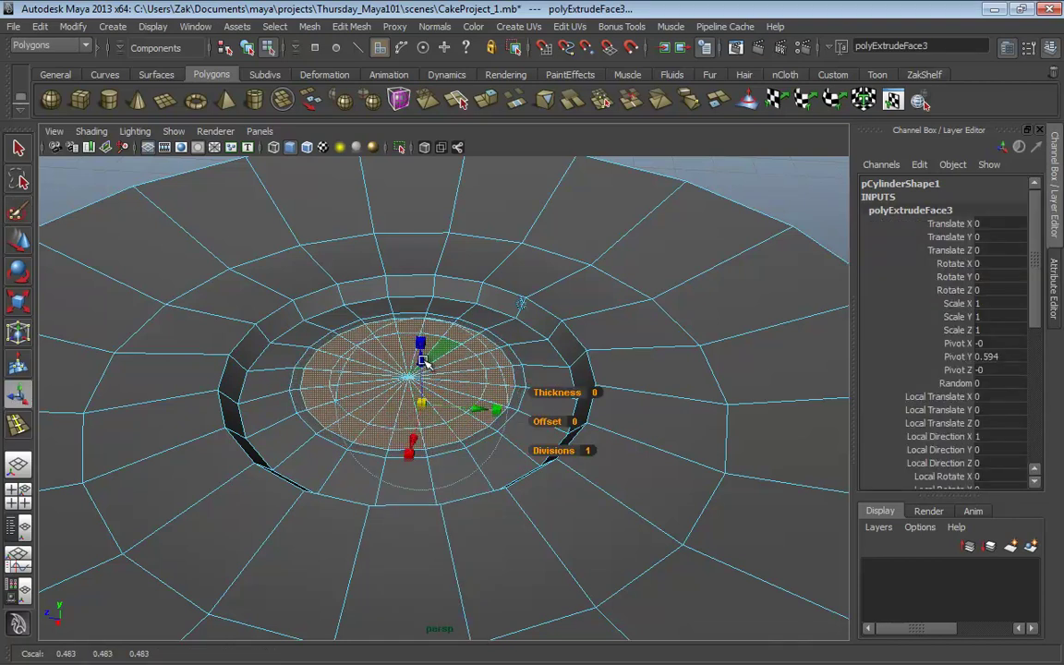
drag(383, 327, 425, 371)
click(541, 404)
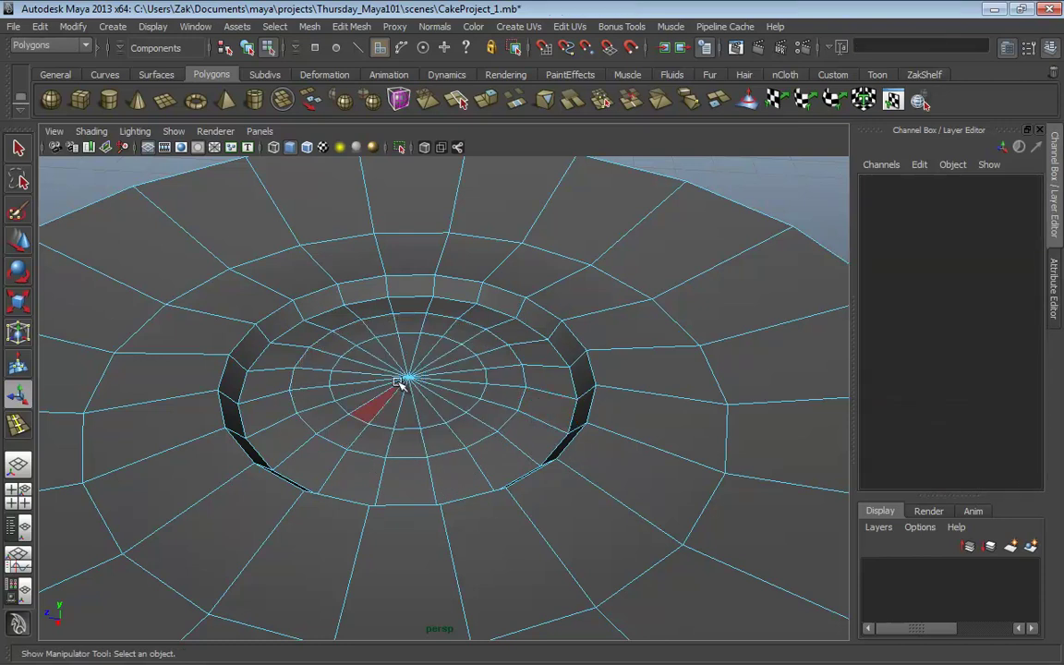
scroll(549, 366, down, 5)
alt+drag(548, 366, 411, 354)
mouse_move(520, 431)
alt+mouse_down()
mouse_move(528, 428)
mouse_move(514, 421)
alt+mouse_up()
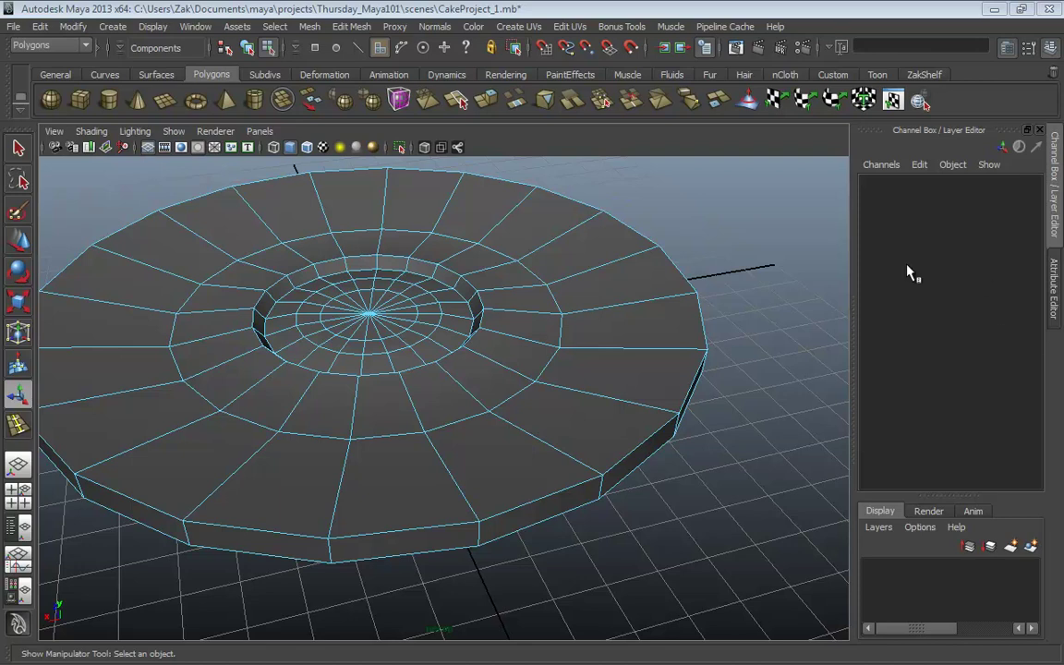
Step: Select edges on the recess rim, then move a rim vertex to reshape it
alt+drag(529, 413, 556, 387)
scroll(468, 380, up, 5)
shift+right_click(579, 380)
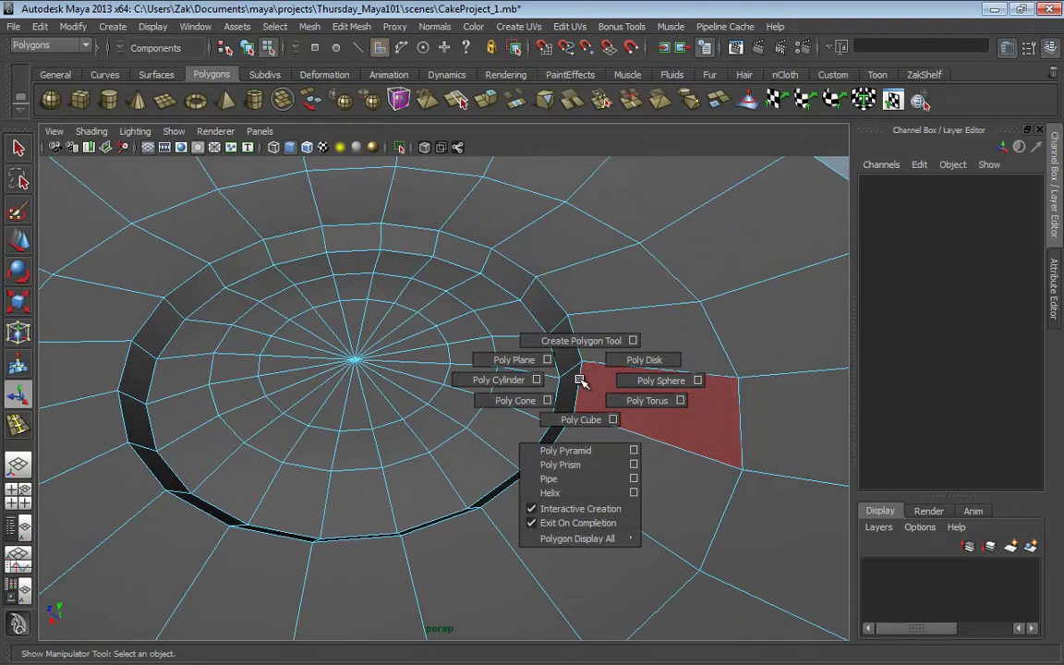
right_click(579, 379)
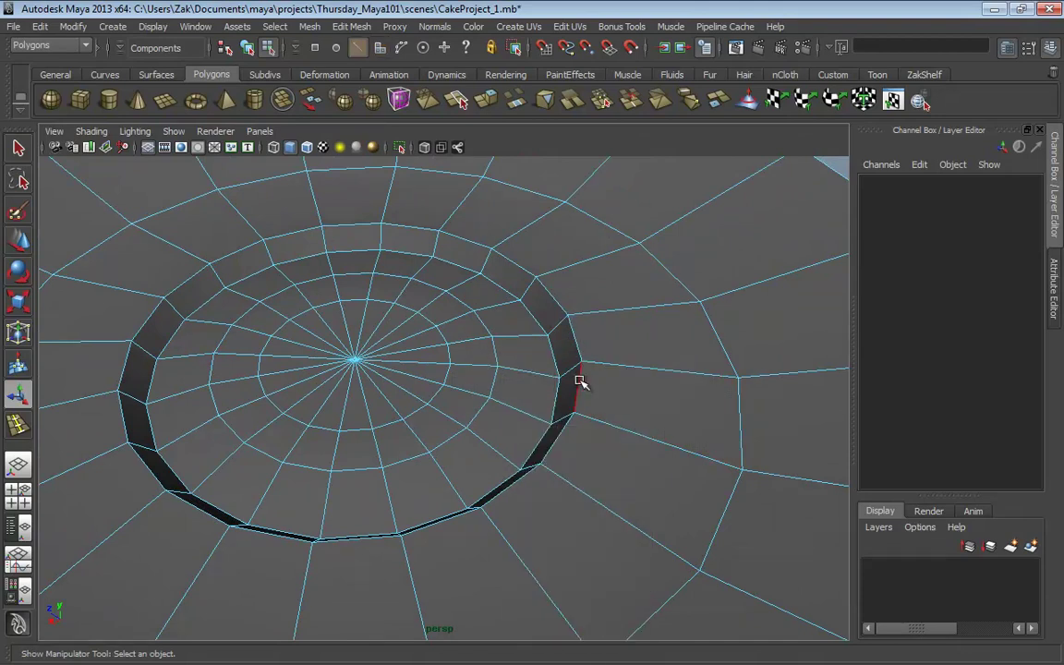
click(579, 382)
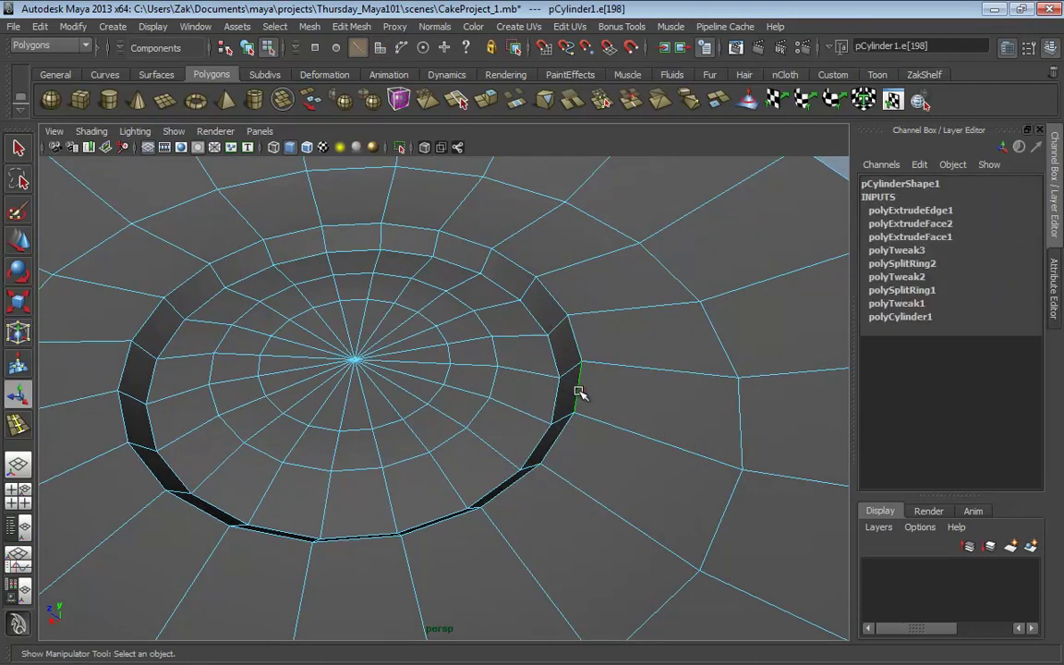
click(558, 444)
alt+drag(561, 423, 553, 373)
right_drag(554, 373, 487, 358)
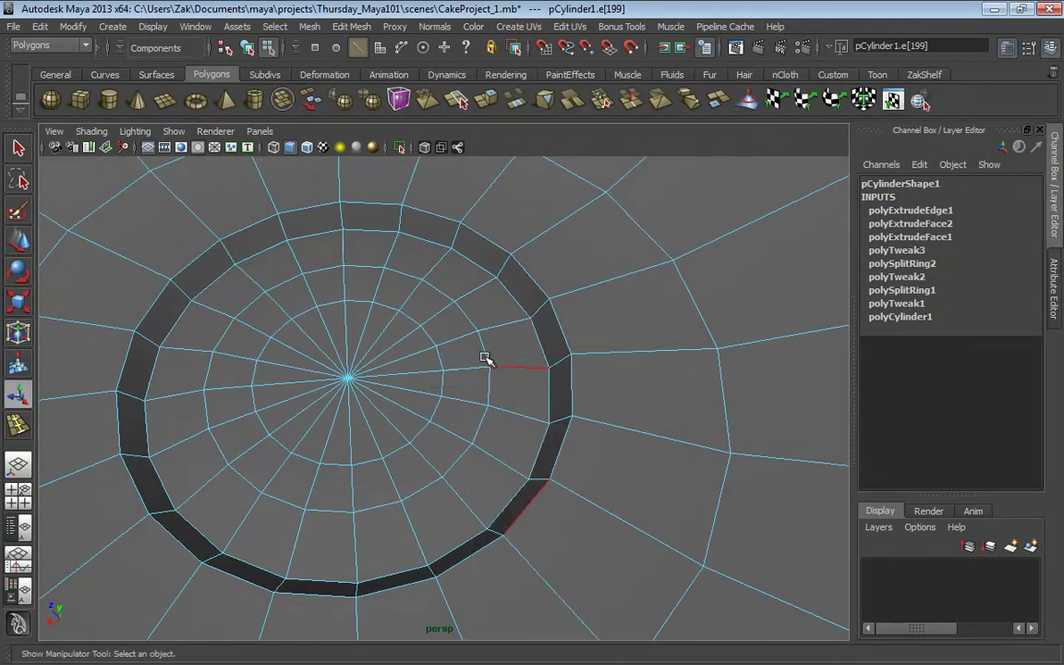
click(549, 370)
key(w)
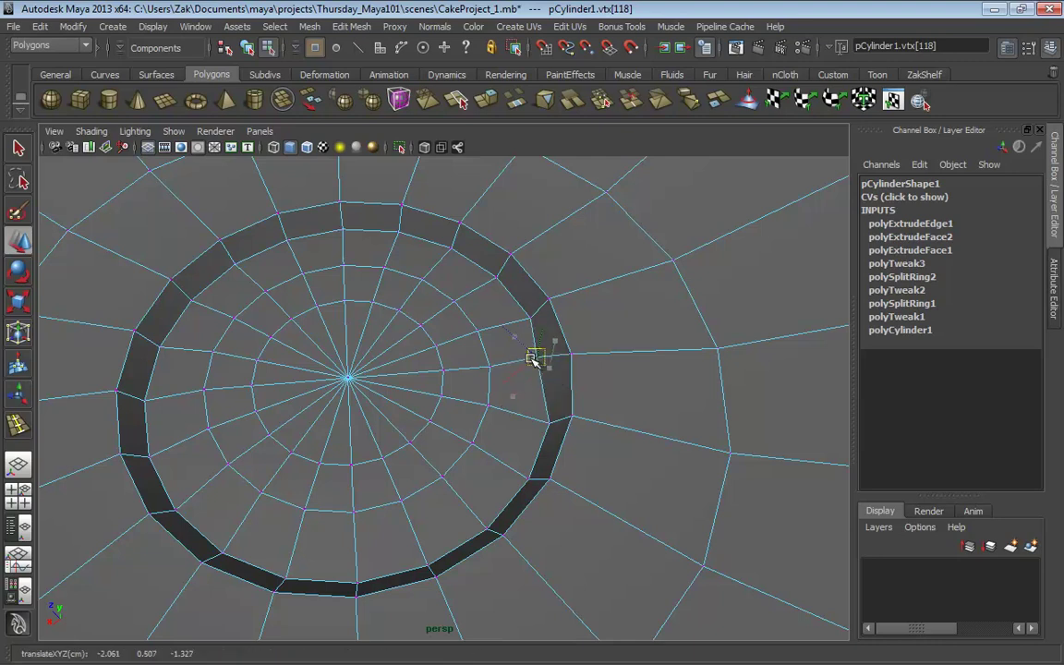
mouse_move(573, 365)
mouse_down()
mouse_move(572, 397)
mouse_move(550, 385)
mouse_move(552, 338)
mouse_move(511, 380)
mouse_move(571, 354)
mouse_up()
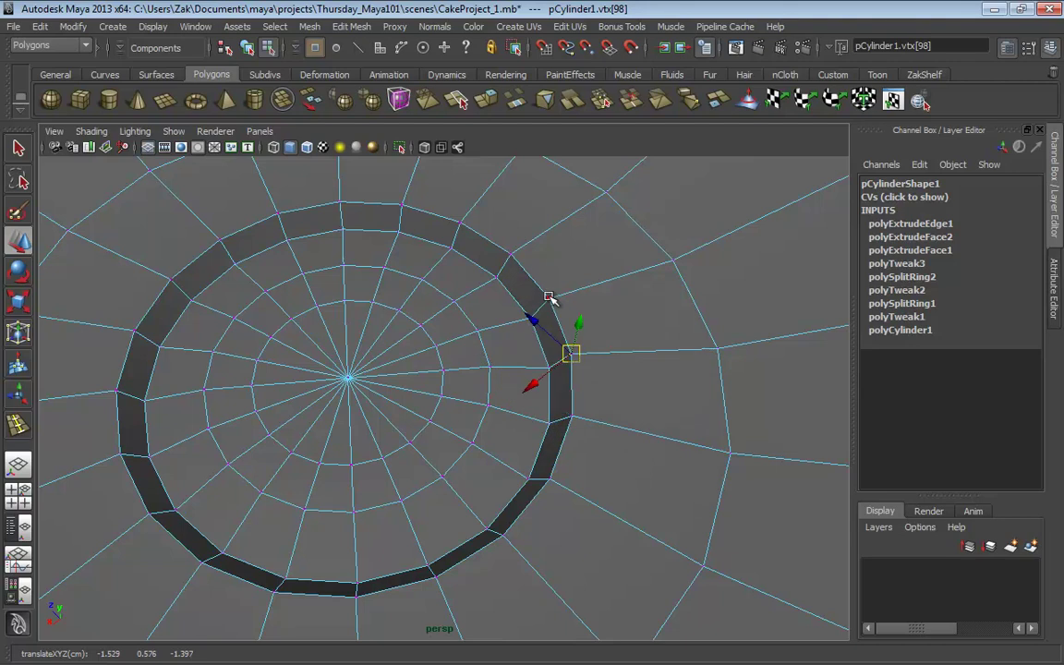
Step: Pull a vertex on the ring's outer edge outward, then undo the move
click(547, 299)
drag(547, 299, 529, 331)
key(ctrl+z)
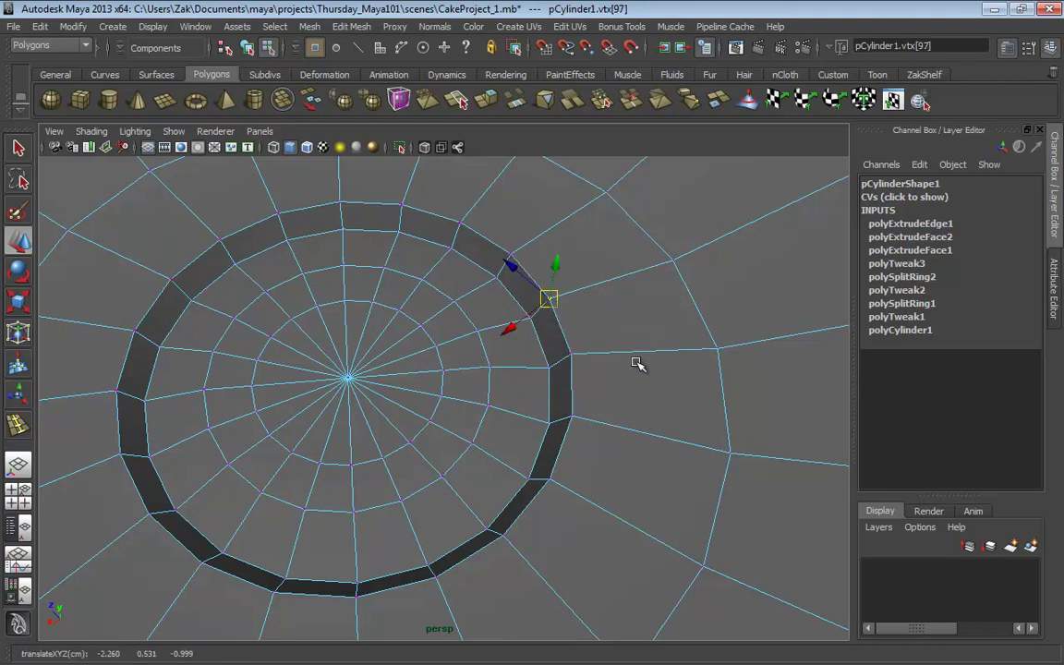
alt+drag(637, 361, 615, 412)
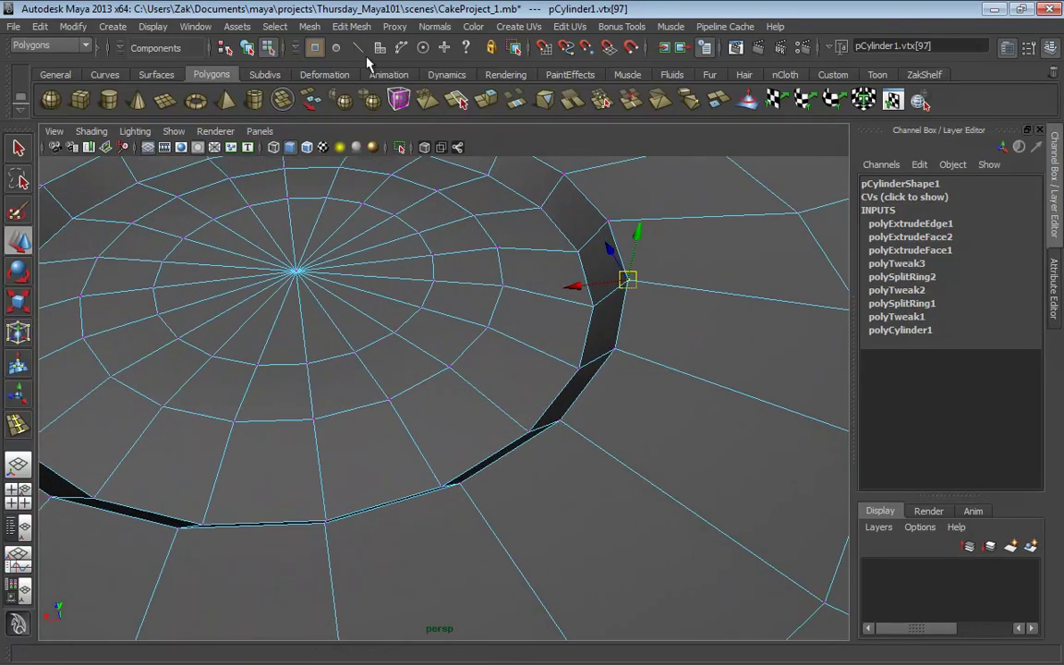
click(351, 27)
click(351, 26)
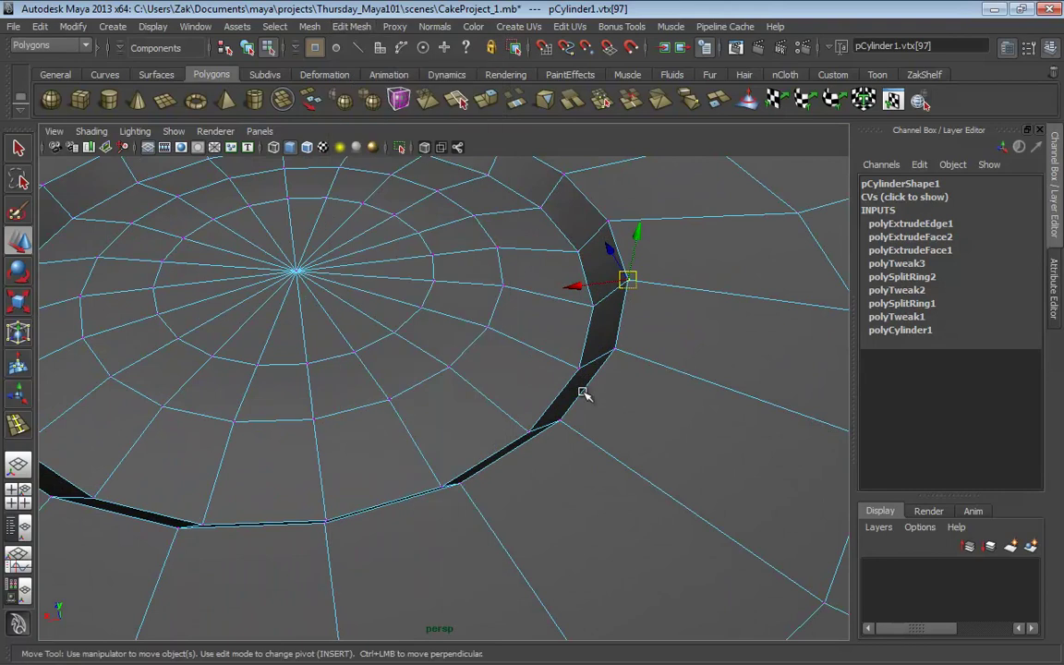
Step: Drag another ring vertex outward into a long stretched spike and inspect it
click(561, 422)
drag(567, 423, 538, 430)
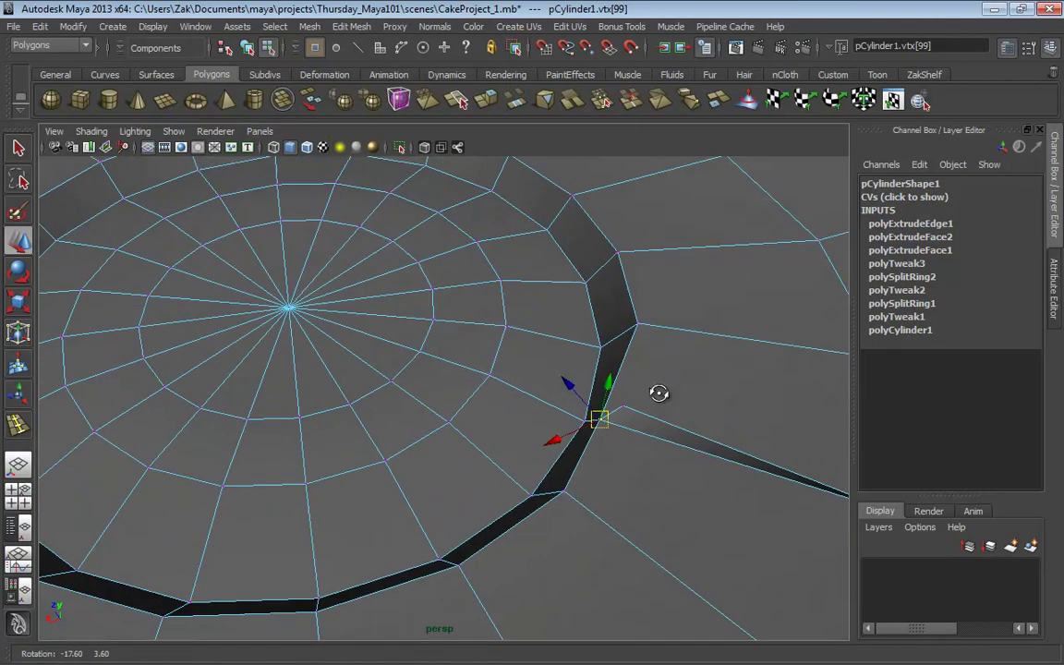
alt+drag(663, 392, 644, 339)
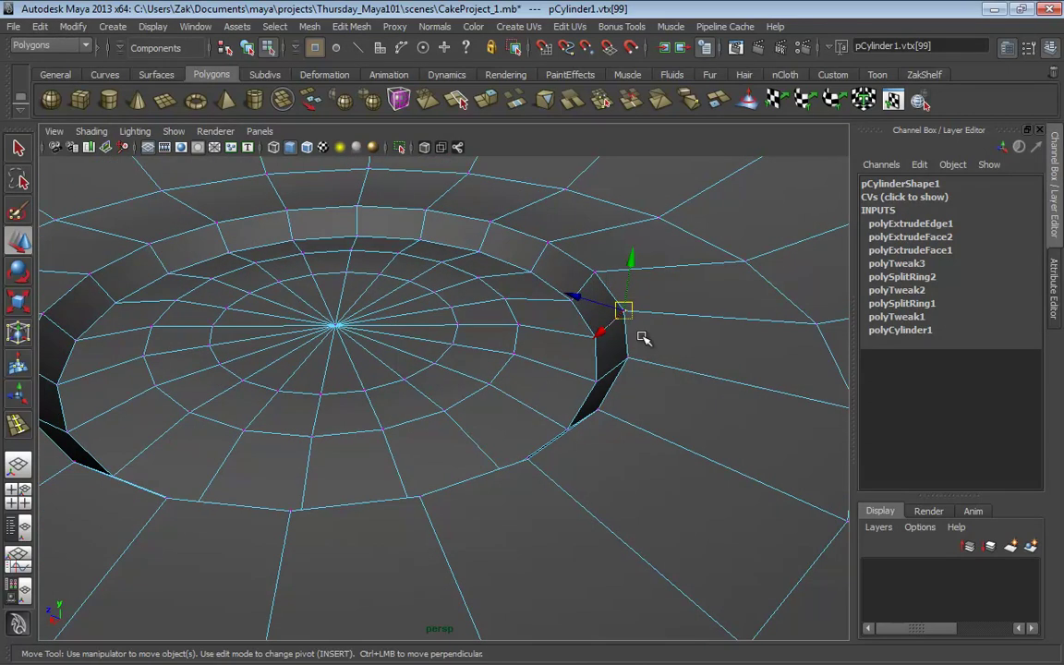
alt+drag(677, 312, 711, 448)
alt+right_drag(711, 448, 727, 380)
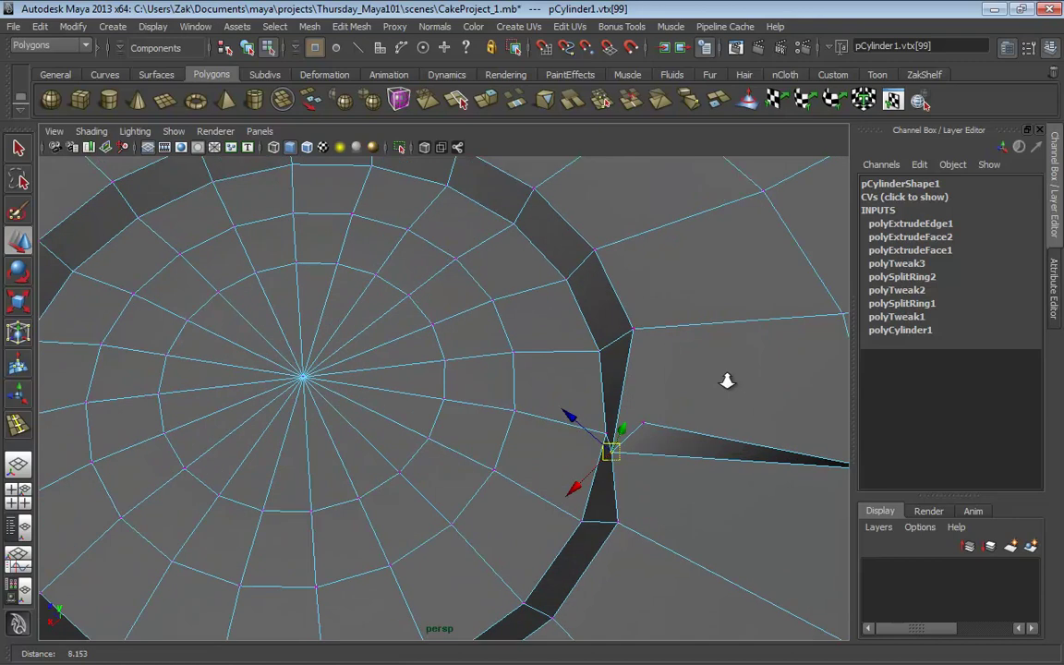
alt+drag(727, 380, 541, 411)
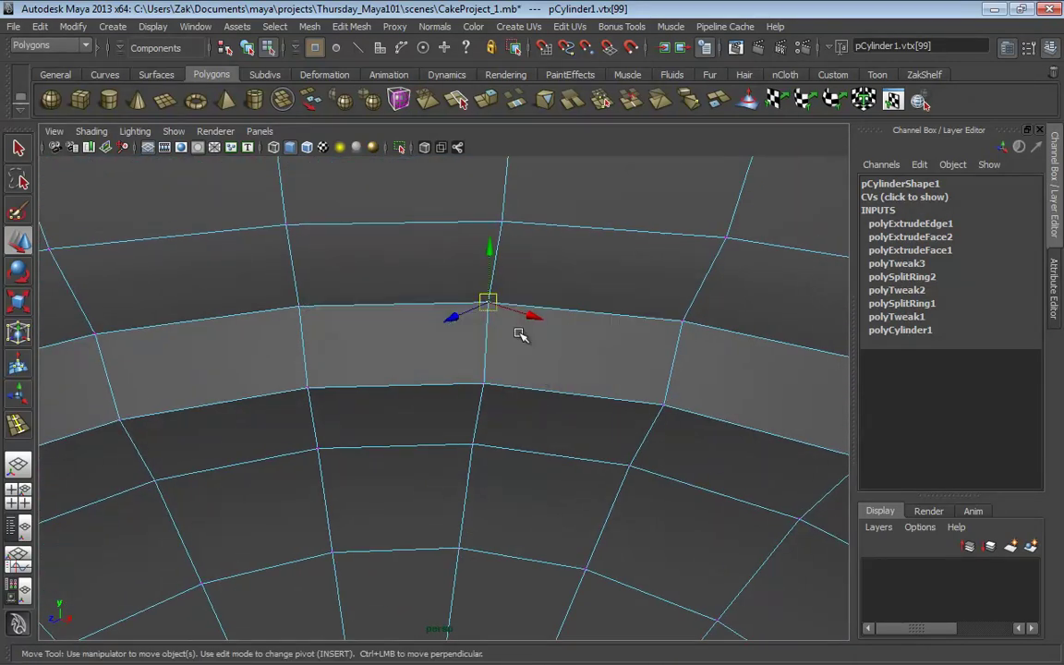
alt+drag(476, 264, 293, 249)
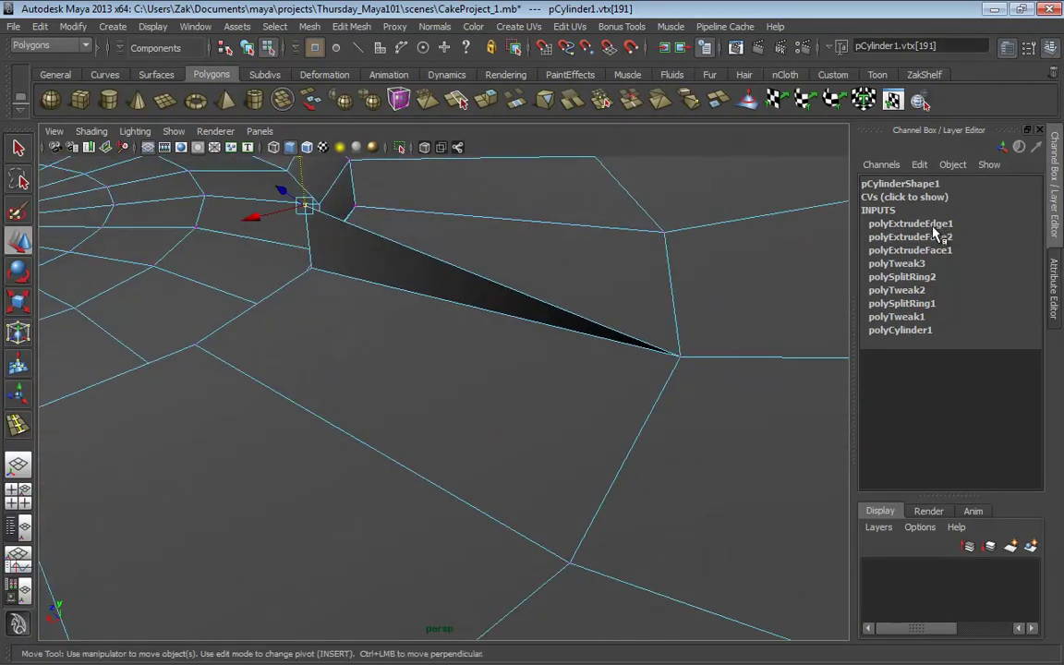
alt+drag(763, 229, 729, 371)
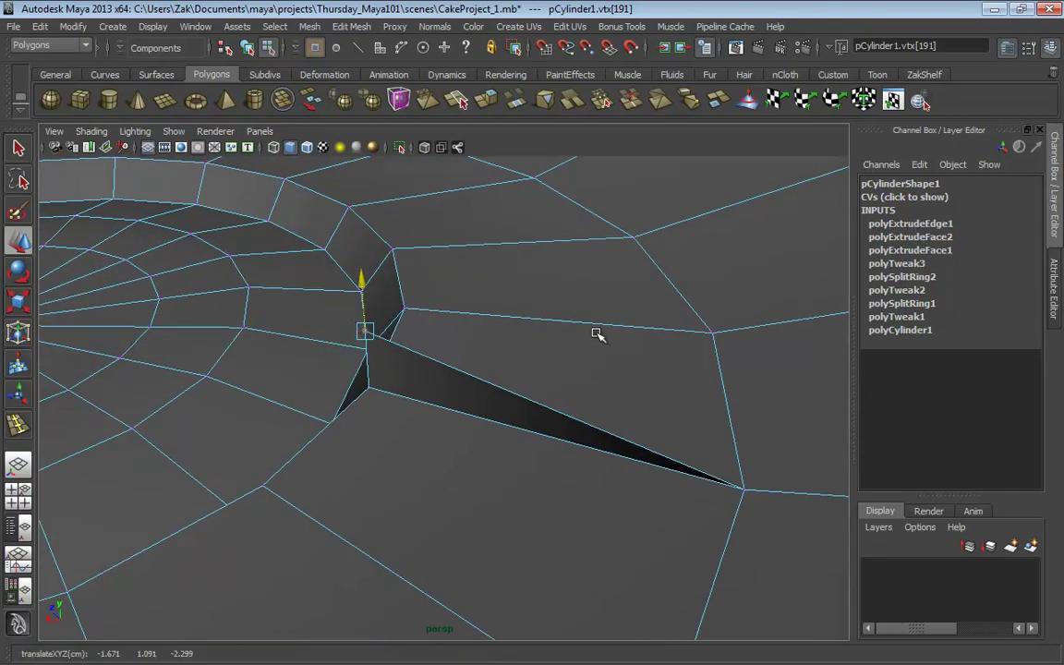
Step: Undo back past polyExtrudeEdge1 to close the split, returning to object mode on the recess
key(ctrl+z)
key(ctrl+z)
key(ctrl+z)
key(ctrl+z)
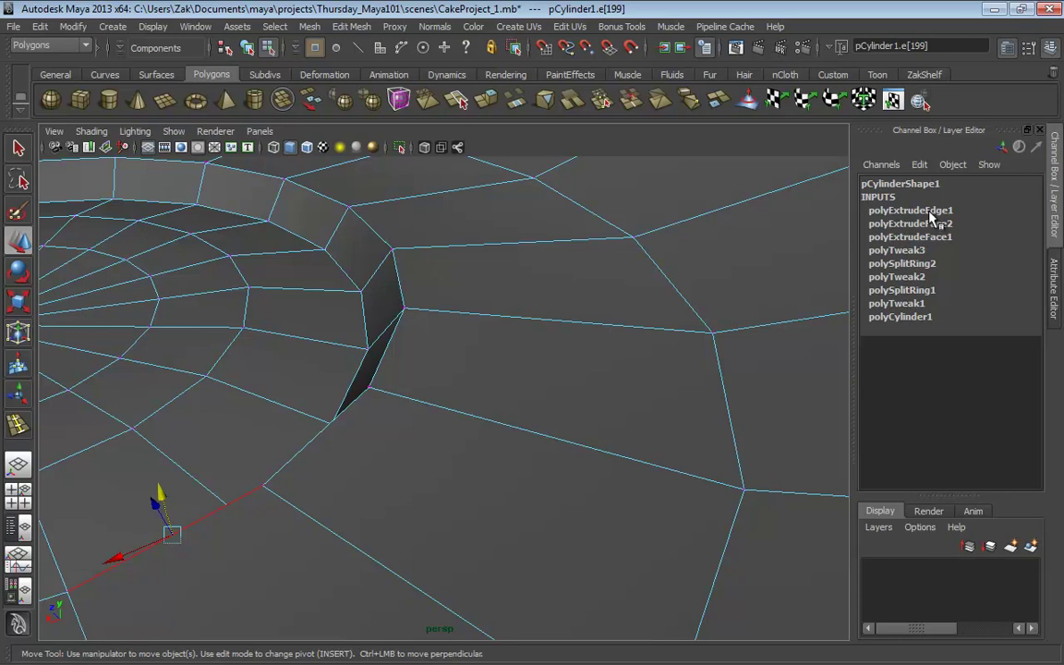
key(ctrl+z)
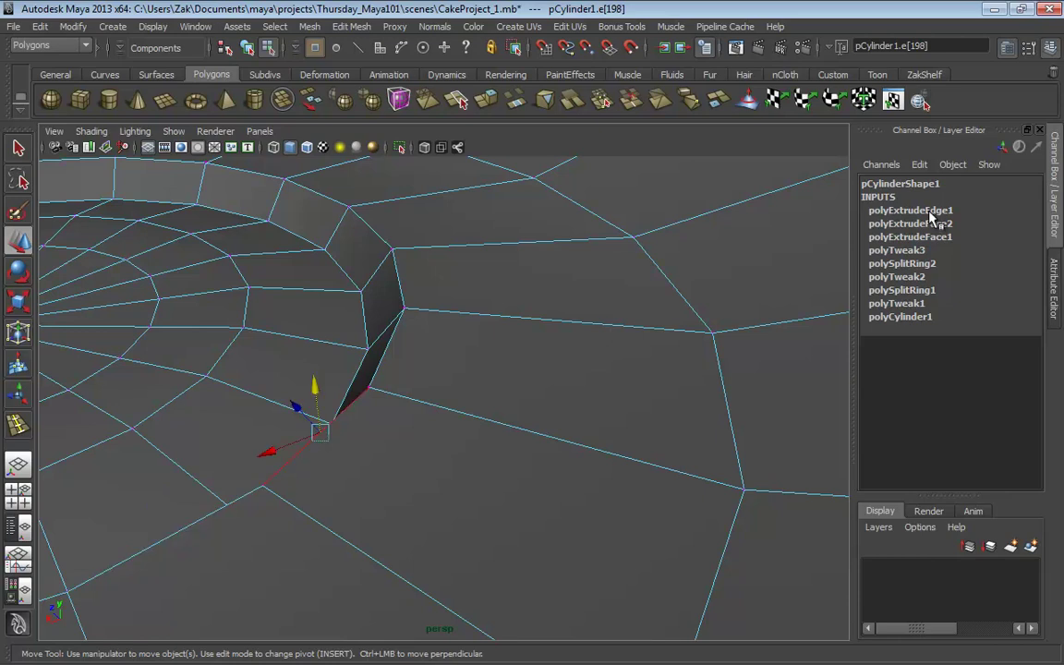
key(ctrl+z)
key(ctrl+z)
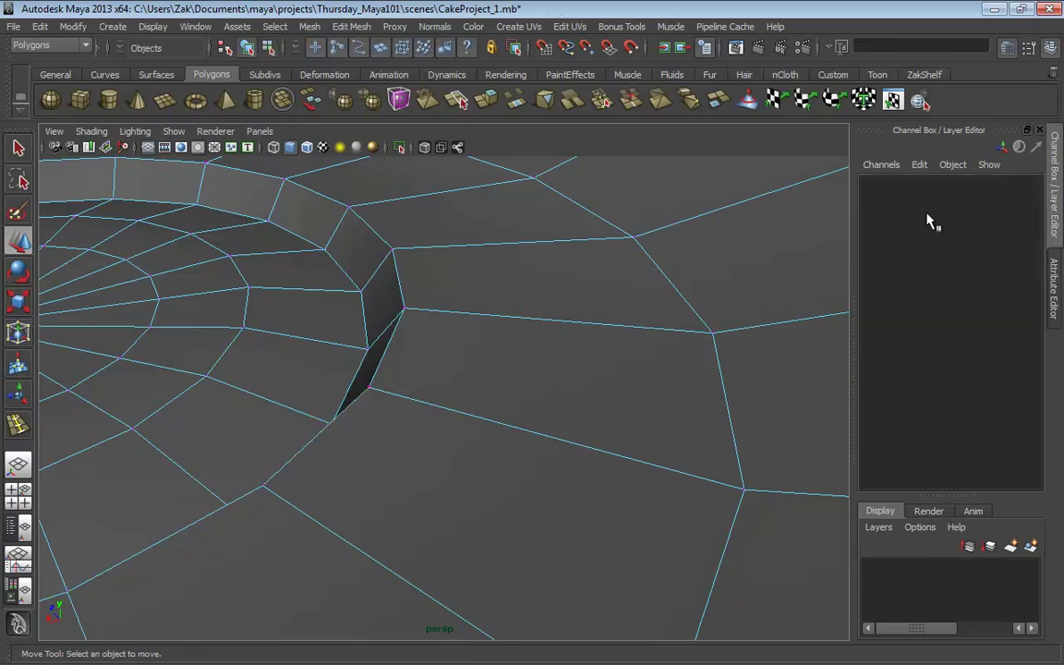
key(ctrl+z)
key(ctrl+z)
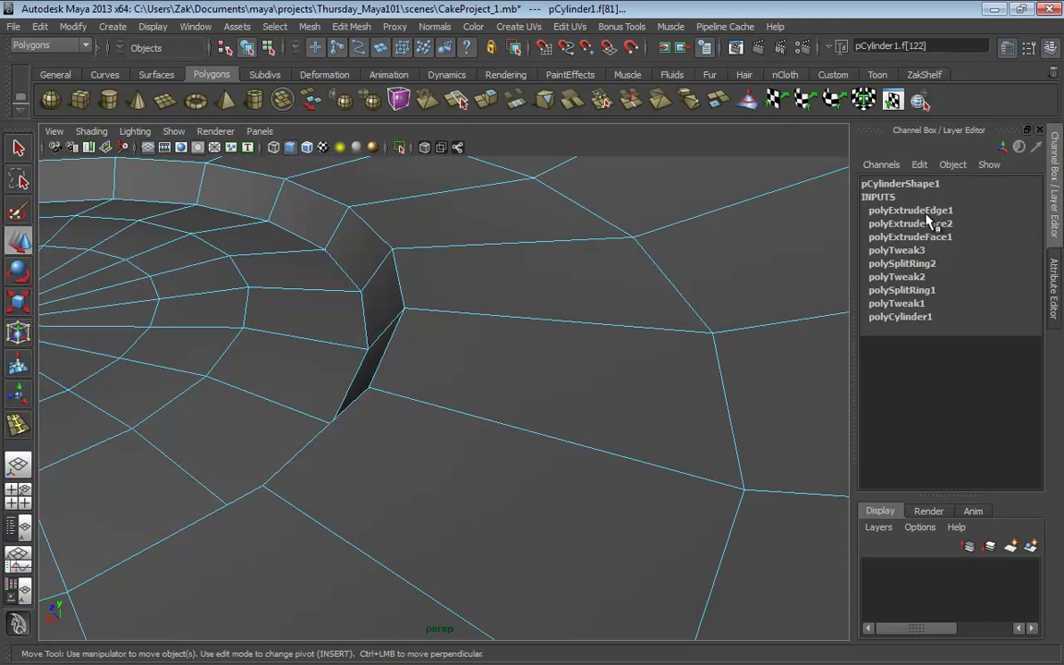
key(ctrl+z)
key(ctrl+z)
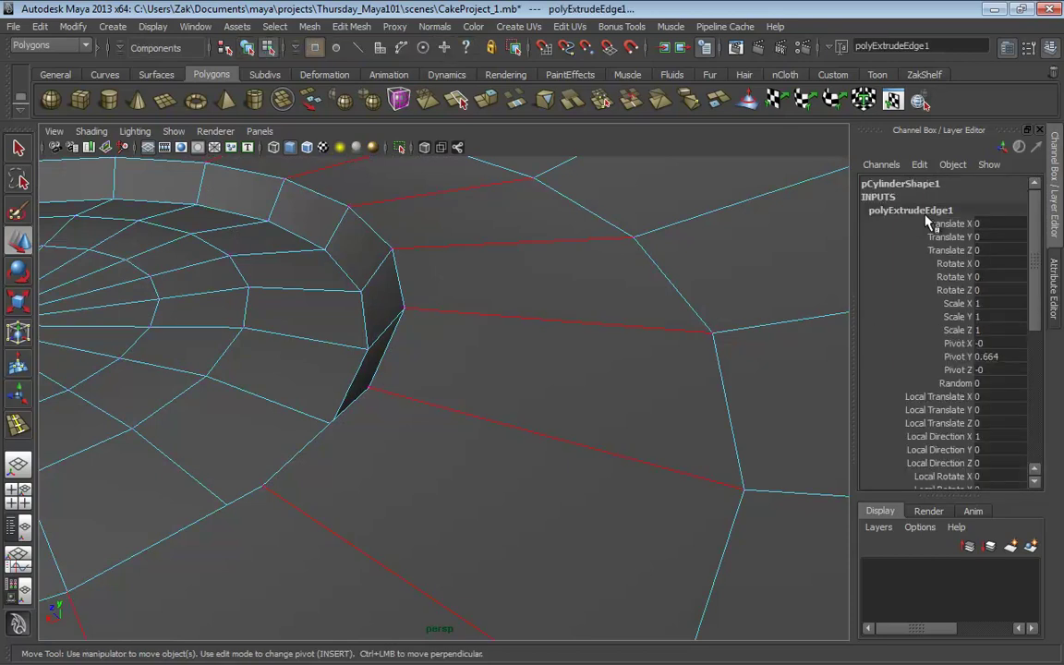
key(ctrl+z)
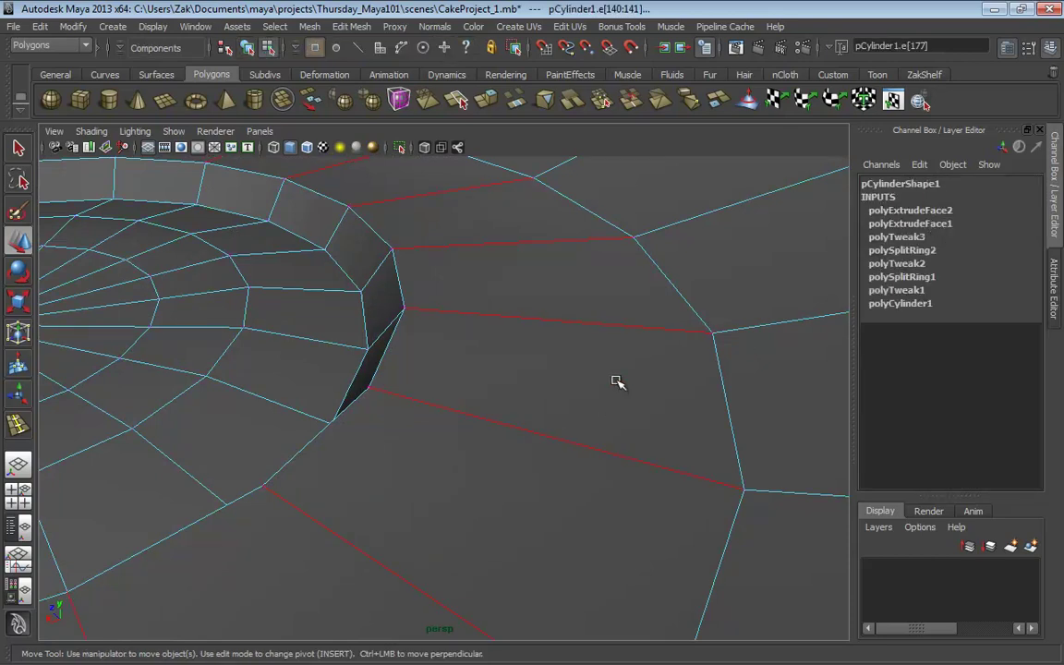
alt+right_drag(615, 383, 222, 408)
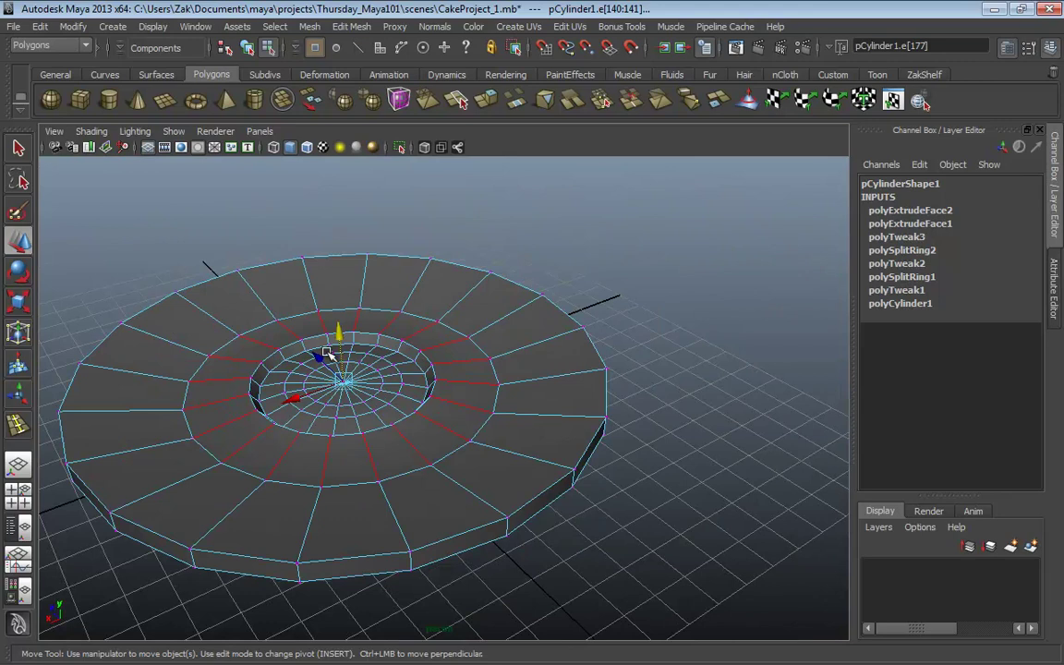
key(F8)
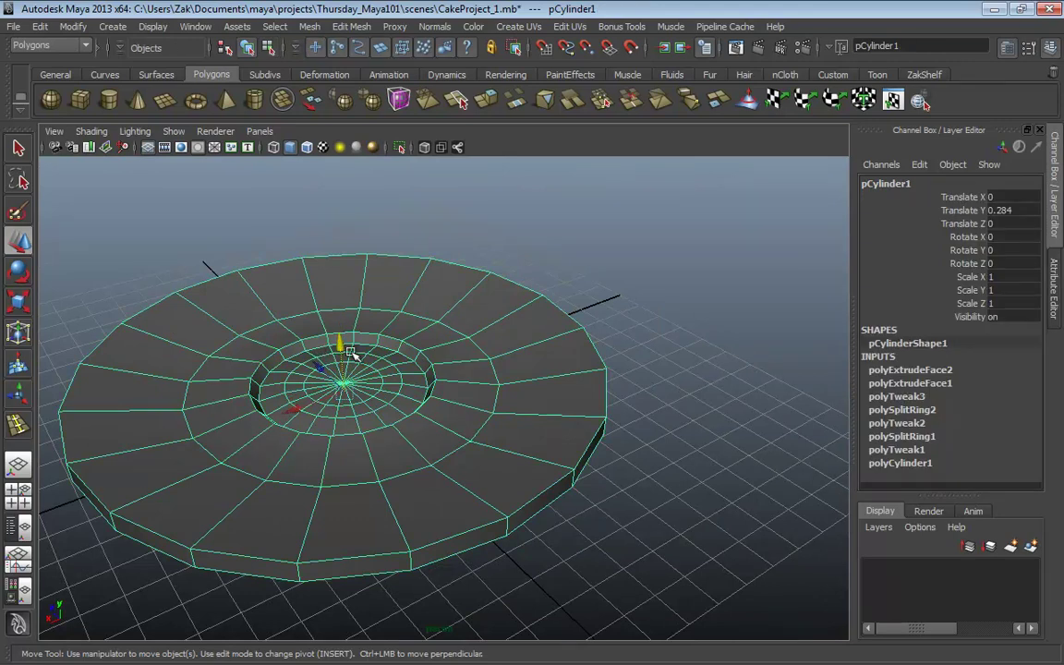
alt+right_drag(365, 340, 527, 354)
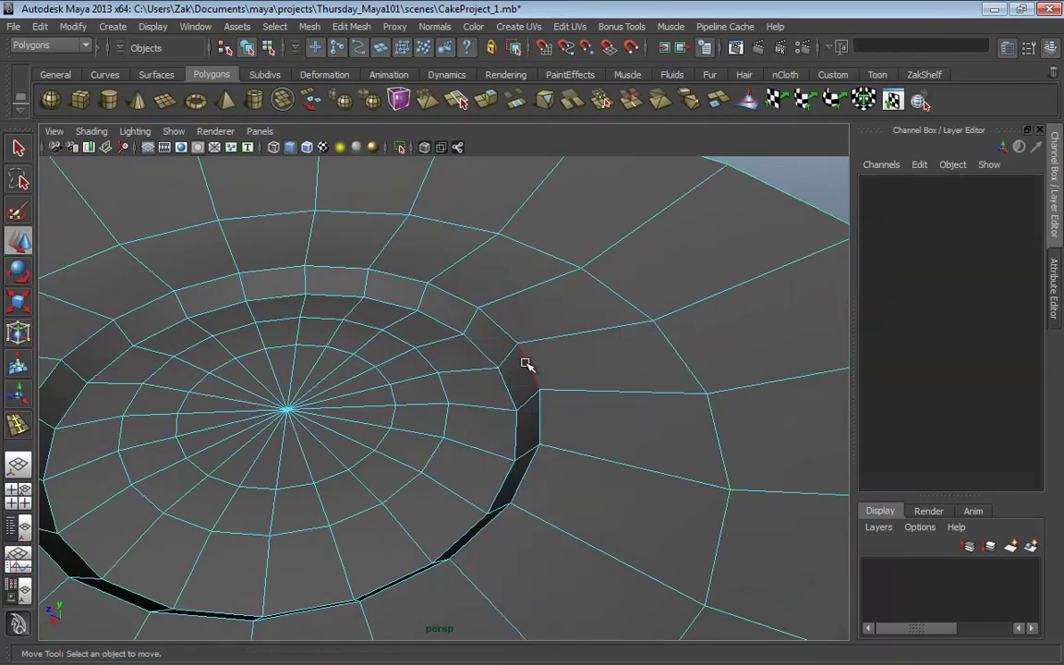
Step: Bevel the recess rim edge loop with polyBevel1 Offset 0.3 and 1 segment, then enter edge mode
double_click(524, 364)
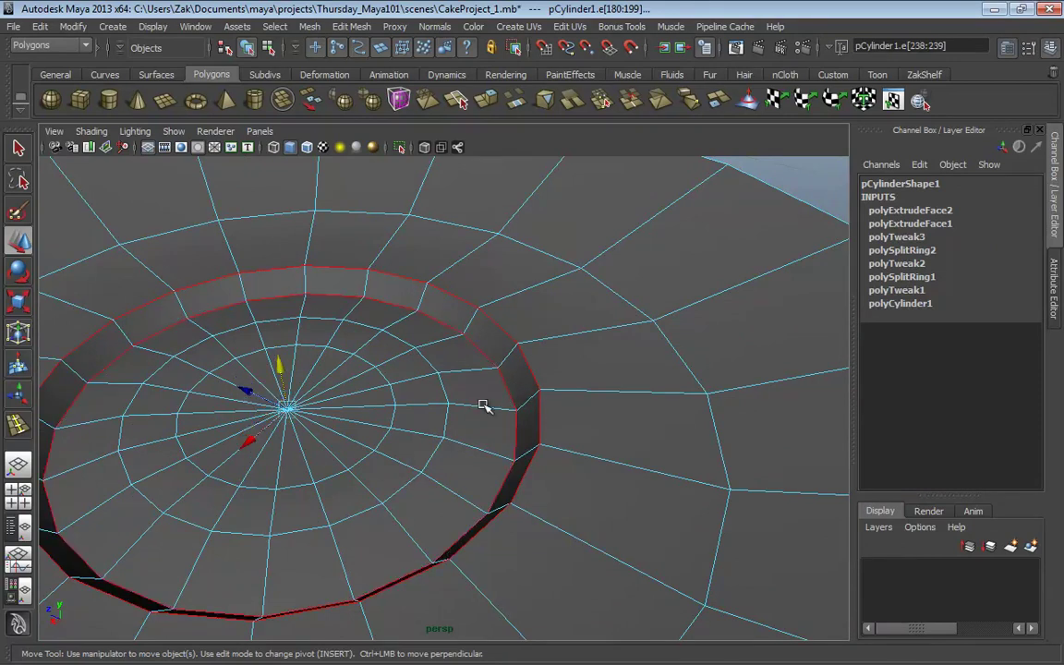
alt+right_drag(484, 406, 520, 417)
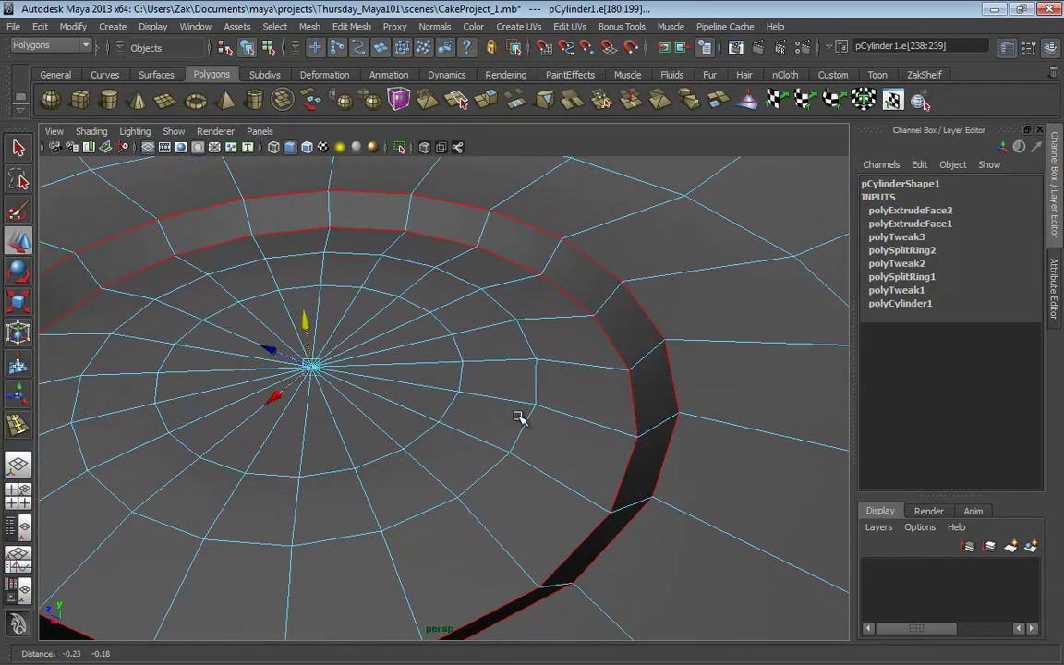
shift+right_drag(528, 375, 616, 377)
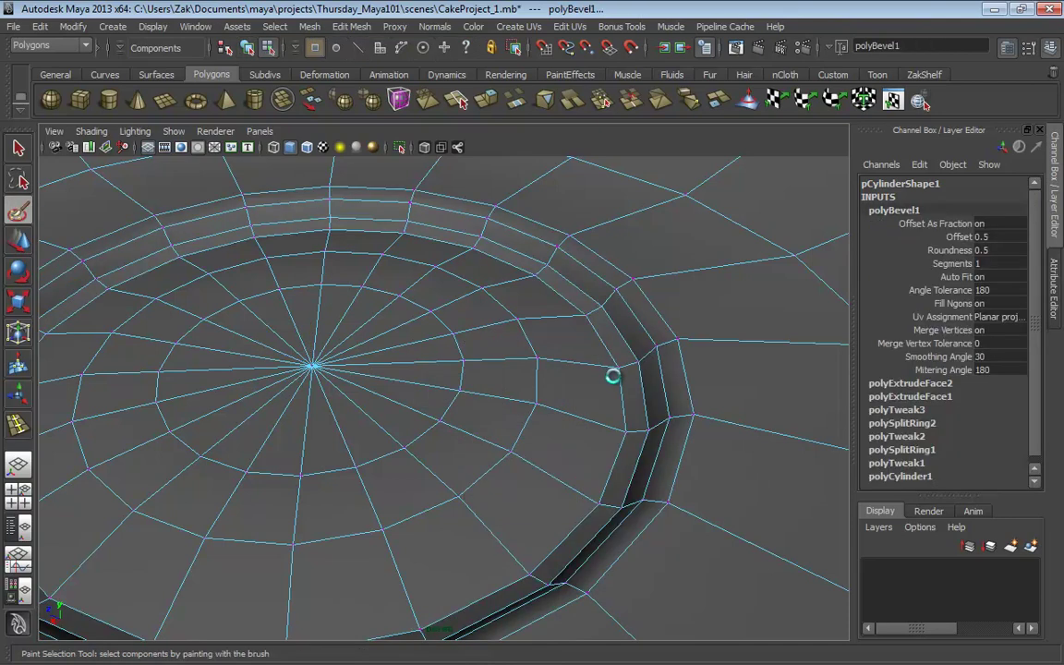
click(956, 236)
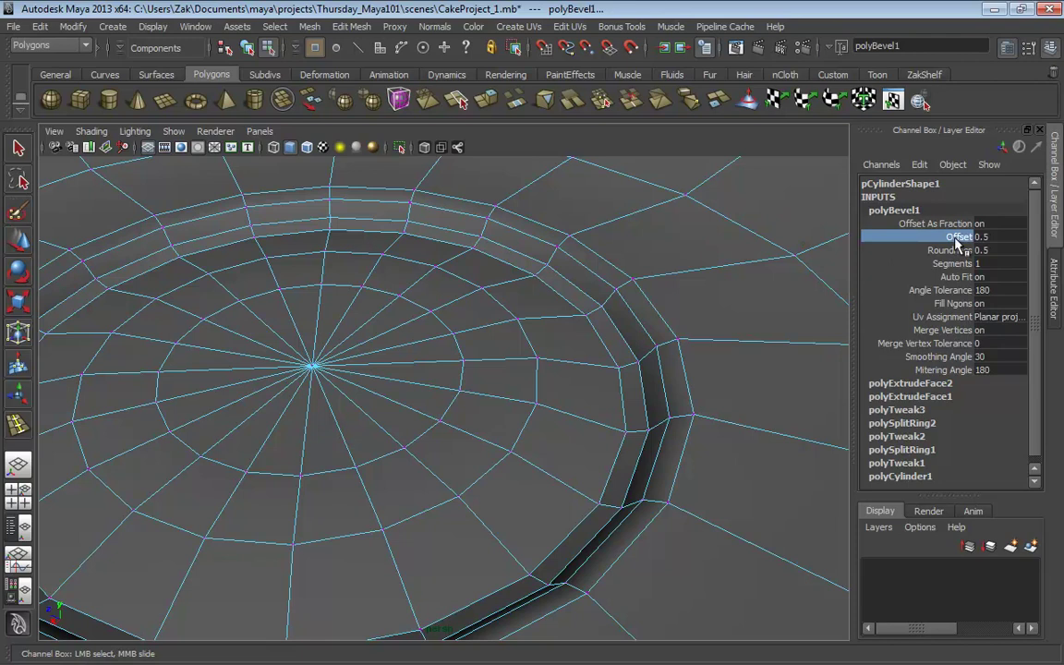
middle_drag(796, 278, 793, 280)
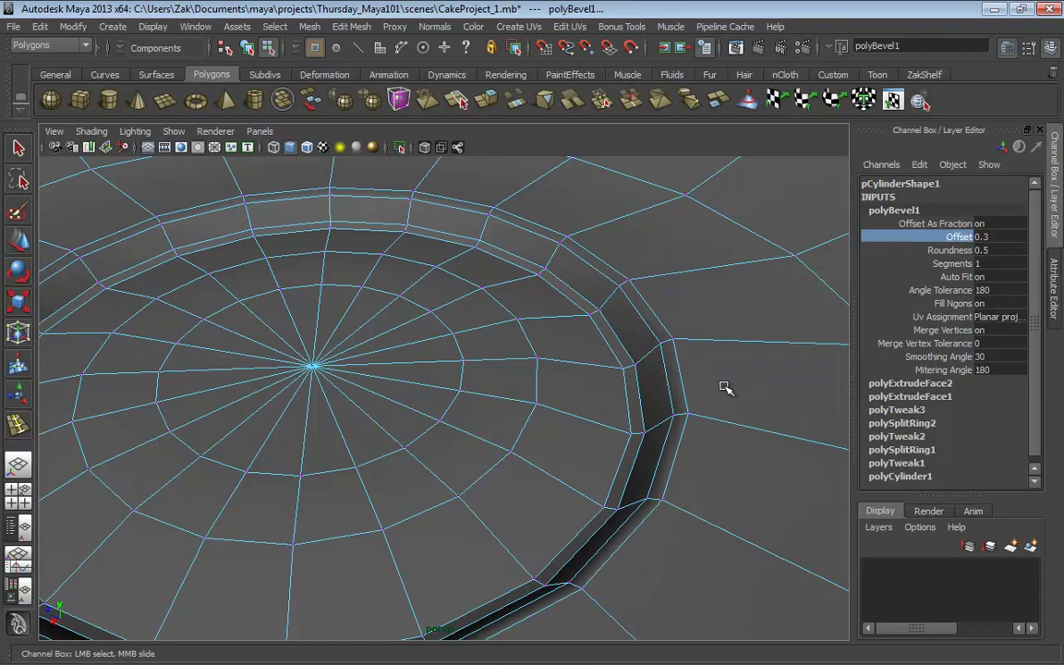
alt+right_drag(724, 387, 483, 383)
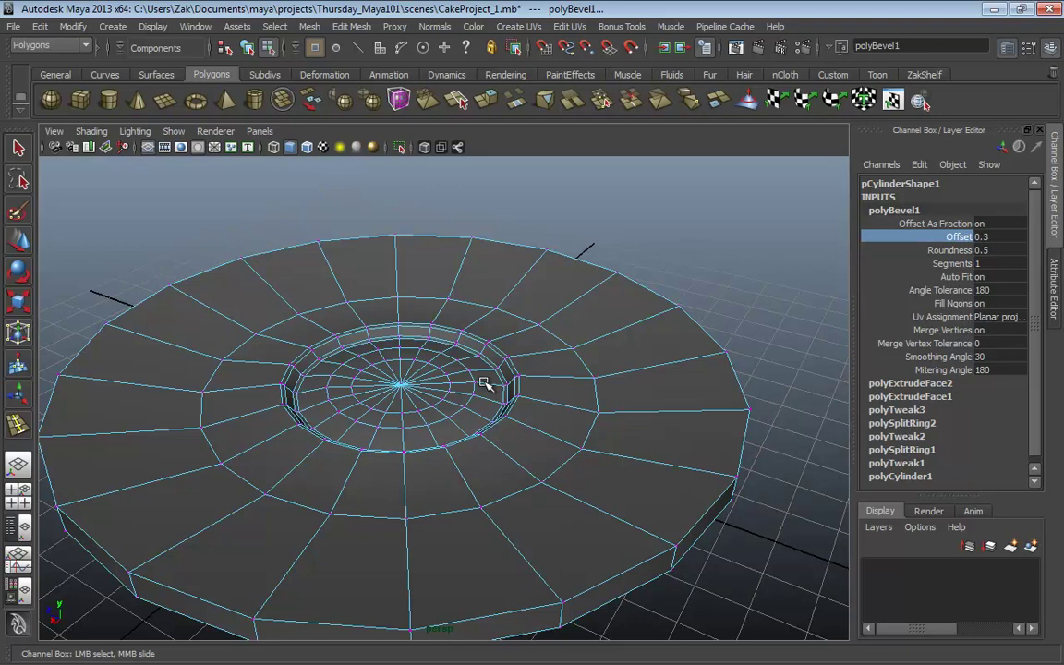
right_click(557, 469)
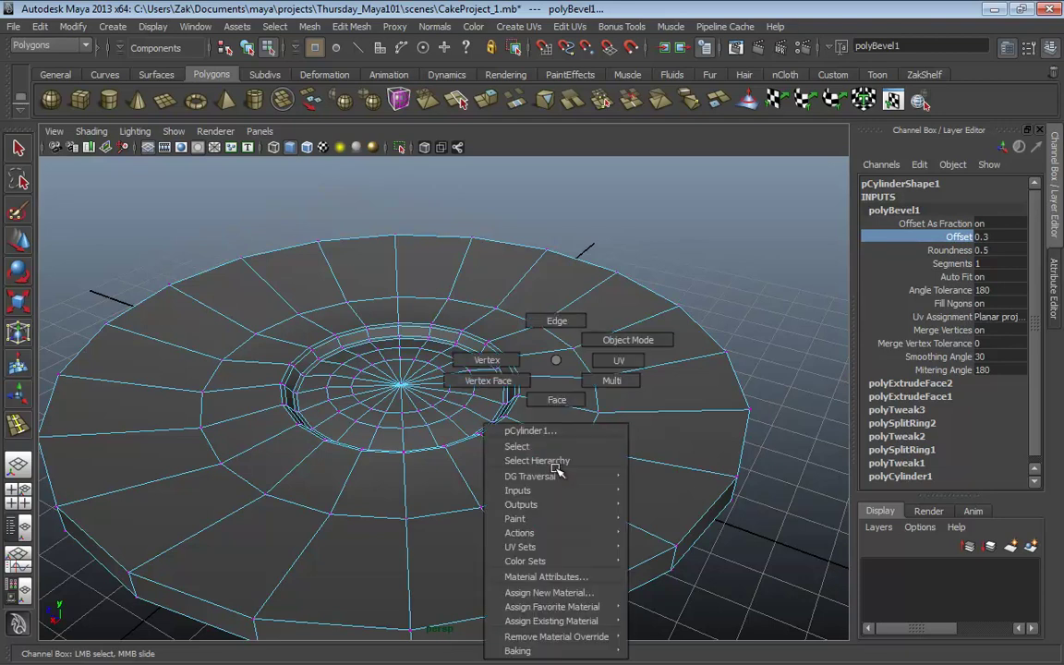
click(555, 318)
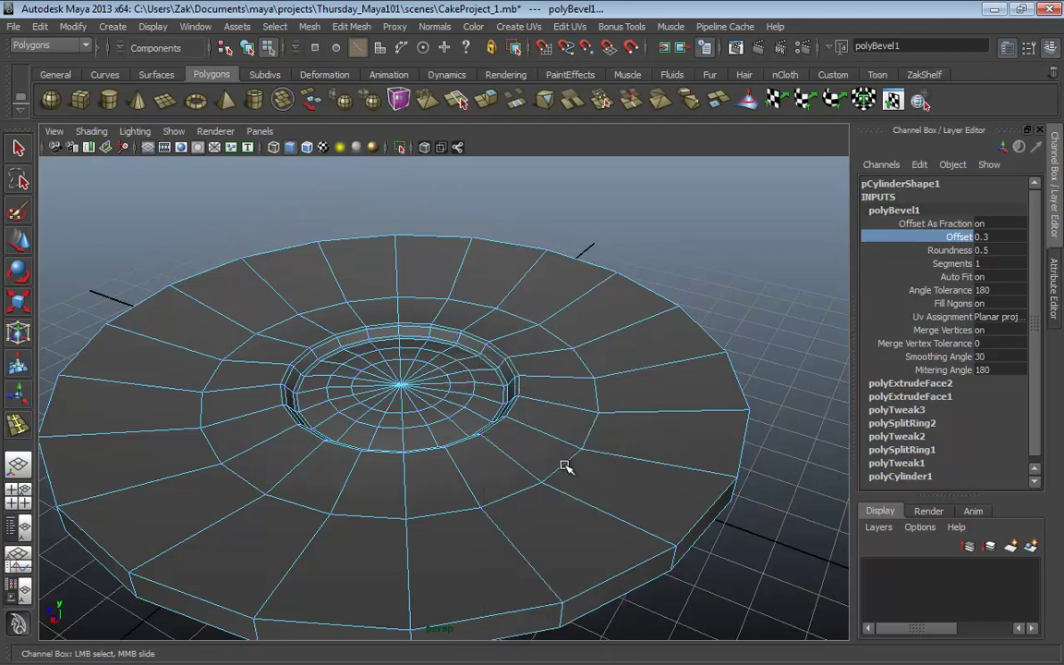
Step: Bevel an edge loop on the base's top face with an Offset of 0.1
click(566, 466)
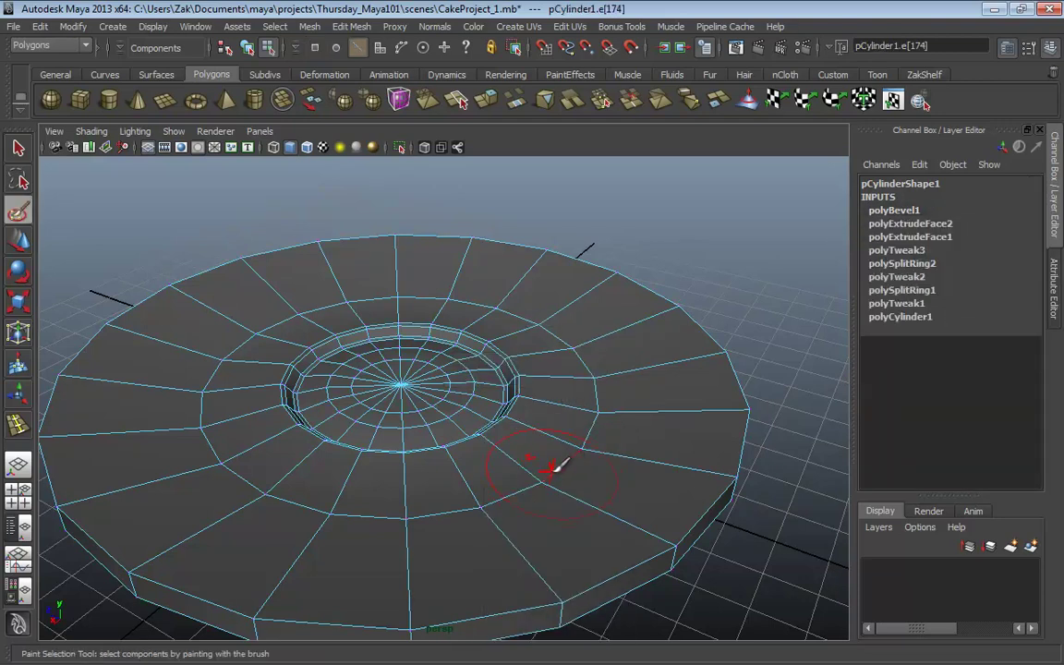
key(q)
double_click(557, 472)
shift+right_drag(570, 437, 646, 438)
click(959, 237)
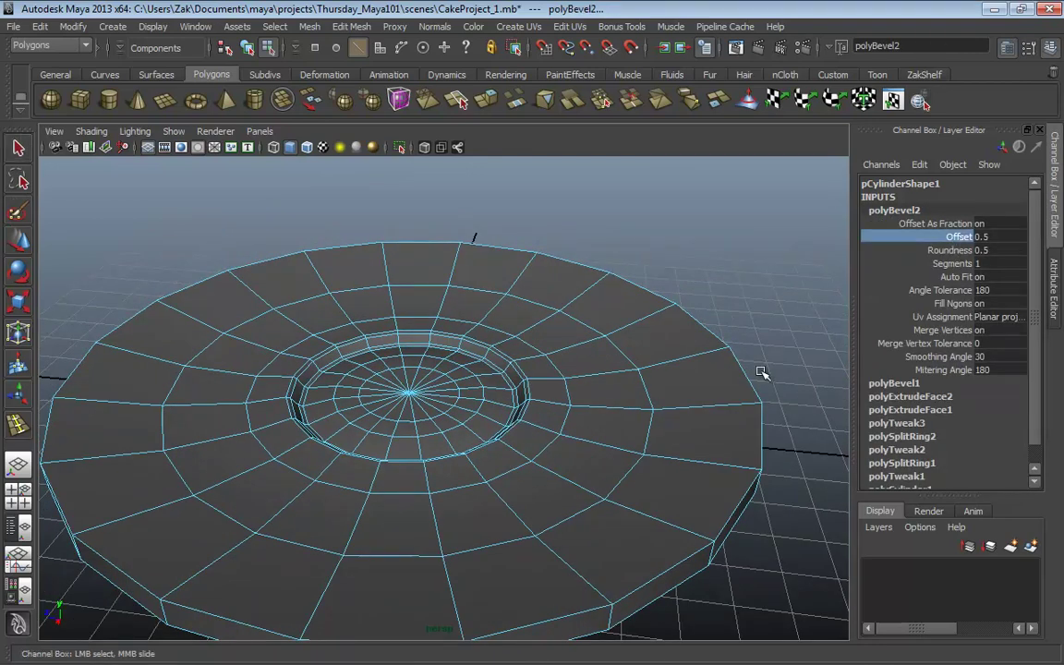
middle_drag(760, 374, 729, 399)
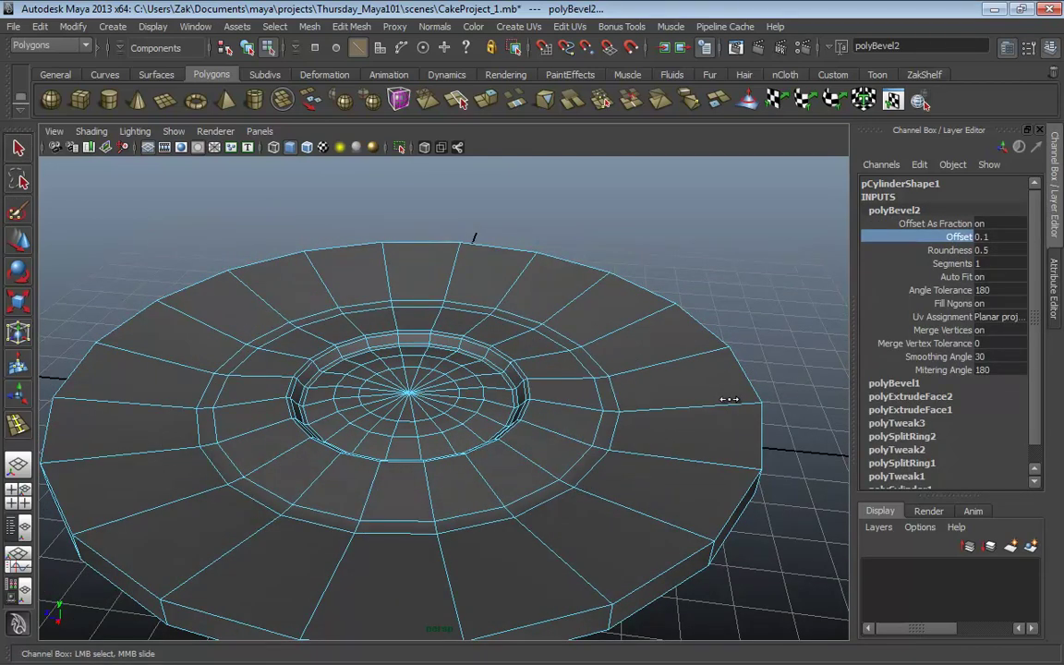
alt+drag(724, 408, 675, 426)
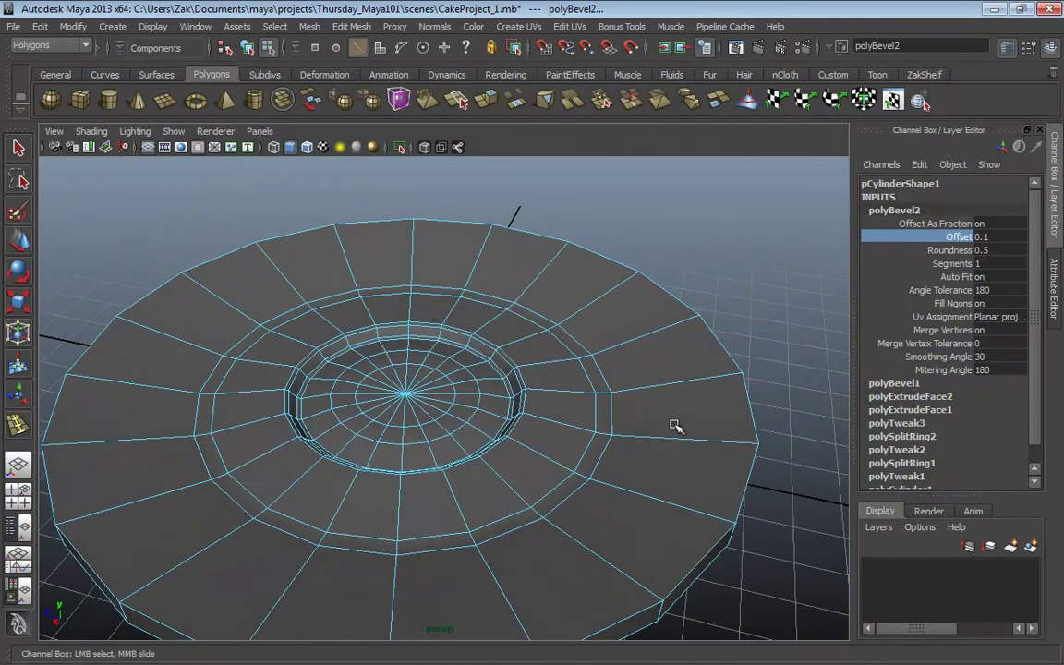
Step: Return to object mode, enable smooth mesh preview, deselect and orbit the plate
key(q)
key(F8)
key(3)
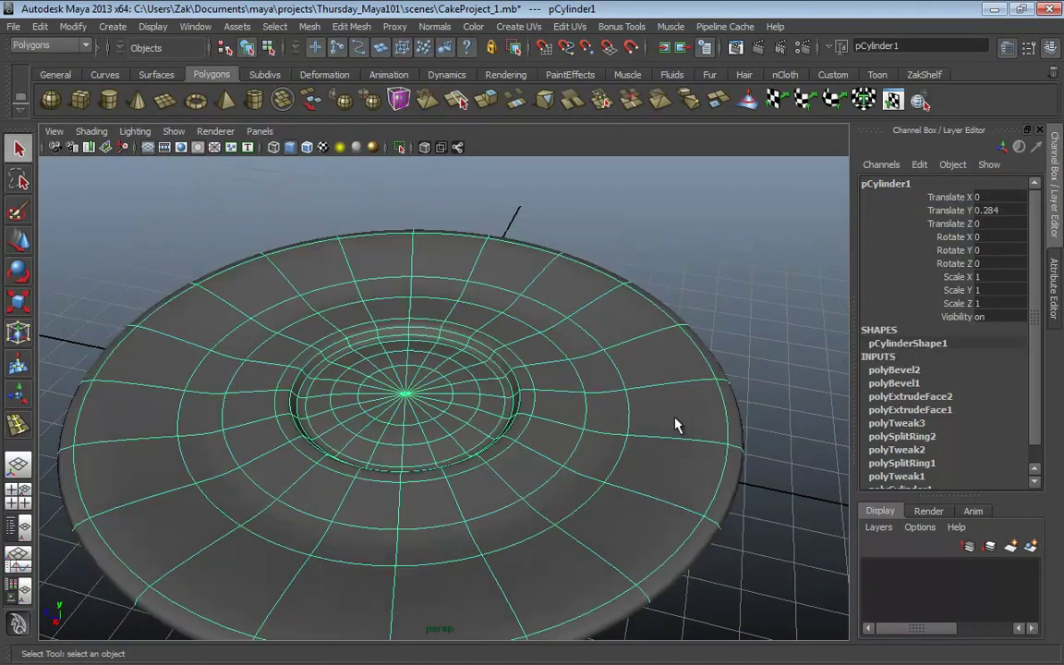
click(773, 285)
alt+right_drag(772, 285, 644, 391)
alt+drag(644, 391, 540, 403)
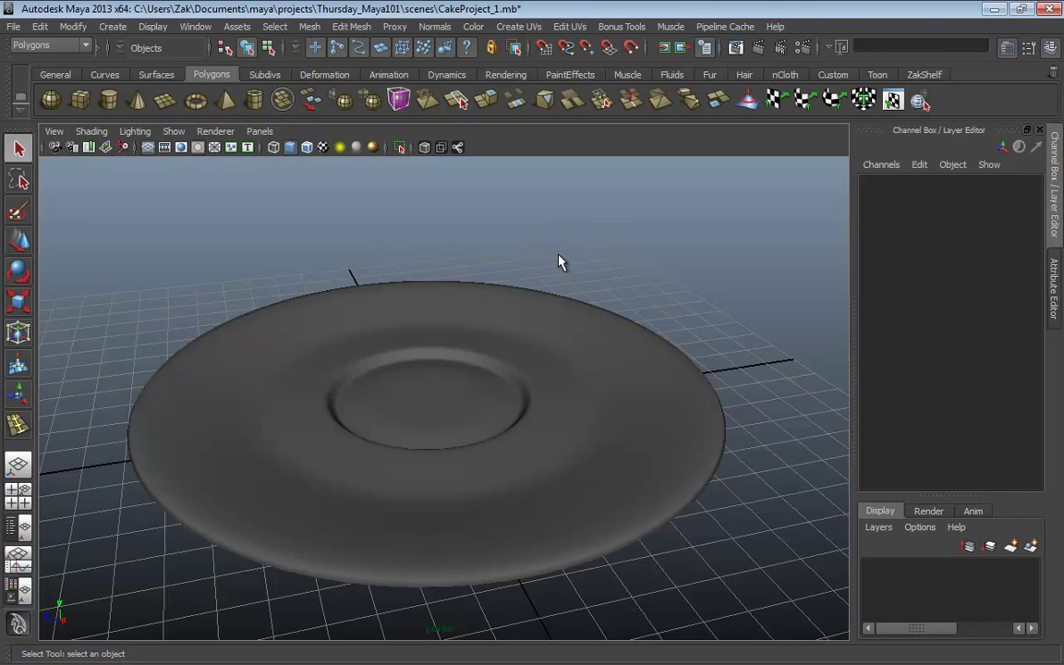
Step: Insert an edge loop around the dish's side wall and scale it slightly outward
alt+drag(558, 263, 506, 418)
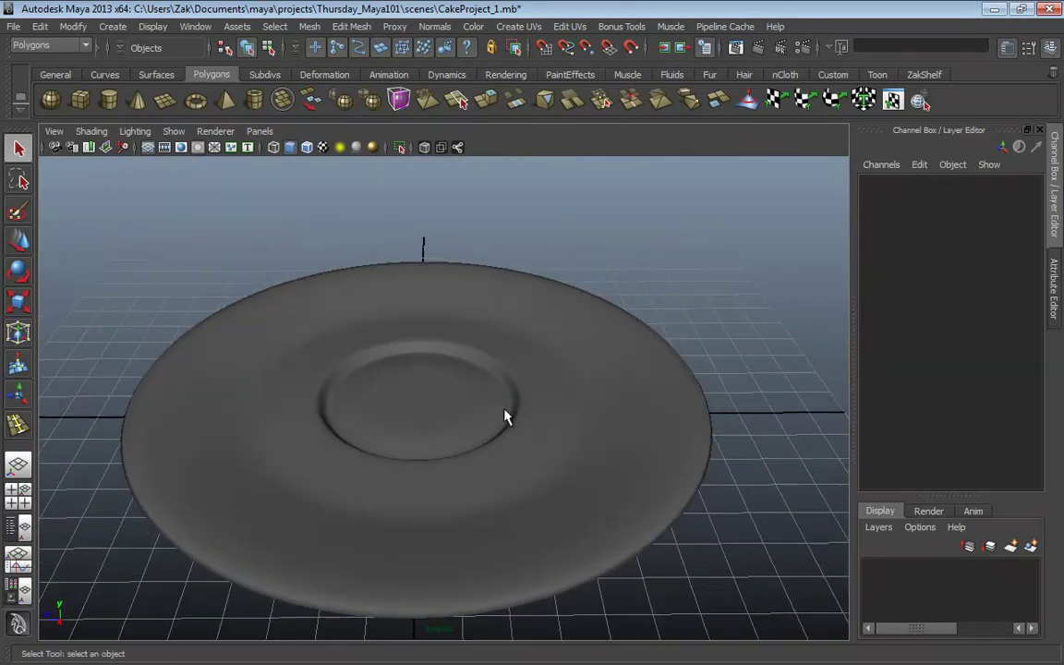
click(566, 399)
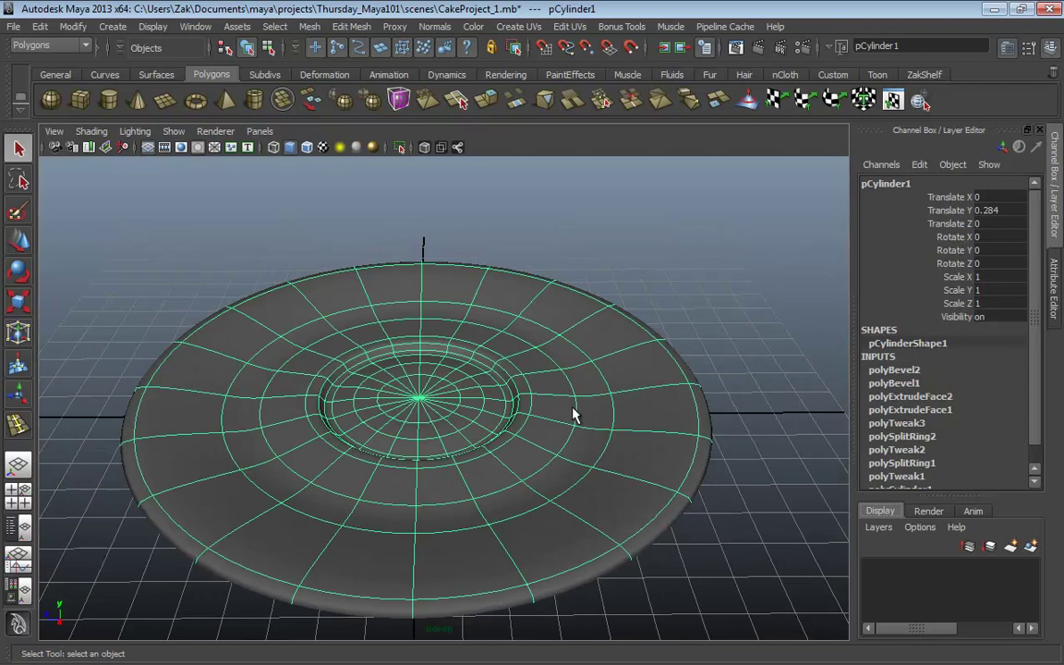
alt+drag(573, 416, 639, 426)
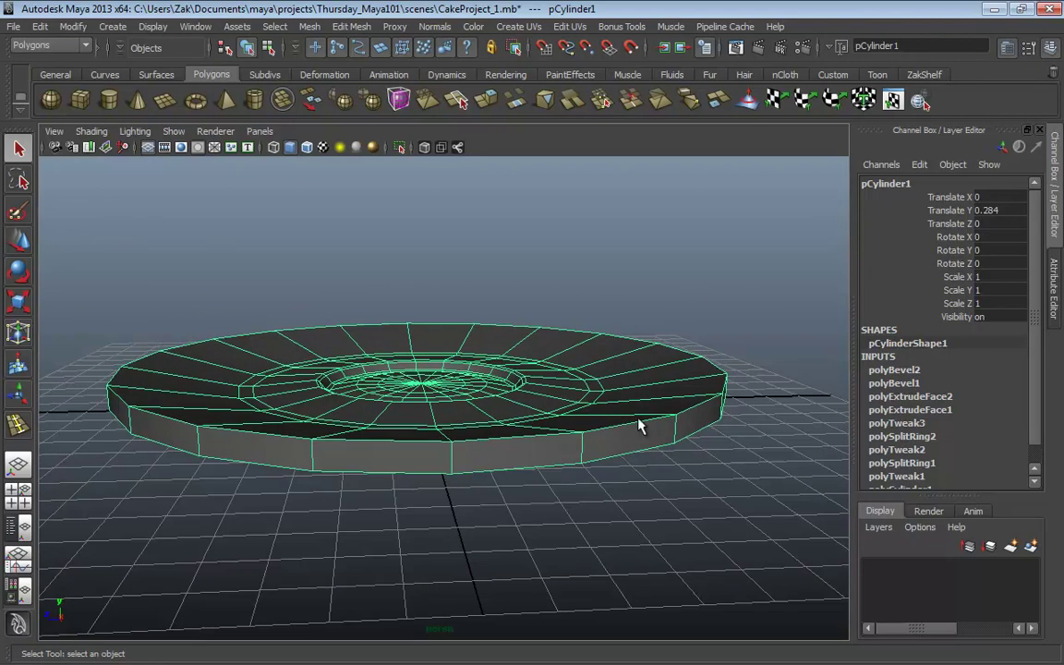
shift+right_drag(612, 365, 531, 379)
click(582, 448)
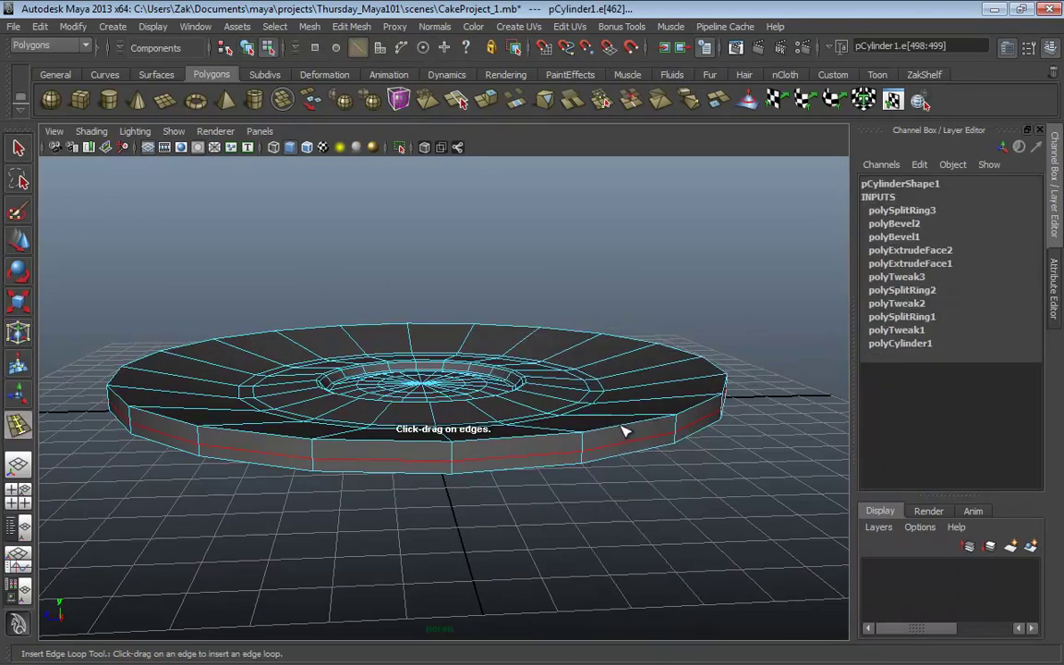
key(r)
drag(423, 376, 427, 374)
Step: Raise the rim's bottom edge loop along Y to thin the rim
key(w)
click(417, 316)
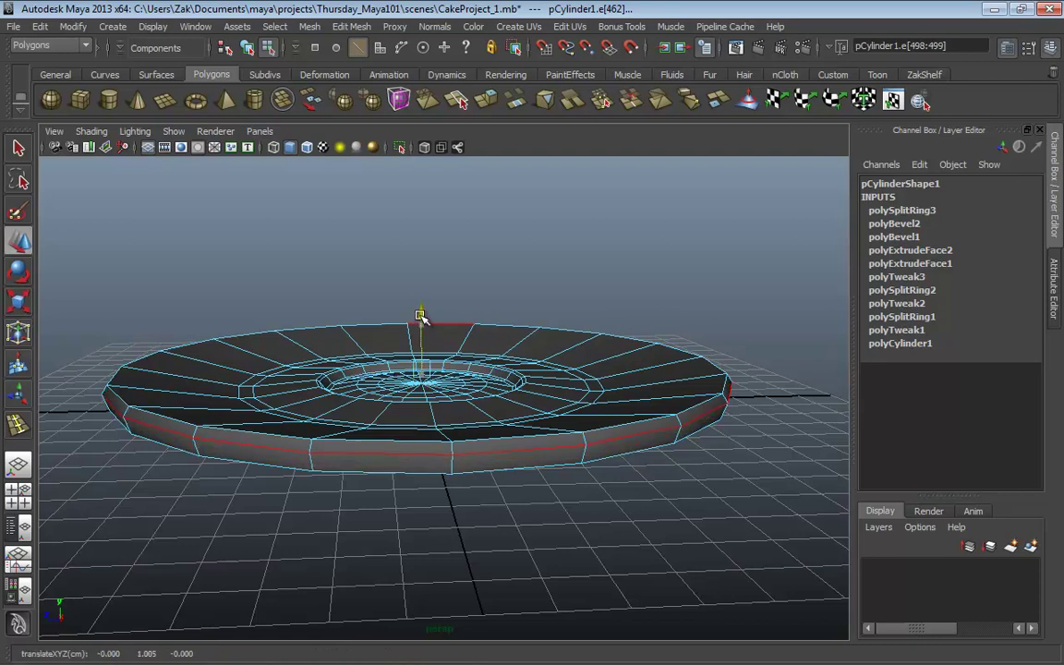
double_click(419, 475)
drag(421, 329, 424, 324)
alt+drag(503, 346, 458, 280)
Step: Paint-select the underside cap faces and extrude them
right_drag(458, 281, 451, 324)
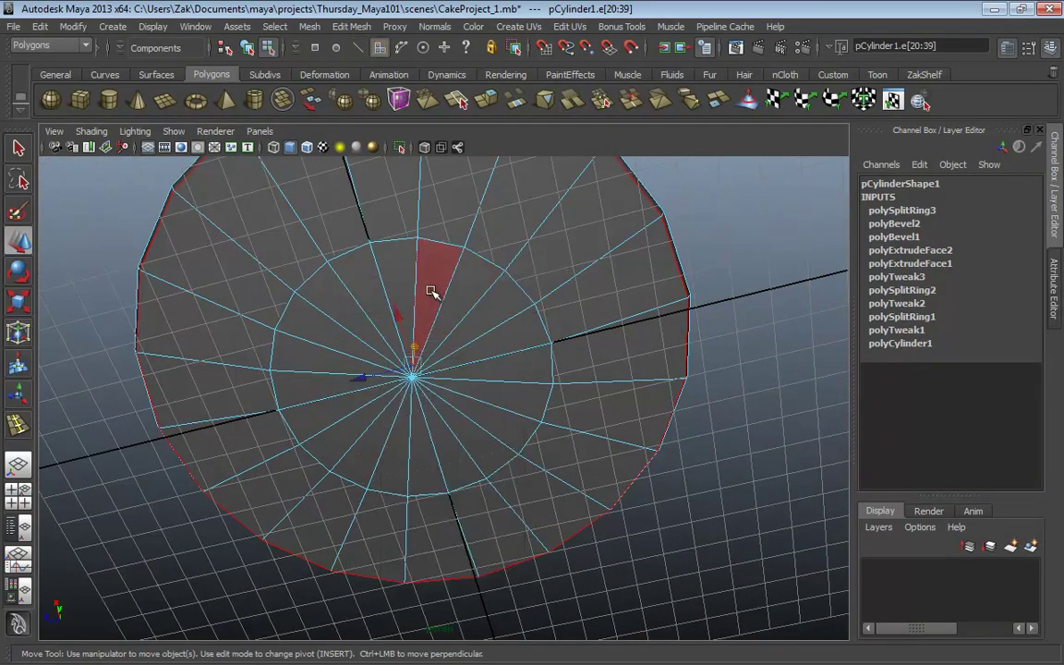
click(17, 210)
mouse_move(416, 278)
mouse_down()
mouse_move(369, 361)
mouse_move(397, 339)
mouse_up()
shift+right_drag(462, 371, 466, 409)
alt+drag(429, 333, 484, 304)
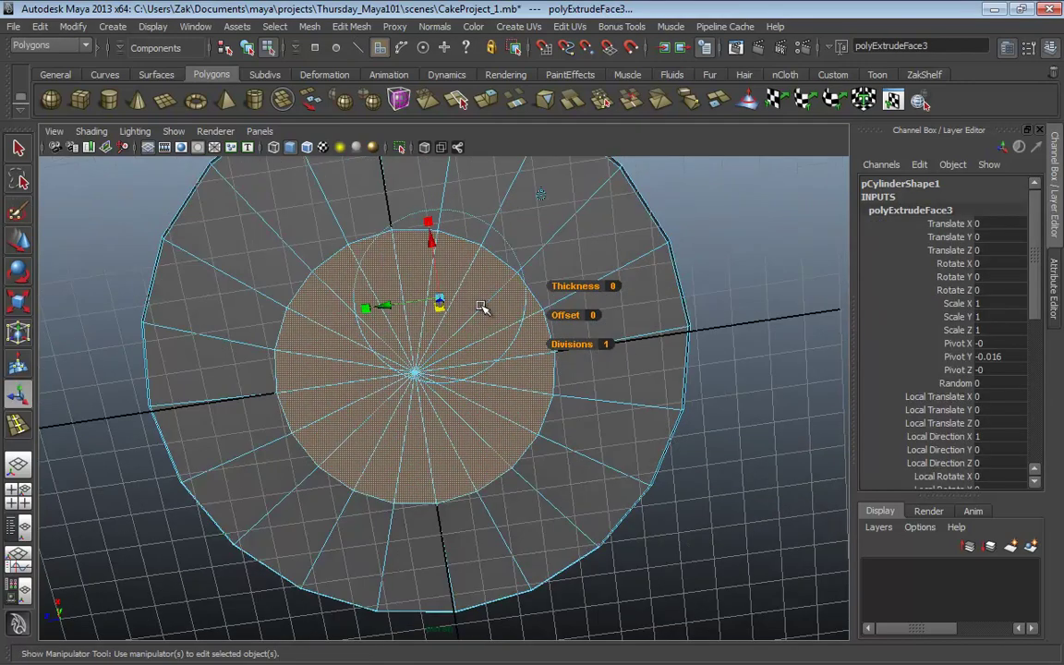
Step: Scale the extrusion inward, then extrude a second time and shrink it further
click(447, 304)
drag(433, 305, 431, 304)
alt+drag(499, 312, 503, 432)
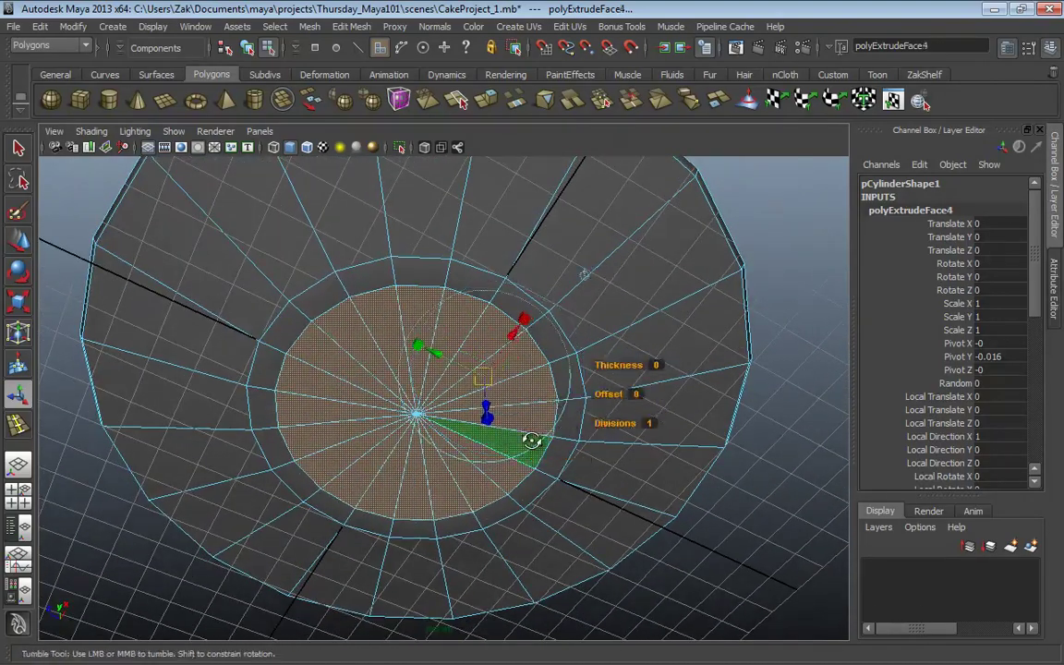
key(ctrl+e)
drag(493, 388, 471, 340)
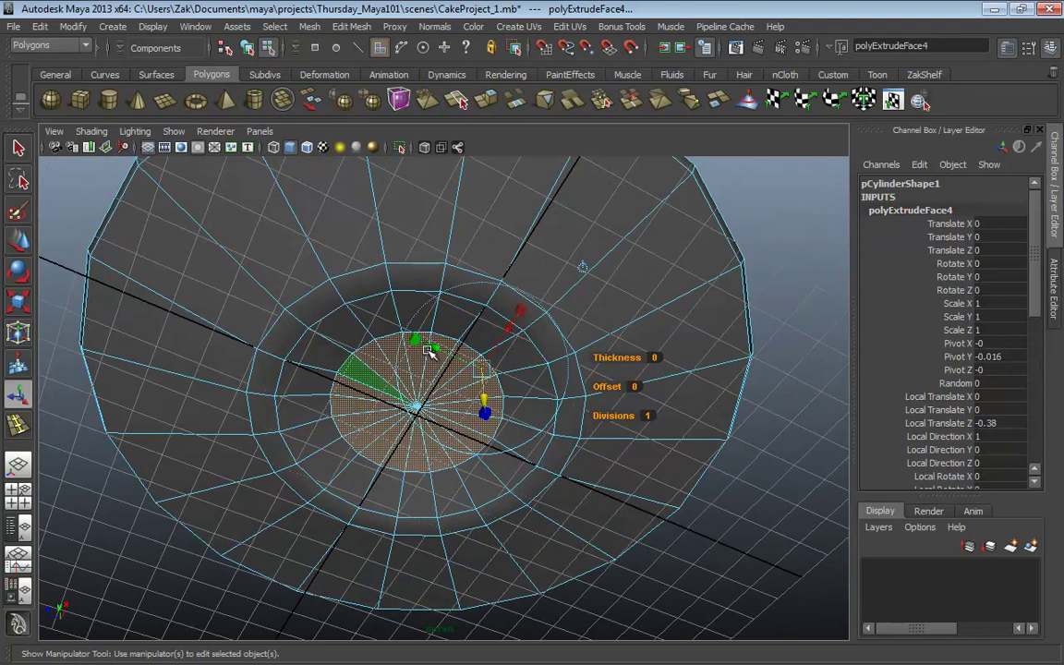
alt+drag(436, 300, 388, 303)
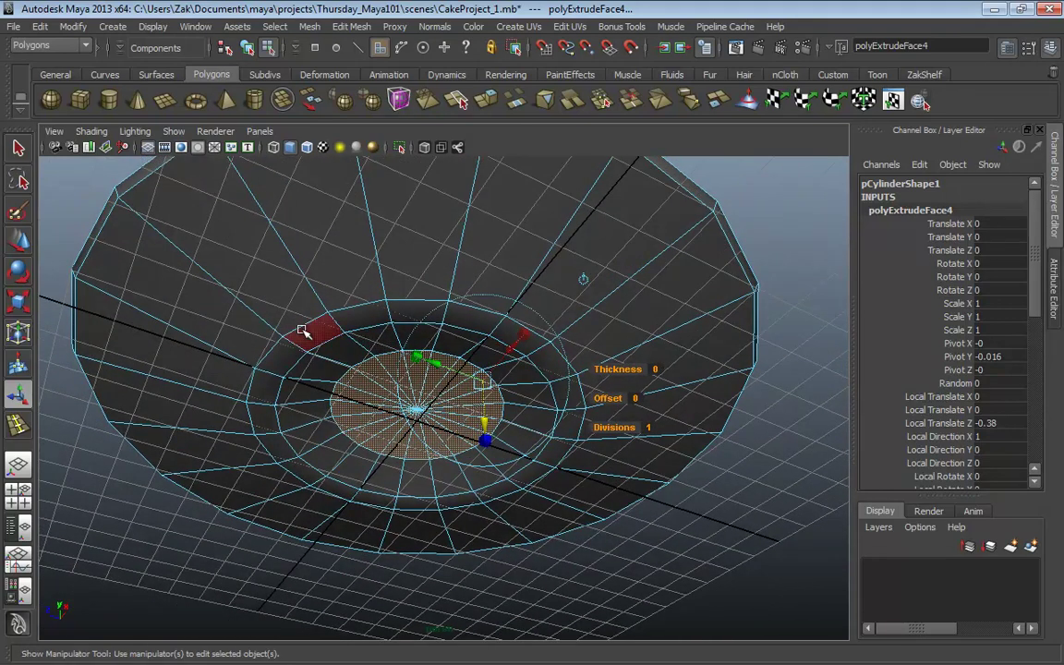
Step: Bevel the recess edge loop with an Offset of 0.2
right_drag(363, 318, 332, 272)
double_click(373, 313)
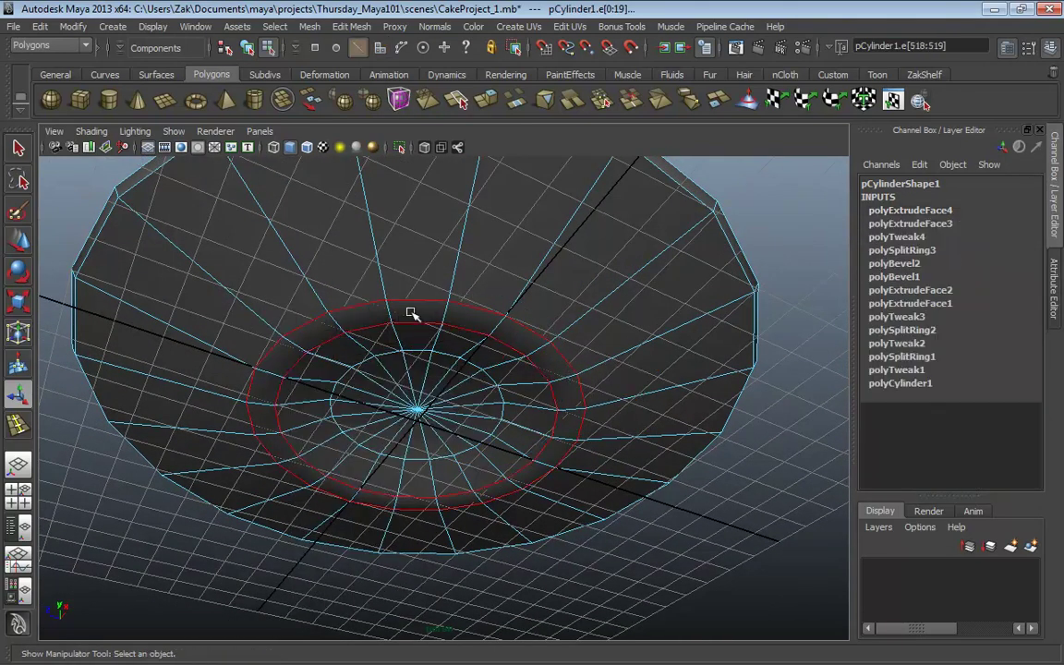
shift+right_drag(413, 311, 473, 312)
click(959, 236)
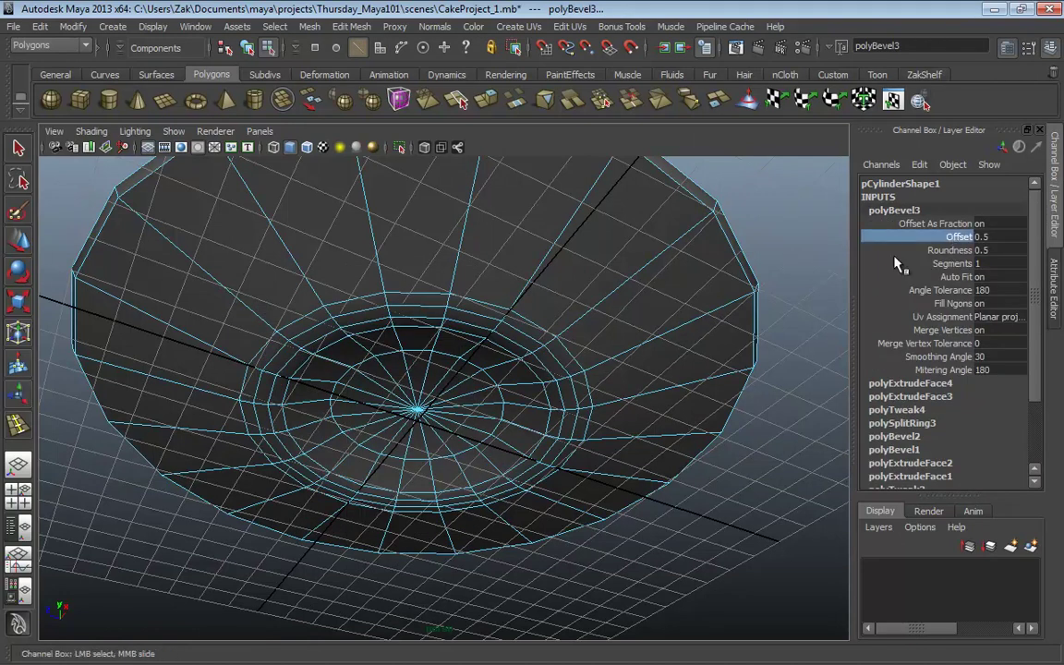
middle_drag(663, 292, 658, 292)
alt+drag(676, 329, 608, 316)
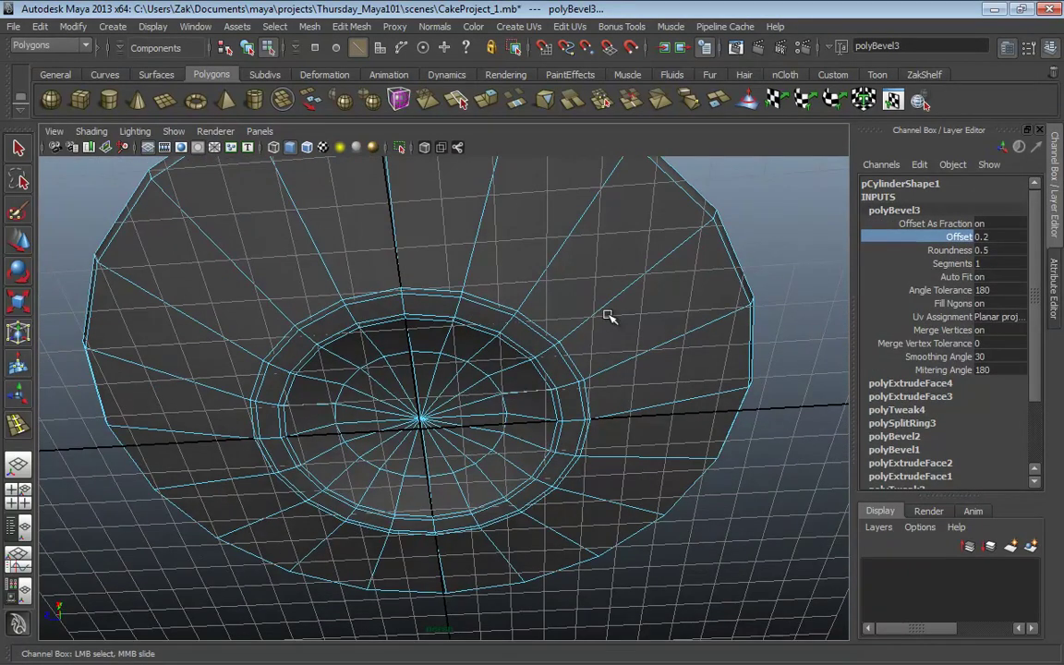
Step: Return to object mode and reselect the cake plate from a side view
key(F8)
click(729, 211)
alt+drag(730, 211, 559, 360)
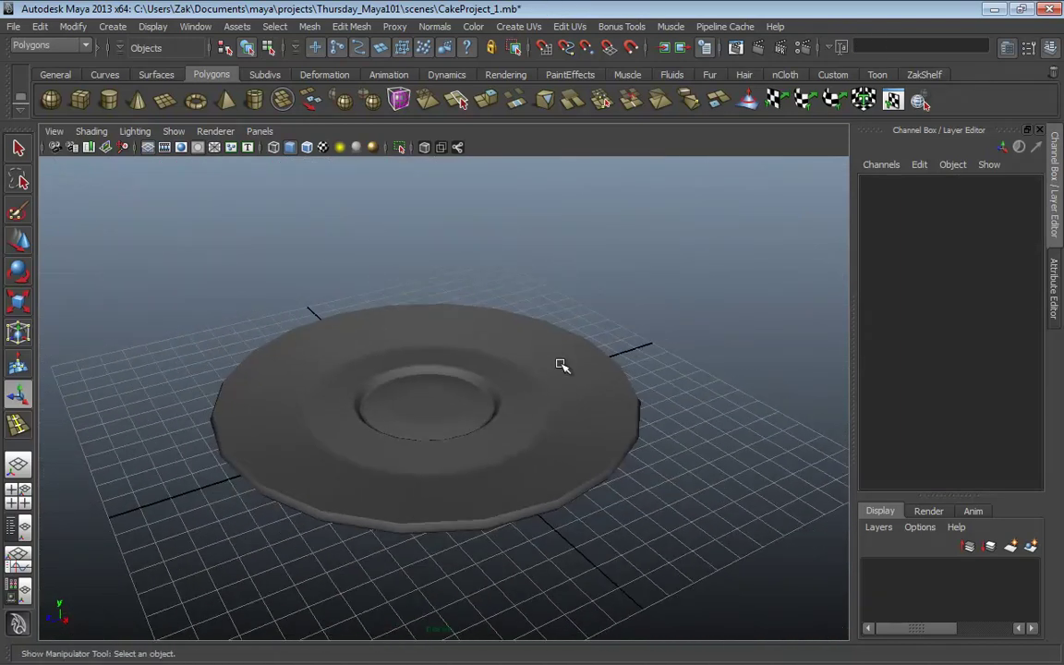
click(563, 367)
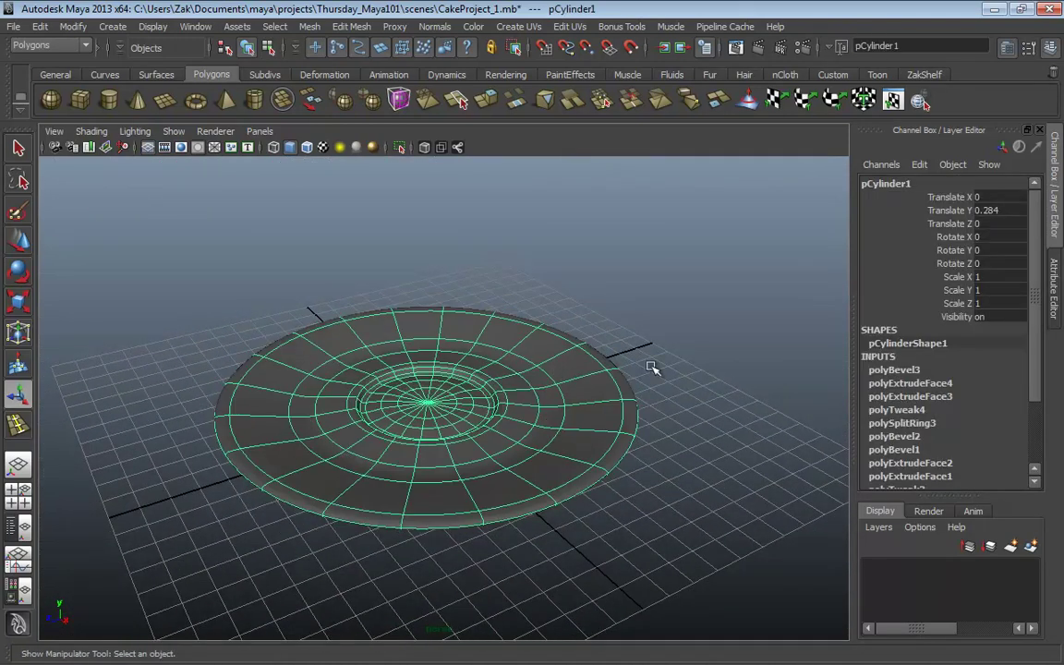
click(713, 276)
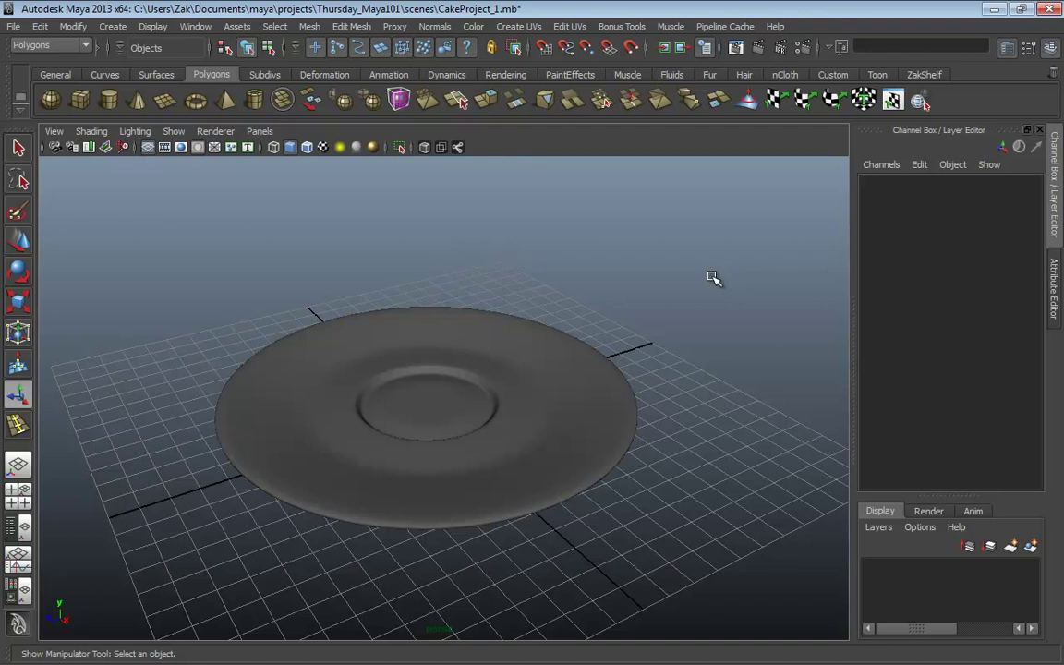
Step: Maximize the front view and zoom in on the cake base
key(space)
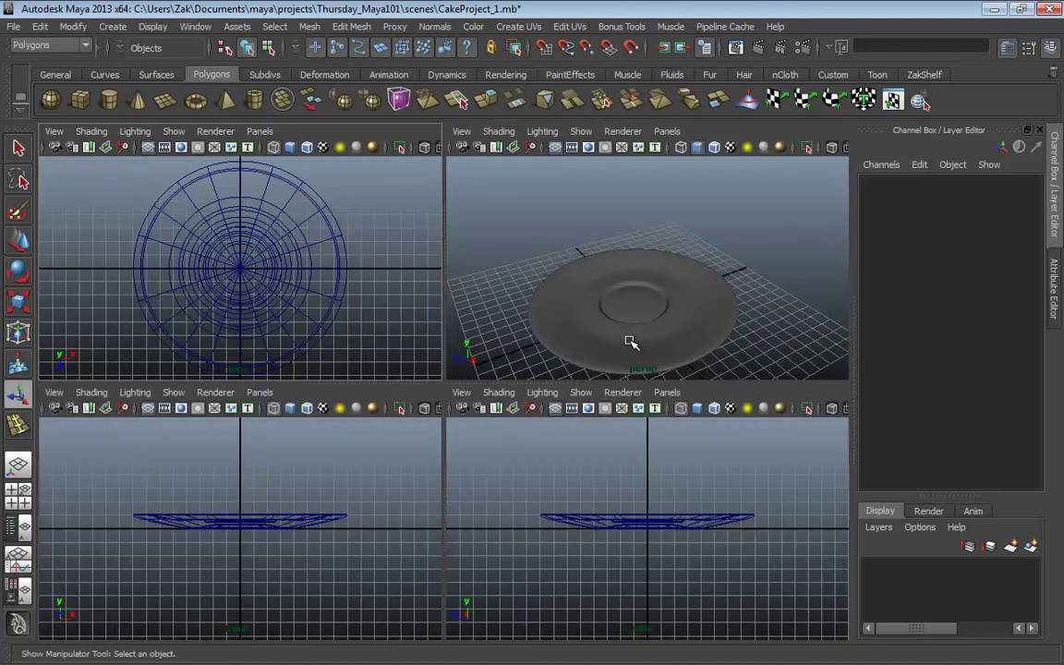
key(space)
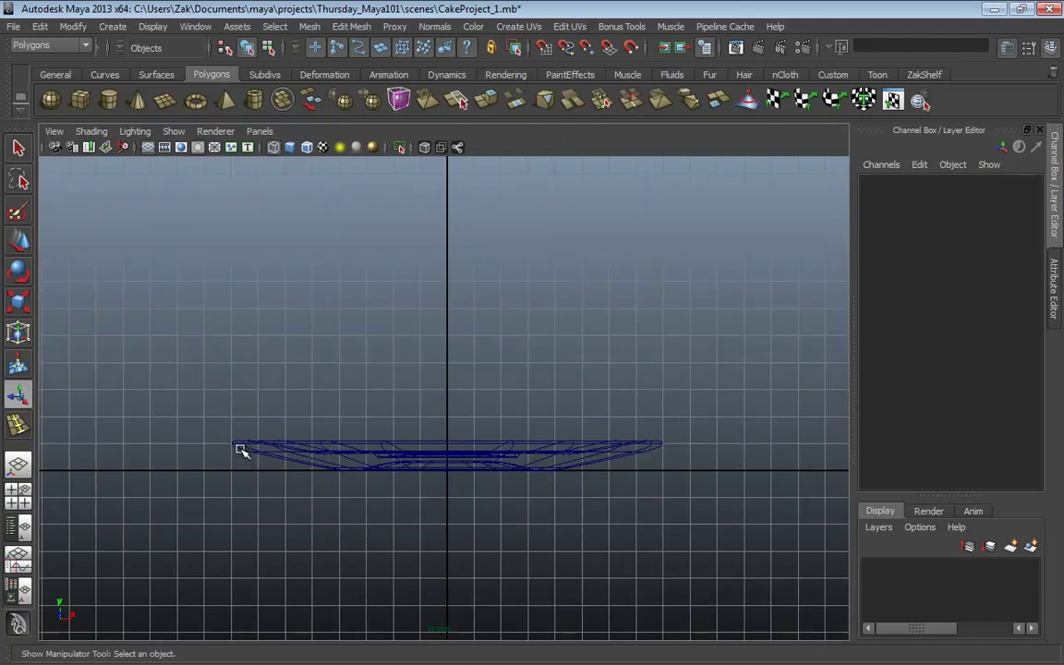
scroll(518, 453, up, 5)
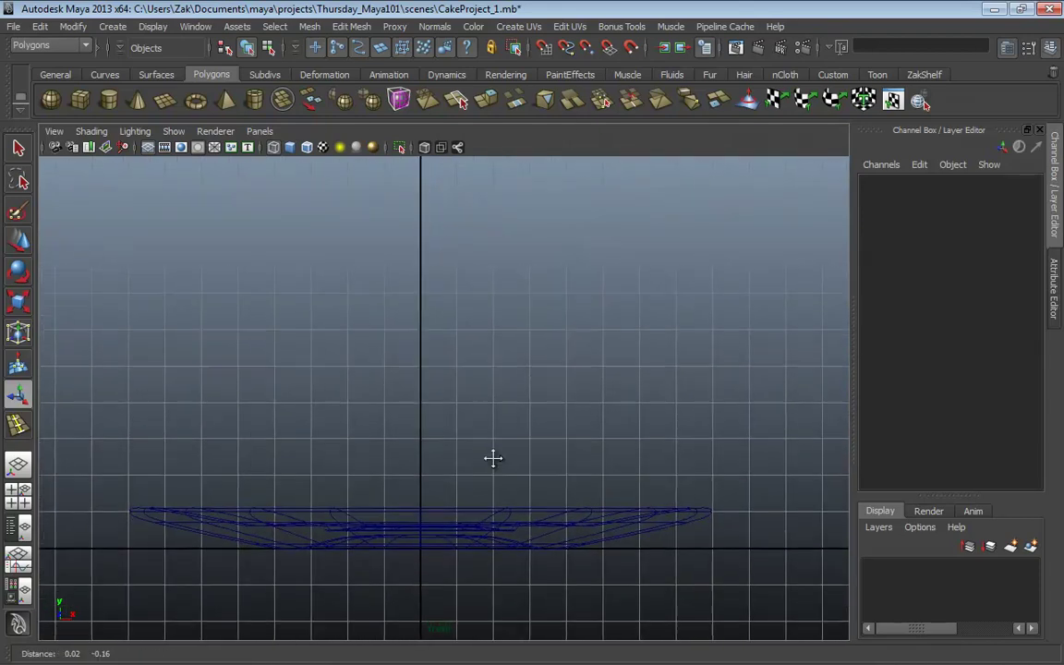
scroll(578, 455, up, 3)
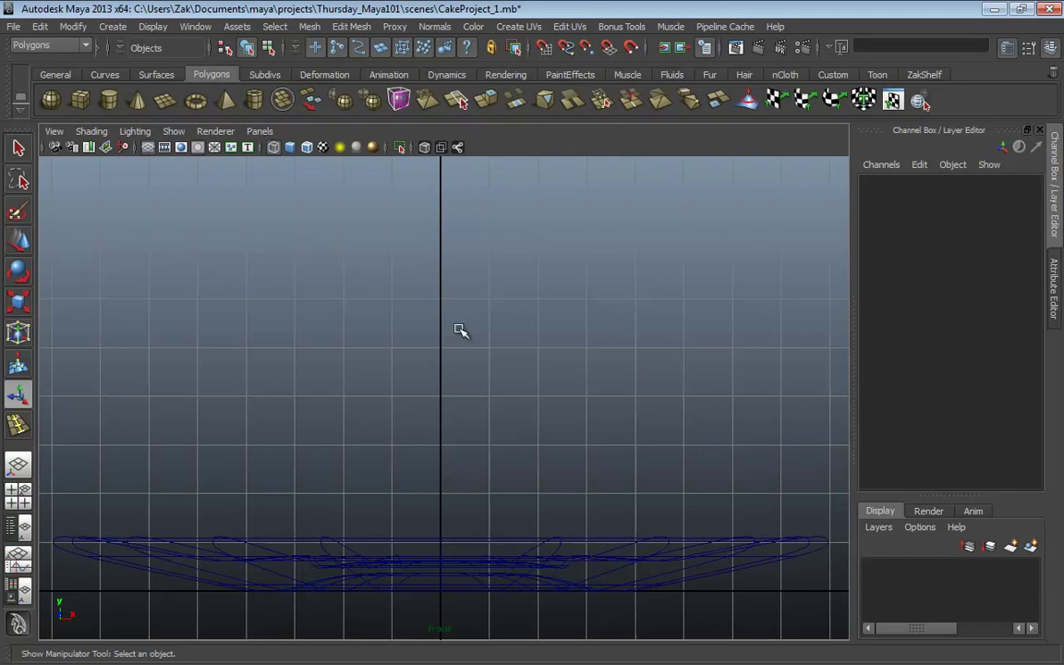
Step: Begin a CV curve with one point on the centre axis and a second to its right
click(112, 26)
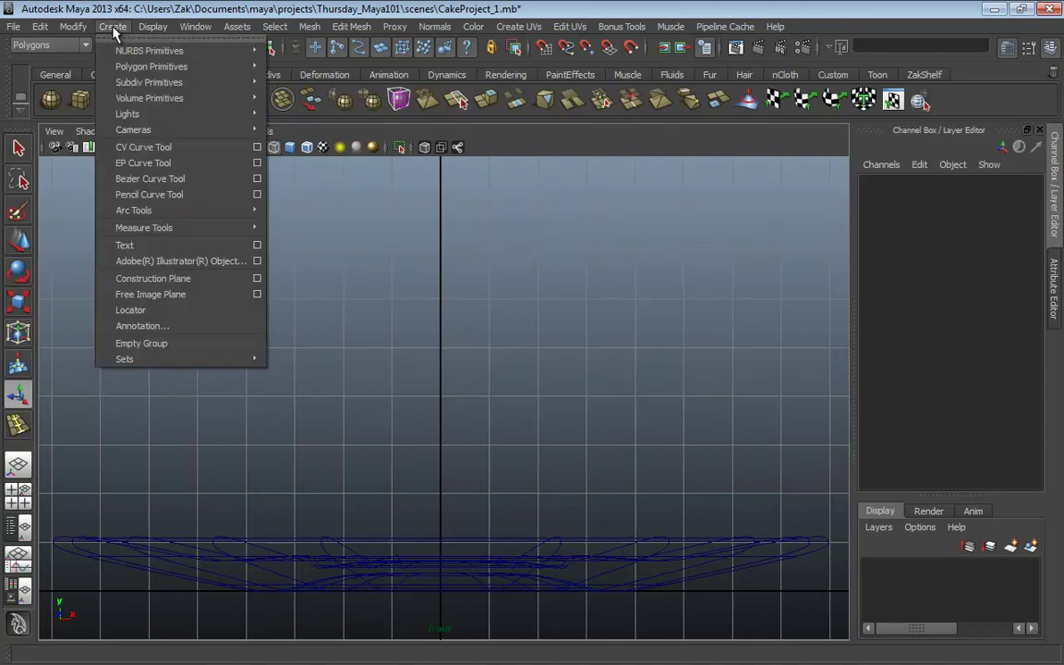
click(163, 147)
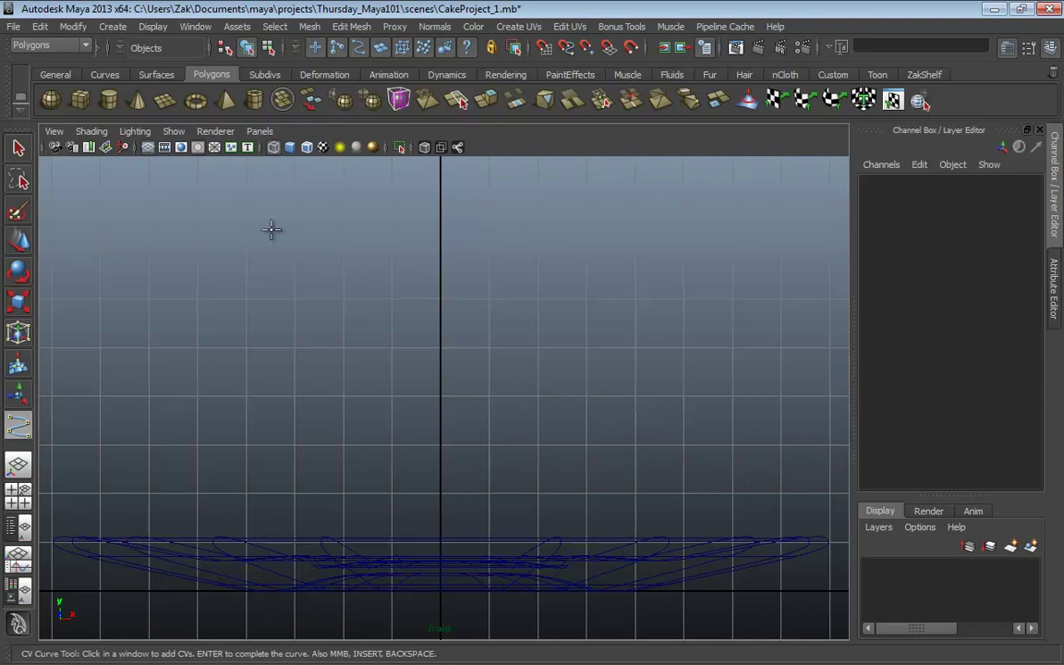
key(y)
click(441, 347)
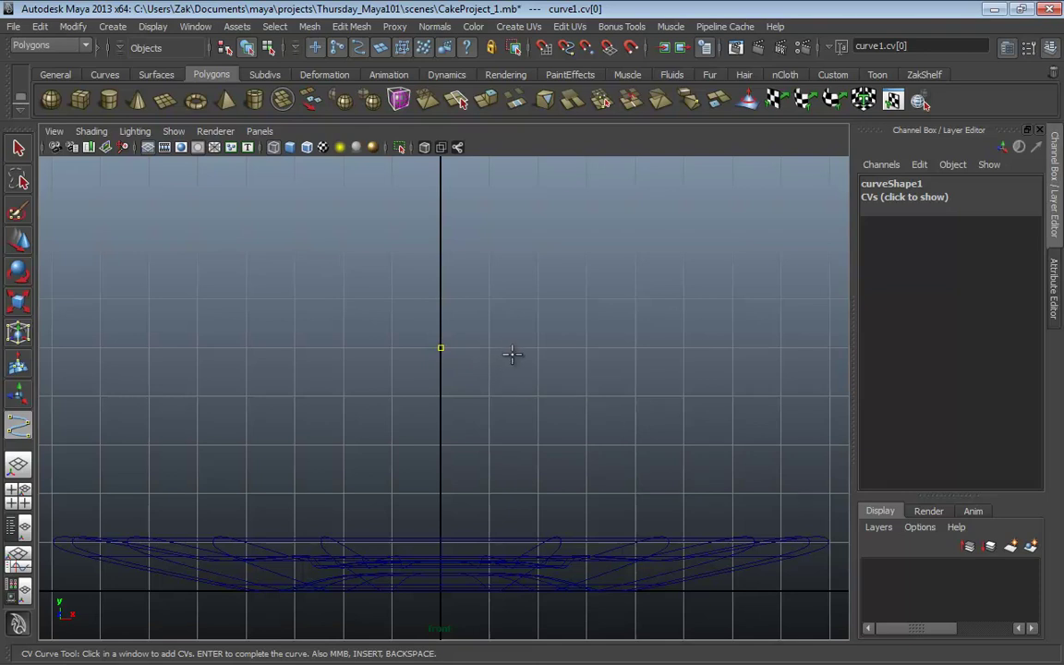
drag(517, 353, 500, 392)
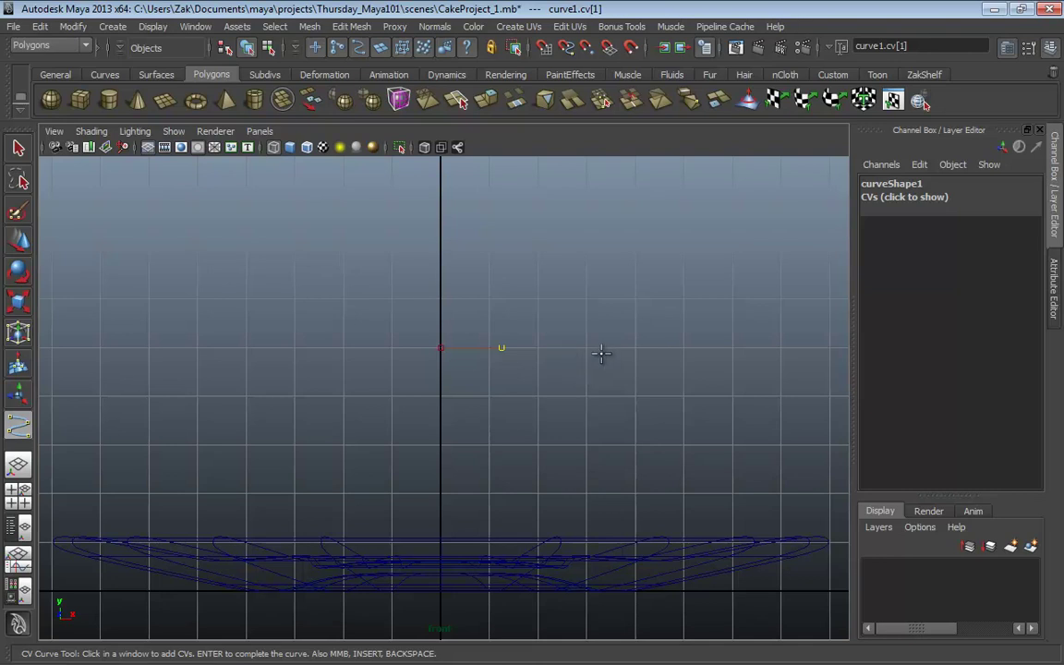
Step: Place profile CVs outward along the saucer base and up to a downward-hooked rim
mouse_move(601, 353)
mouse_down()
mouse_move(613, 354)
mouse_move(594, 361)
mouse_move(601, 368)
mouse_move(565, 323)
mouse_move(620, 363)
mouse_move(575, 367)
mouse_up()
mouse_move(703, 340)
mouse_down()
mouse_move(580, 370)
mouse_move(614, 350)
mouse_up()
click(619, 351)
click(612, 350)
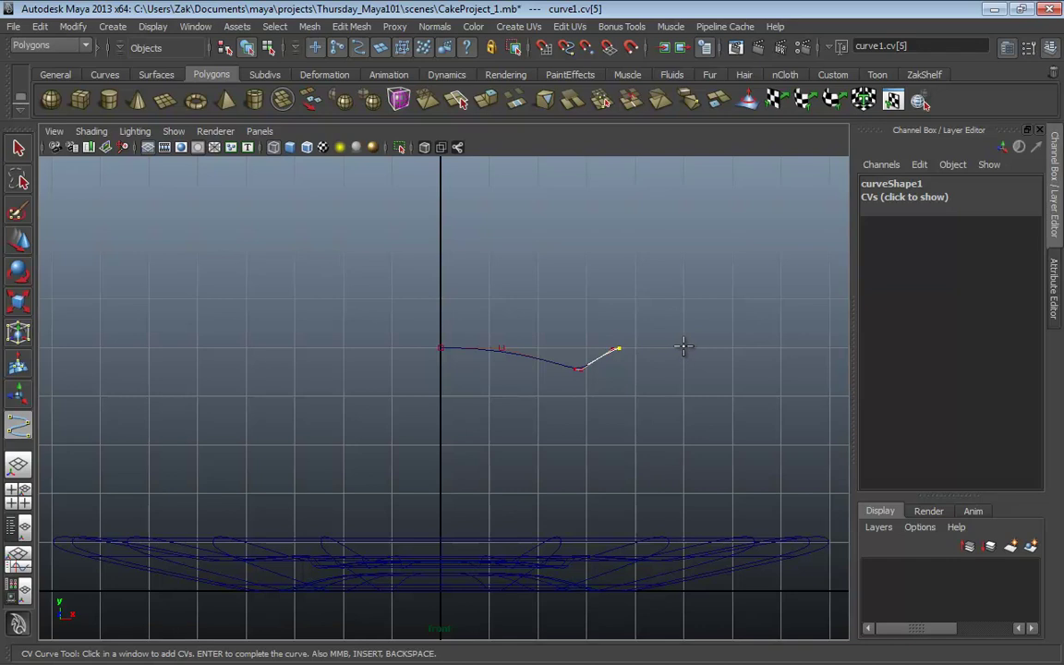
drag(696, 347, 696, 346)
drag(784, 312, 824, 312)
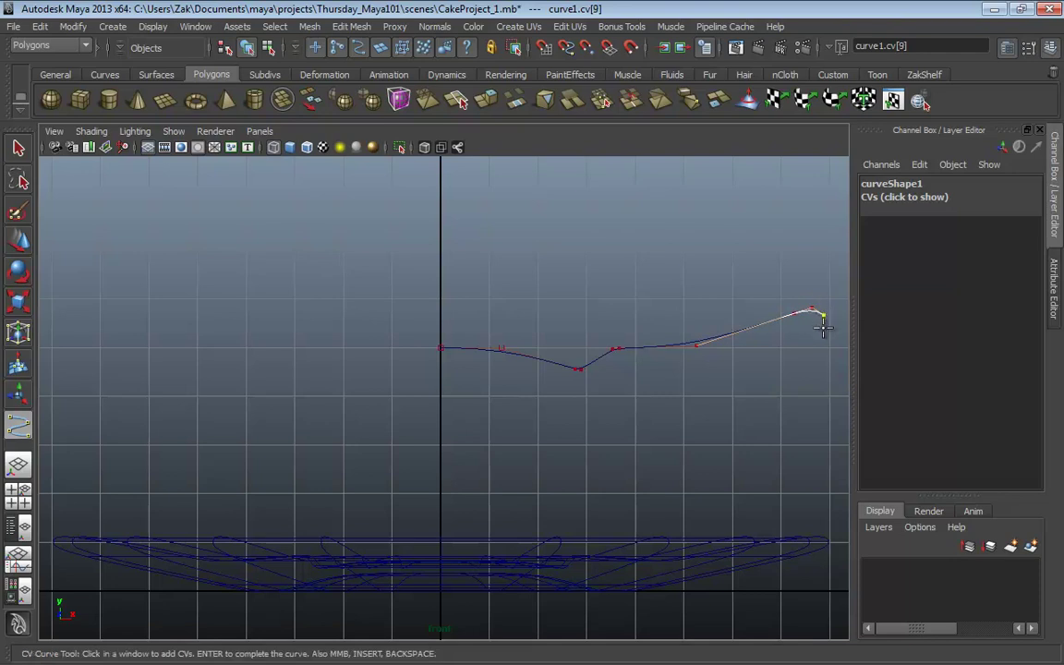
click(825, 319)
click(811, 329)
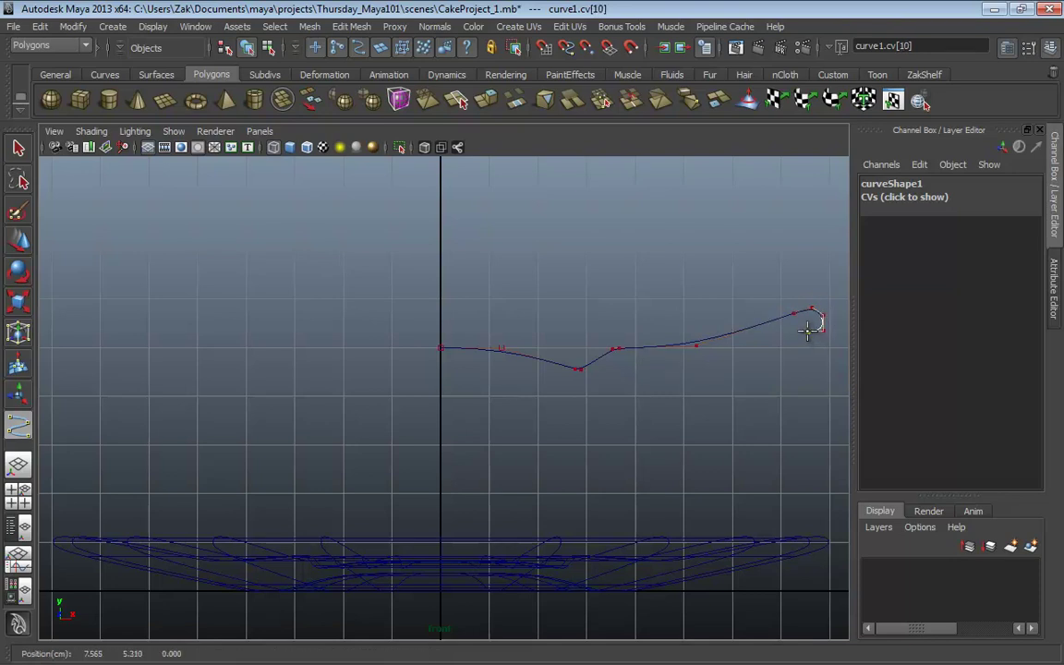
click(798, 326)
Step: Add CVs along the underside and foot back to the centre axis, reaching 21 points
drag(706, 357, 699, 362)
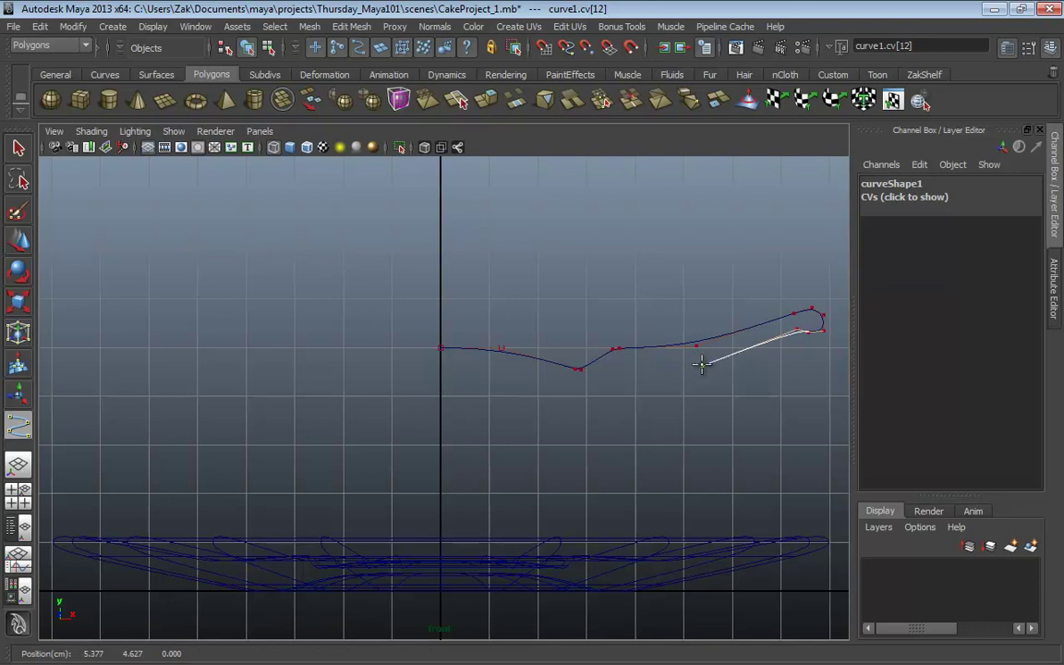
click(706, 366)
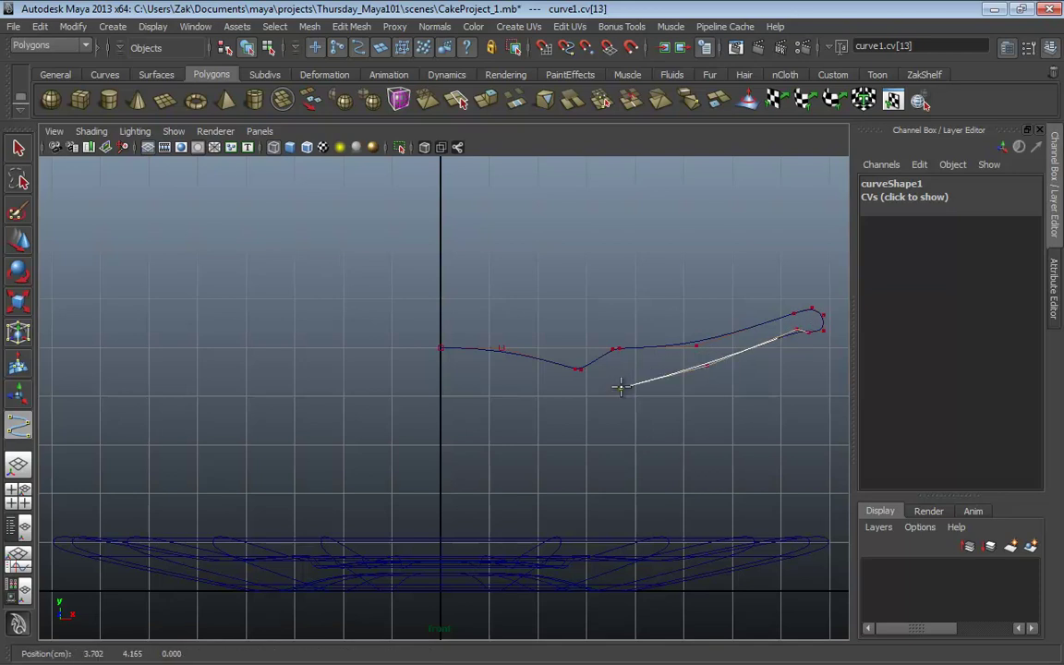
drag(608, 387, 600, 395)
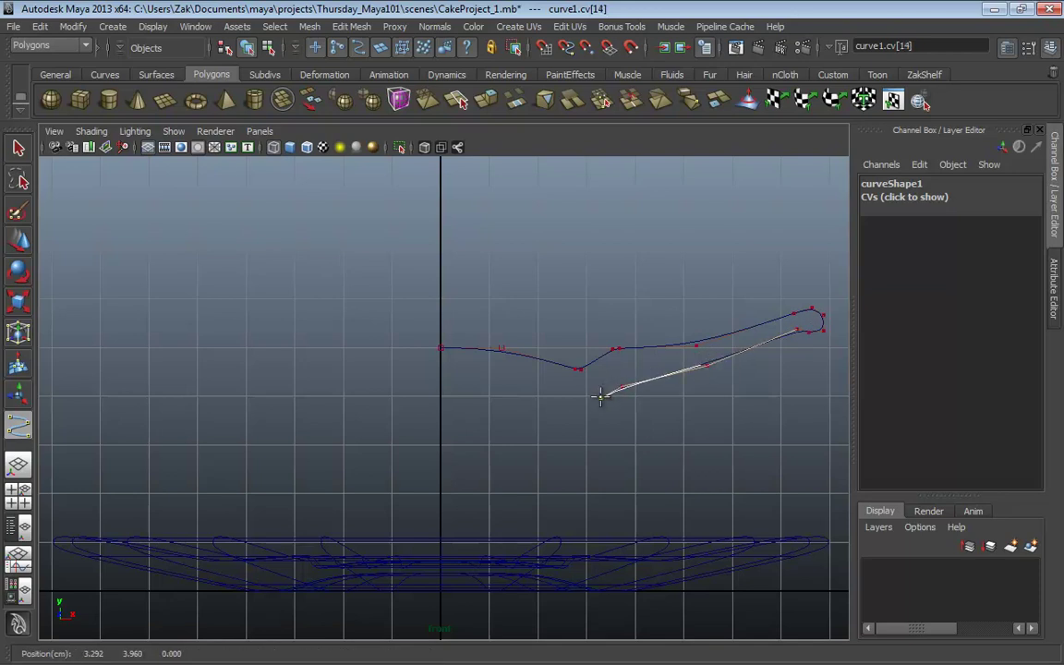
click(601, 398)
click(600, 400)
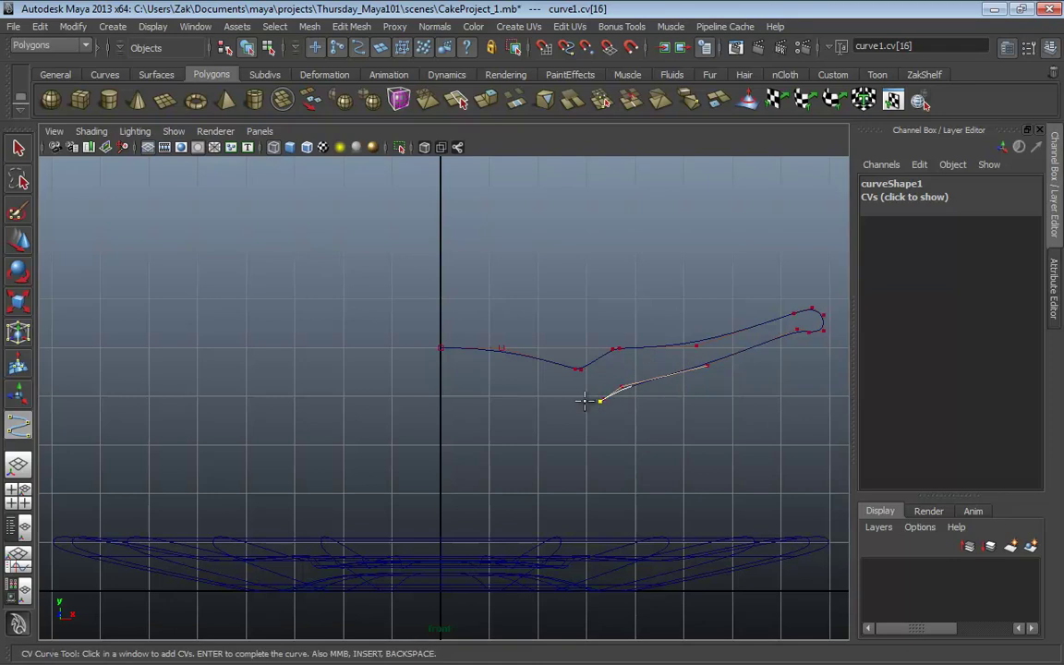
click(574, 401)
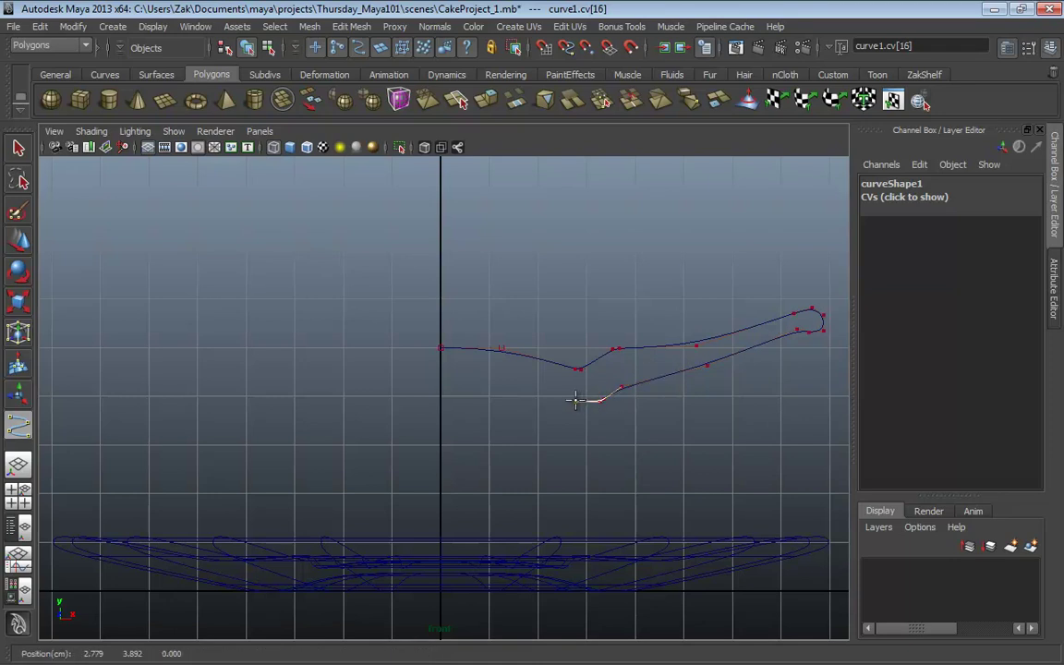
click(568, 399)
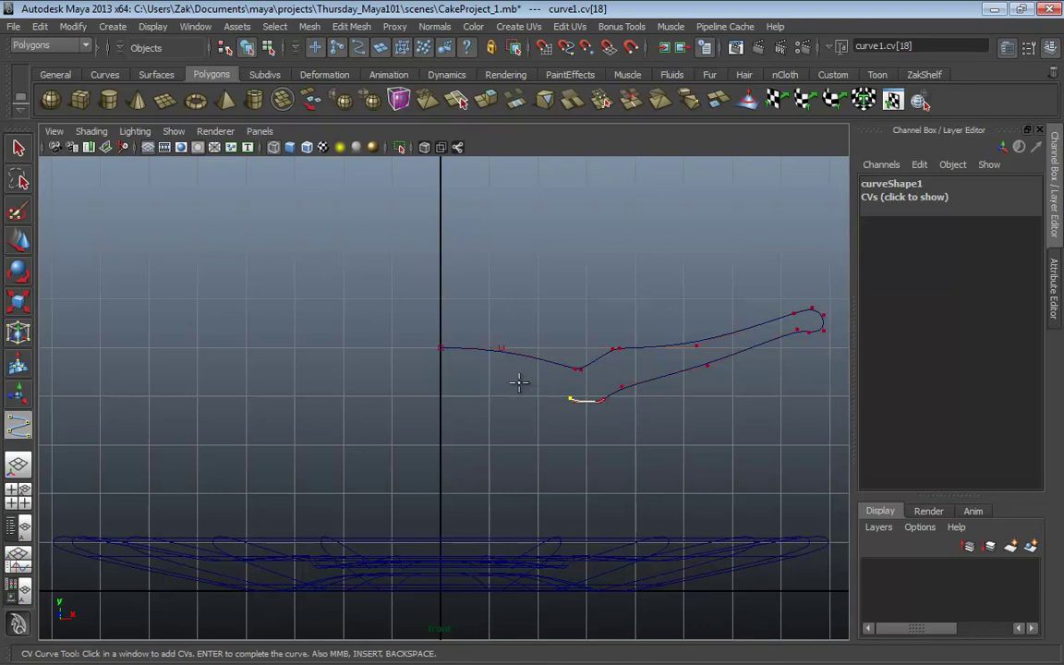
drag(484, 373, 488, 374)
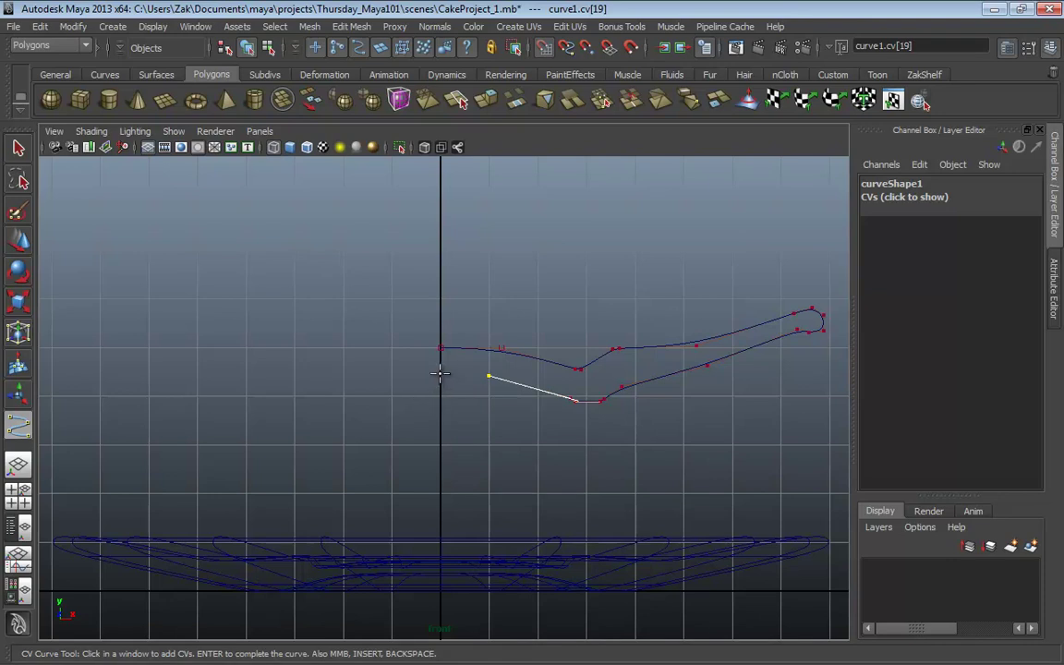
click(441, 374)
mouse_move(441, 373)
middle_down()
mouse_move(489, 375)
mouse_move(441, 378)
middle_up()
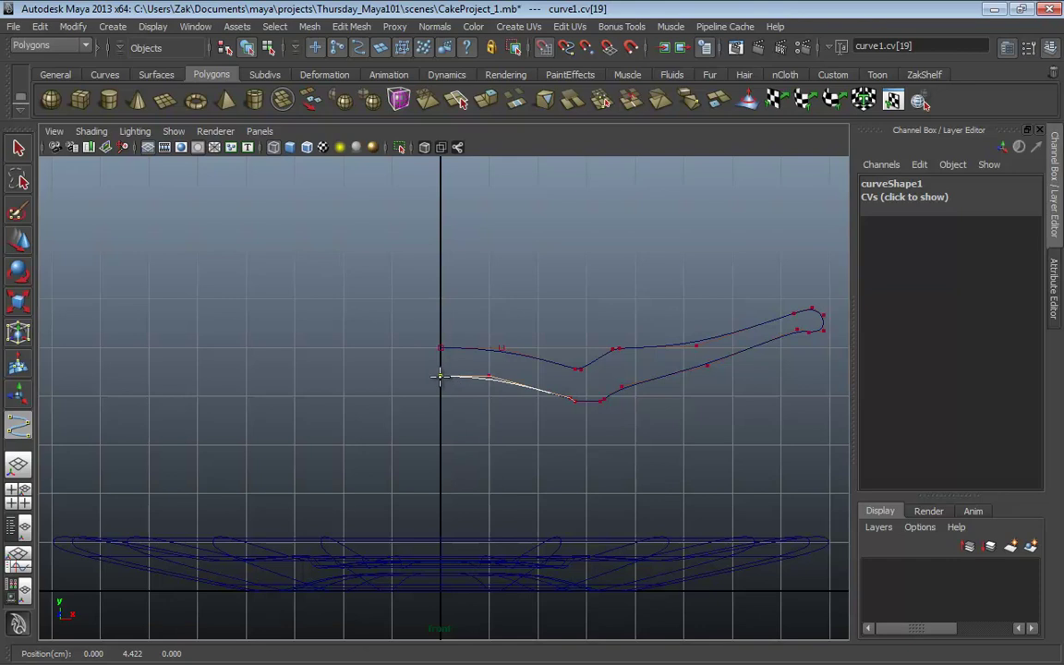
click(440, 376)
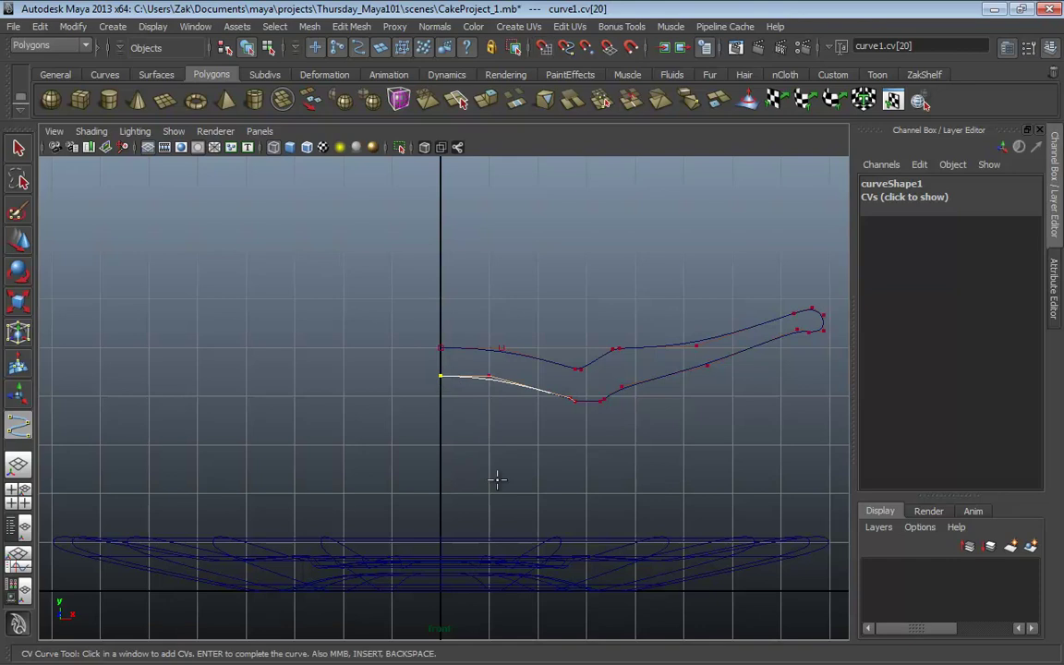
Step: Complete curve1 and raise its underside control vertices to smooth the inner dip
key(t)
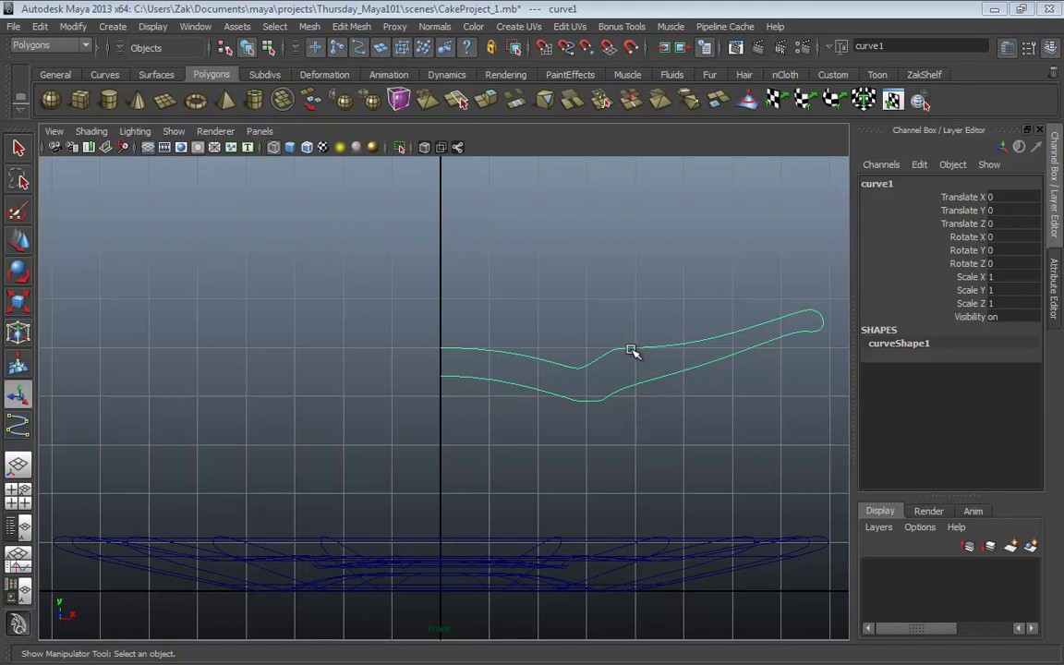
right_drag(632, 351, 546, 349)
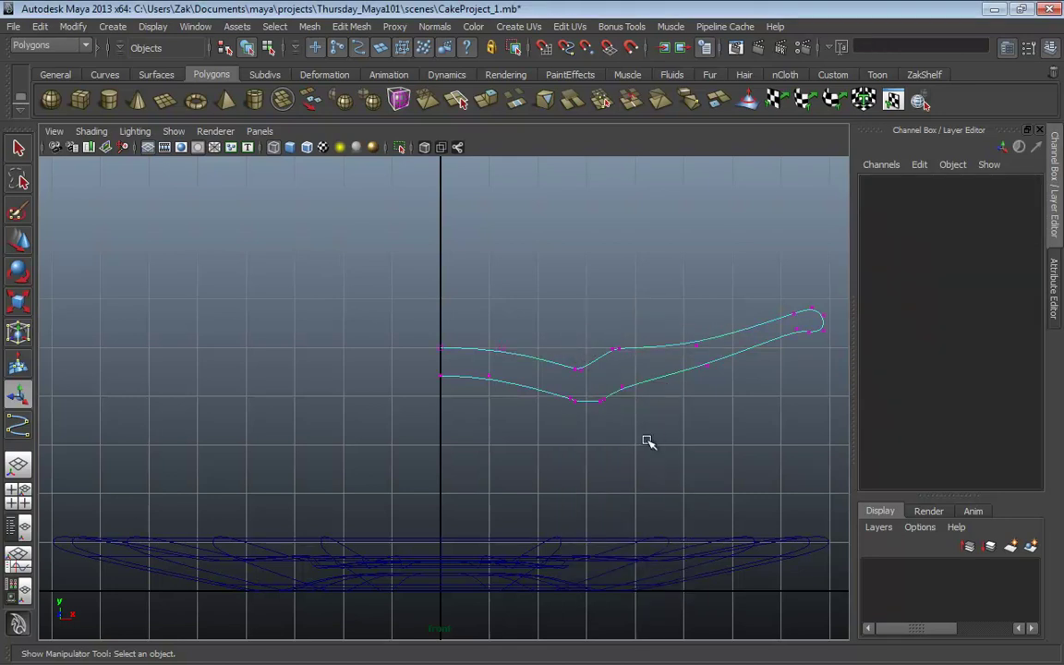
click(695, 347)
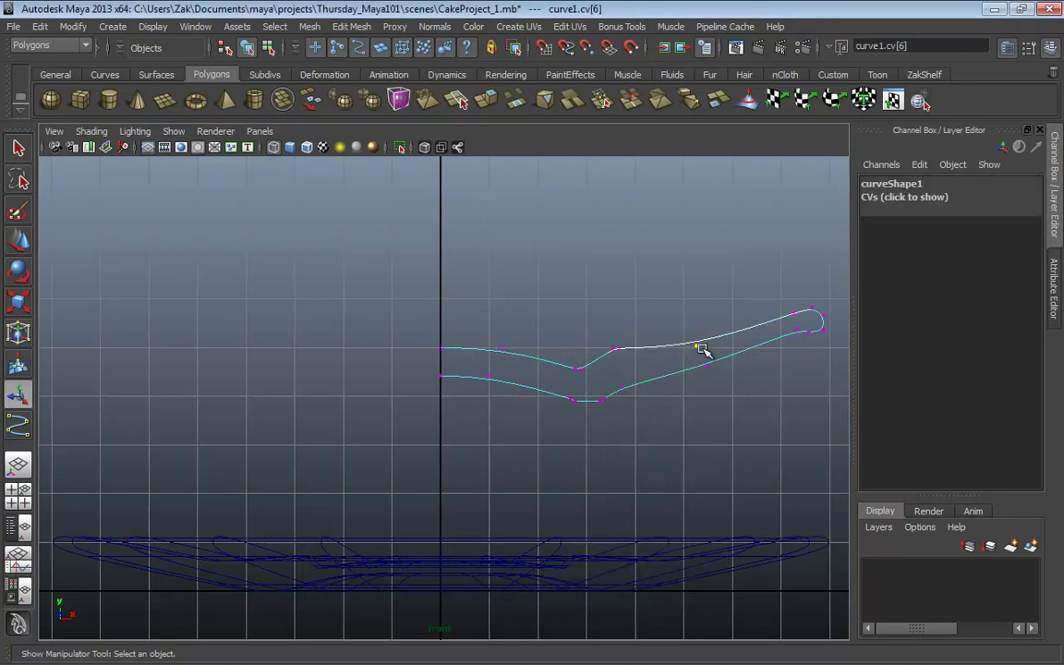
key(w)
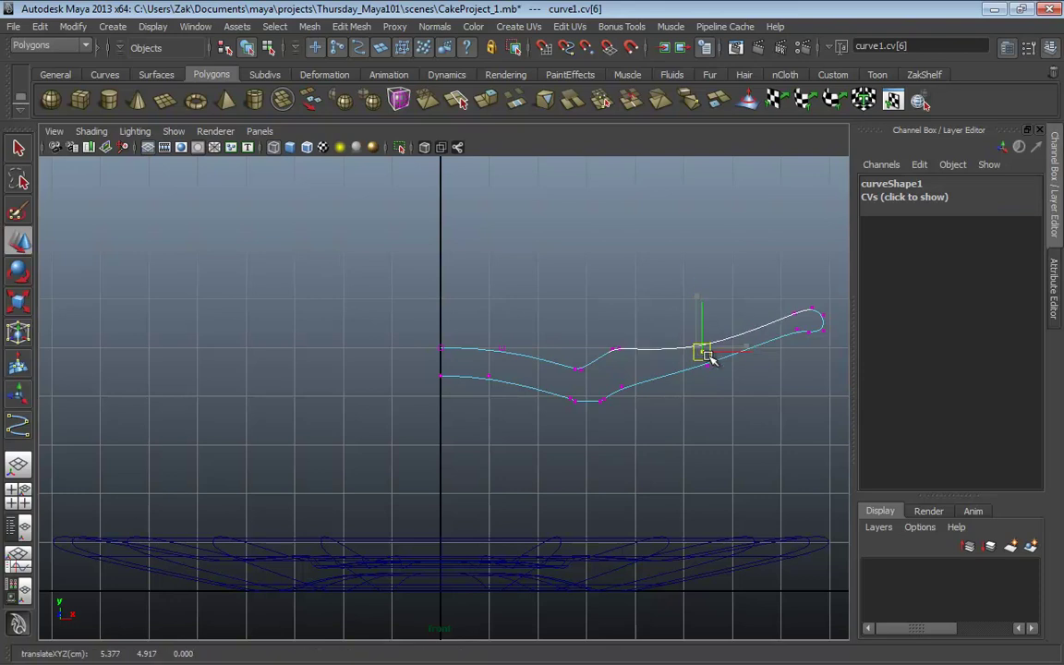
click(712, 376)
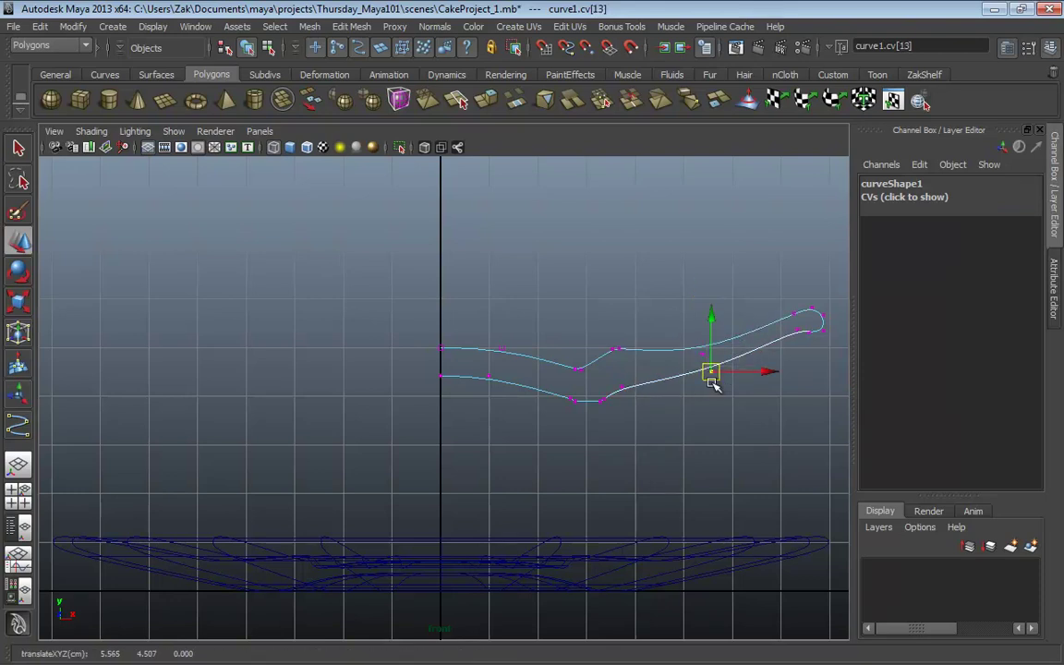
click(623, 386)
drag(622, 387, 631, 376)
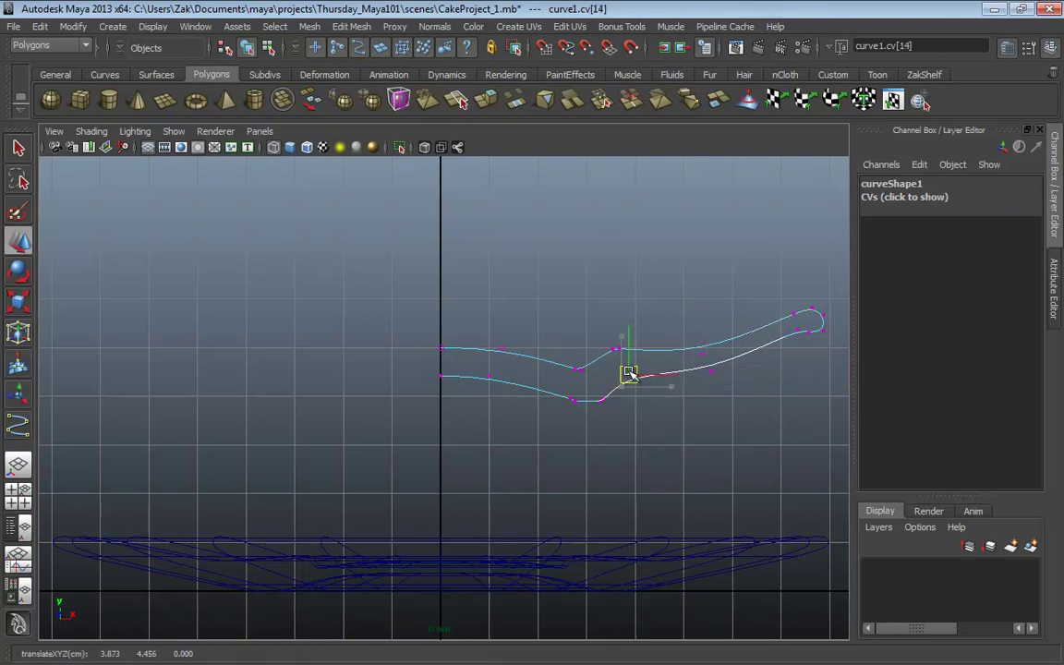
mouse_move(562, 379)
mouse_down()
mouse_move(594, 357)
mouse_move(575, 361)
mouse_up()
drag(641, 338, 605, 361)
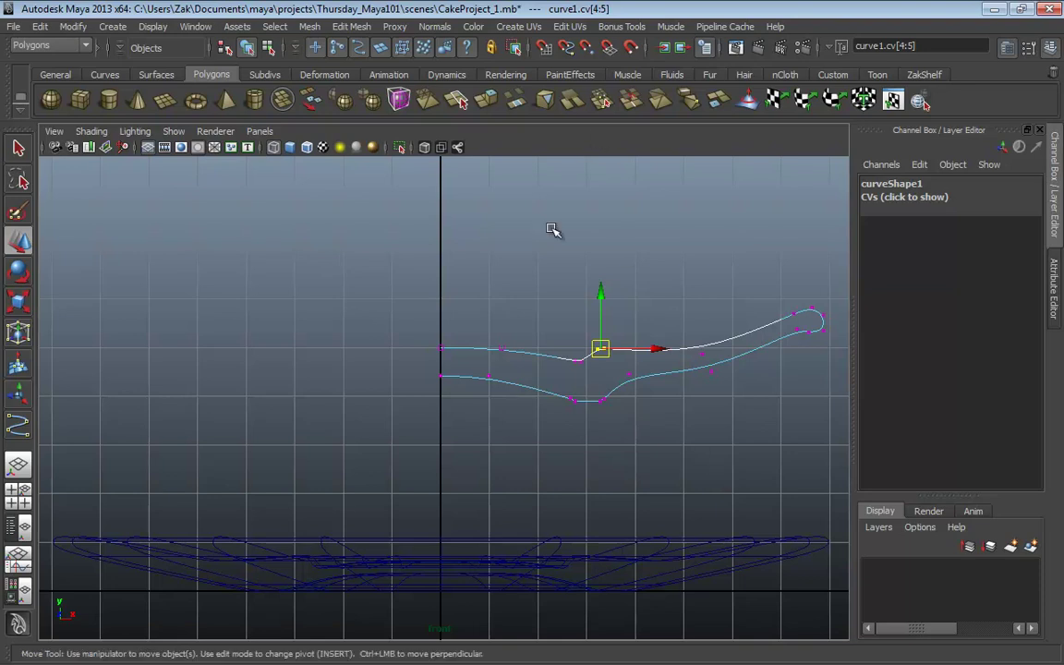
key(F8)
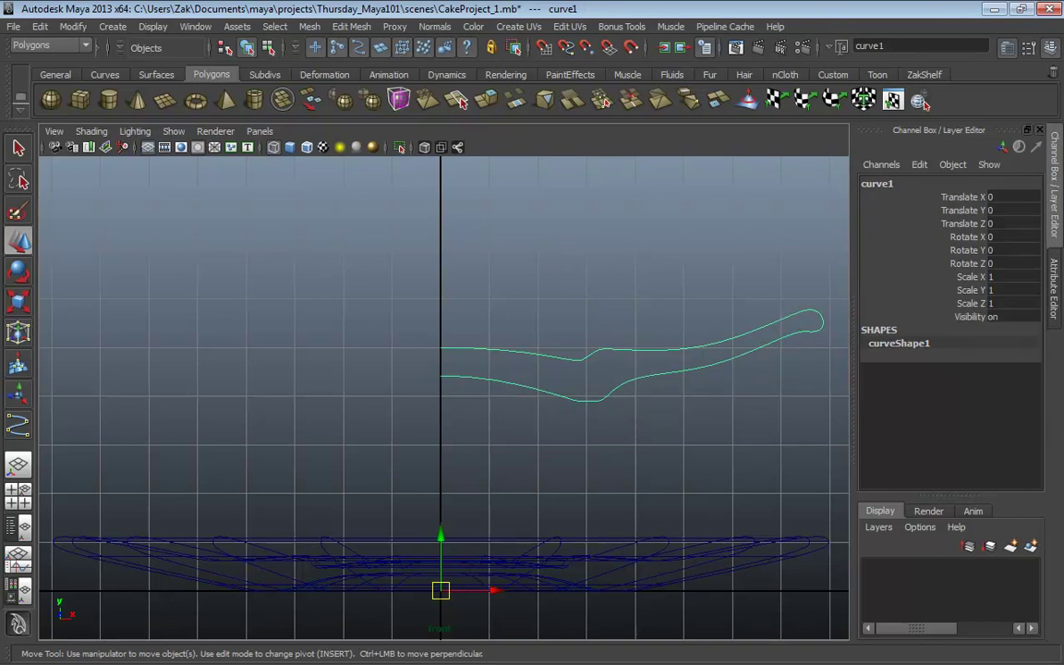
Step: In perspective with the Surfaces menu set, revolve curve1 360 degrees into revolvedSurface1
key(space)
key(space)
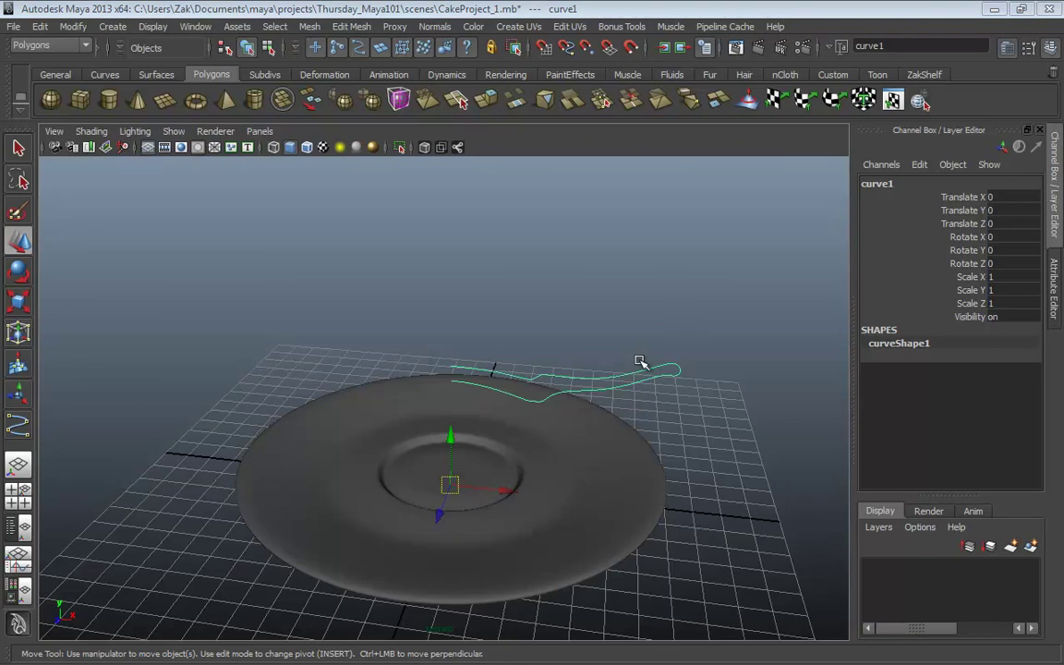
alt+drag(570, 302, 582, 284)
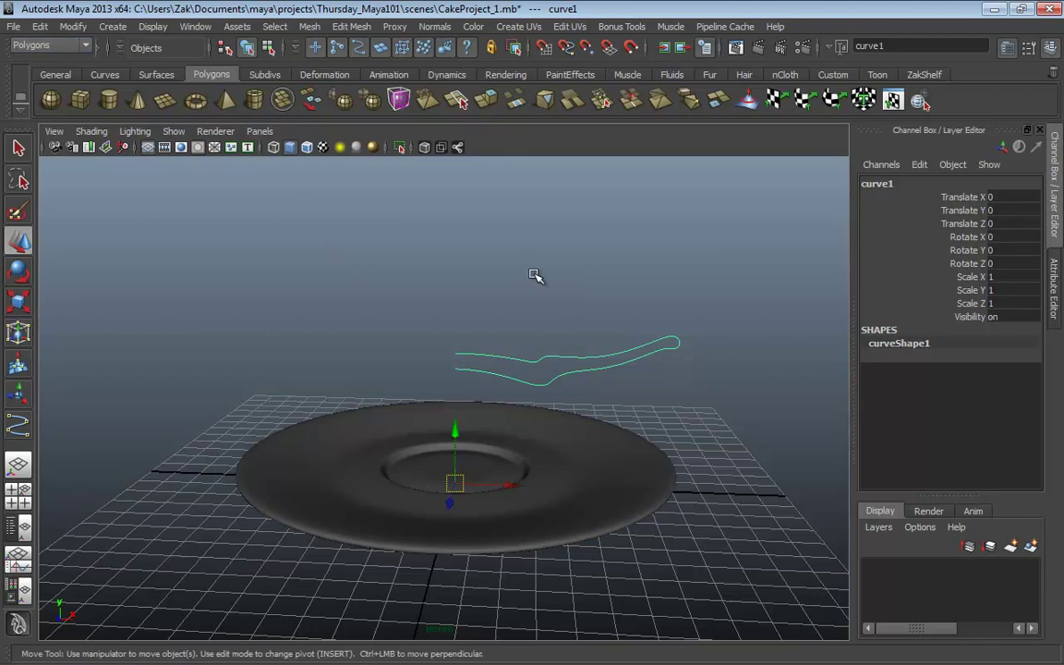
key(F4)
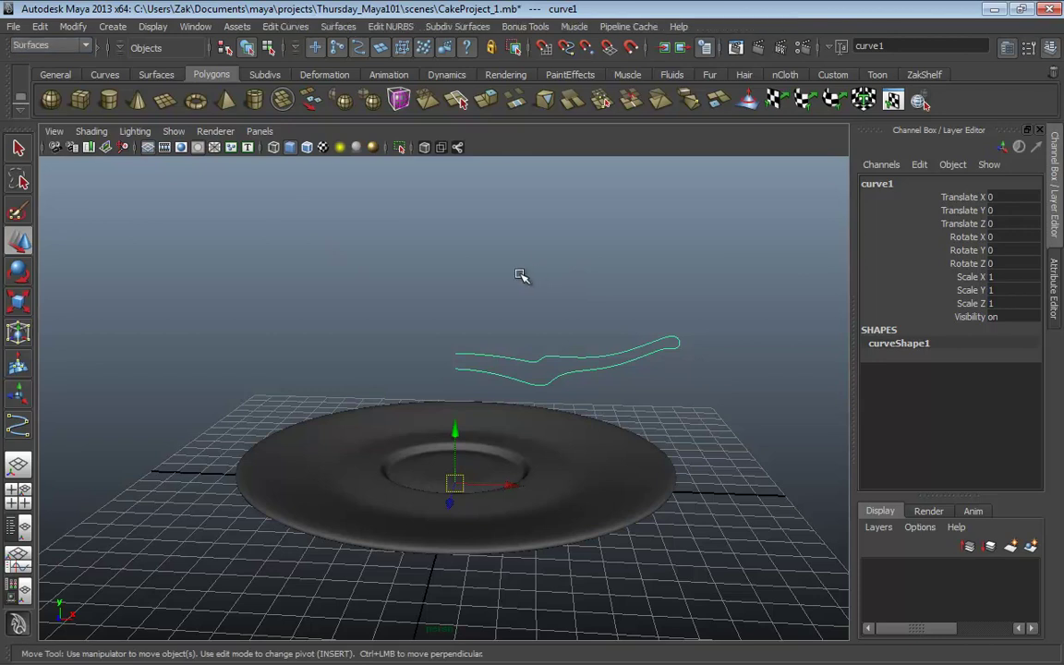
click(84, 45)
click(30, 81)
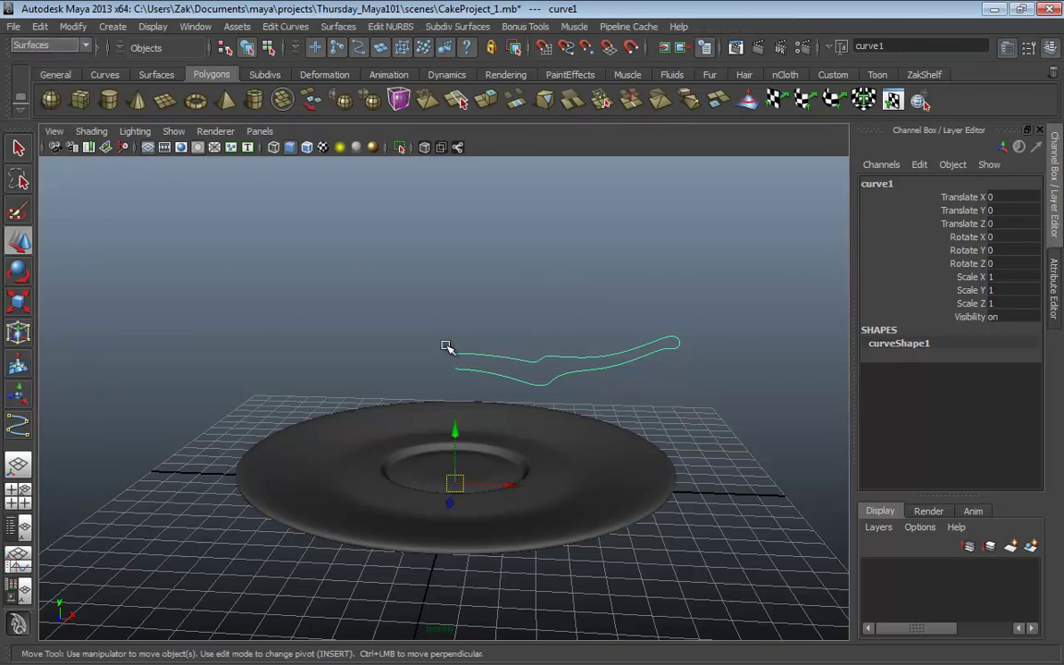
click(338, 29)
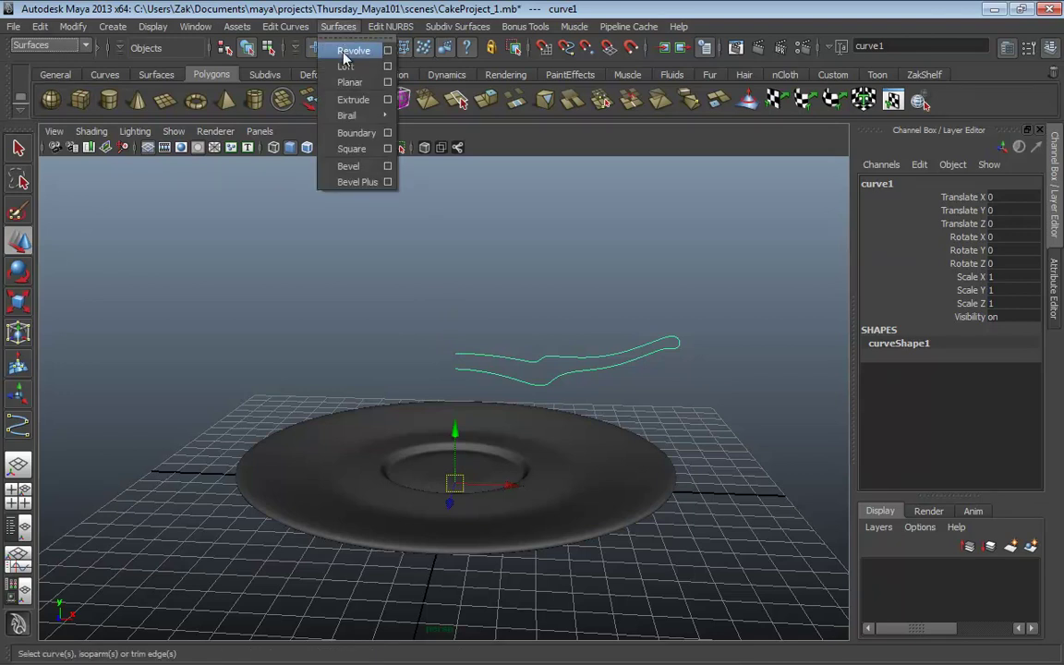
click(351, 51)
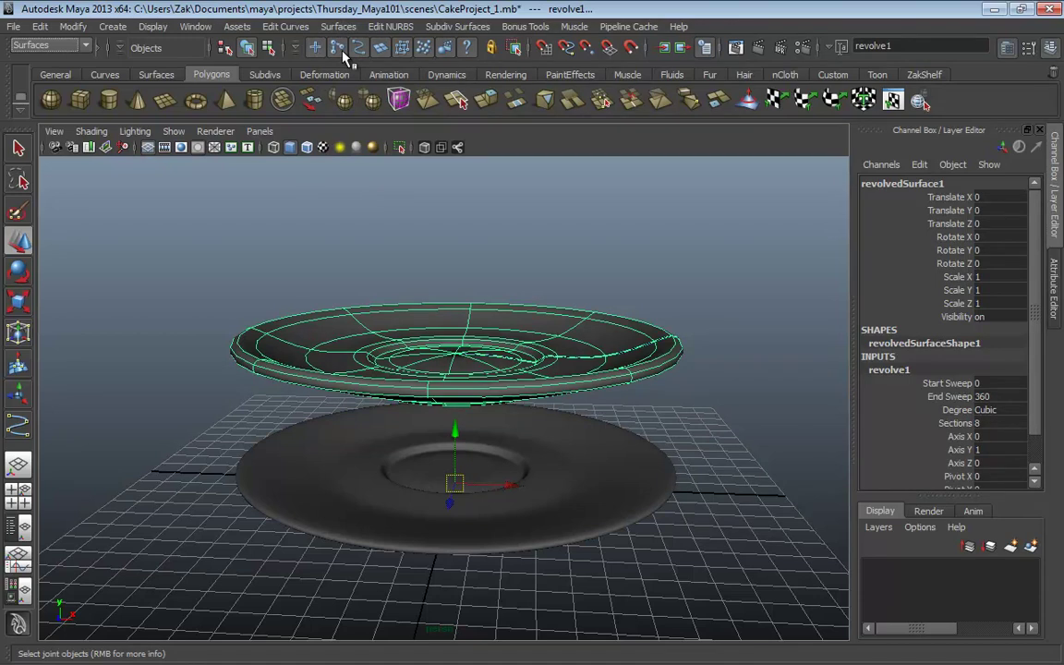
Step: Deselect the new surface and select profile curve curve1 on the upper saucer
click(518, 222)
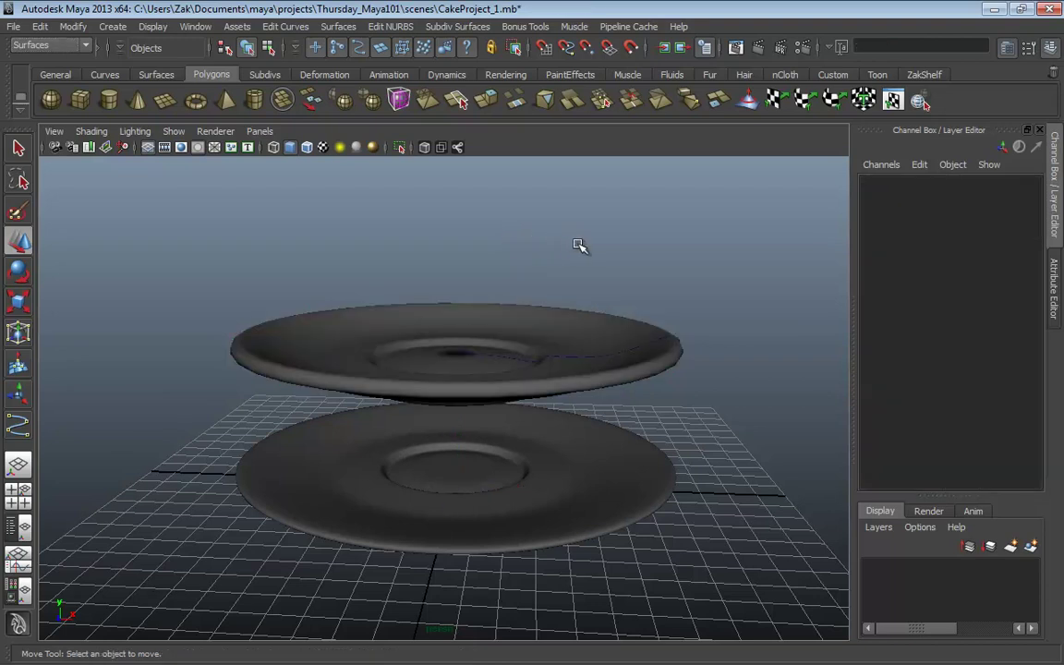
alt+drag(517, 222, 565, 319)
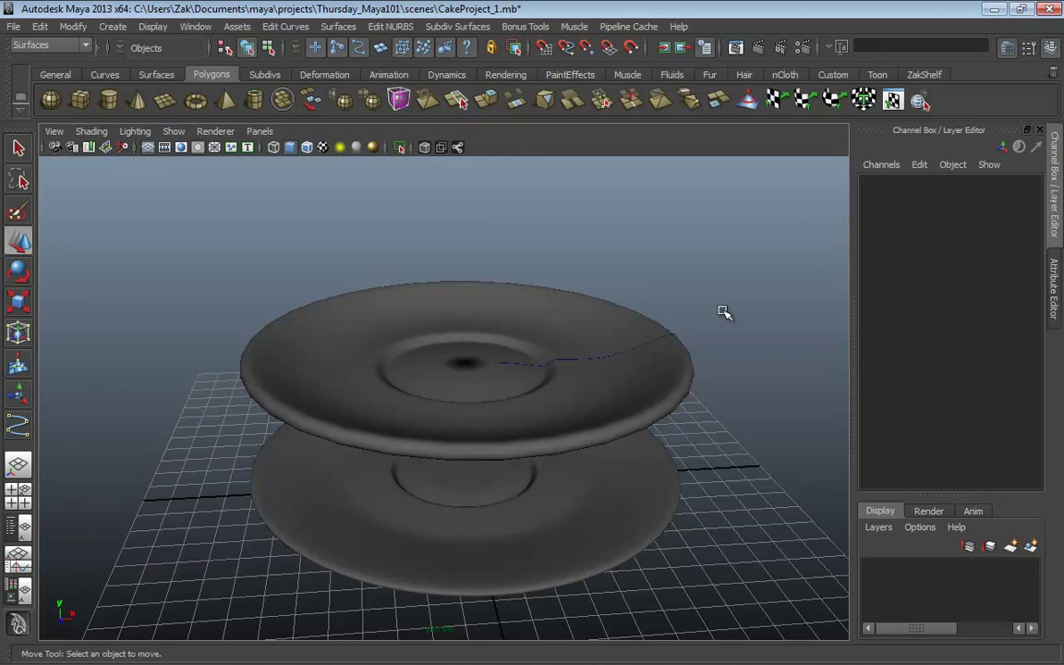
click(673, 335)
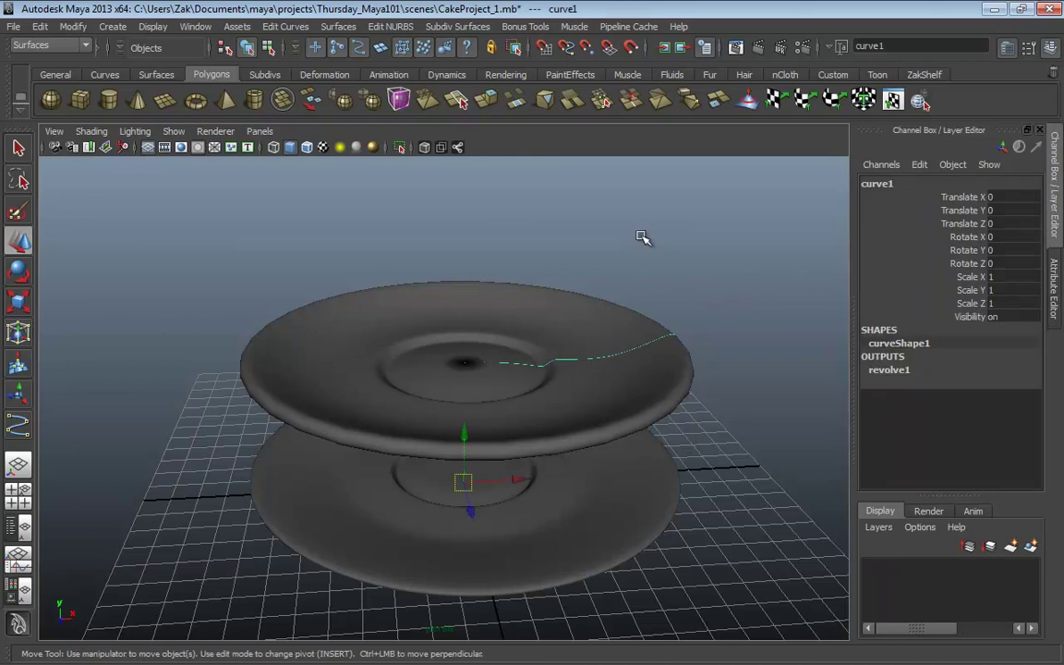
Step: Select curve1's outer rim control vertices and frame them in the front view
mouse_move(579, 205)
right_down()
mouse_move(565, 196)
mouse_move(574, 213)
right_up()
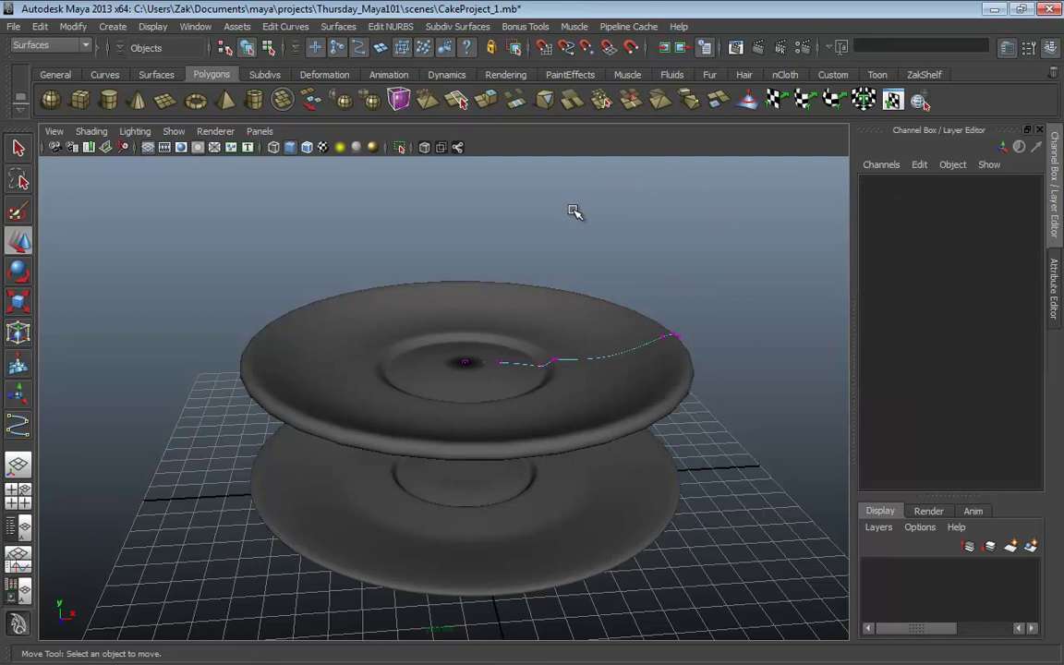
alt+drag(575, 213, 664, 251)
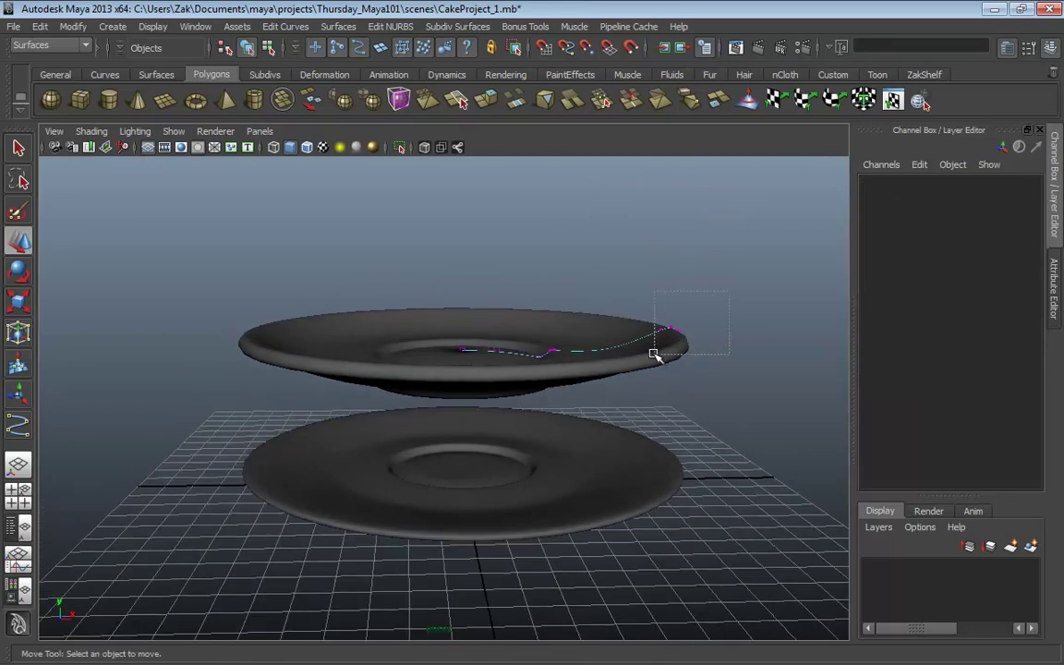
drag(654, 355, 656, 354)
alt+drag(727, 351, 693, 303)
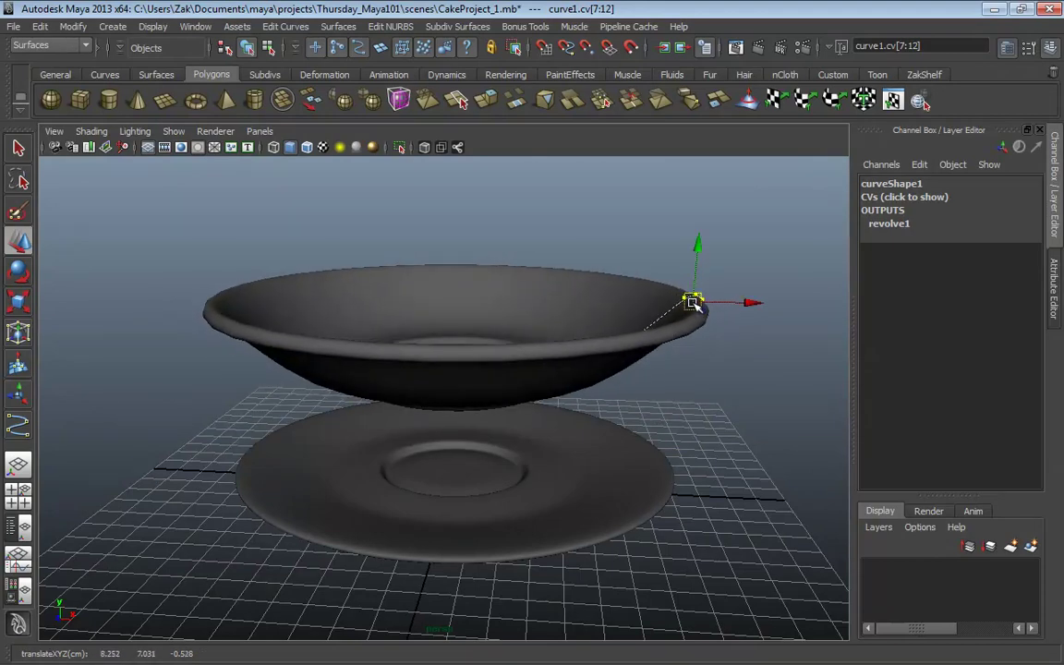
key(space)
key(space)
key(space)
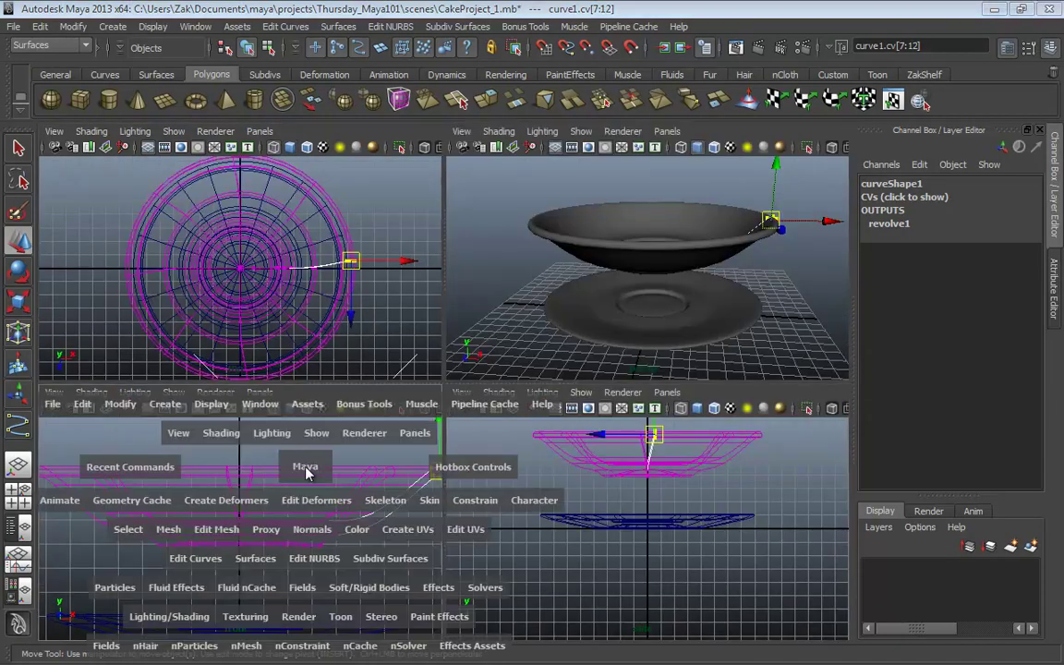
key(space)
alt+middle_drag(513, 454, 559, 420)
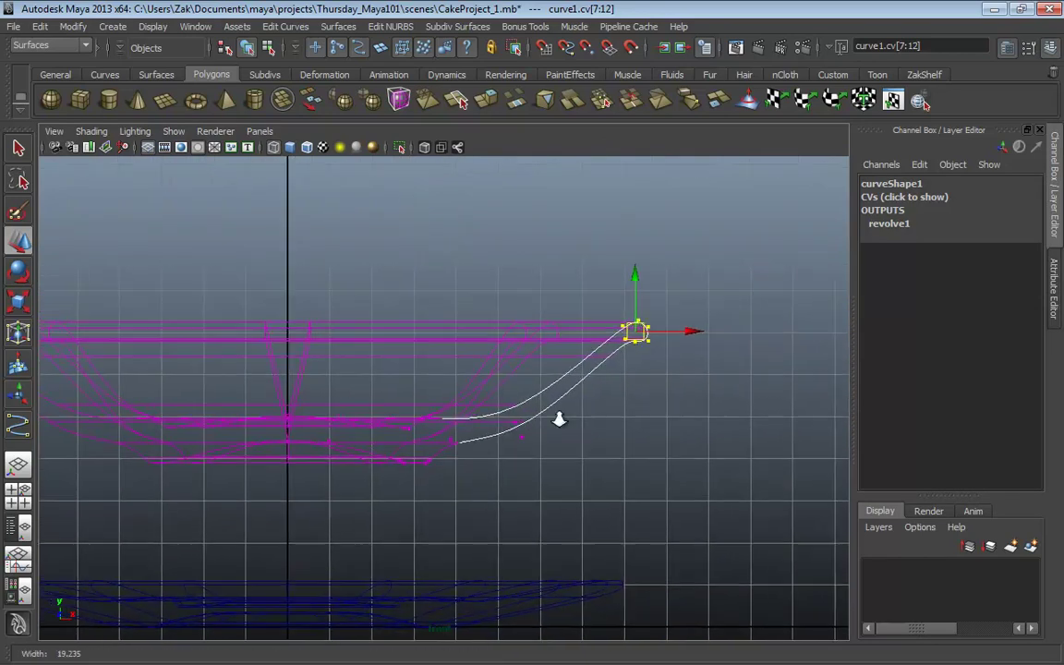
key(ctrl+z)
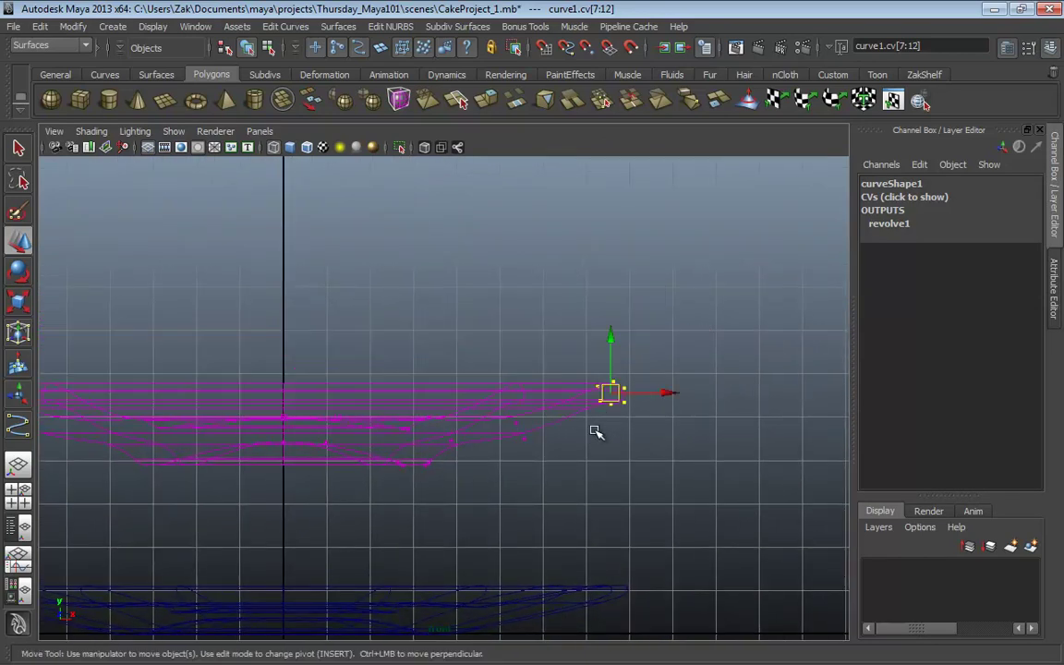
Step: Raise the rim vertices and shift a lower vertex to deepen the dish
middle_drag(555, 311, 570, 359)
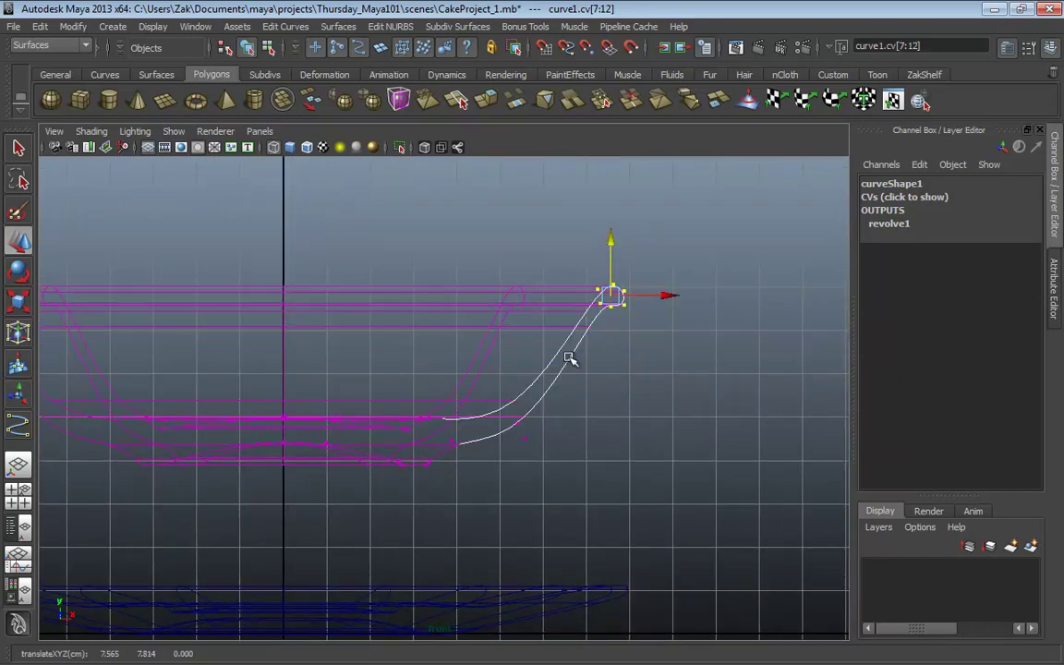
click(532, 442)
middle_drag(532, 442, 561, 429)
key(space)
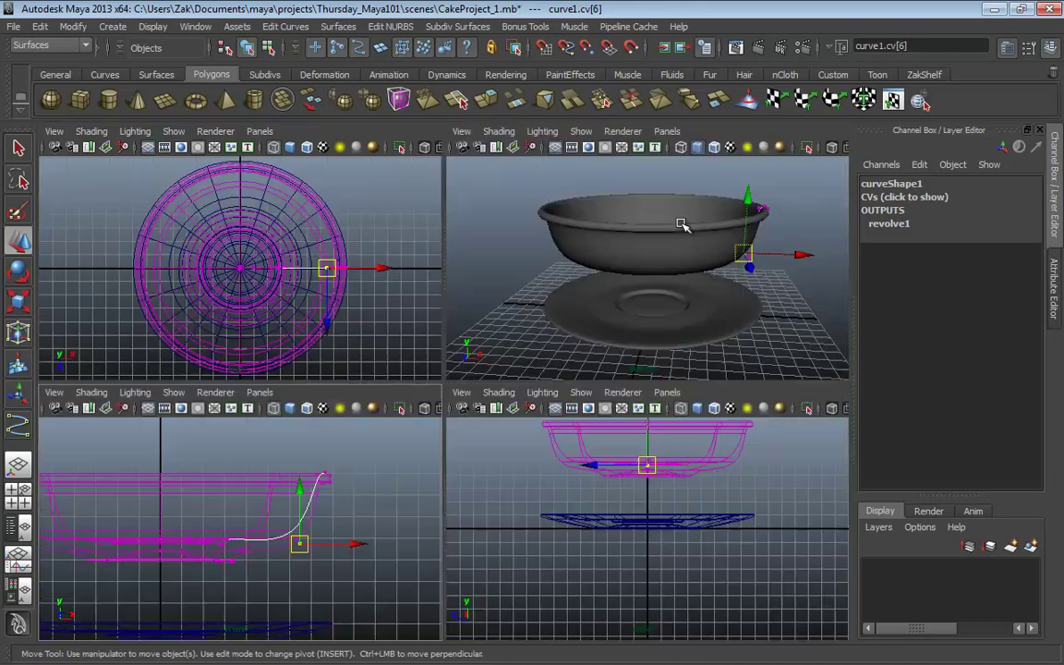
key(space)
alt+drag(681, 224, 654, 253)
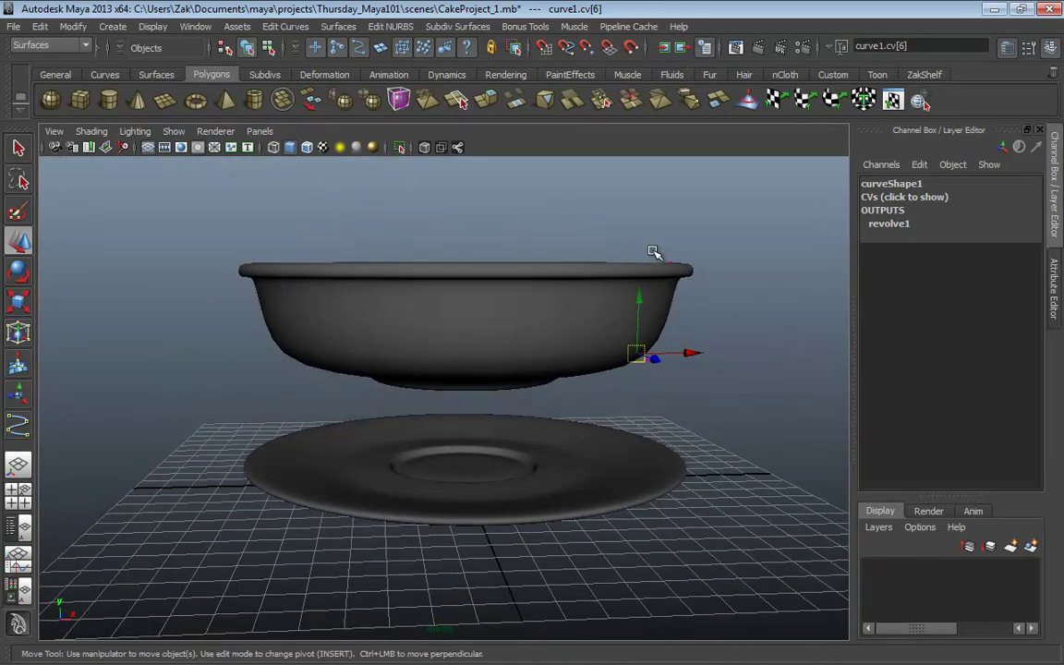
key(space)
key(space)
alt+middle_drag(492, 452, 592, 452)
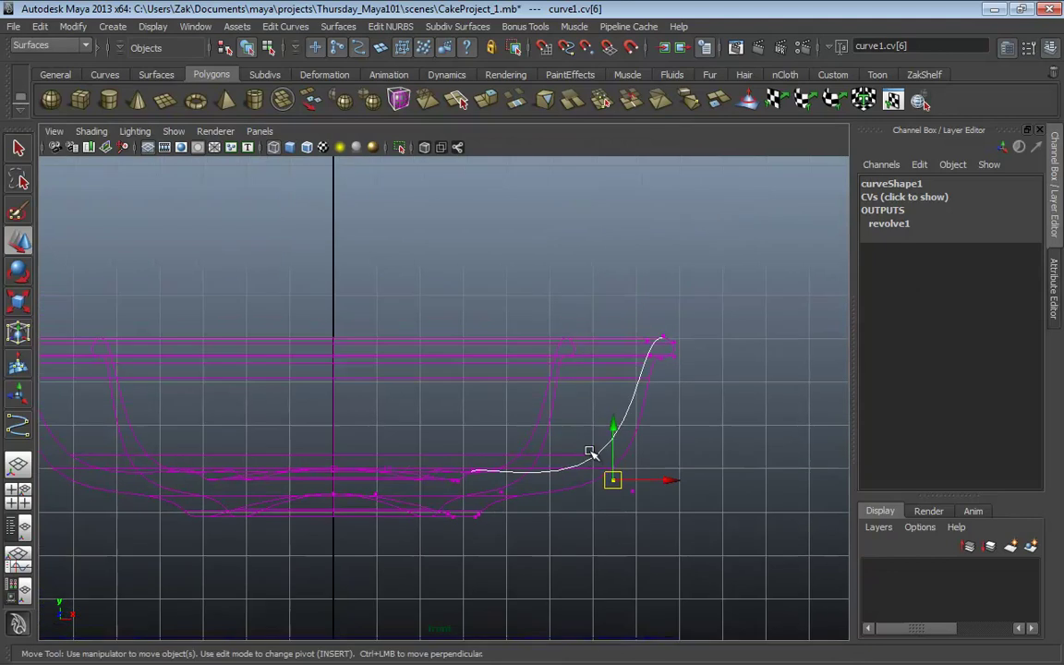
Step: Pull the rim vertices up and inward and rotate them into a narrow rolled lip
drag(604, 403, 446, 211)
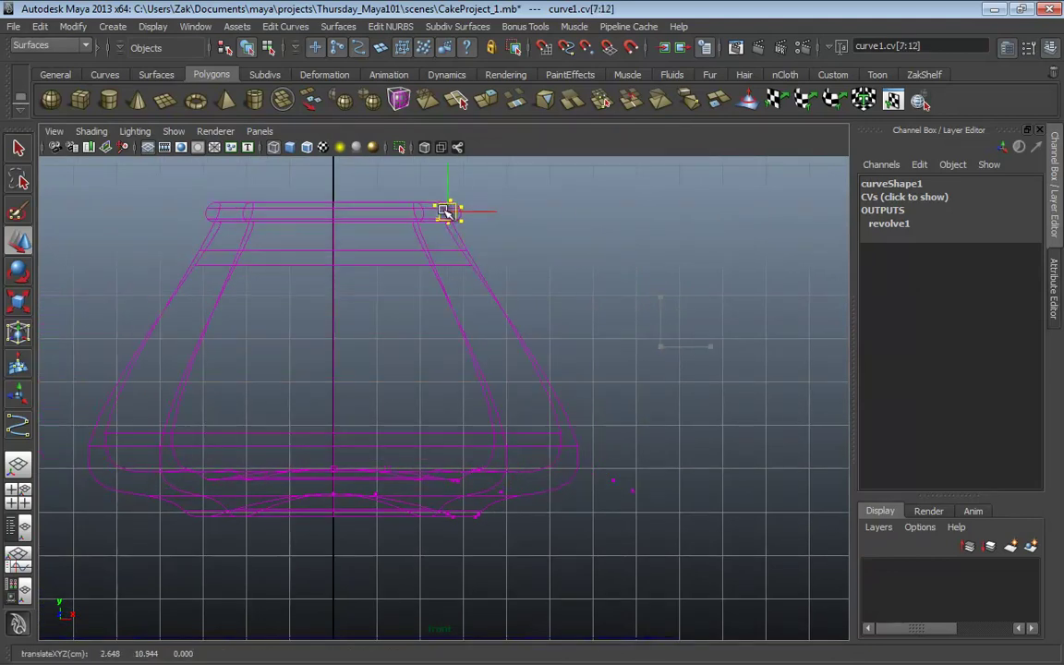
key(space)
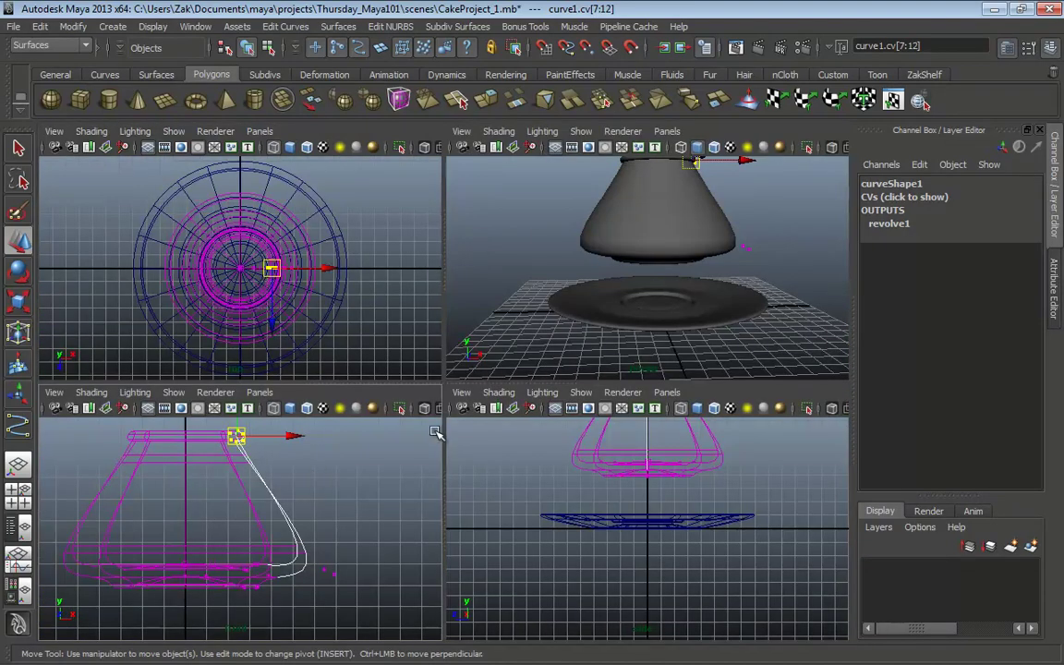
key(space)
alt+middle_drag(570, 385, 572, 387)
key(e)
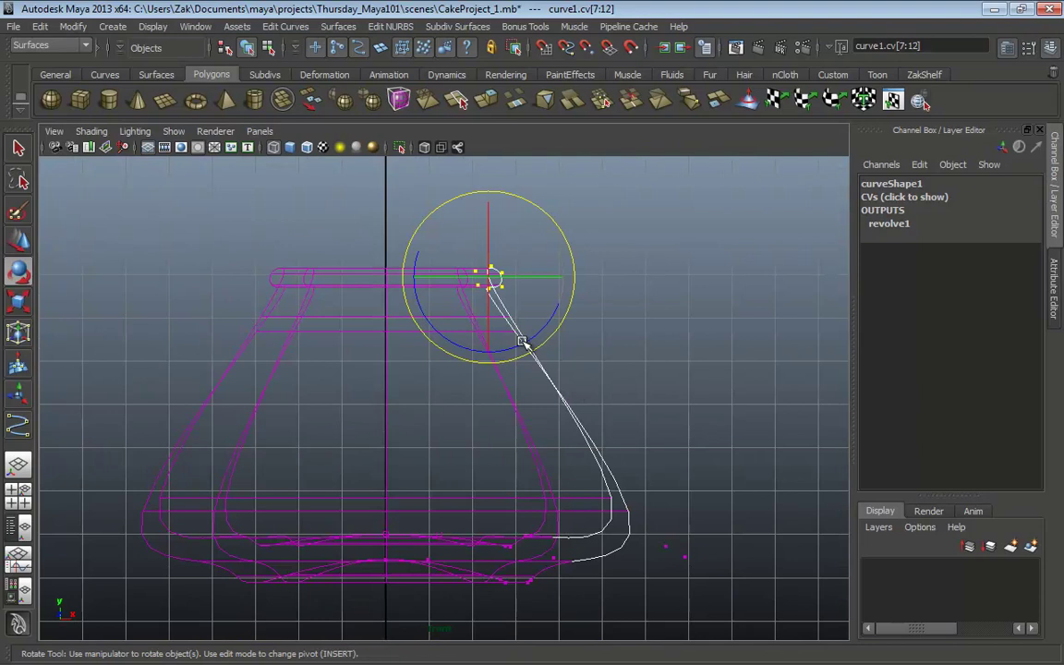
drag(522, 342, 554, 251)
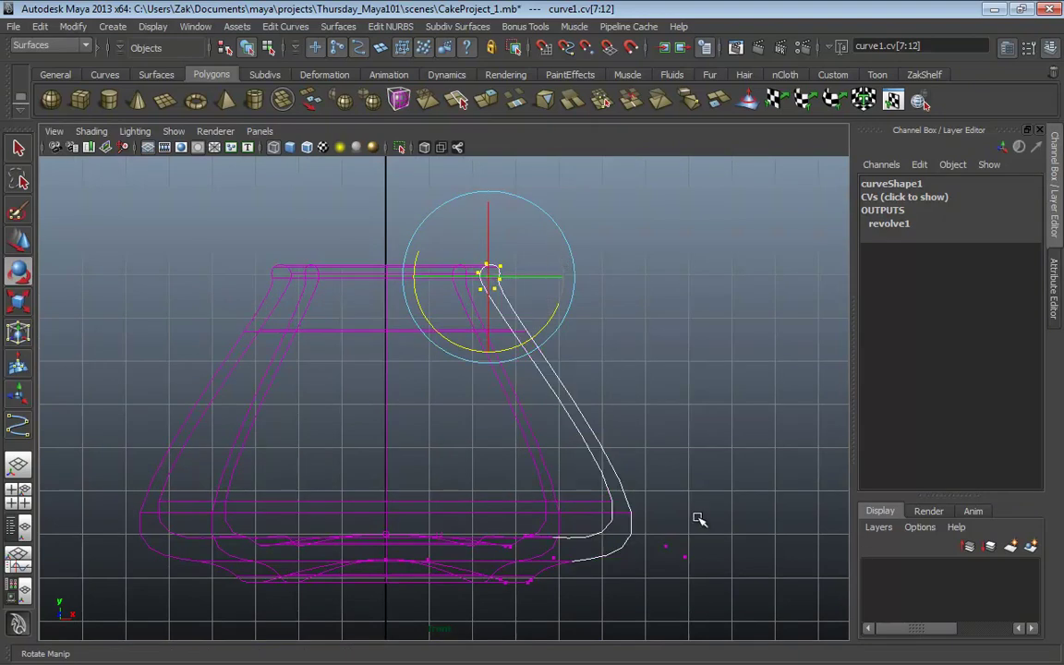
key(w)
drag(488, 276, 450, 216)
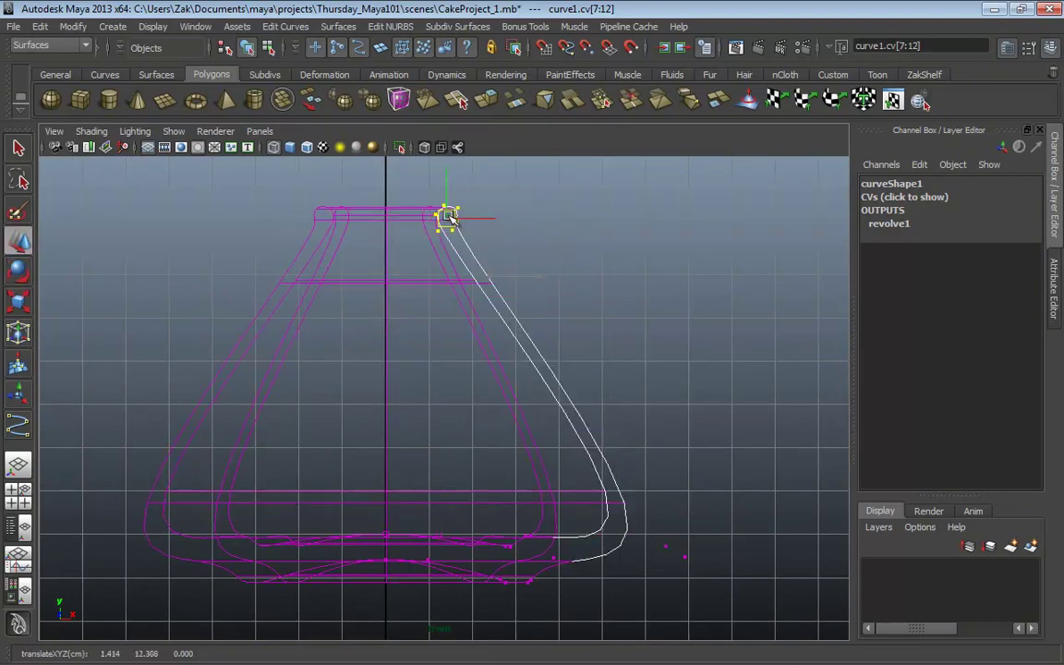
Step: Raise and pull in a lower vertex to taper the body, then review the cone in perspective
drag(647, 474, 635, 428)
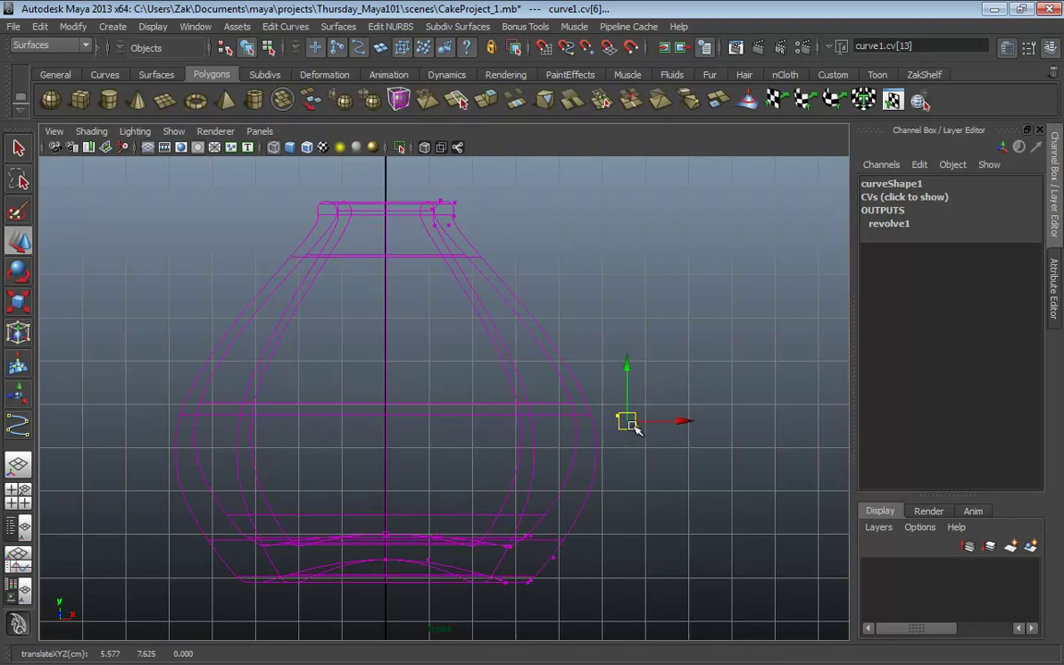
alt+middle_drag(635, 428, 677, 487)
drag(677, 487, 584, 445)
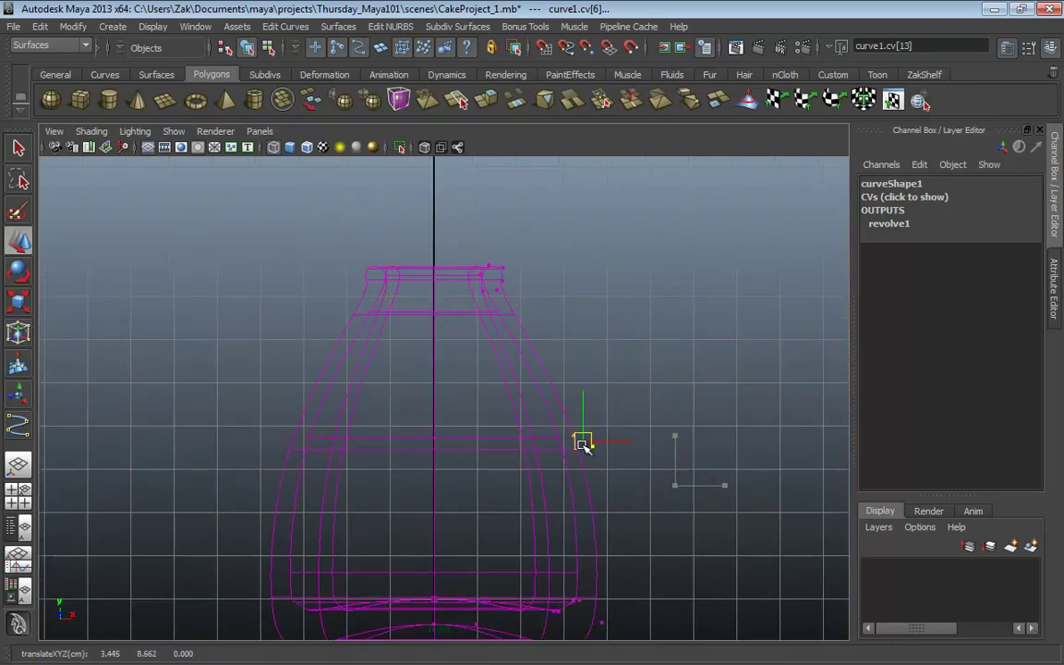
alt+middle_drag(584, 445, 629, 456)
drag(467, 328, 507, 251)
scroll(511, 353, down, 3)
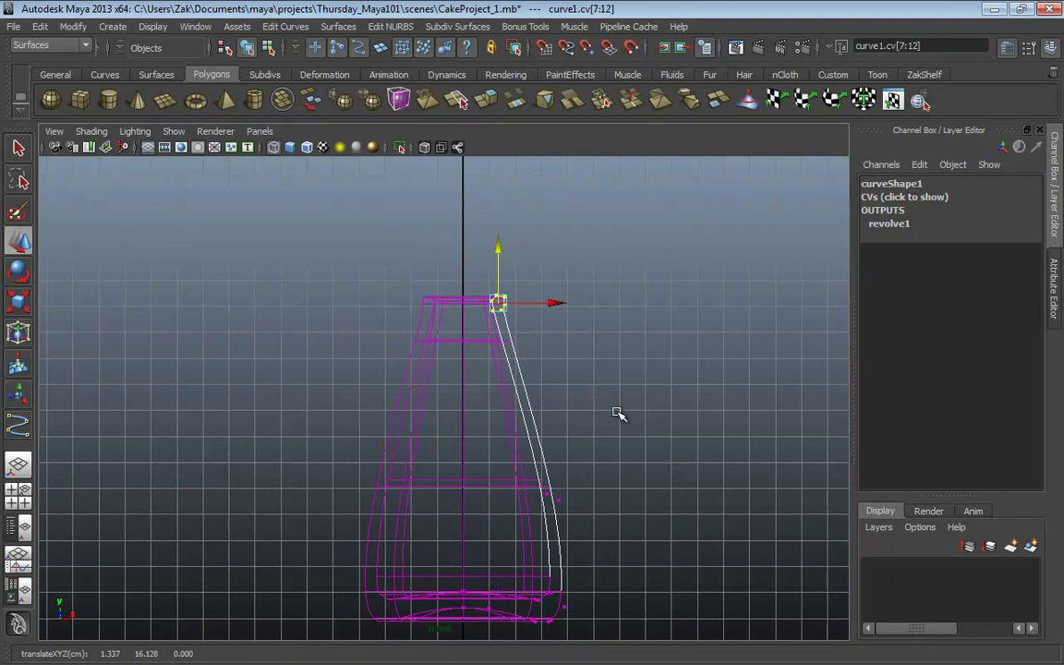
alt+middle_drag(648, 492, 640, 449)
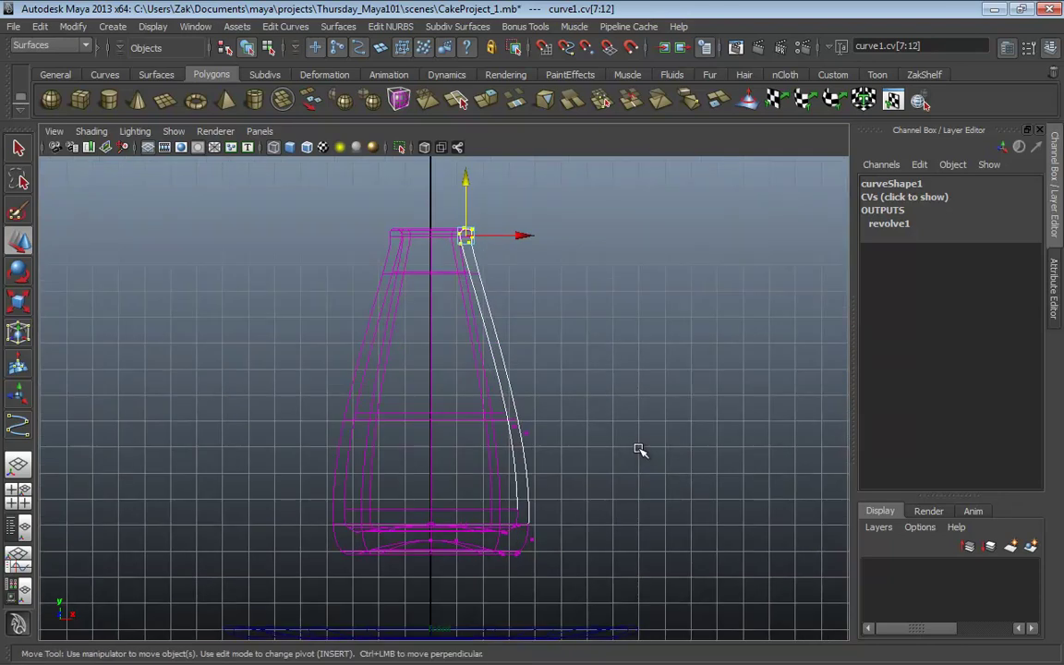
key(space)
key(space)
mouse_move(724, 324)
alt+mouse_down()
mouse_move(649, 444)
mouse_move(632, 340)
alt+mouse_up()
key(ctrl+z)
key(ctrl+z)
key(ctrl+z)
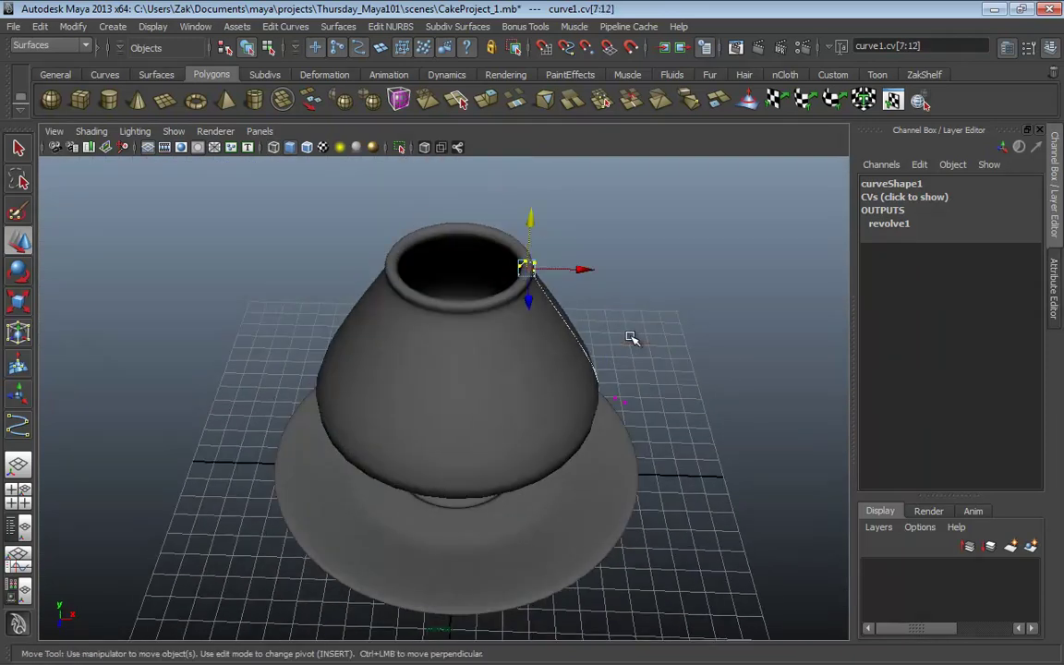
Step: Undo the vase reshaping back to the flat saucer and orbit to its centre
key(ctrl+z)
key(ctrl+z)
key(ctrl+z)
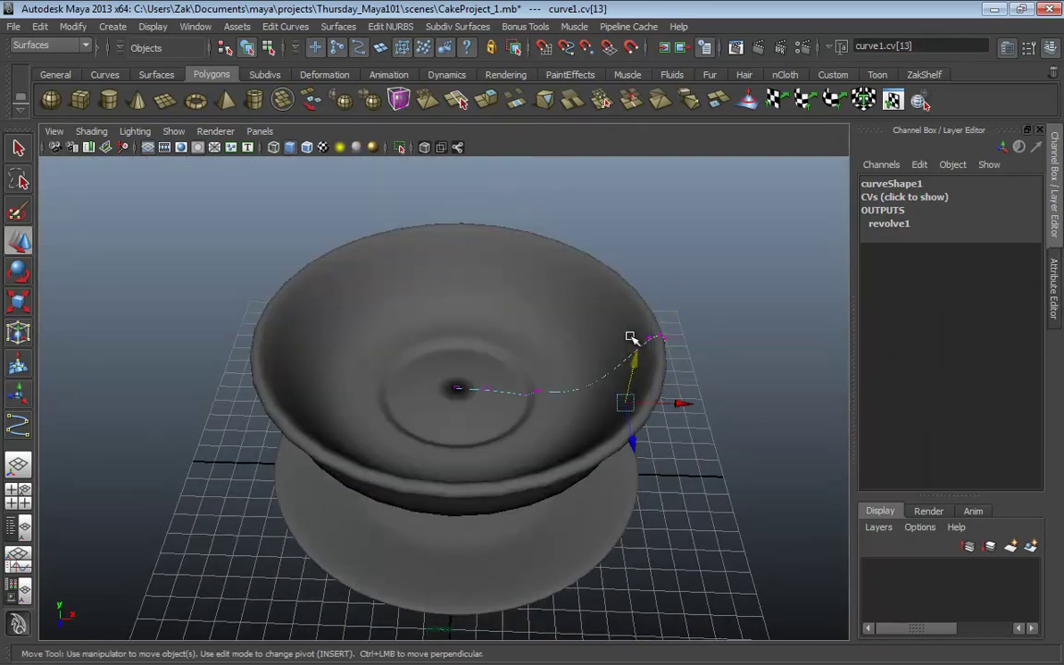
key(ctrl+z)
key(ctrl+z)
key(ctrl+z)
key(ctrl+z)
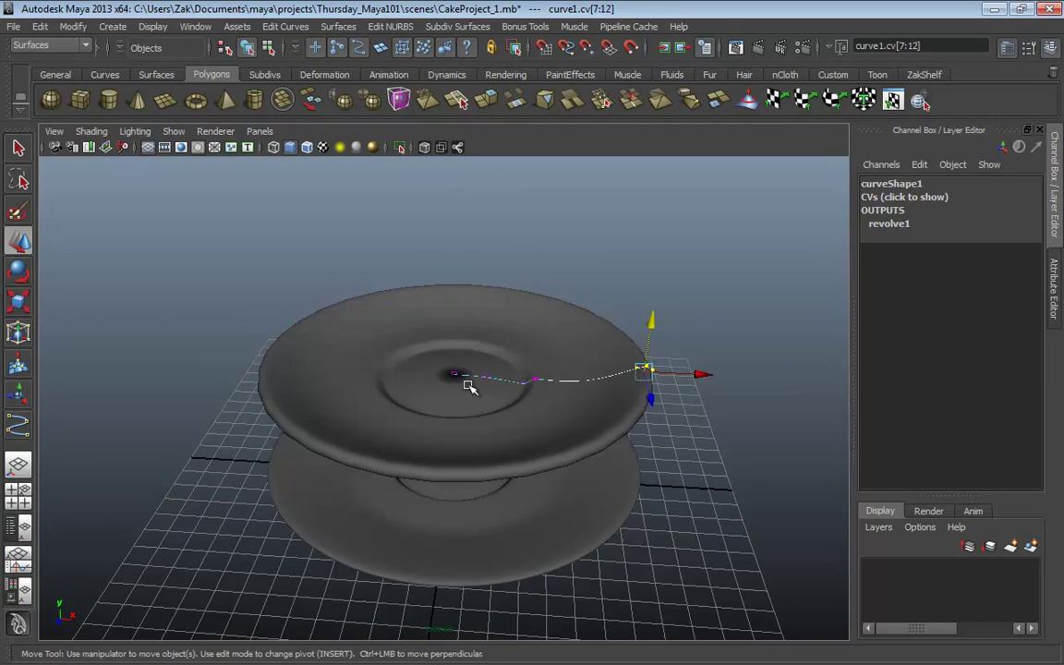
scroll(526, 382, up, 8)
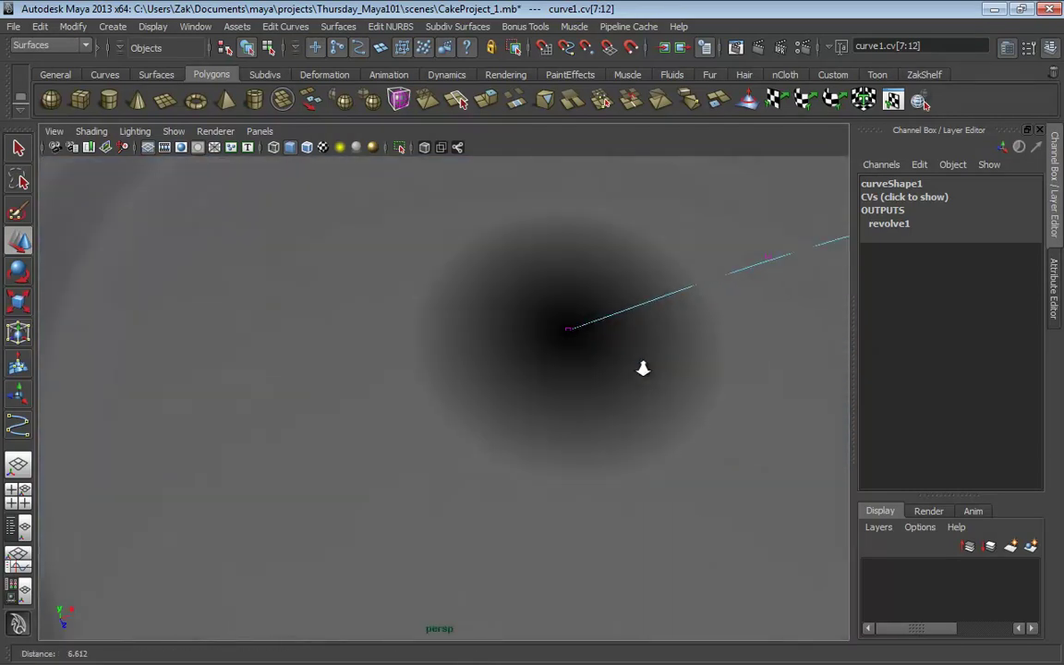
alt+drag(644, 371, 555, 373)
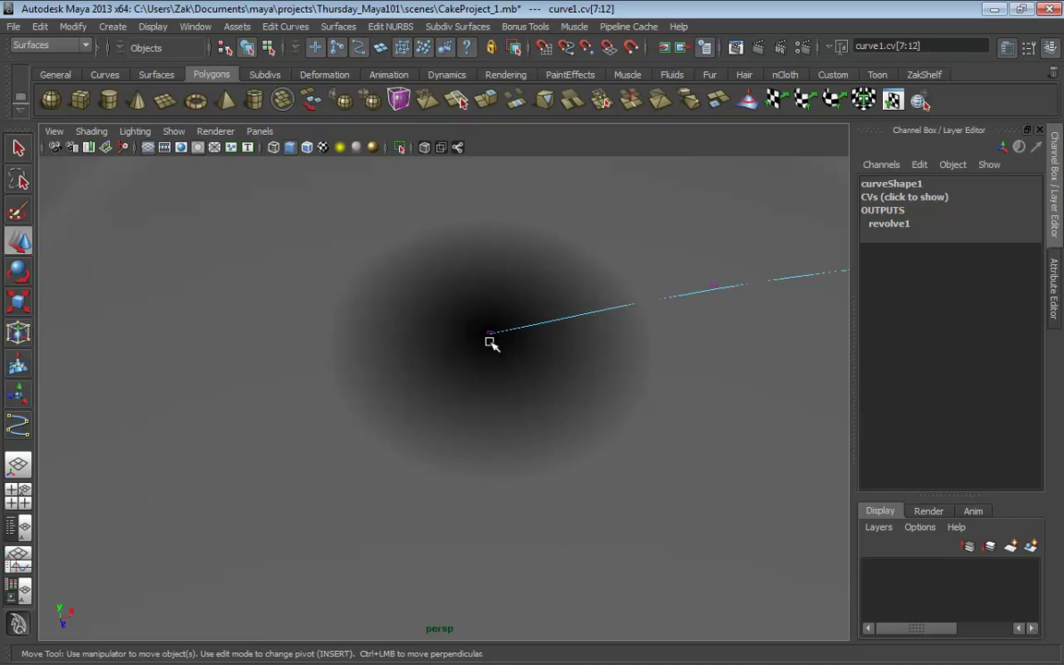
alt+drag(490, 343, 563, 374)
Step: Move curve1.cv[0] onto the central axis at X≈0
click(492, 298)
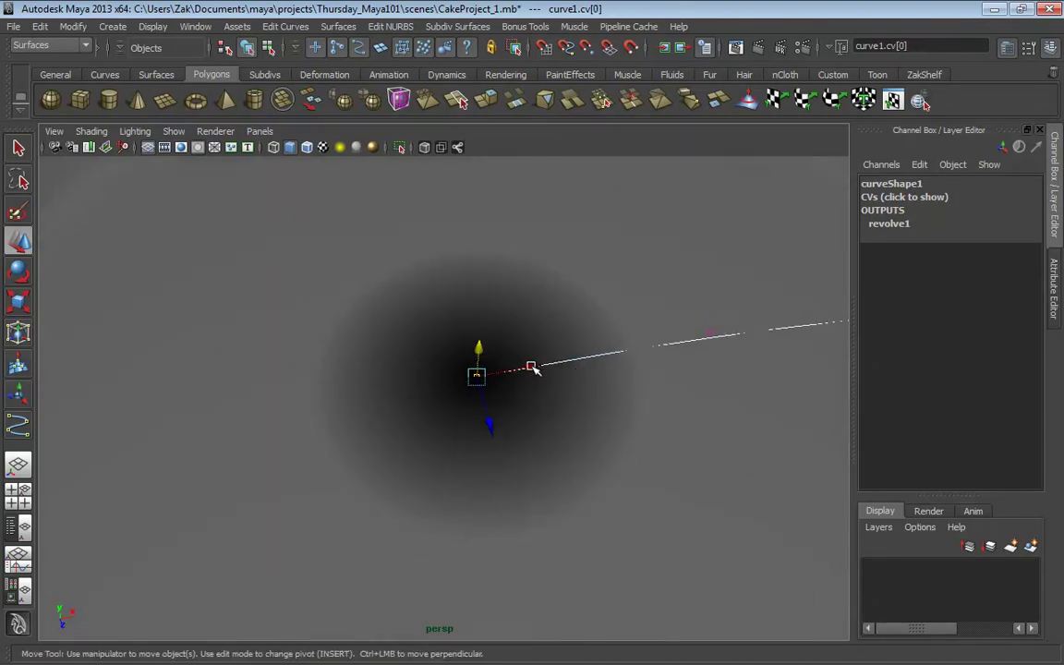
click(533, 368)
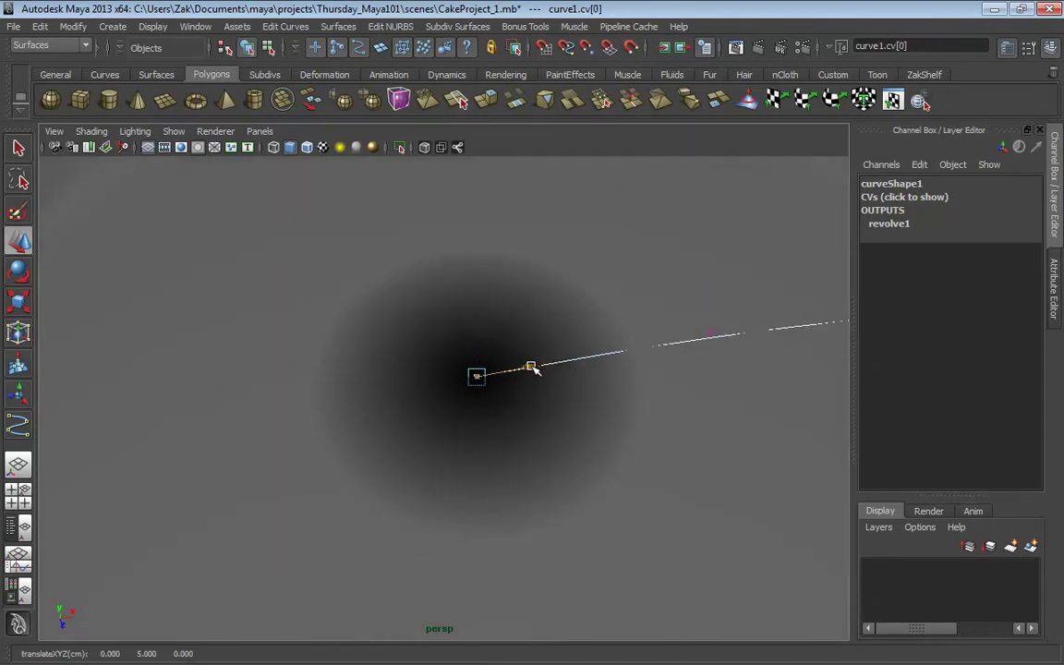
drag(533, 369, 534, 368)
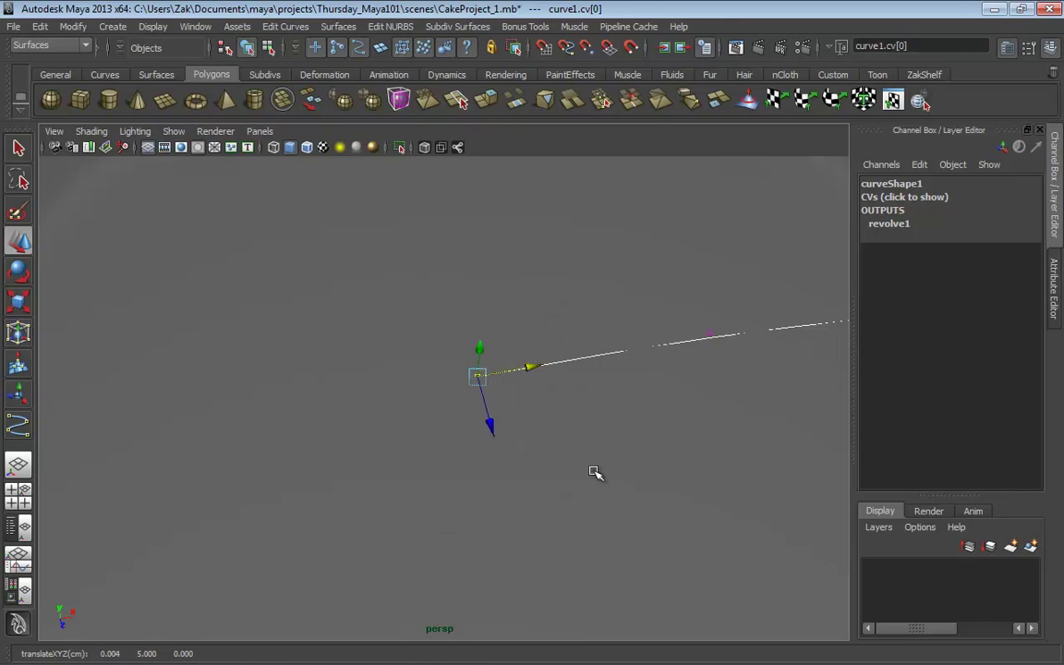
alt+middle_drag(608, 466, 547, 423)
alt+drag(547, 423, 452, 313)
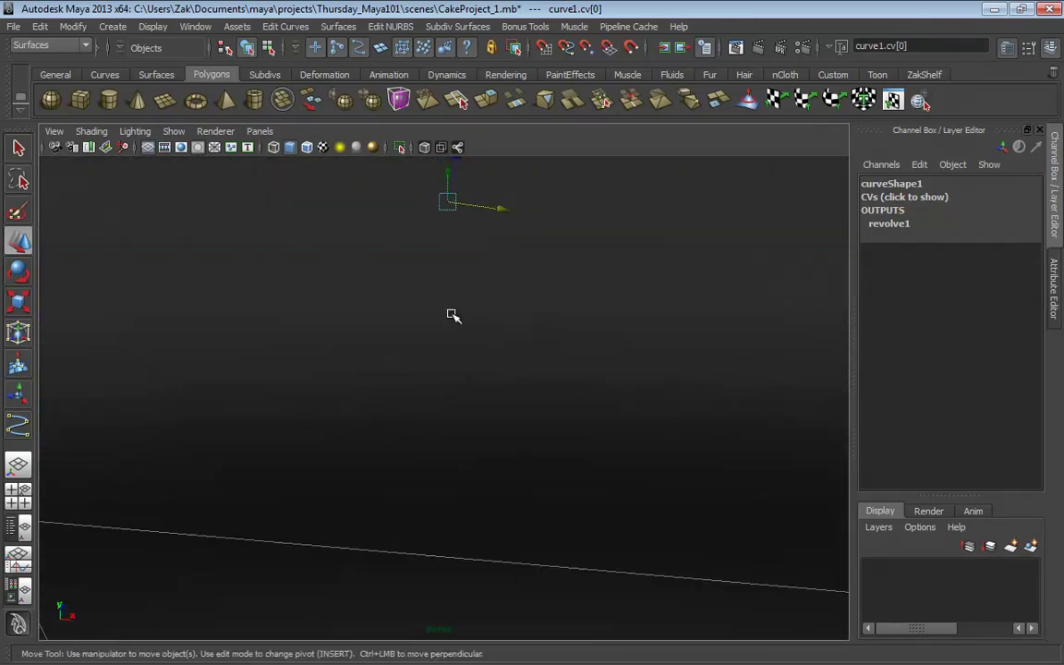
alt+middle_drag(451, 313, 502, 551)
alt+drag(502, 551, 482, 420)
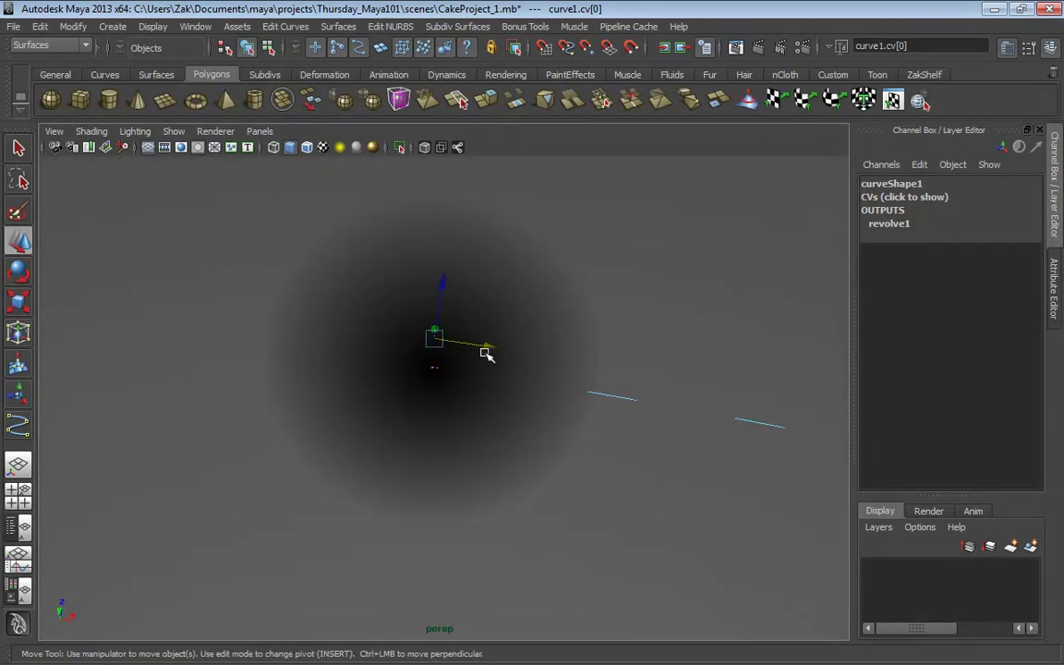
Step: Check the outer profile point against both saucers and return to object mode
click(436, 369)
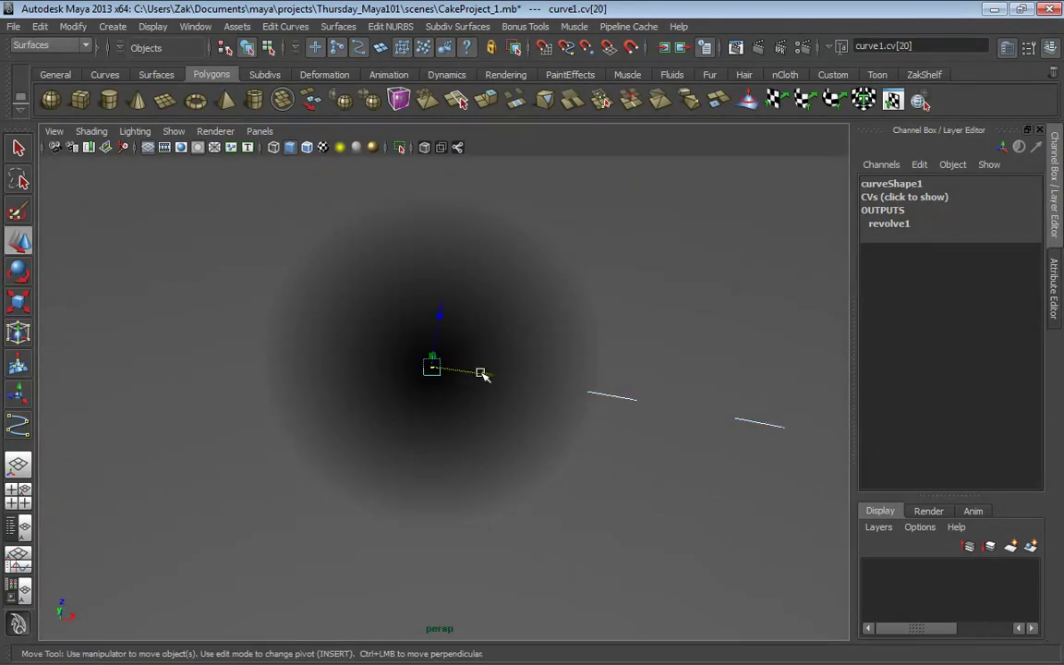
alt+drag(482, 373, 580, 429)
alt+right_drag(581, 428, 391, 399)
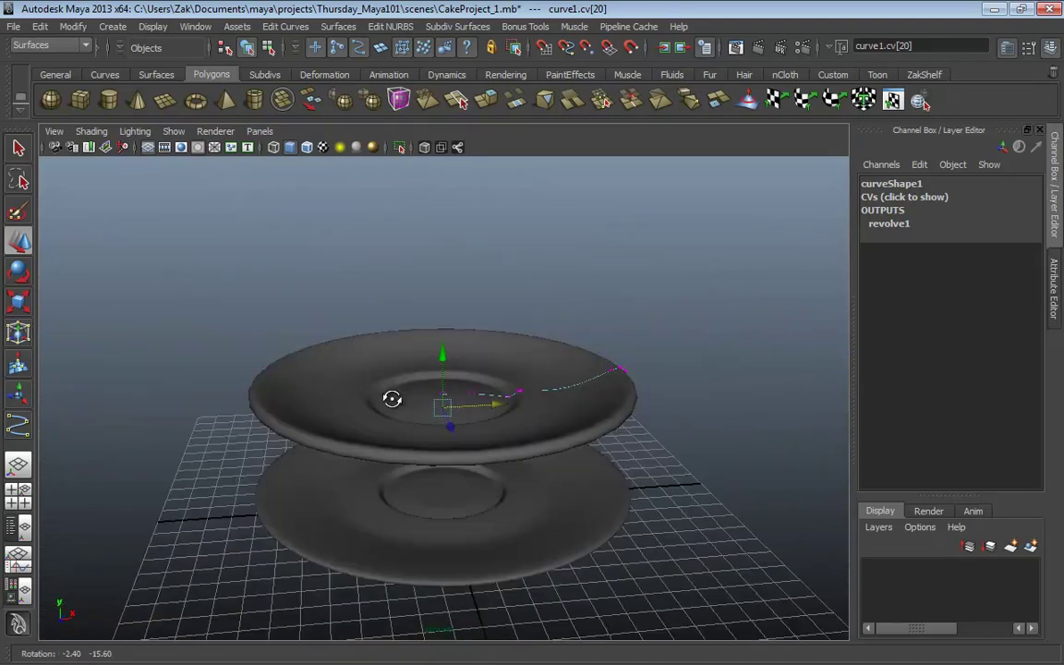
alt+drag(391, 399, 611, 300)
key(F8)
key(F8)
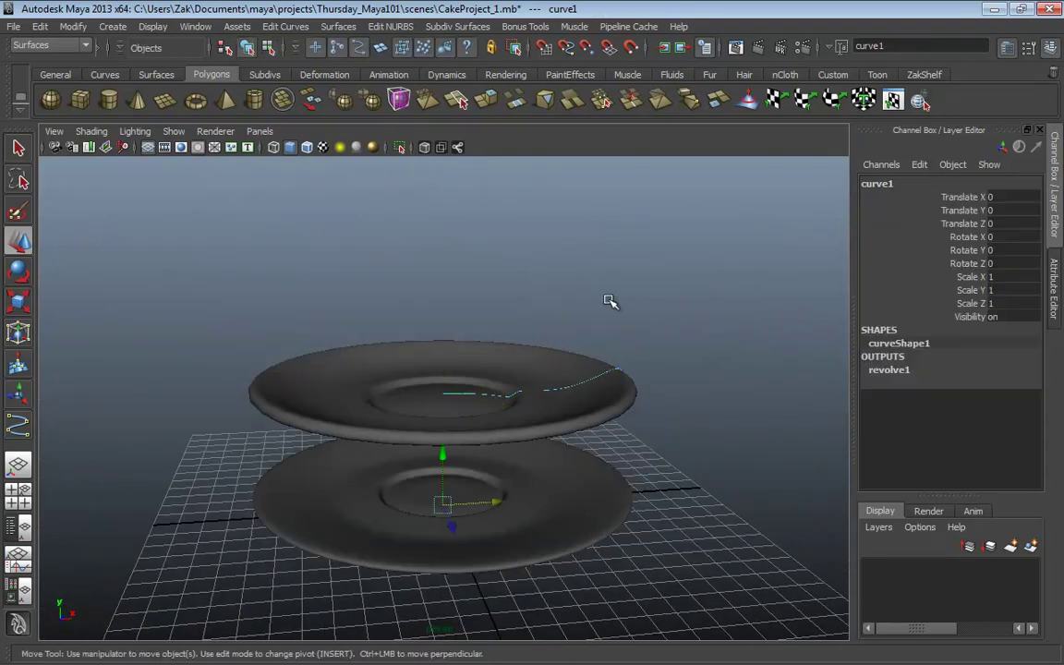
Step: Select curve1 on the upper saucer and place a curve point partway along its profile
click(689, 336)
alt+drag(689, 335, 657, 329)
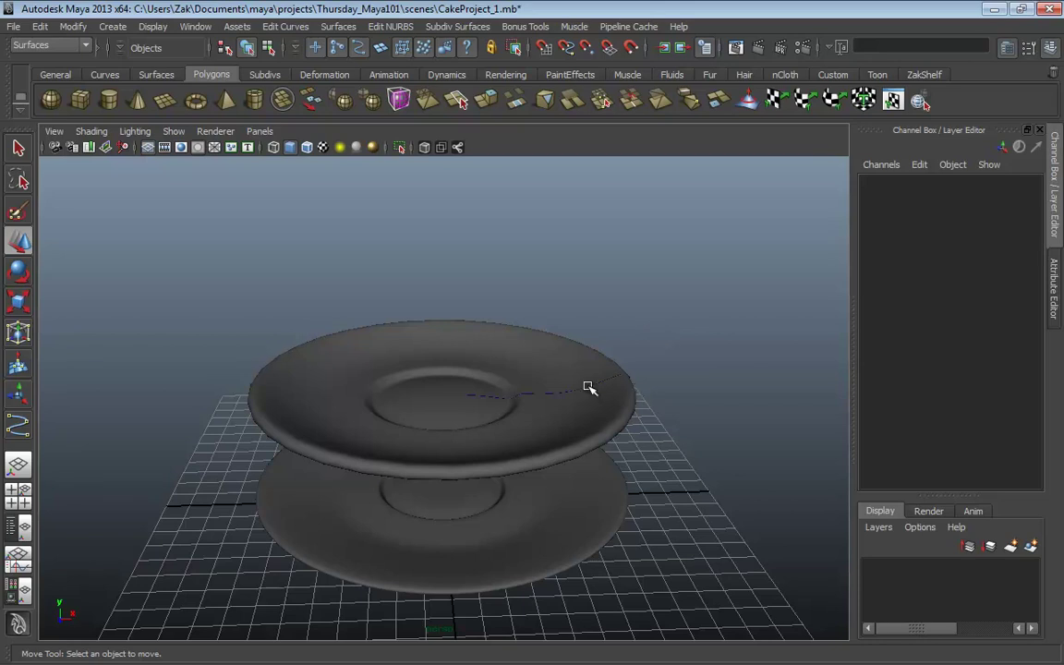
click(588, 387)
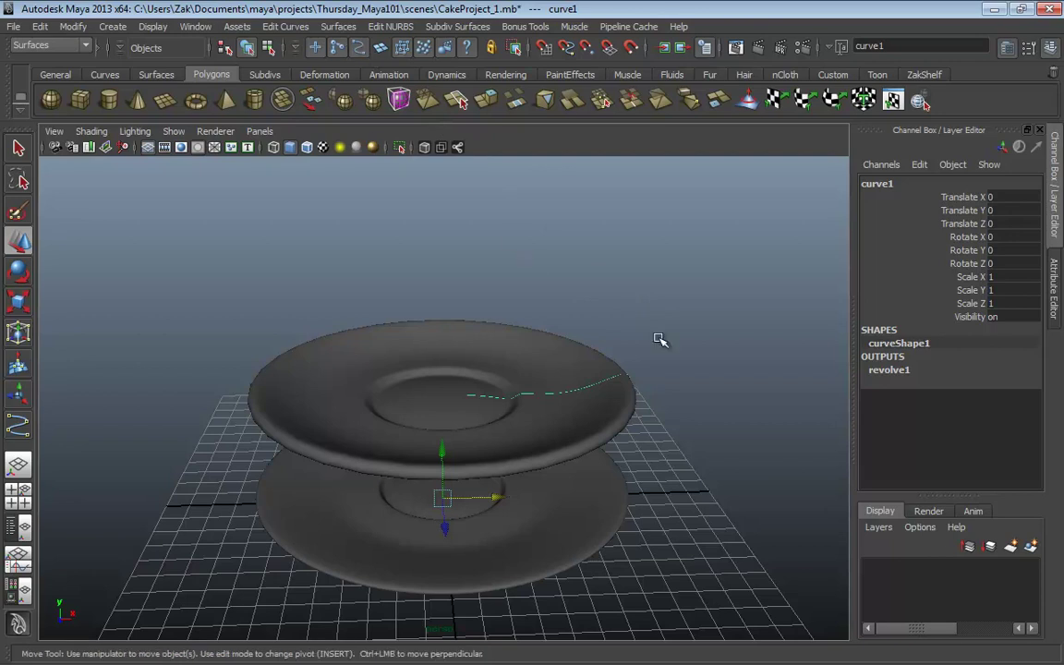
alt+drag(600, 309, 596, 335)
alt+right_drag(596, 335, 712, 345)
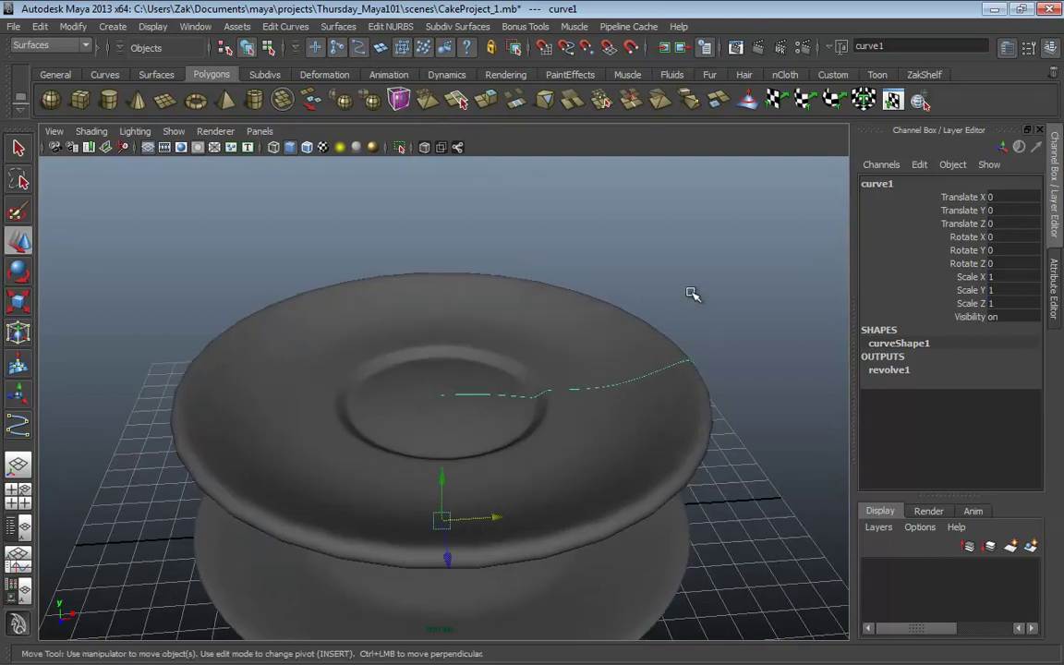
right_drag(694, 293, 697, 257)
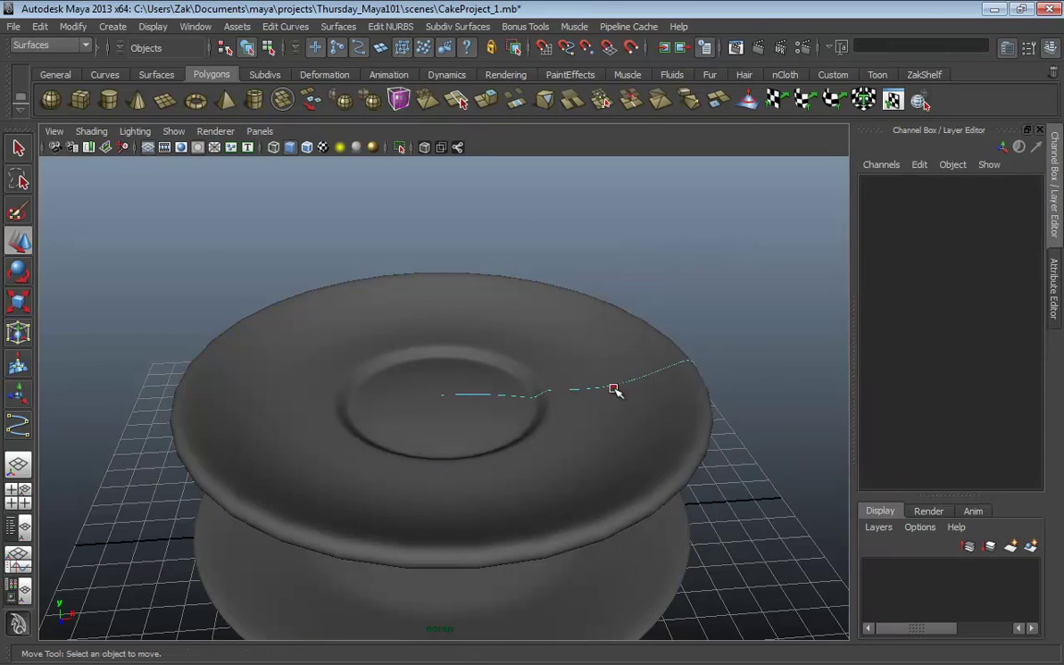
click(616, 387)
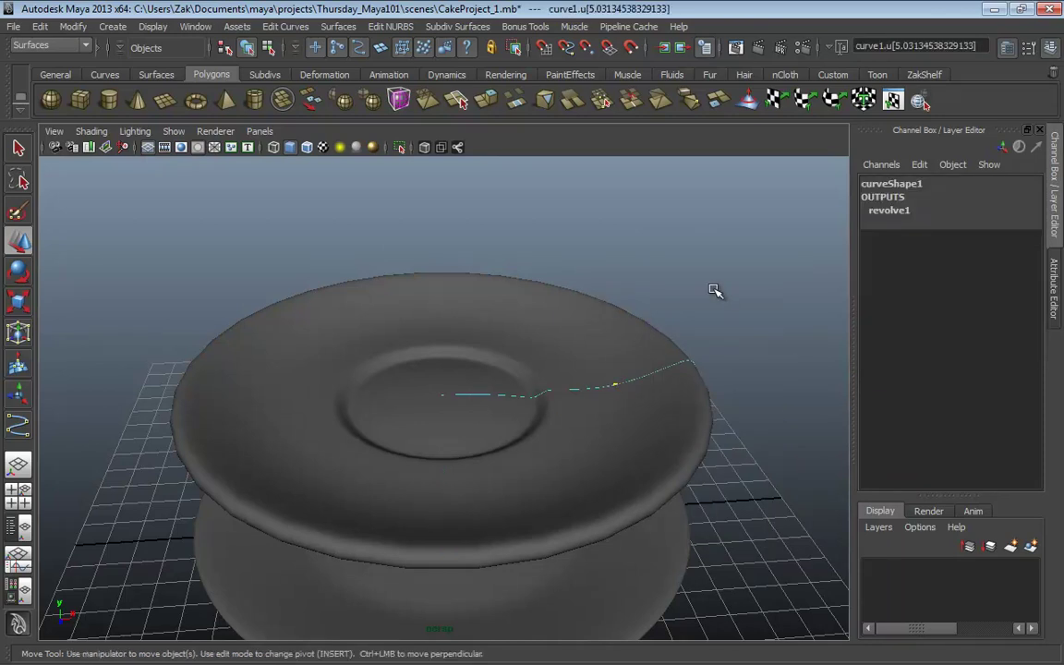
Step: Insert a knot at the marked point and show curve1's control vertices in the front view
click(285, 25)
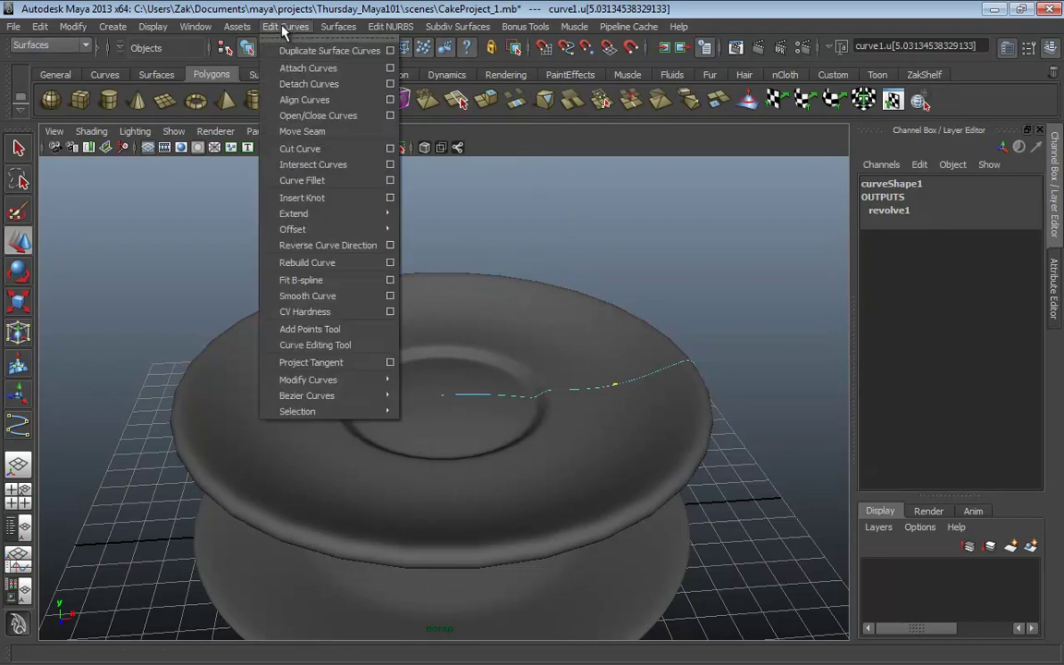
click(330, 197)
right_drag(663, 293, 618, 296)
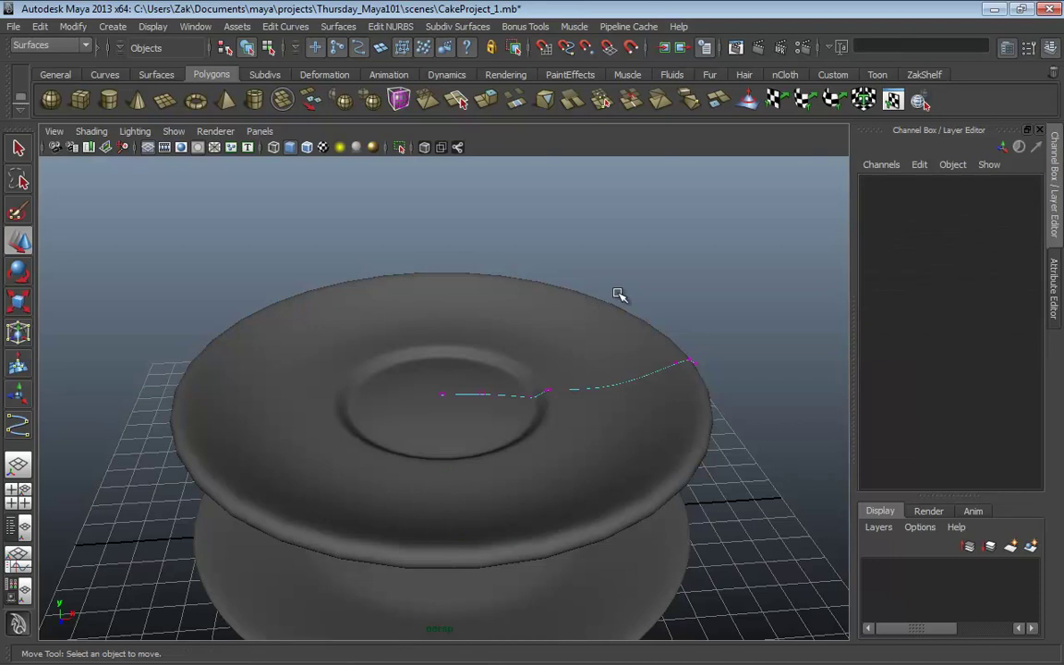
key(space)
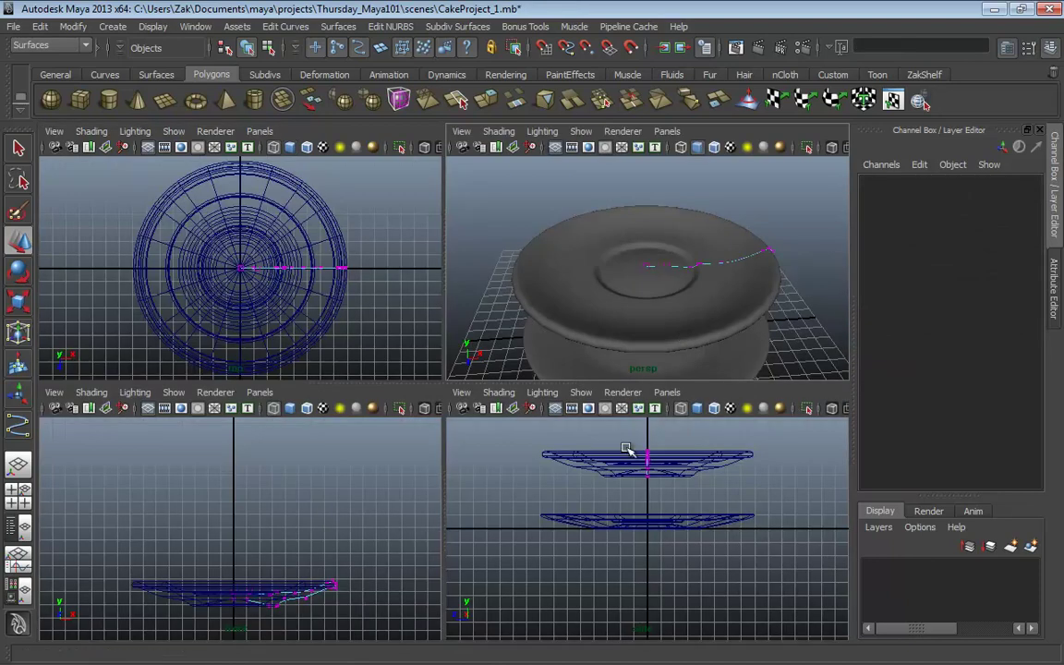
key(space)
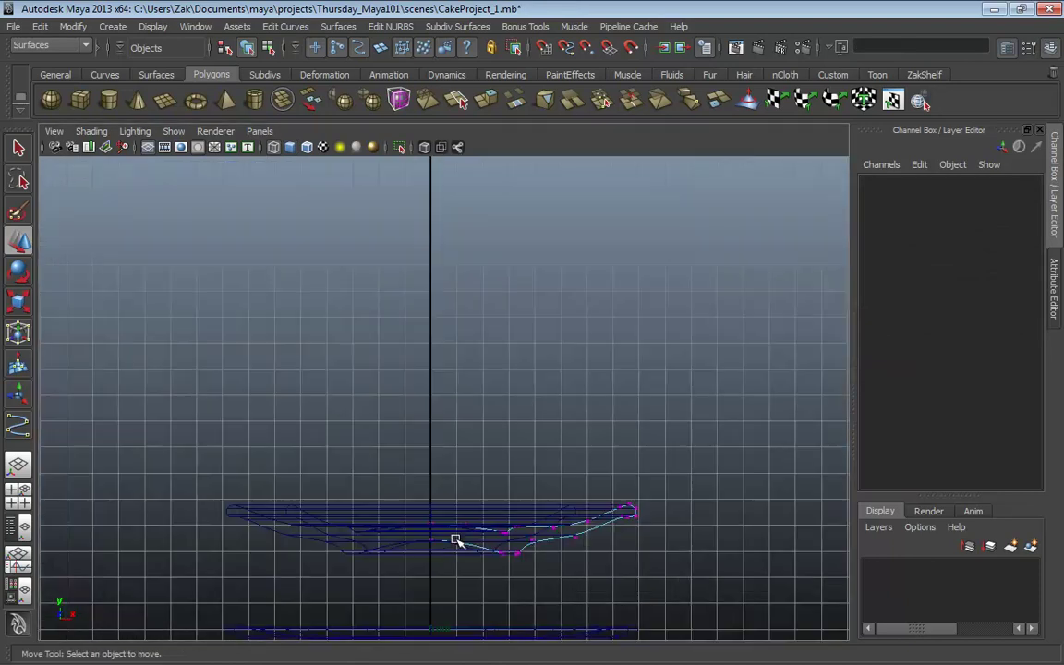
scroll(457, 541, up, 8)
alt+middle_drag(805, 503, 579, 420)
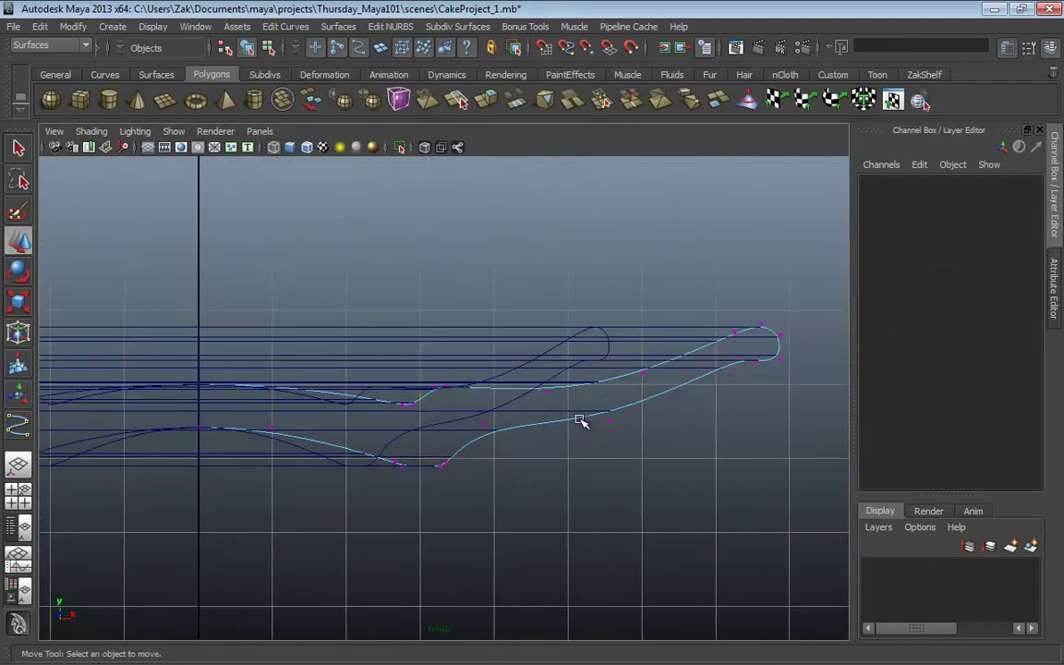
Step: Move the new control vertices, including cv[6], outward and up to give a fuller rounded rim
click(548, 393)
drag(548, 393, 577, 400)
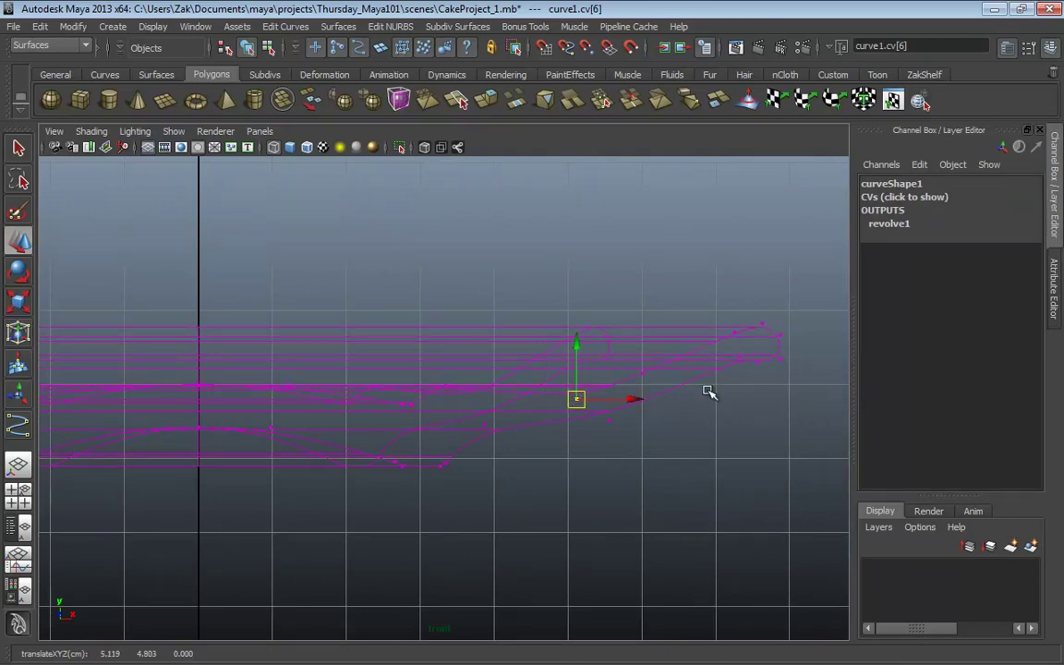
click(612, 431)
key(space)
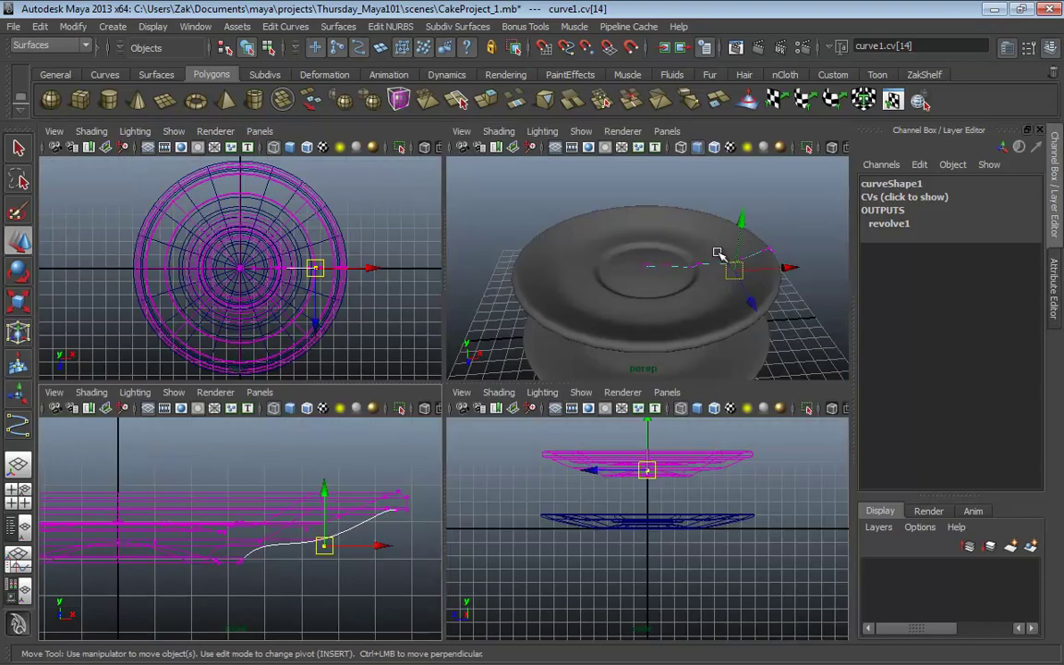
key(space)
alt+drag(679, 304, 623, 355)
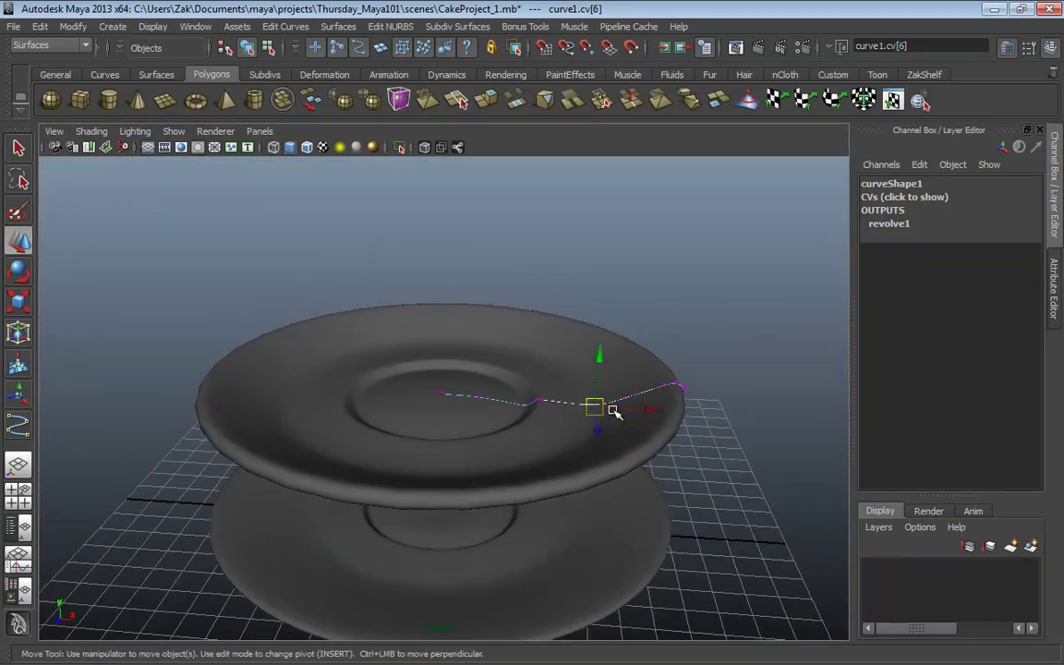
drag(613, 408, 667, 413)
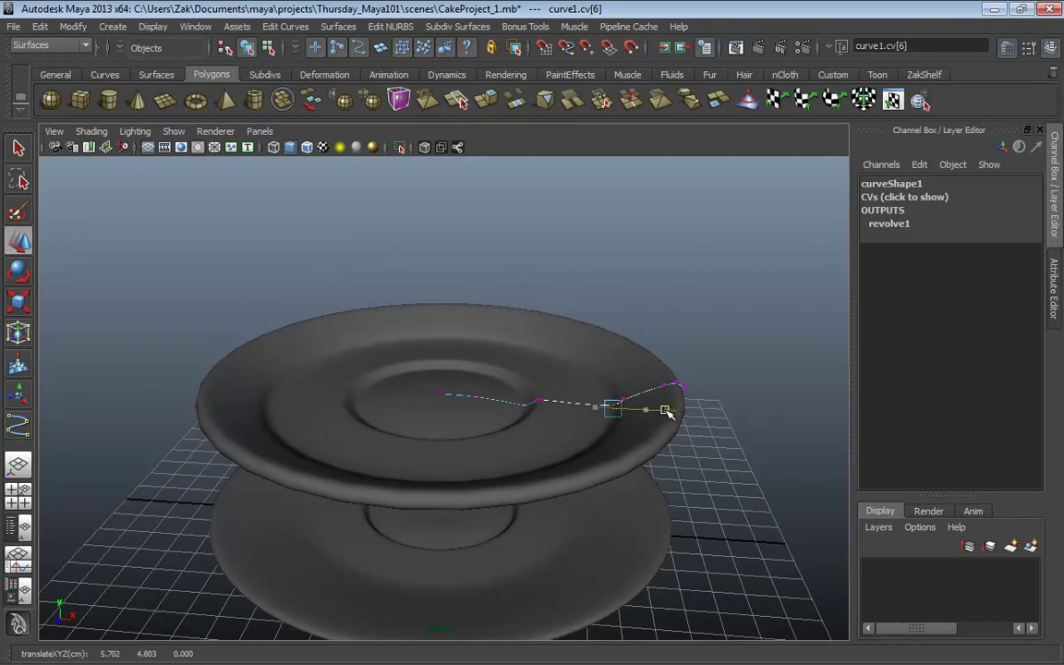
drag(621, 362, 624, 352)
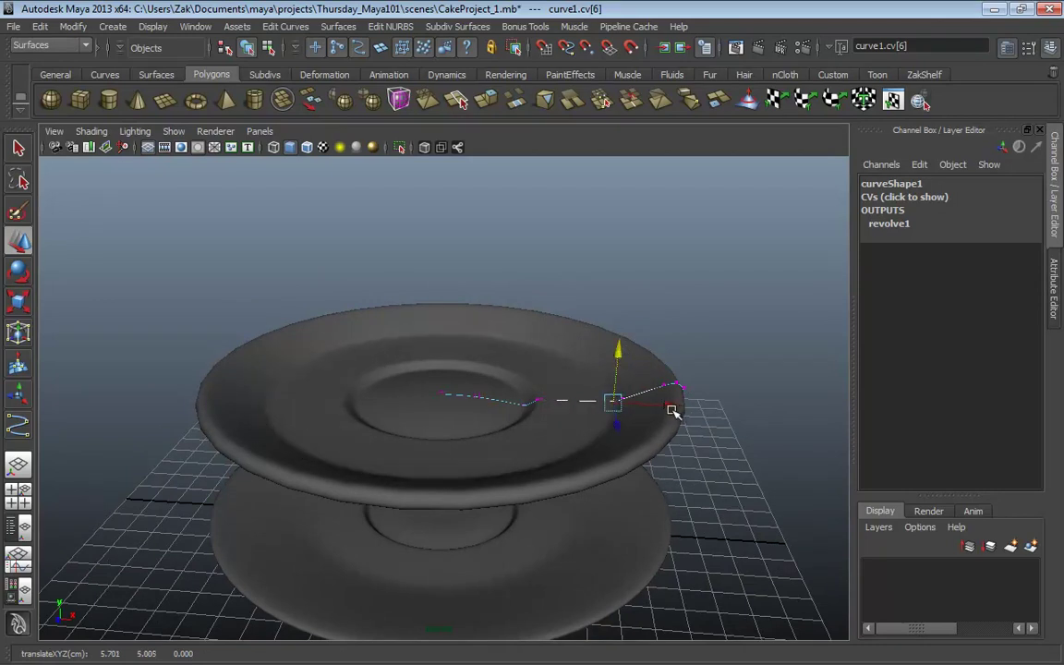
drag(673, 408, 676, 413)
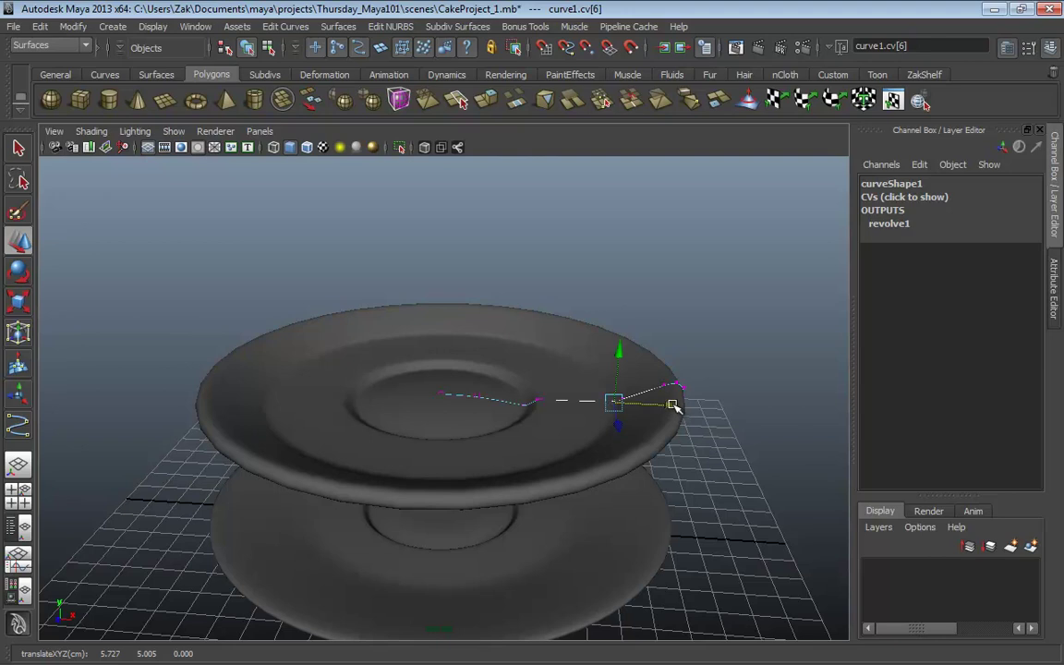
click(691, 342)
alt+drag(691, 342, 628, 399)
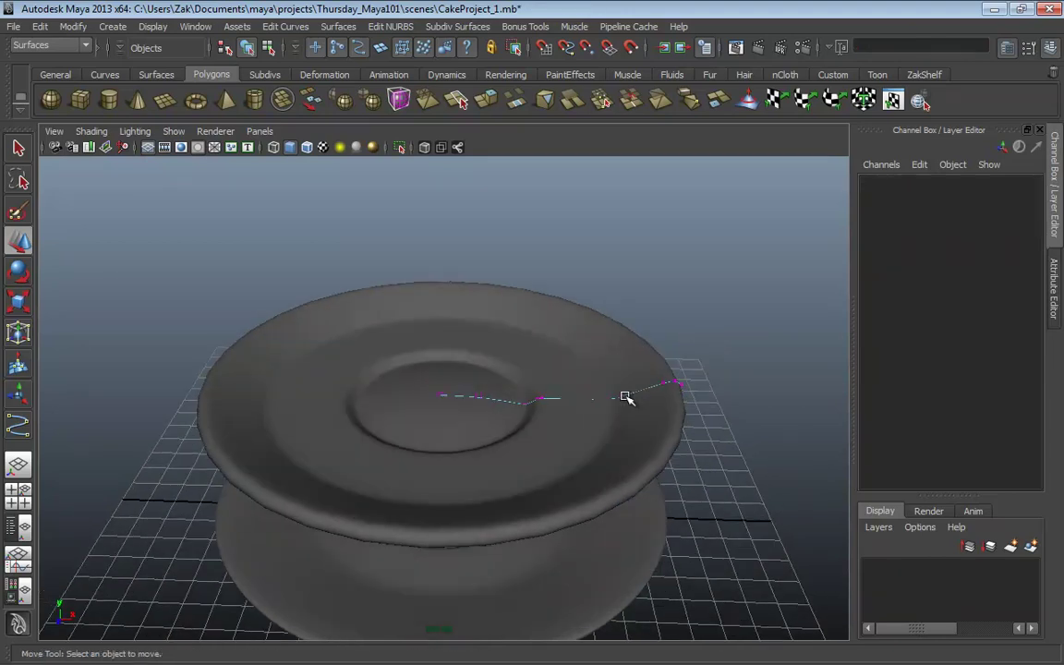
Step: Move curve1.cv[7] along Y and return to object mode
click(623, 397)
click(632, 351)
alt+drag(633, 351, 653, 338)
key(F8)
Step: Orbit around and select then deselect revolvedSurface1 to inspect the stacked saucers
click(520, 360)
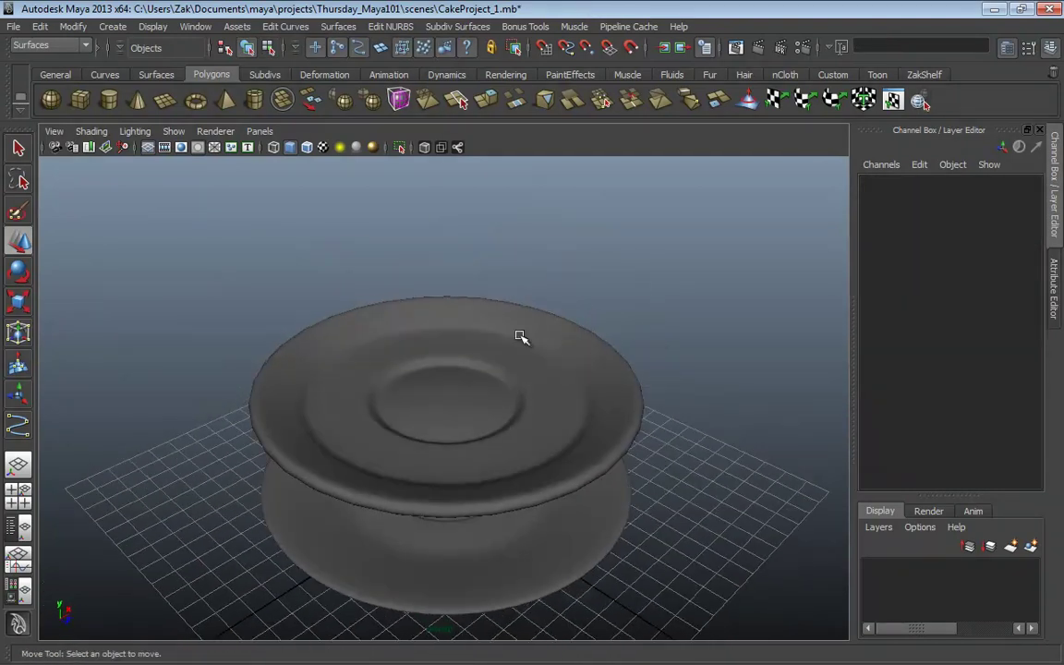
alt+drag(520, 337, 379, 53)
click(610, 365)
alt+drag(612, 369, 698, 302)
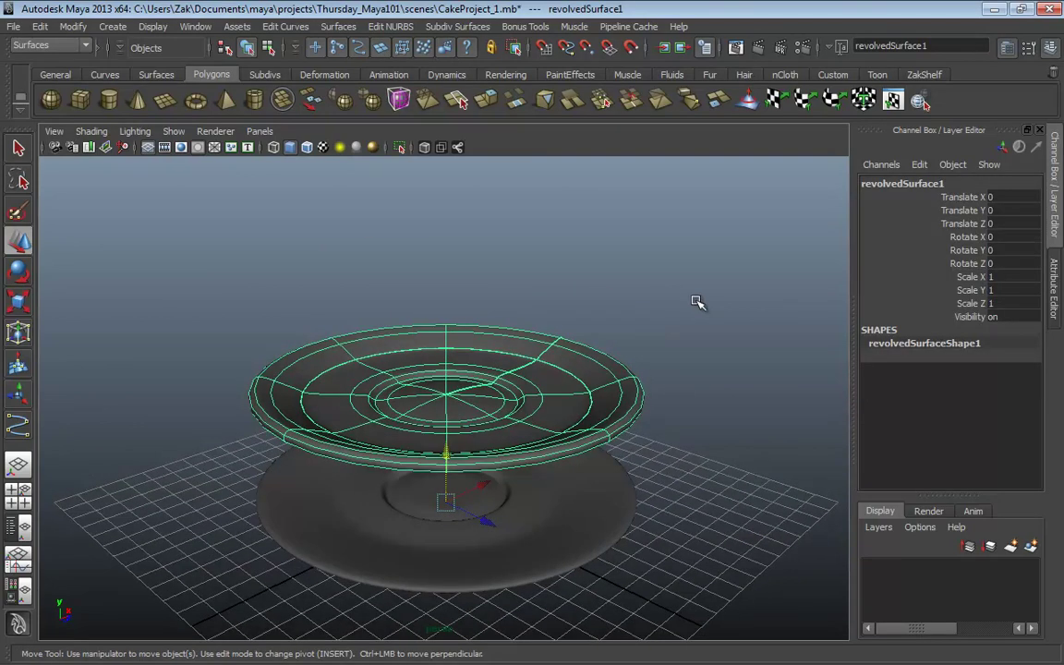
click(697, 302)
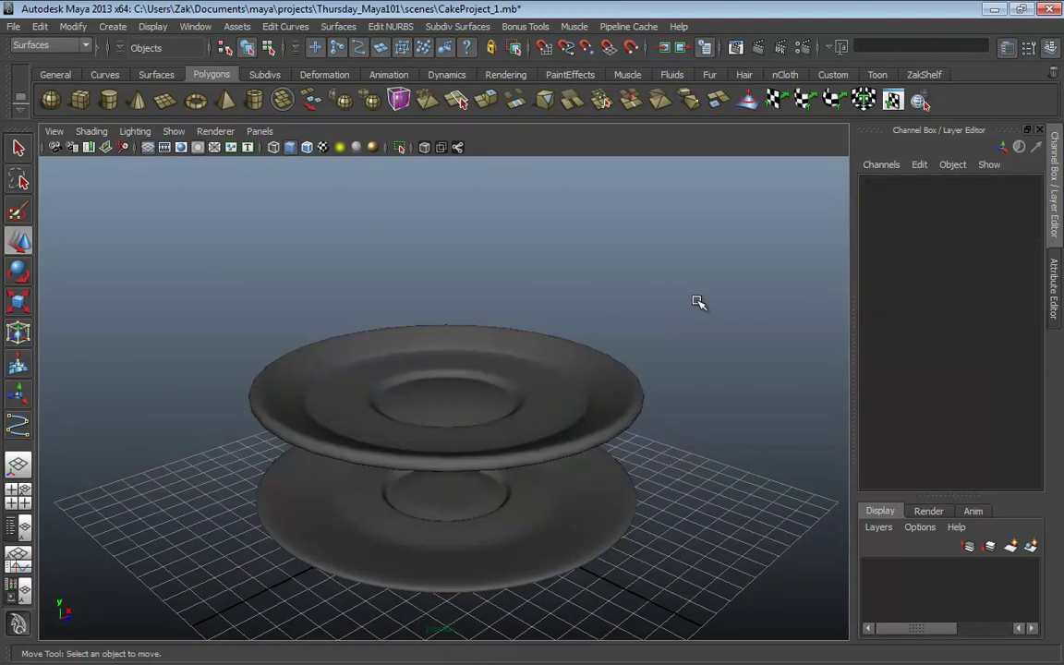